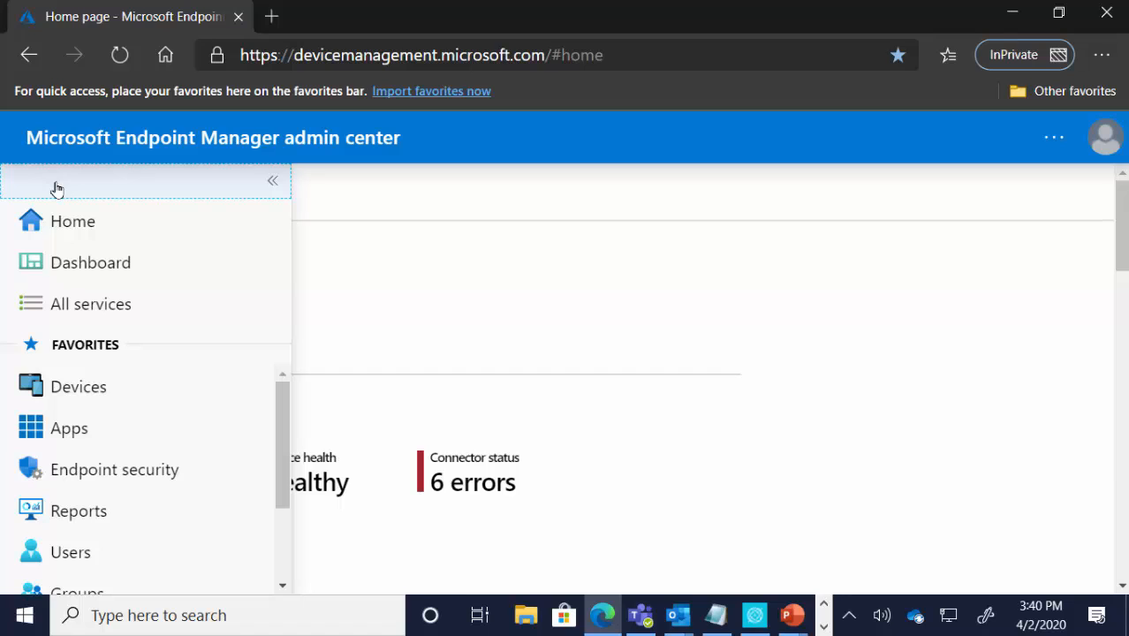
Step: Open the Intune roles page under Tenant administration
scroll(119, 406, "down", 1)
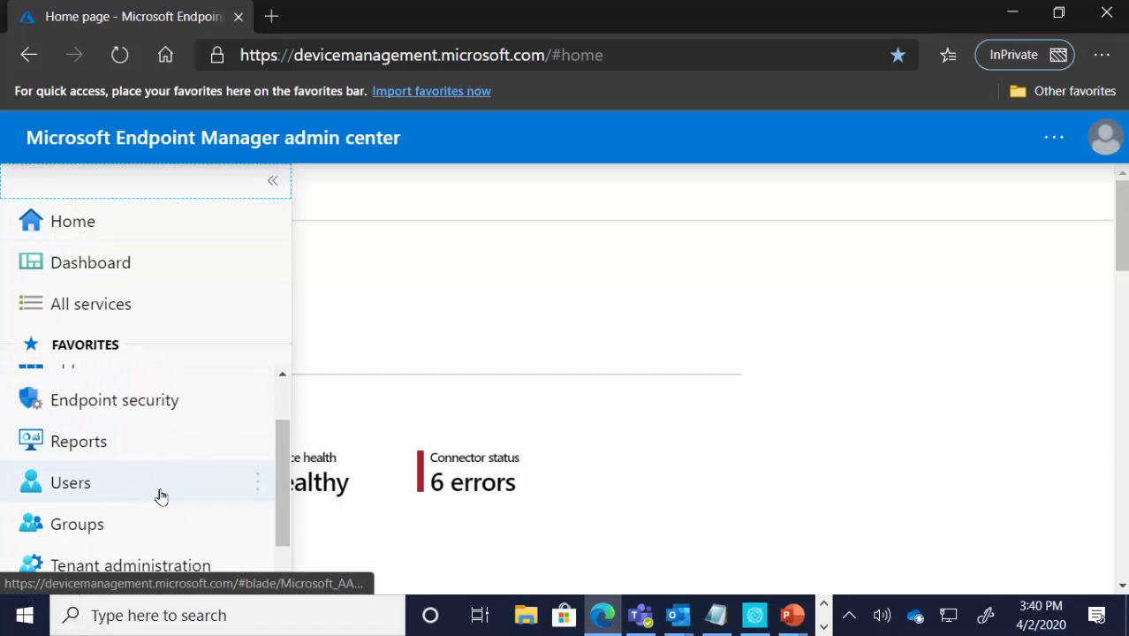
scroll(157, 507, "down", 1)
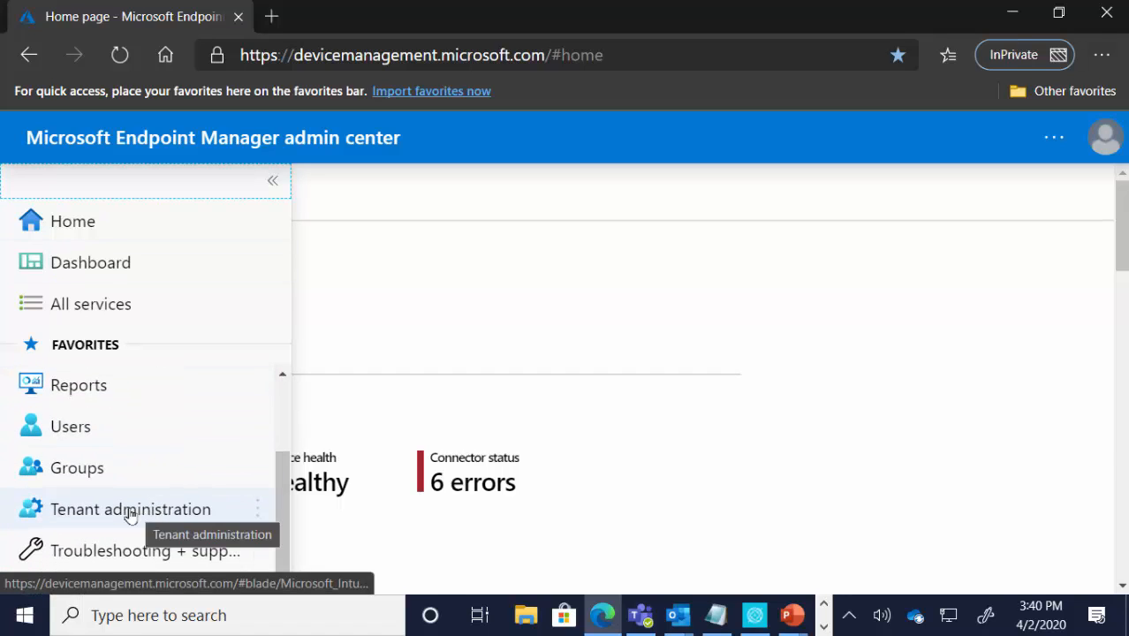
left_click(131, 514)
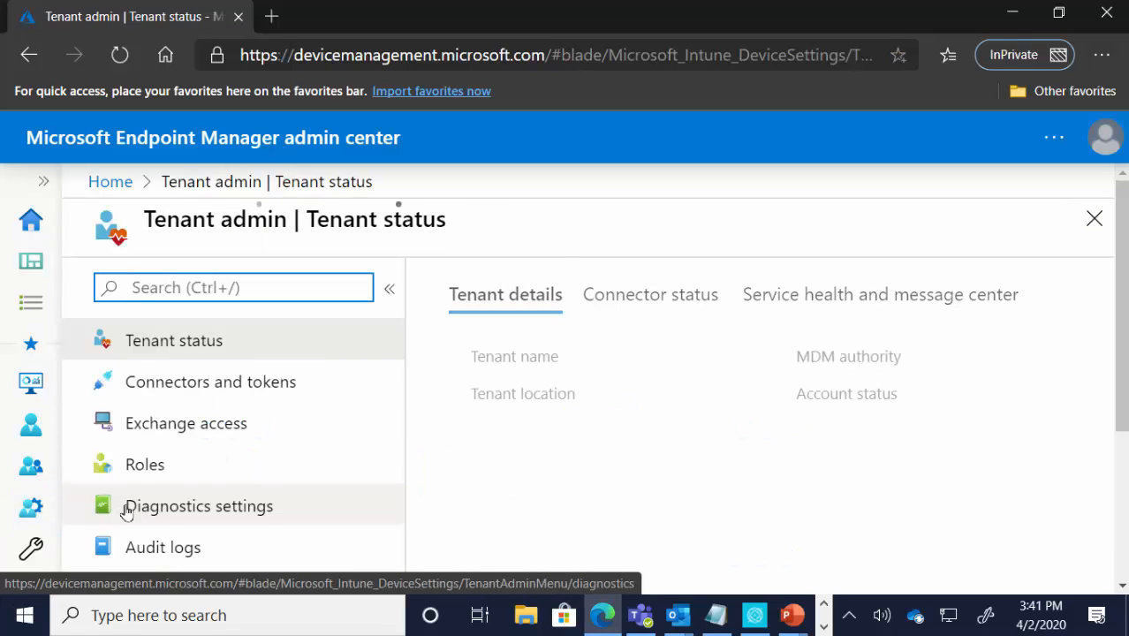
left_click(163, 470)
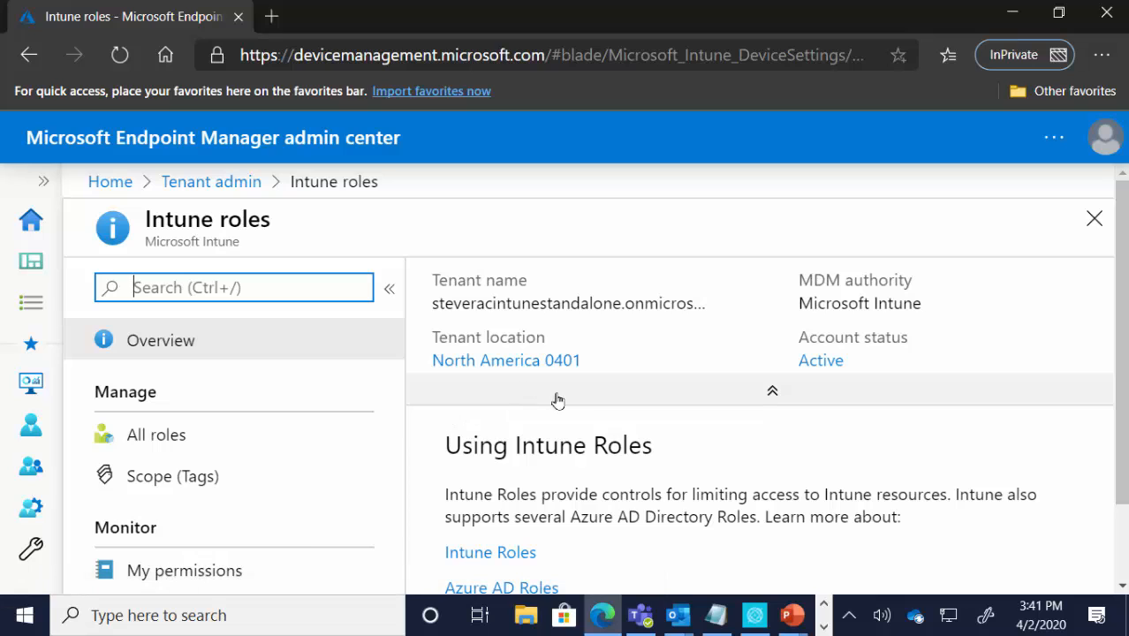
Step: Open the Intune Roles documentation from the roles overview, view it, and close it again
scroll(590, 426, "down", 1)
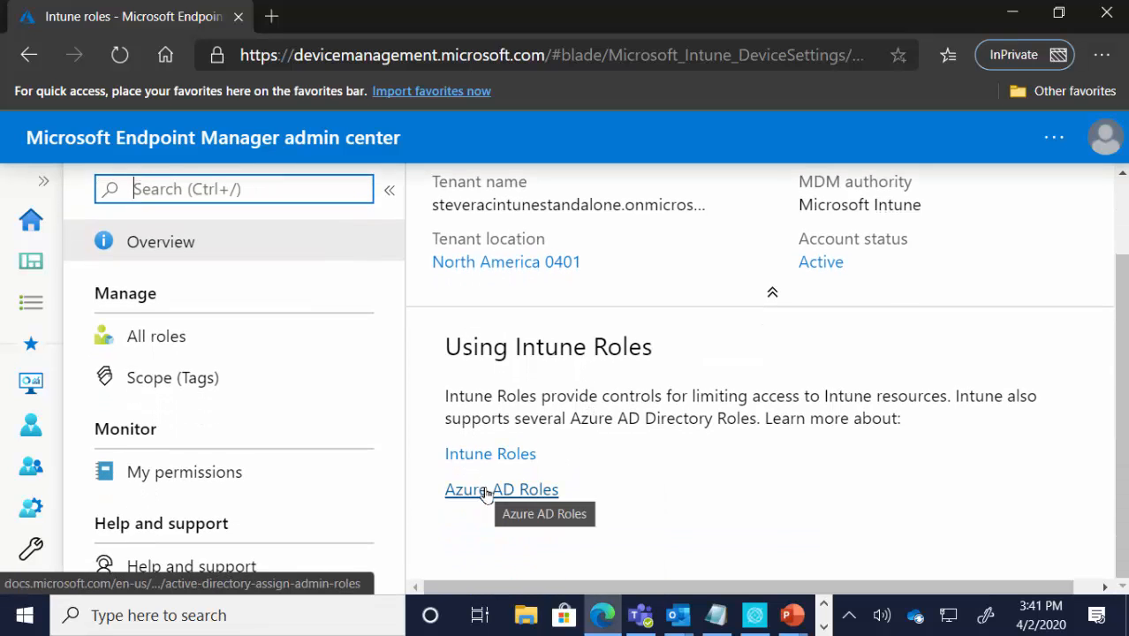
left_click(497, 457)
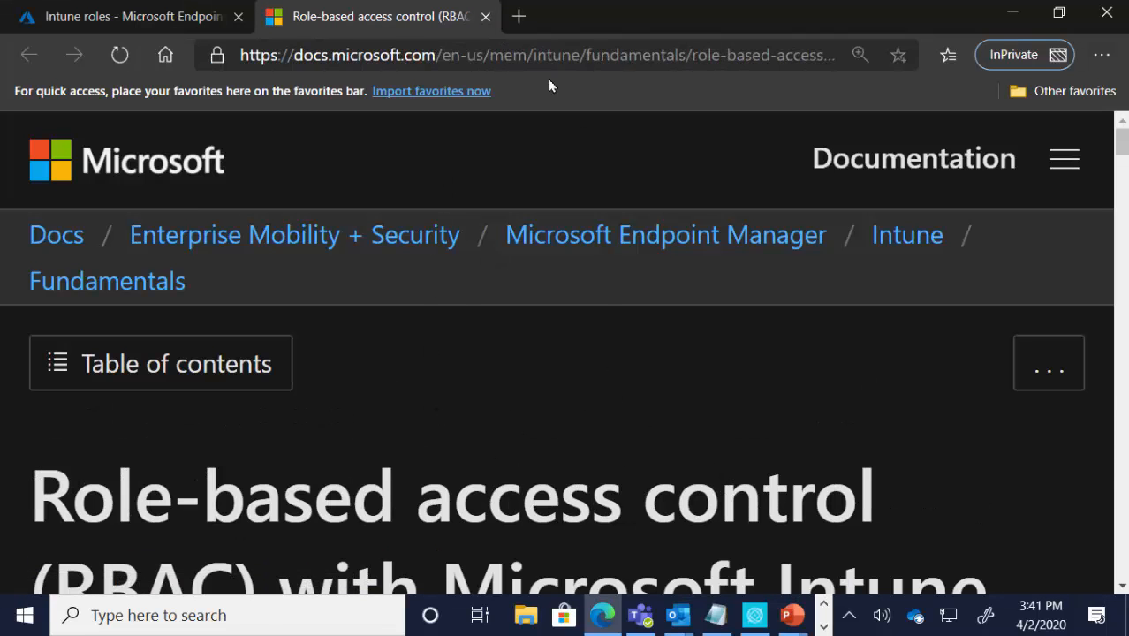
left_click(486, 16)
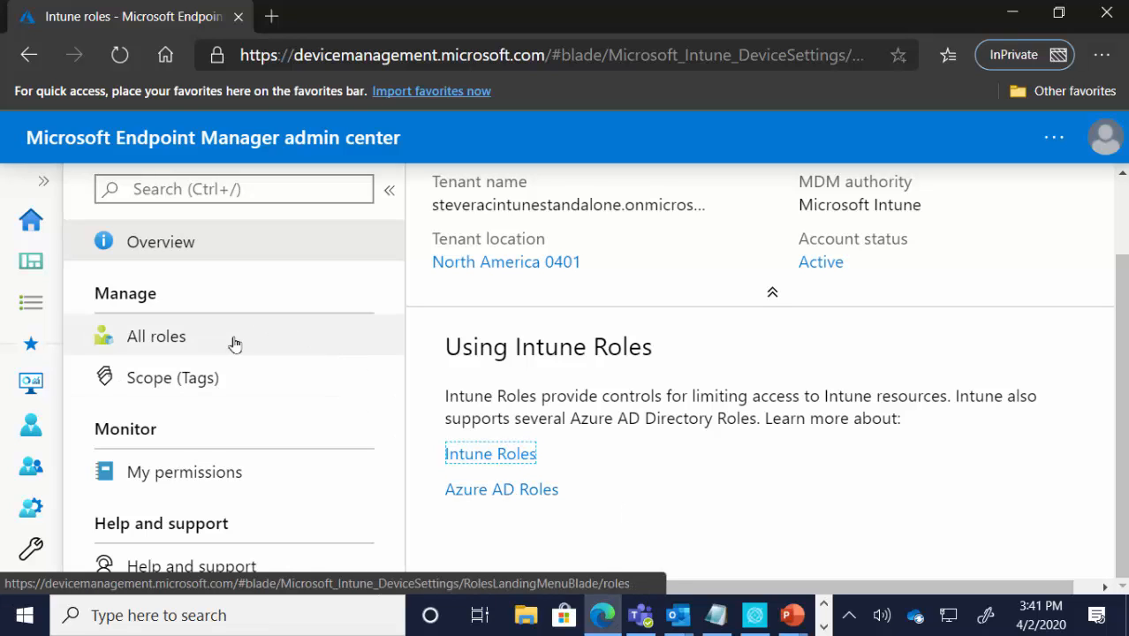
Step: Open the list of all Intune roles and look through the built-in and custom roles
left_click(177, 340)
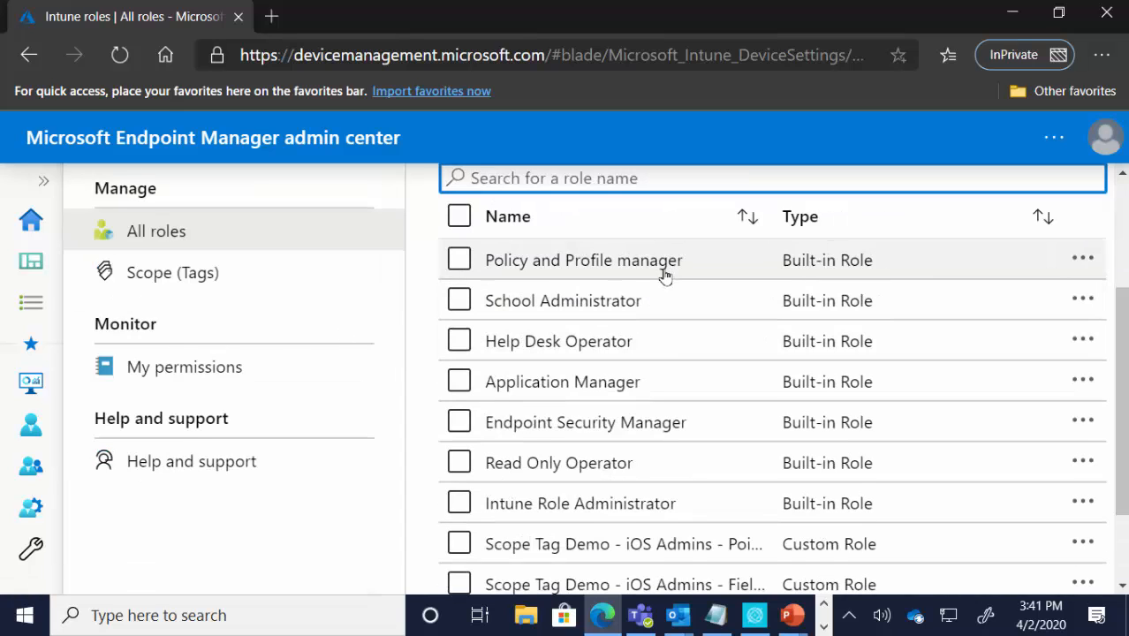
scroll(658, 277, "down", 2)
scroll(618, 371, "up", 3)
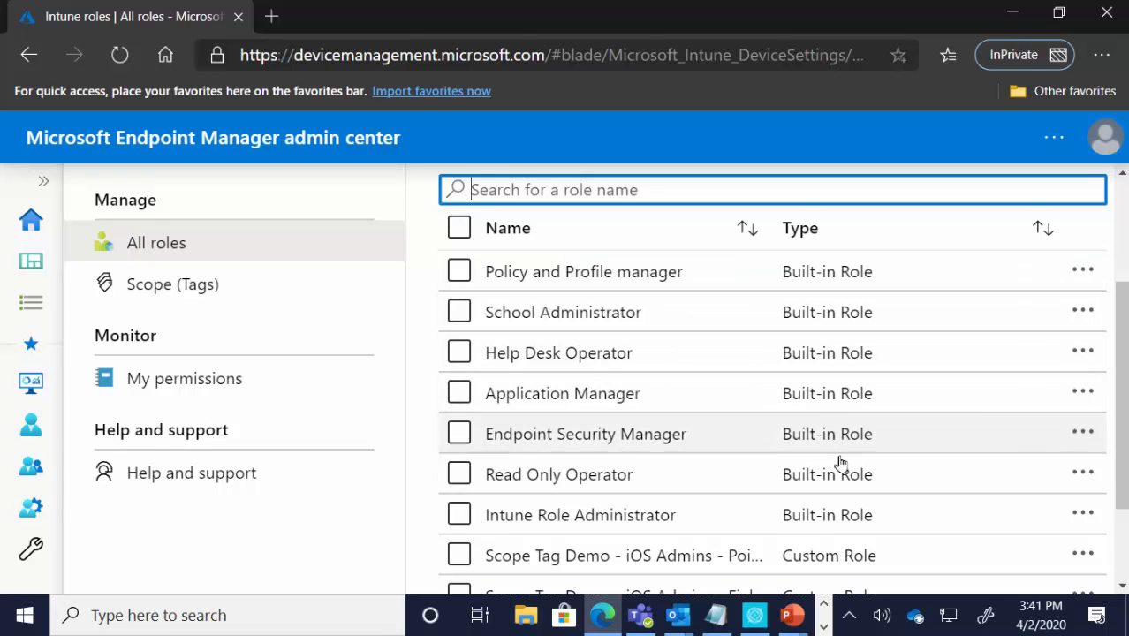
scroll(834, 530, "down", 1)
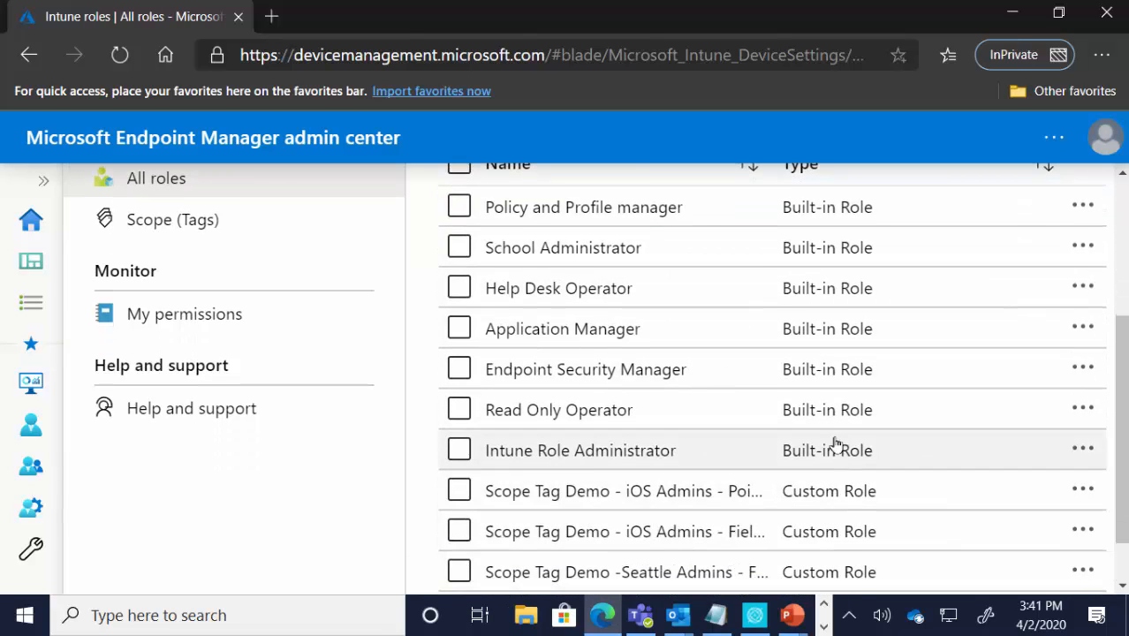
scroll(821, 428, "up", 1)
scroll(819, 422, "up", 1)
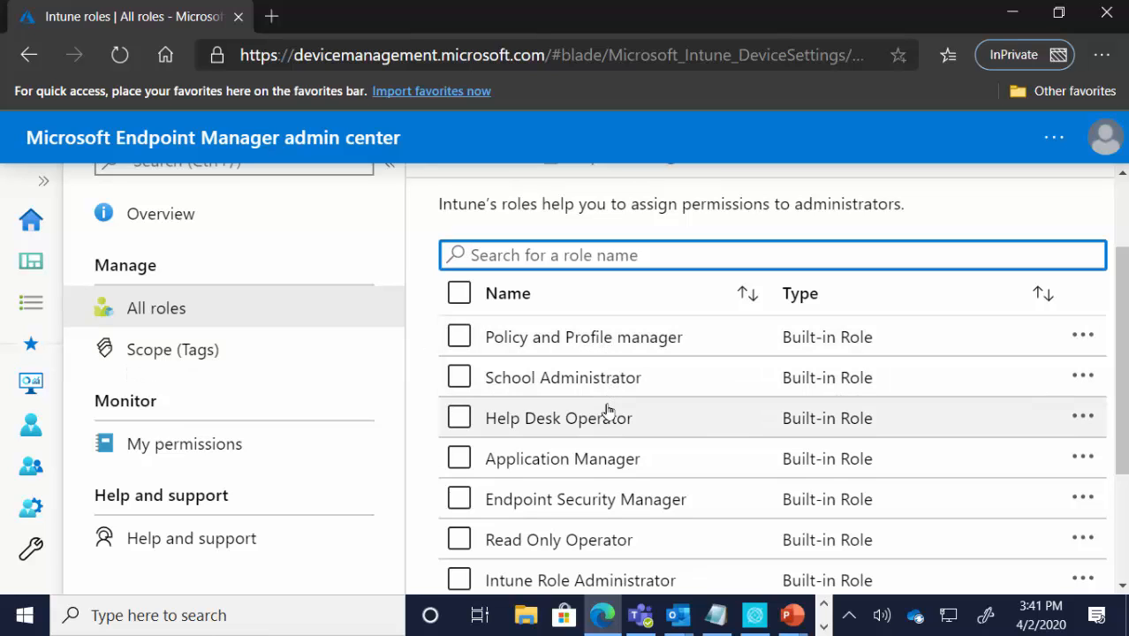
Step: Open the properties of the Help Desk Operator role and read through its permissions down to the scope tags
left_click(572, 427)
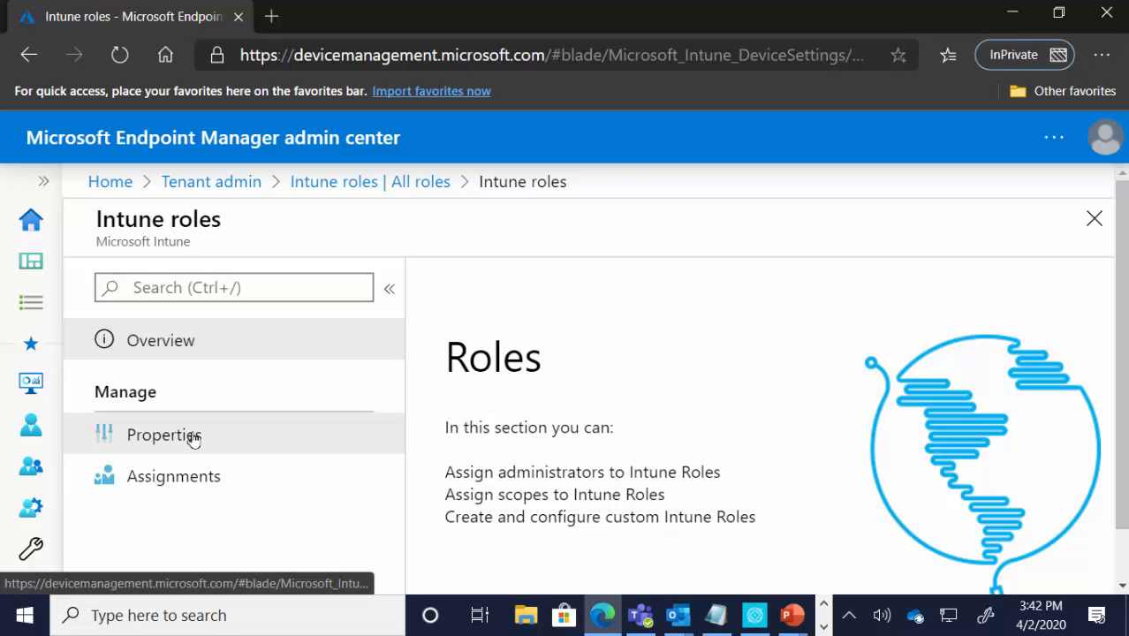
left_click(210, 438)
scroll(587, 338, "down", 3)
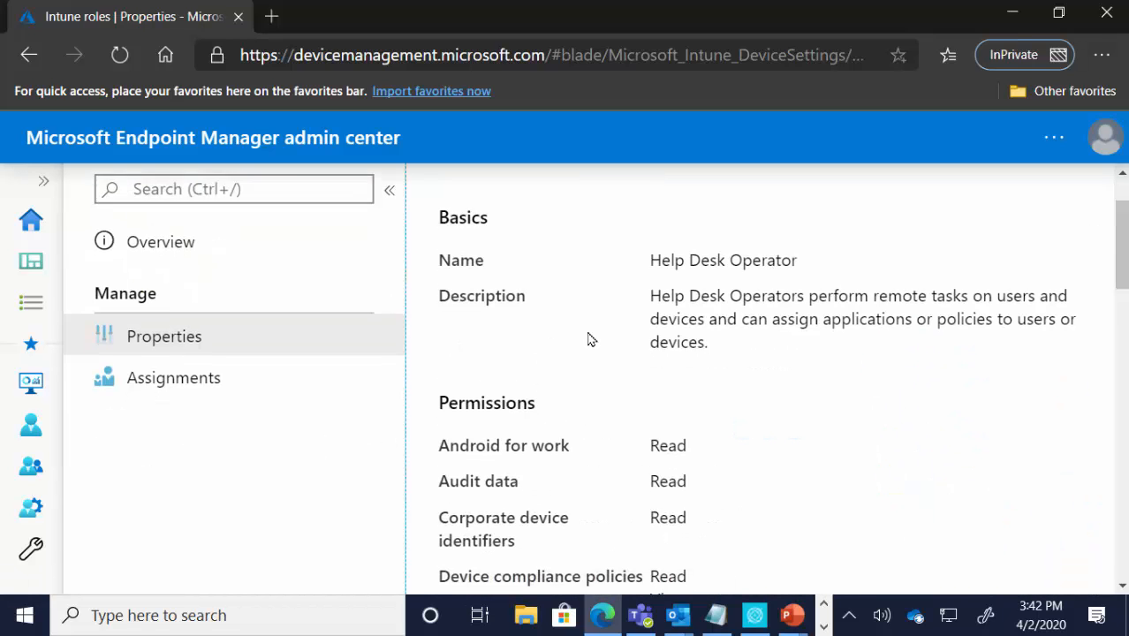
scroll(593, 298, "down", 7)
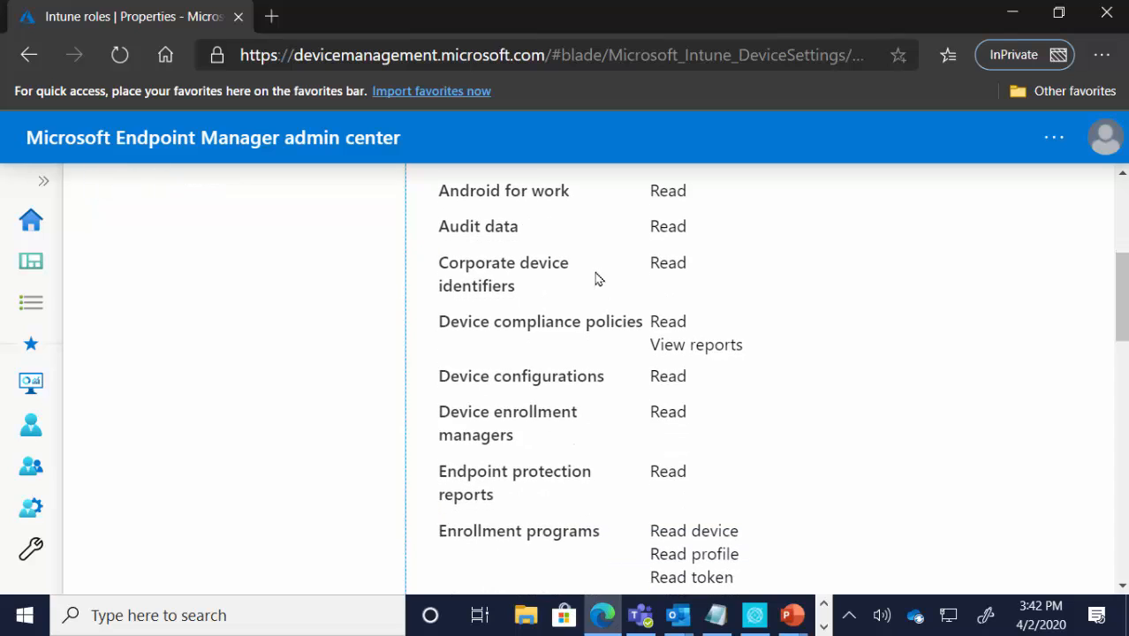
scroll(596, 283, "down", 7)
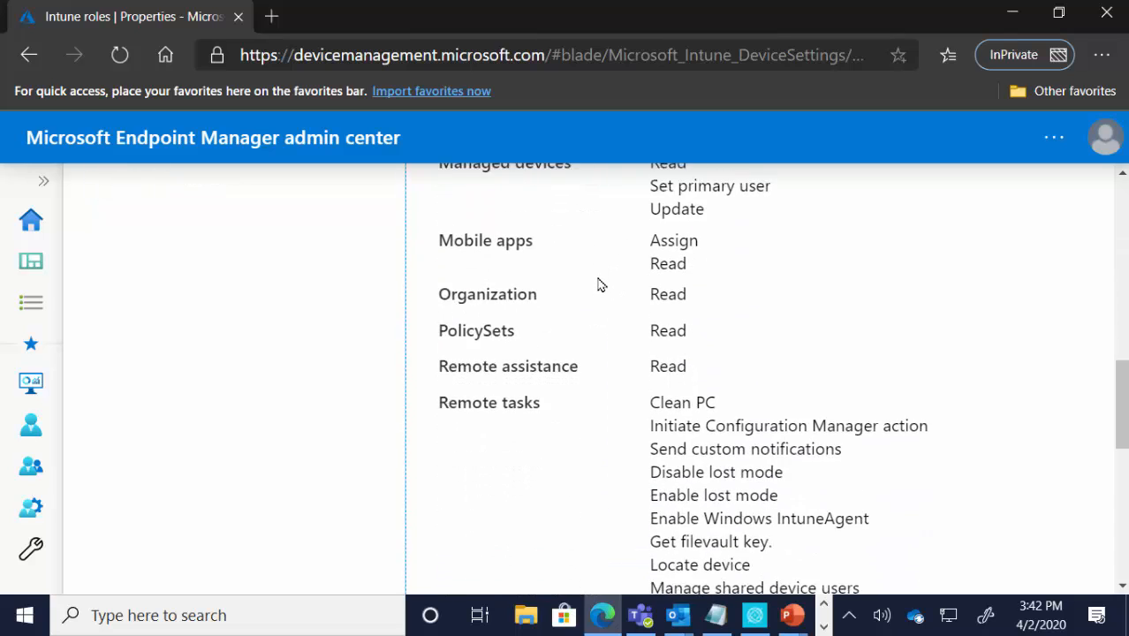
scroll(590, 285, "down", 3)
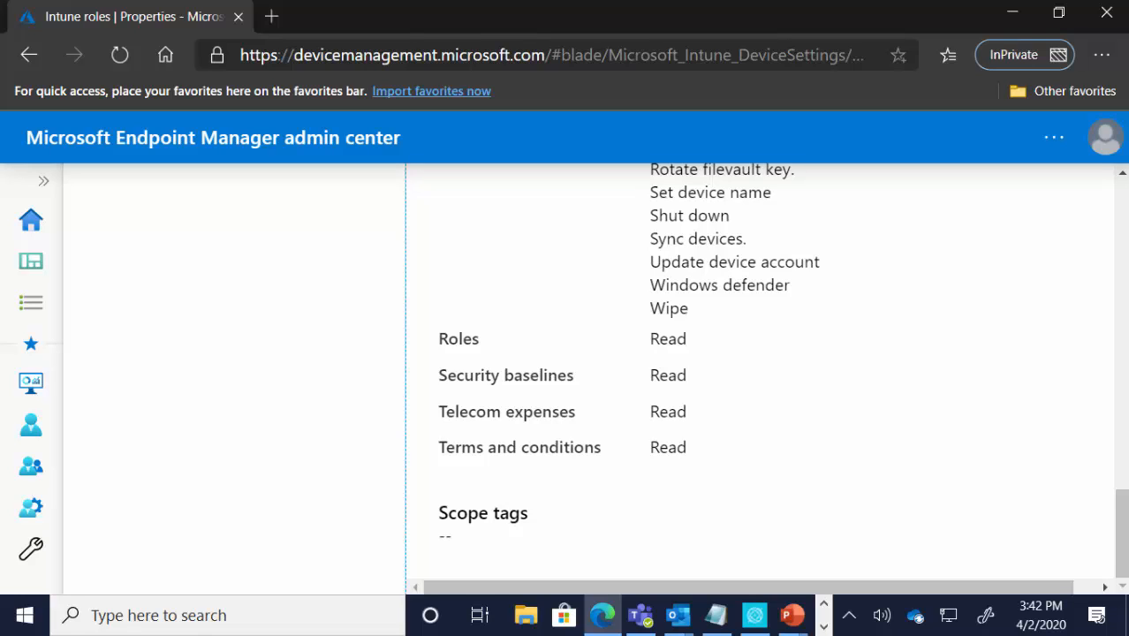
Step: Examine the Remote tasks permissions of the Help Desk Operator role, then go back to the role's basic information
scroll(503, 396, "up", 4)
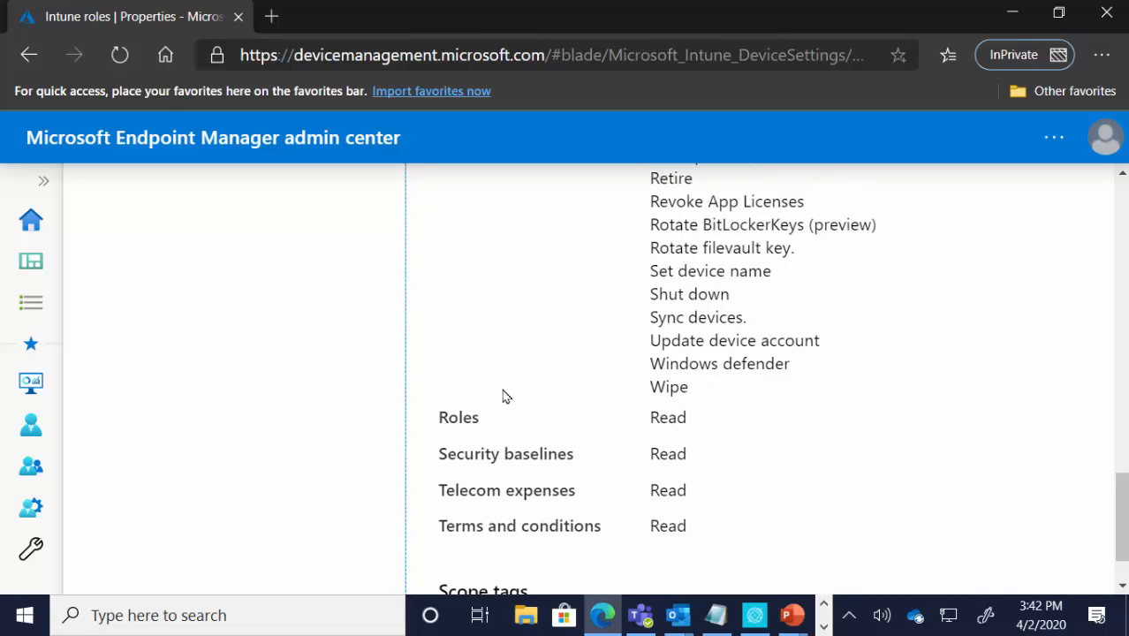
scroll(504, 396, "up", 1)
scroll(505, 395, "down", 1)
scroll(508, 394, "up", 2)
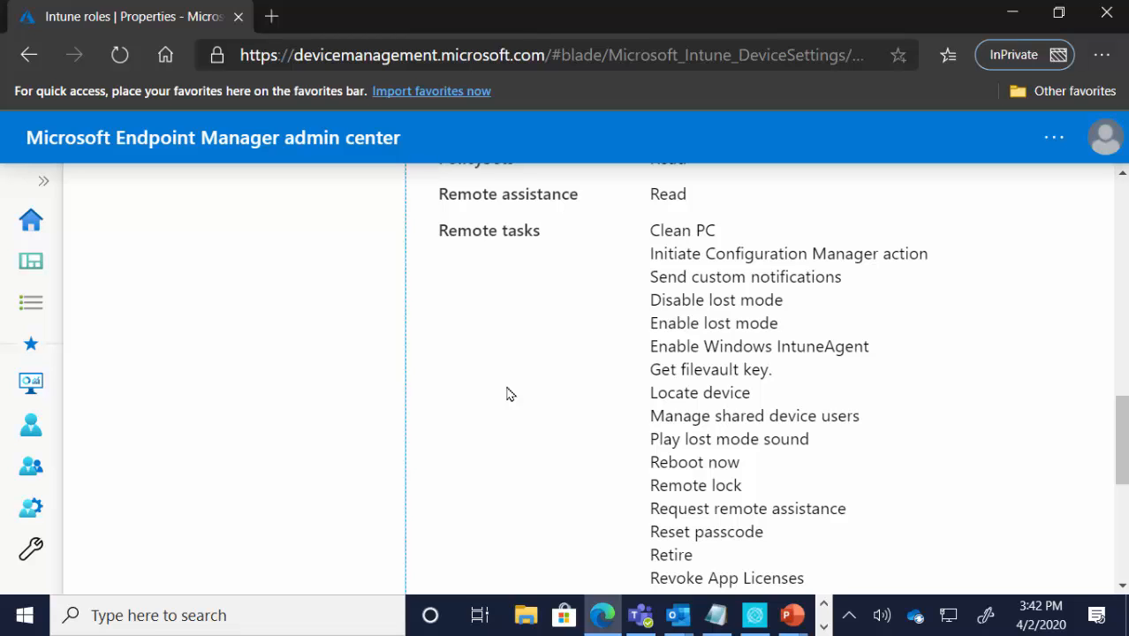
scroll(589, 380, "up", 5)
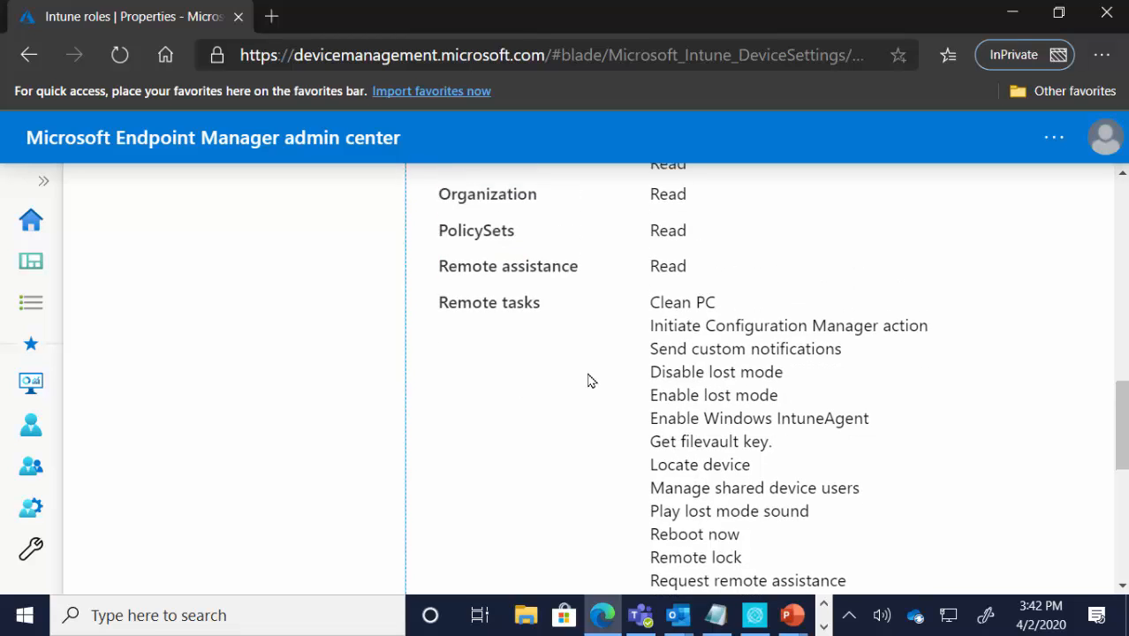
scroll(591, 380, "up", 6)
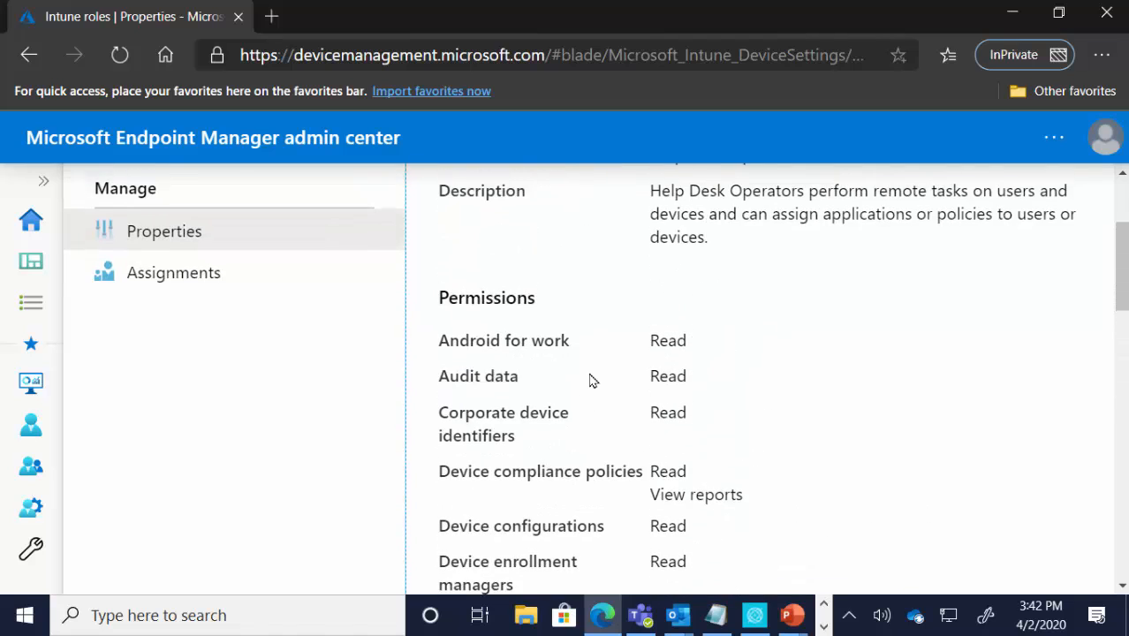
scroll(593, 380, "up", 2)
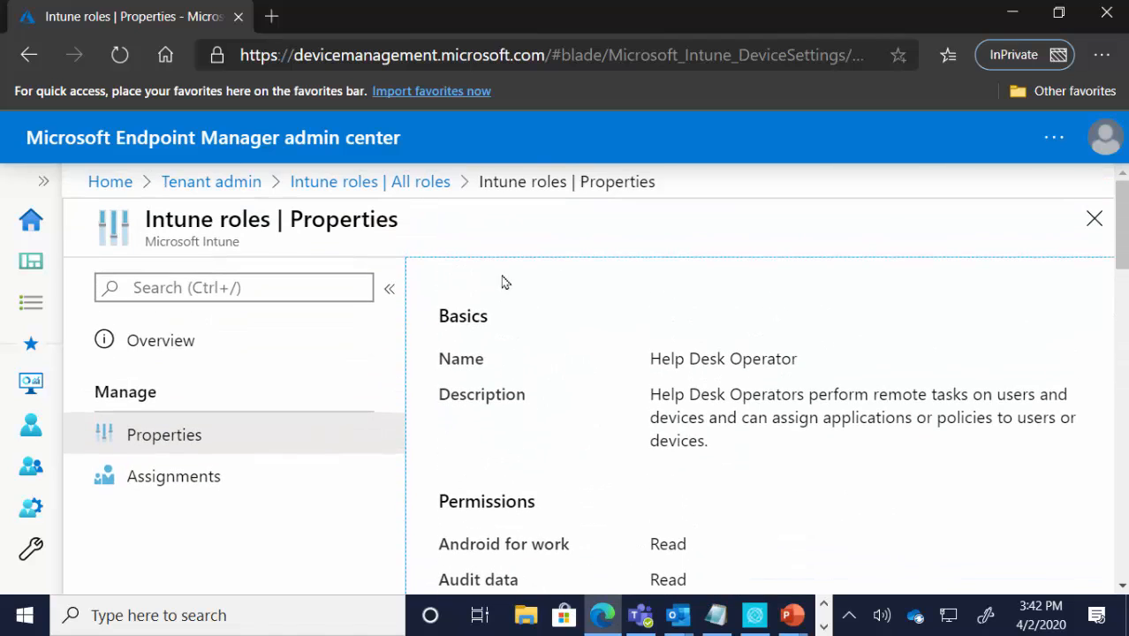
Step: From the list of all roles, open a blank custom role form, view its Basics fields, and return to the list
left_click(385, 183)
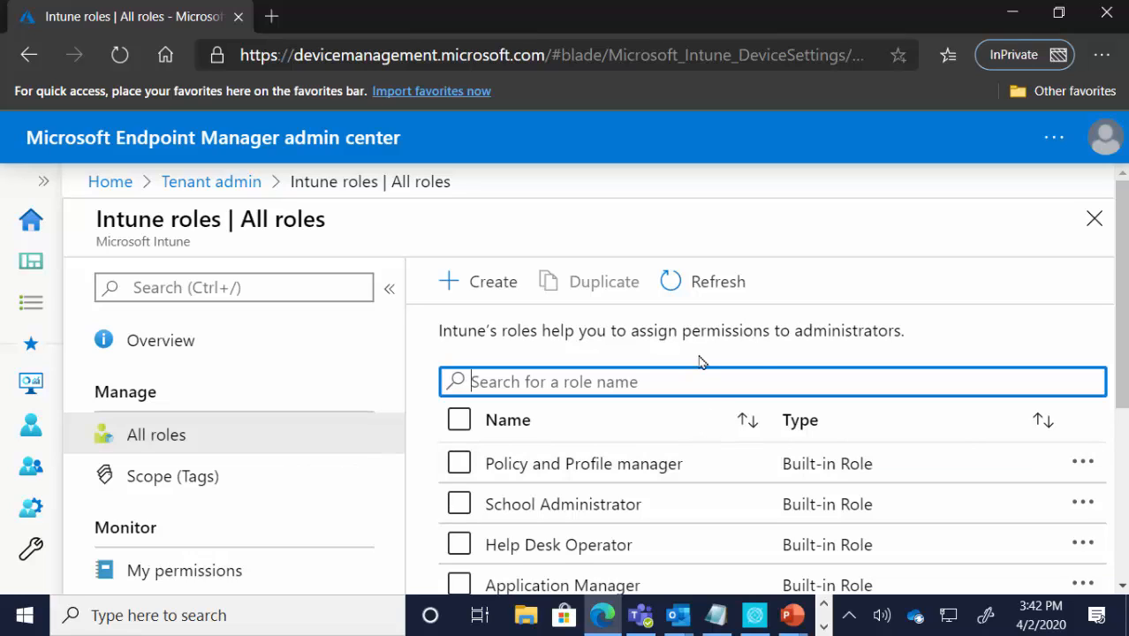
left_click(477, 290)
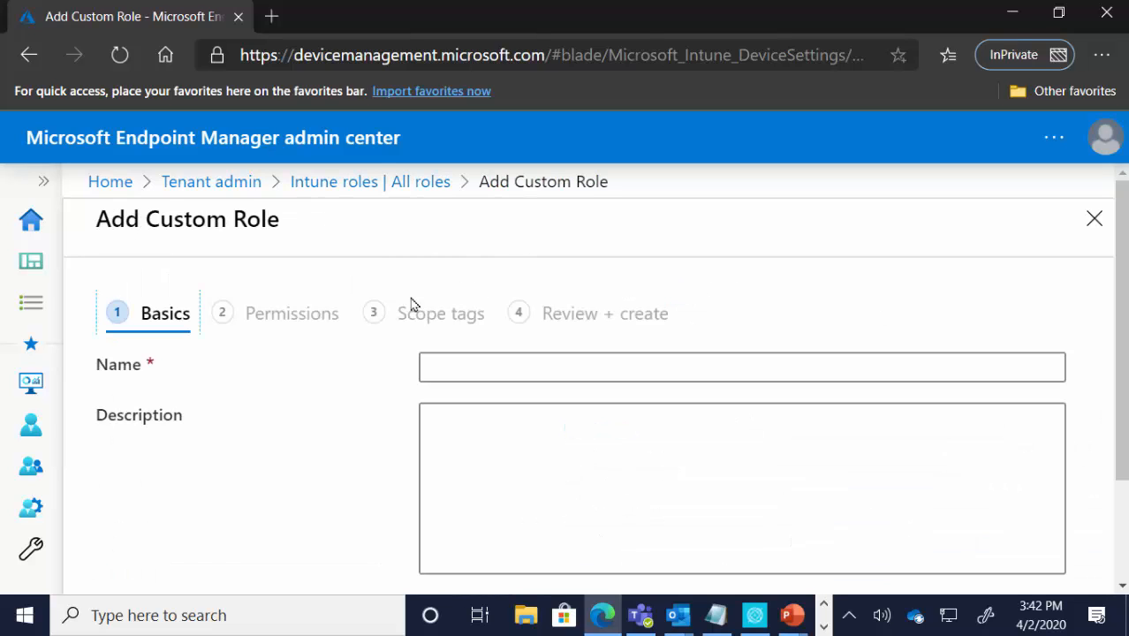
scroll(595, 468, "down", 2)
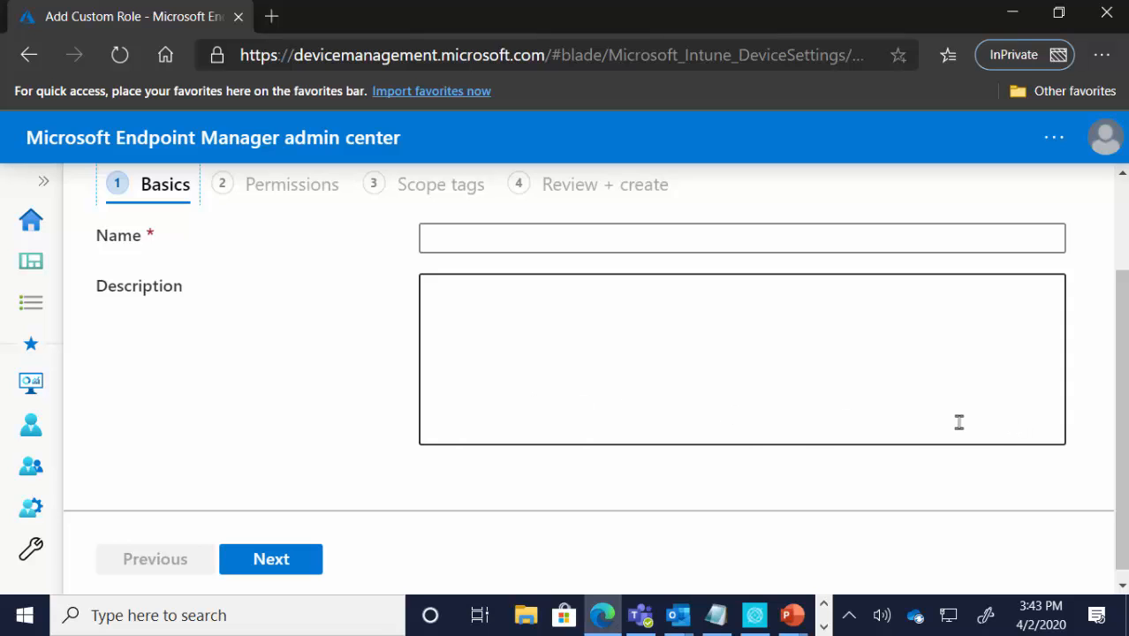
scroll(922, 420, "up", 2)
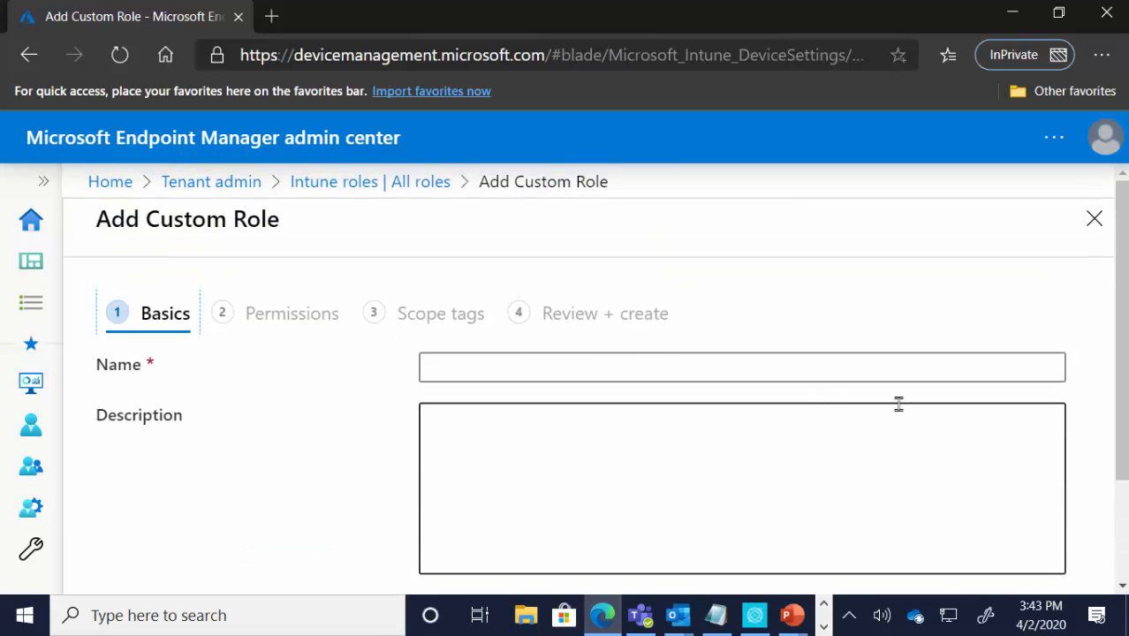
left_click(430, 185)
Step: Start a duplicate of the built-in Help Desk Operator role
scroll(592, 362, "down", 3)
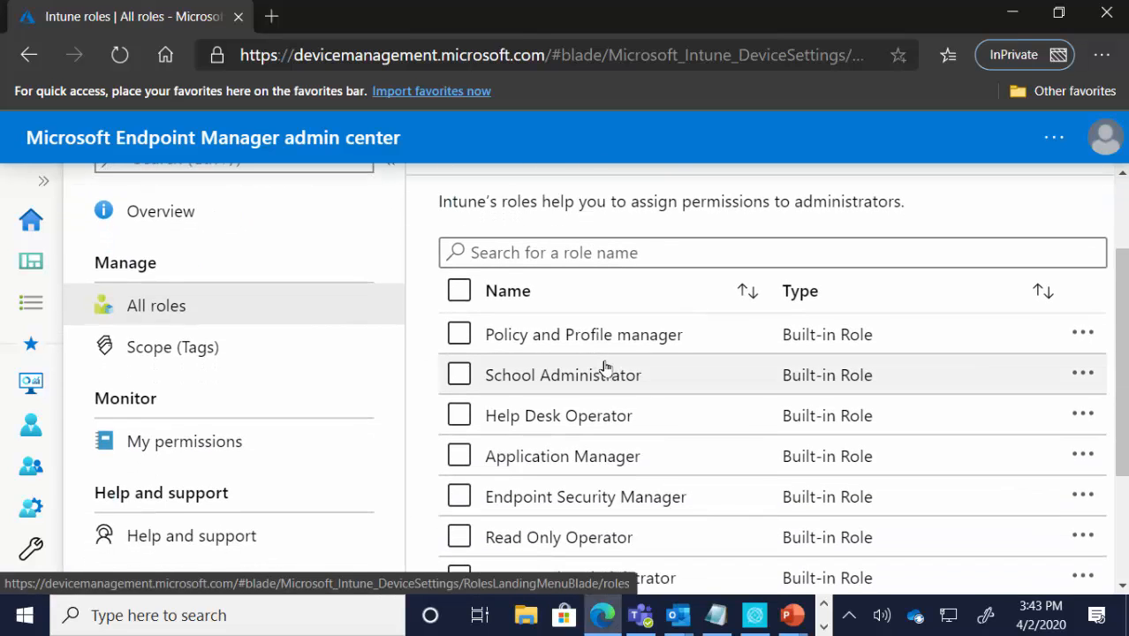
left_click(1099, 424)
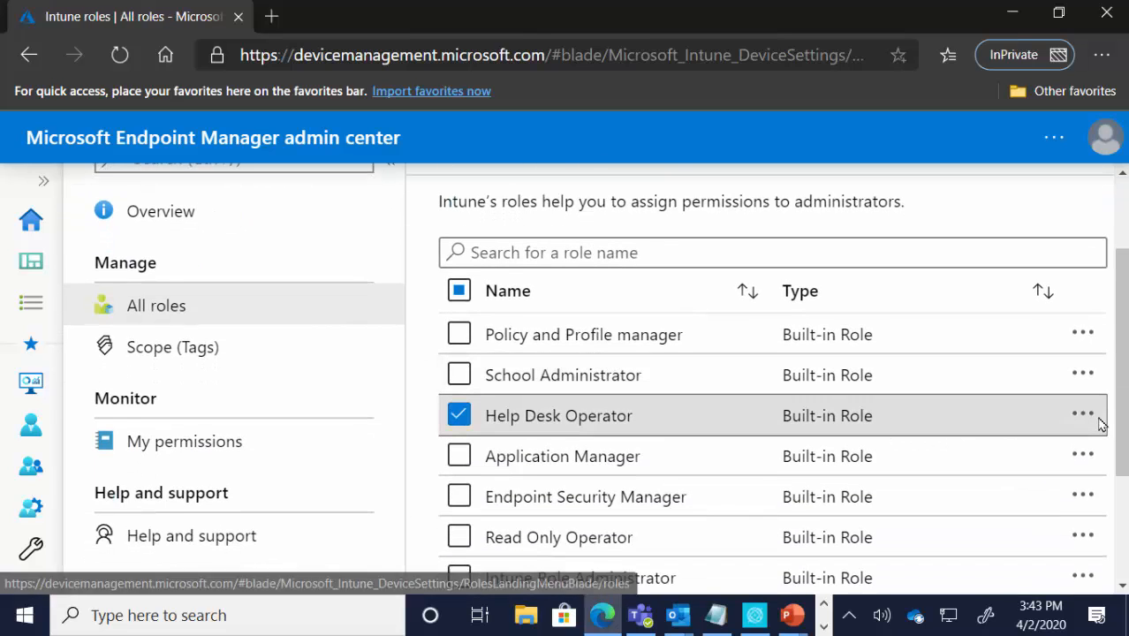
left_click(1086, 417)
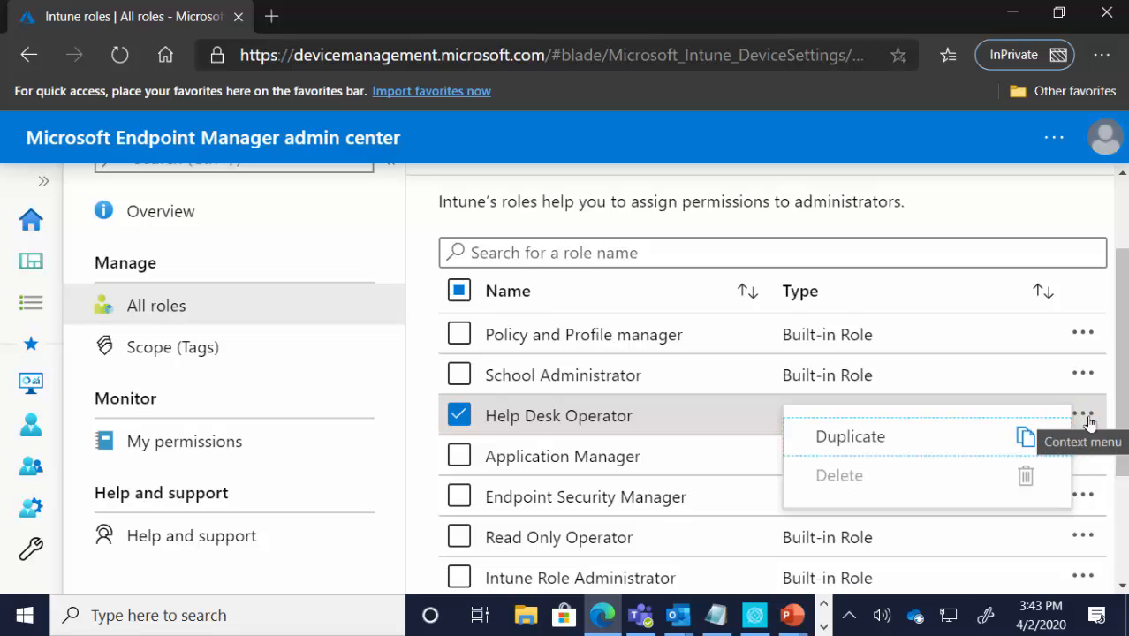
left_click(921, 446)
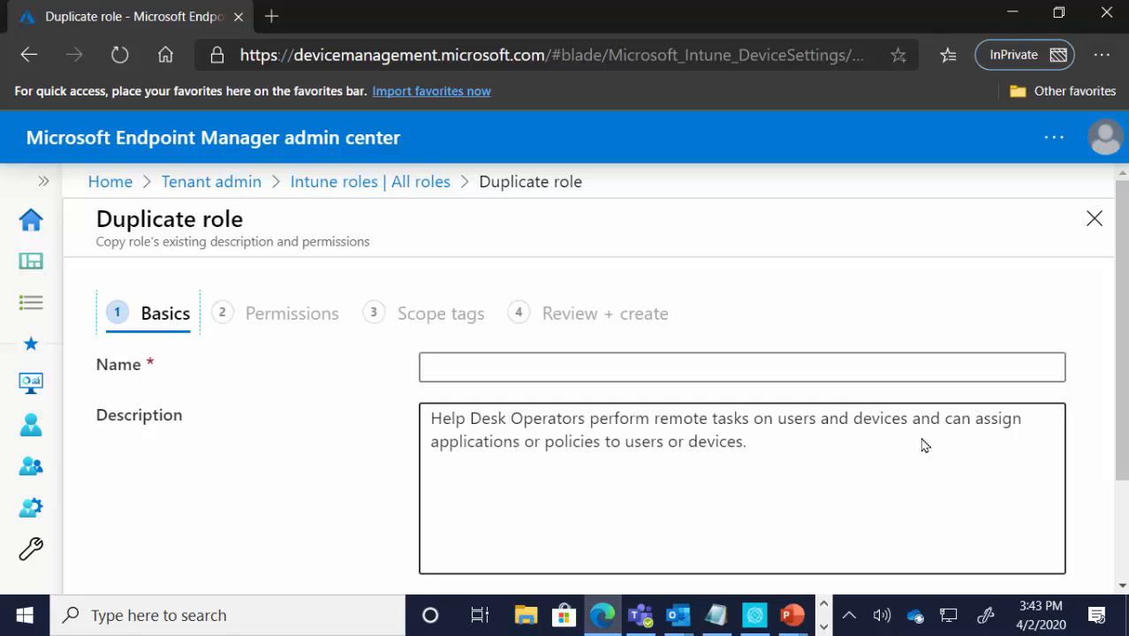
Step: Name the duplicated role Blah and continue to its permissions
left_click(543, 365)
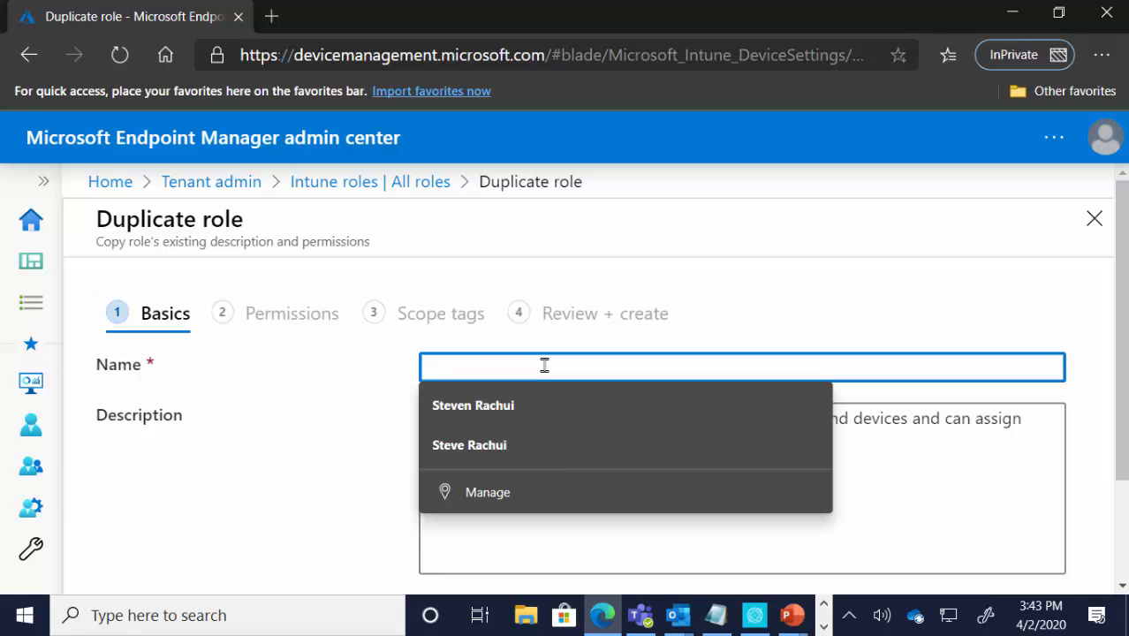
type("Blah")
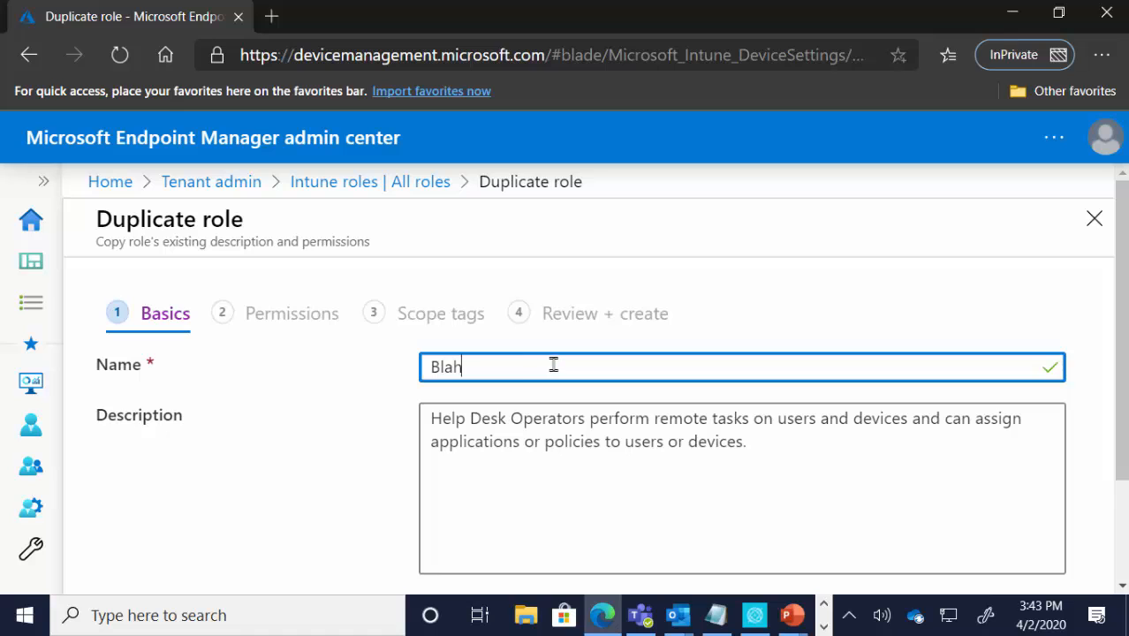
scroll(543, 367, "down", 2)
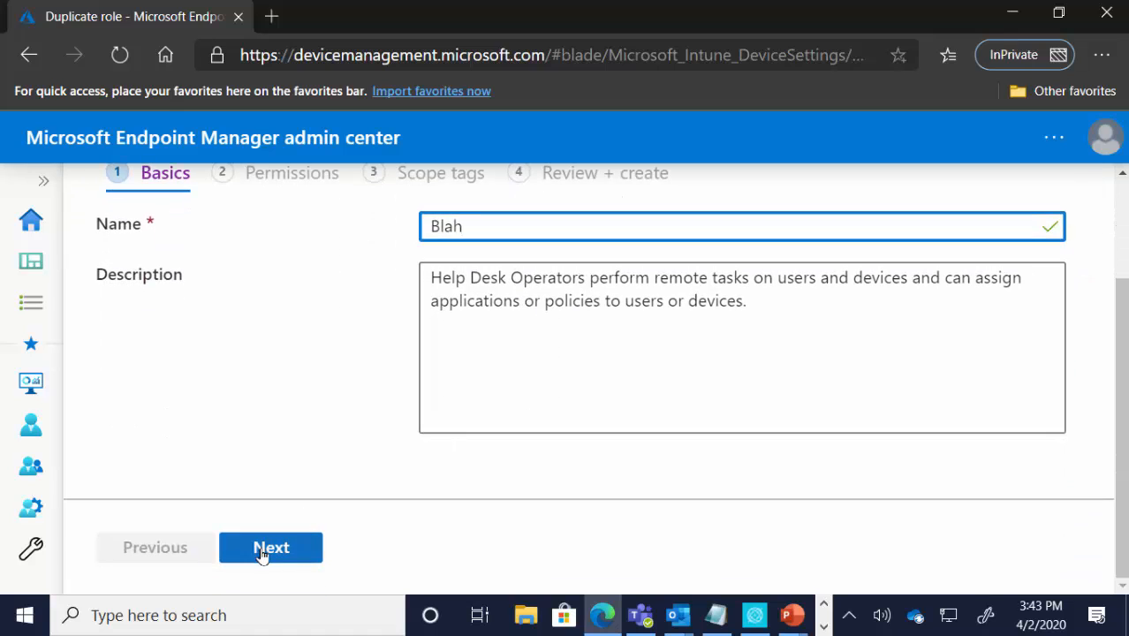
left_click(262, 547)
Step: Expand the Android for work and Audit data permission categories to examine their settings
scroll(484, 427, "down", 2)
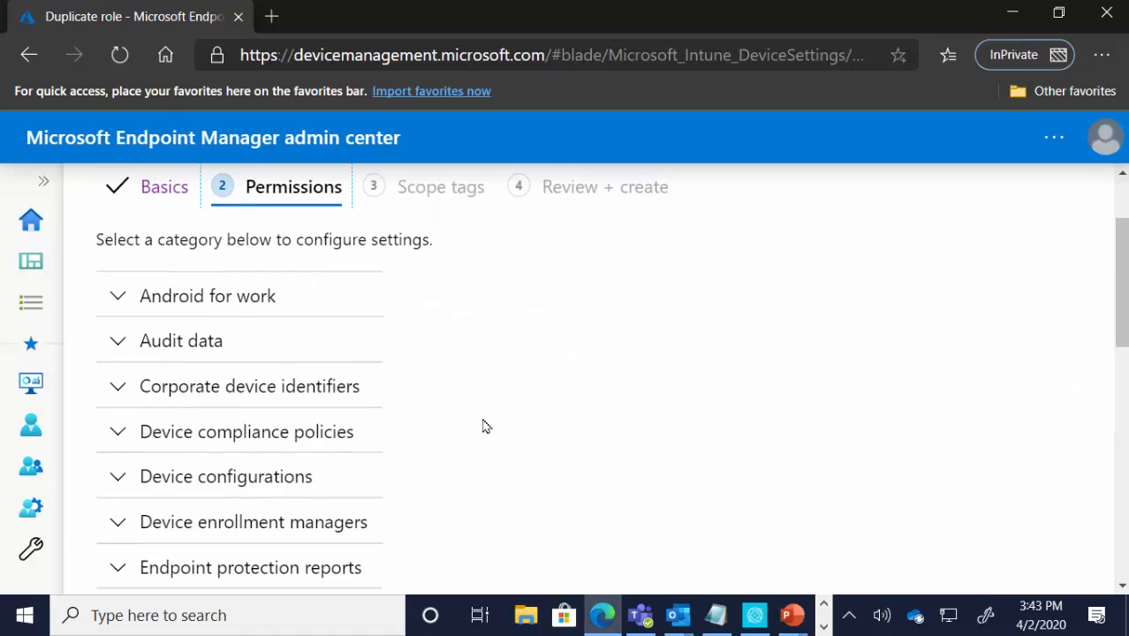
left_click(146, 297)
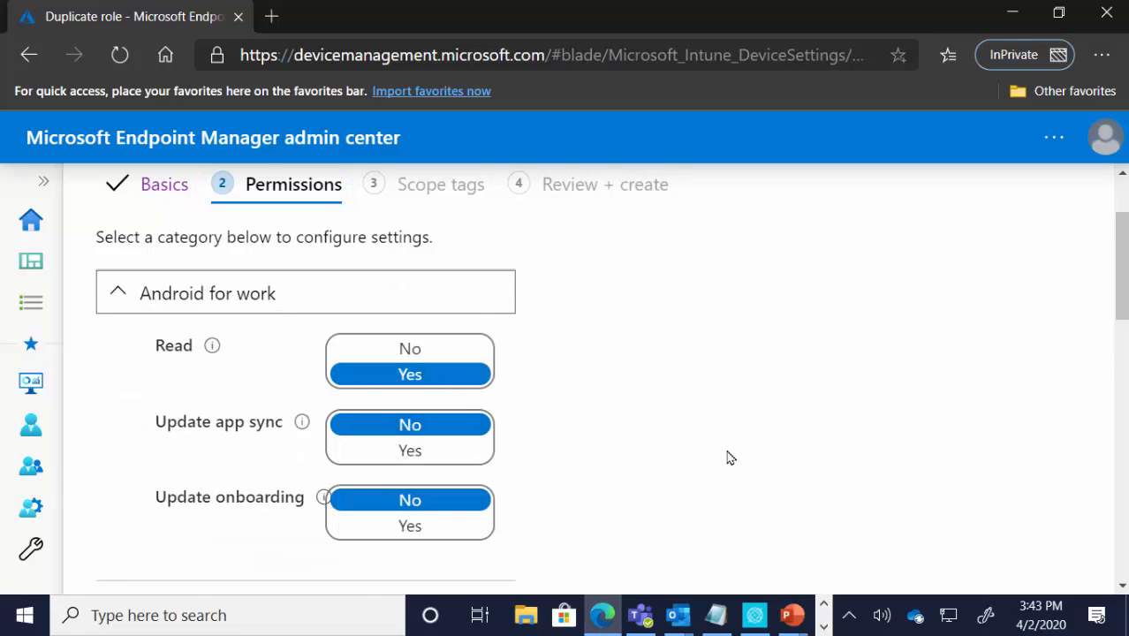
scroll(482, 449, "down", 3)
left_click(128, 415)
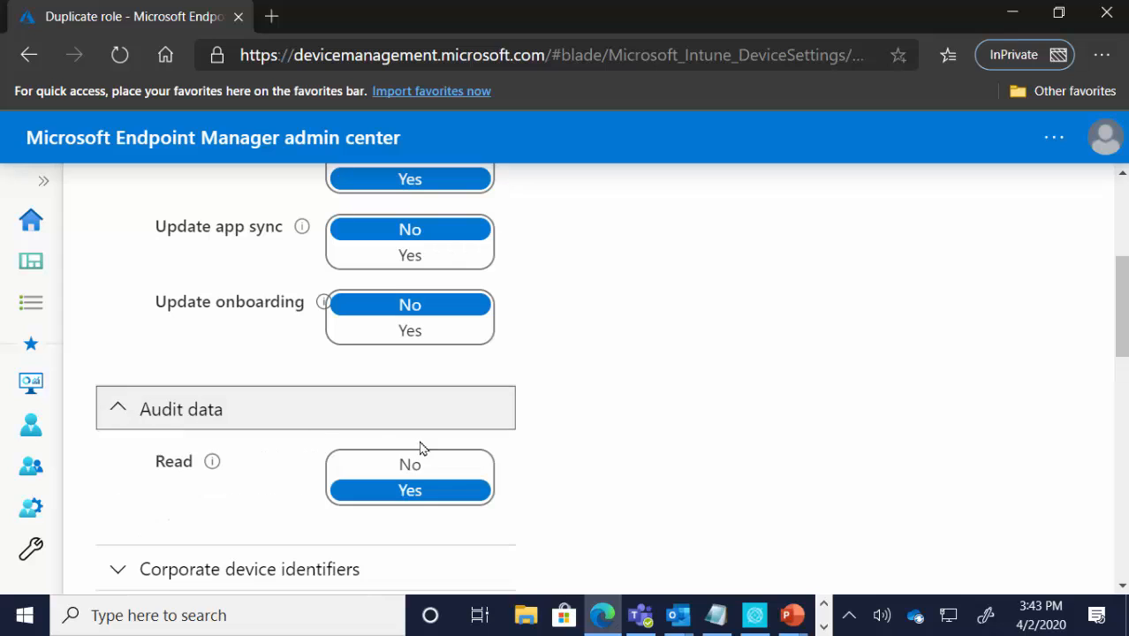
Step: Expand the Corporate device identifiers category in the duplicated role's permissions to examine its settings
scroll(435, 477, "down", 1)
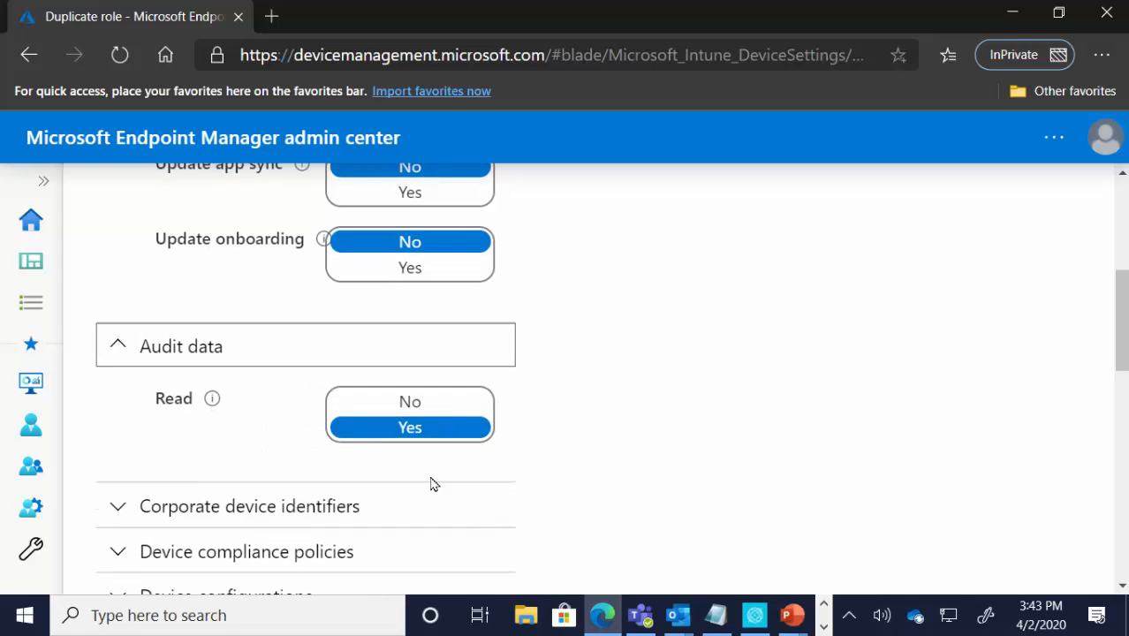
left_click(122, 510)
scroll(455, 531, "down", 1)
scroll(450, 557, "down", 1)
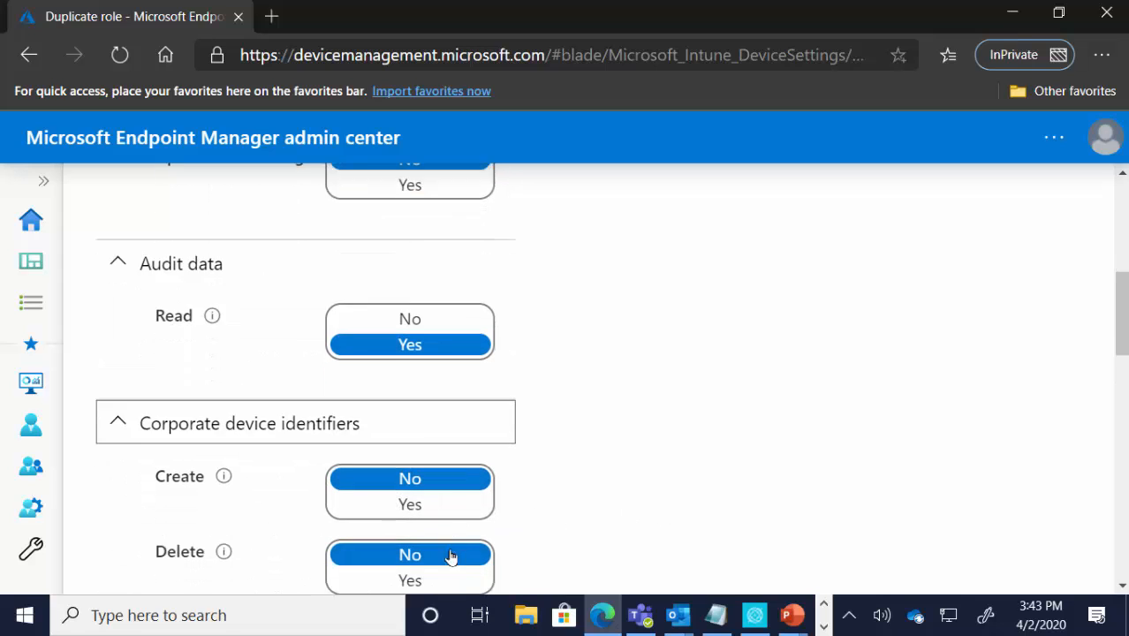
scroll(451, 556, "down", 2)
scroll(530, 448, "up", 7)
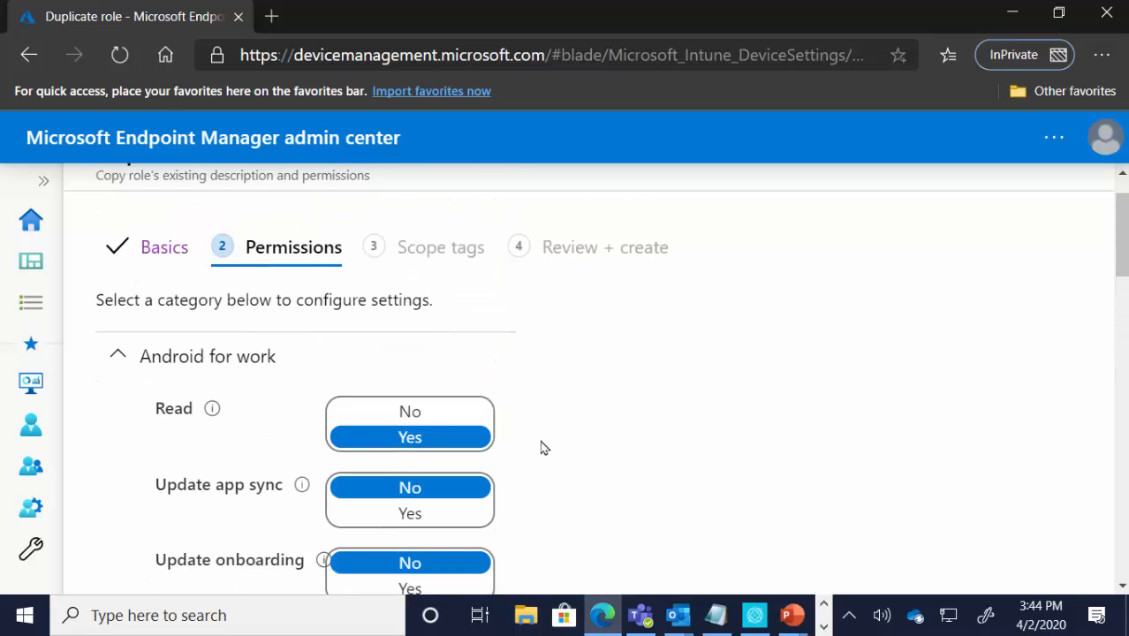
scroll(540, 448, "up", 1)
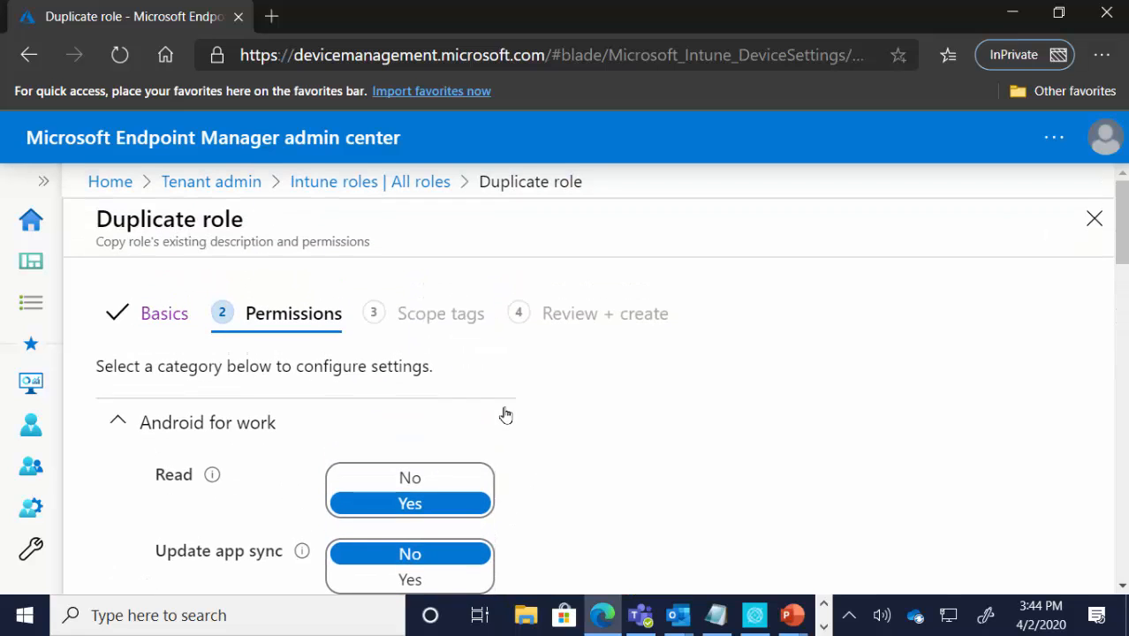
Step: Leave the duplicate role unsaved and reopen the list of all Intune roles through Tenant admin
left_click(194, 182)
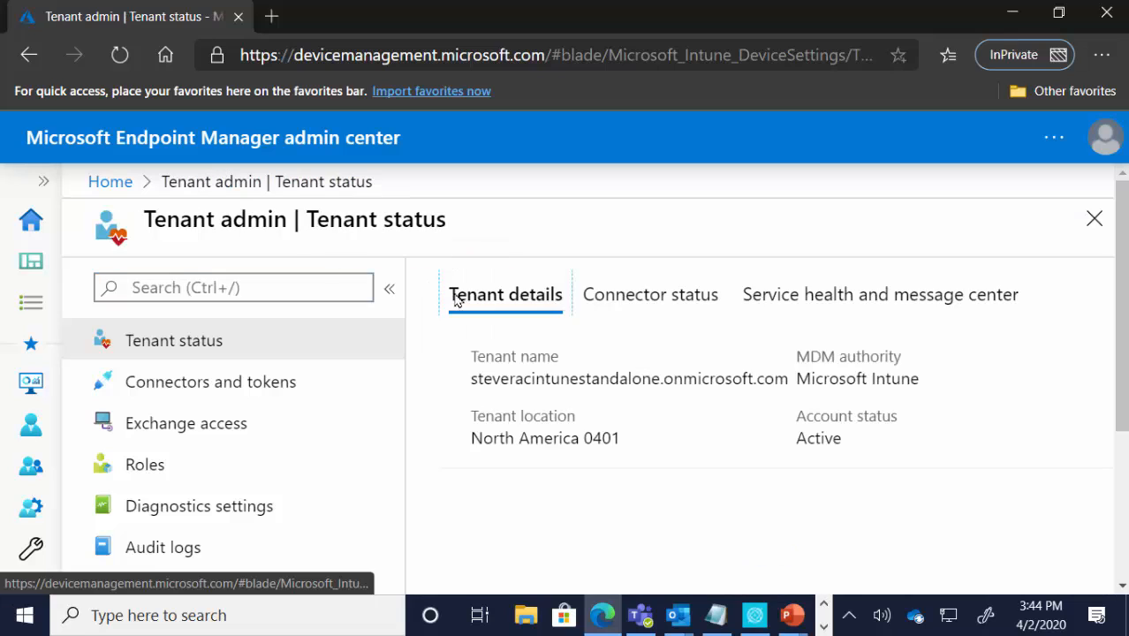
left_click(174, 464)
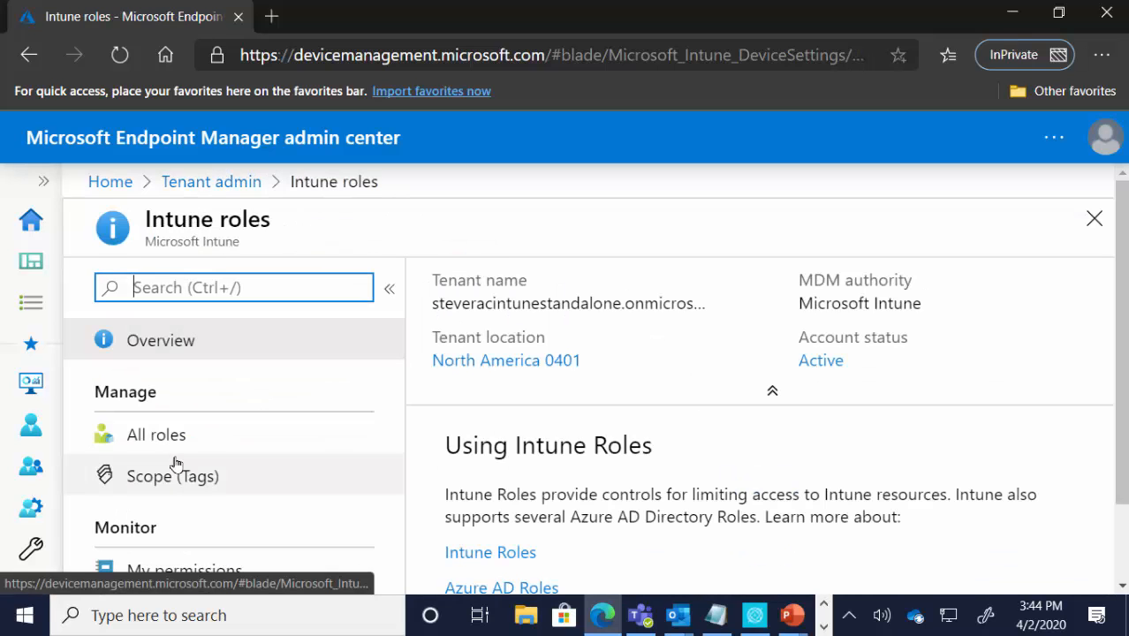
left_click(219, 439)
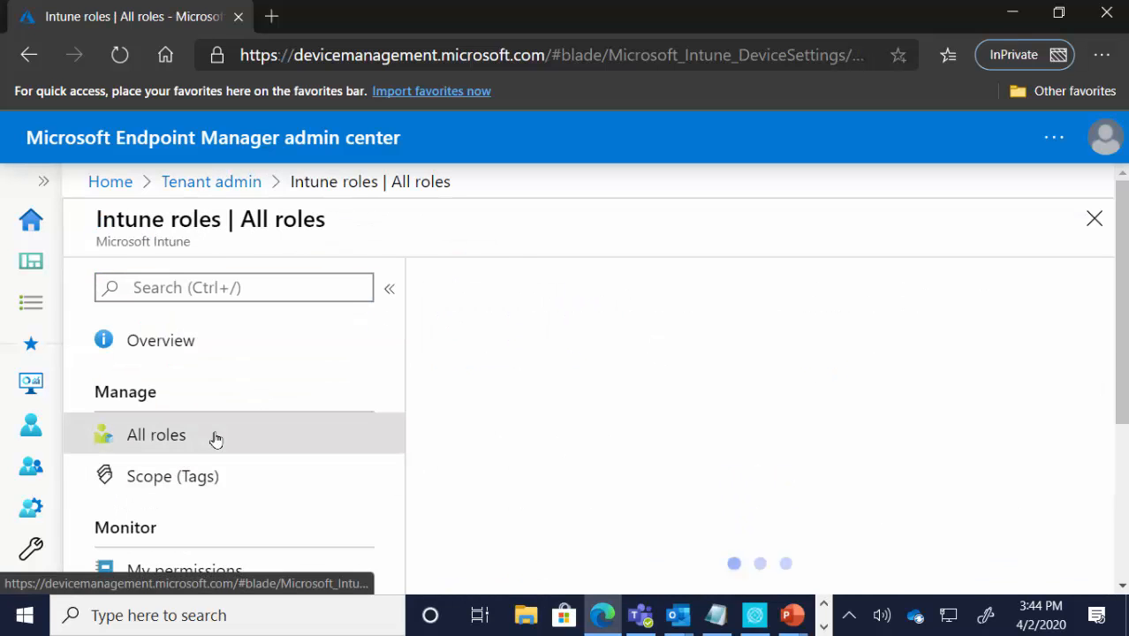
scroll(438, 362, "down", 2)
scroll(512, 340, "up", 2)
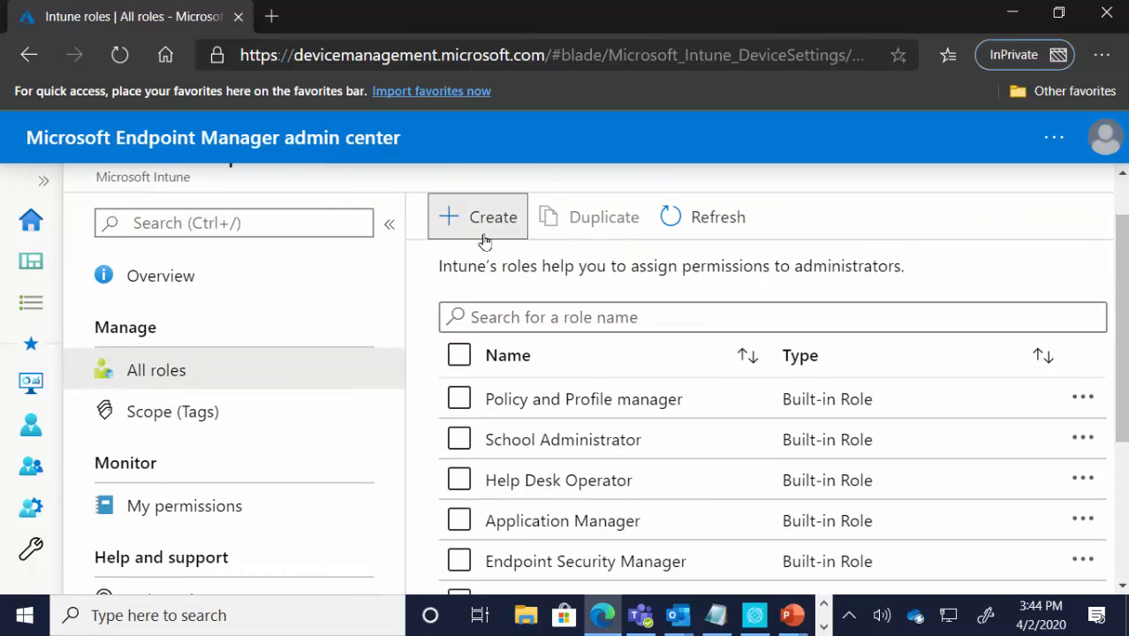
Step: Start a new custom role named Blah with no description and continue to its permissions
left_click(484, 231)
left_click(542, 364)
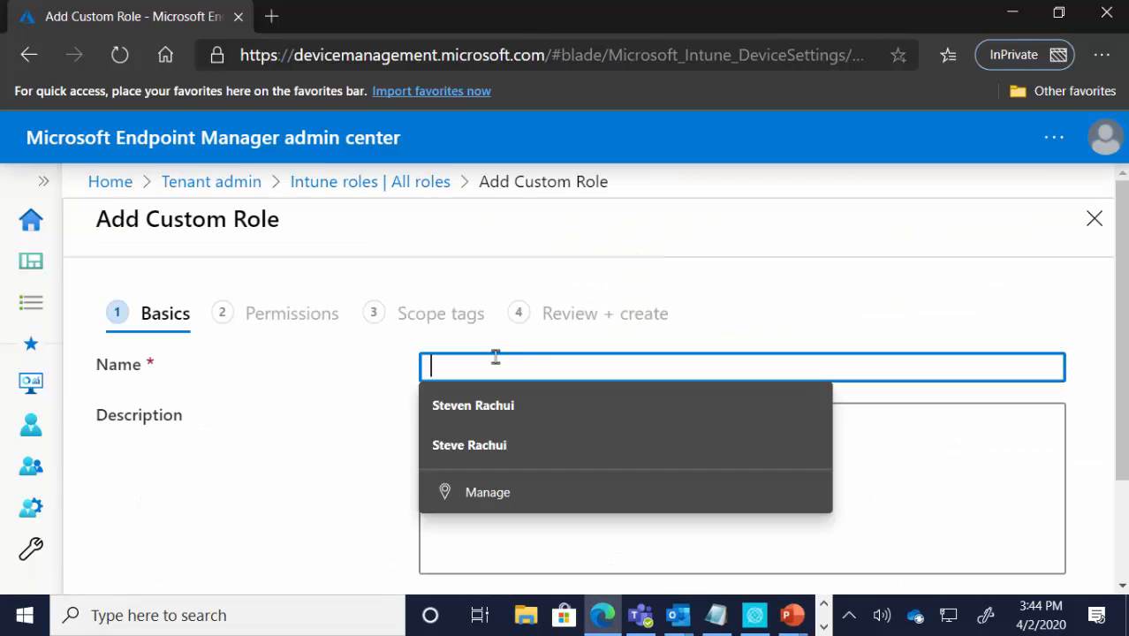
type("Blah")
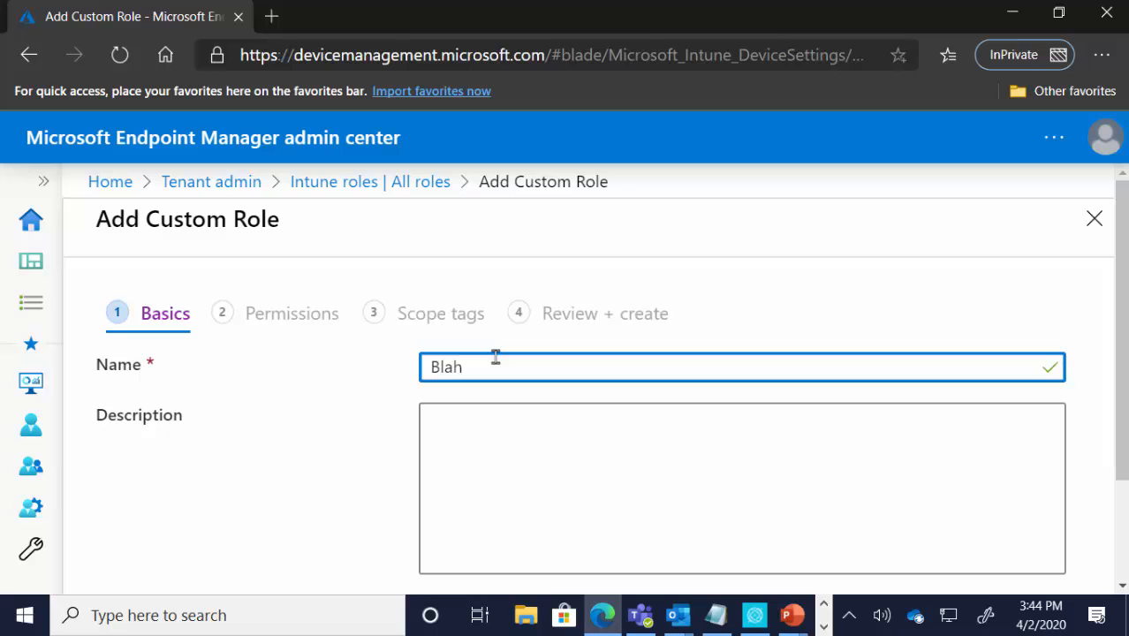
scroll(488, 399, "down", 2)
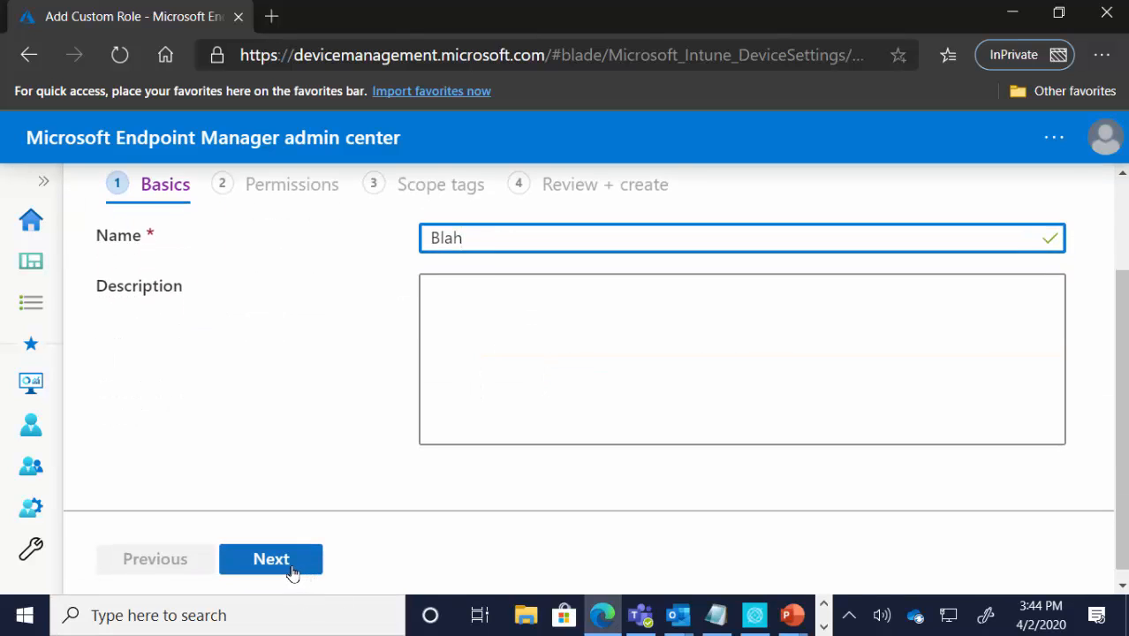
left_click(292, 570)
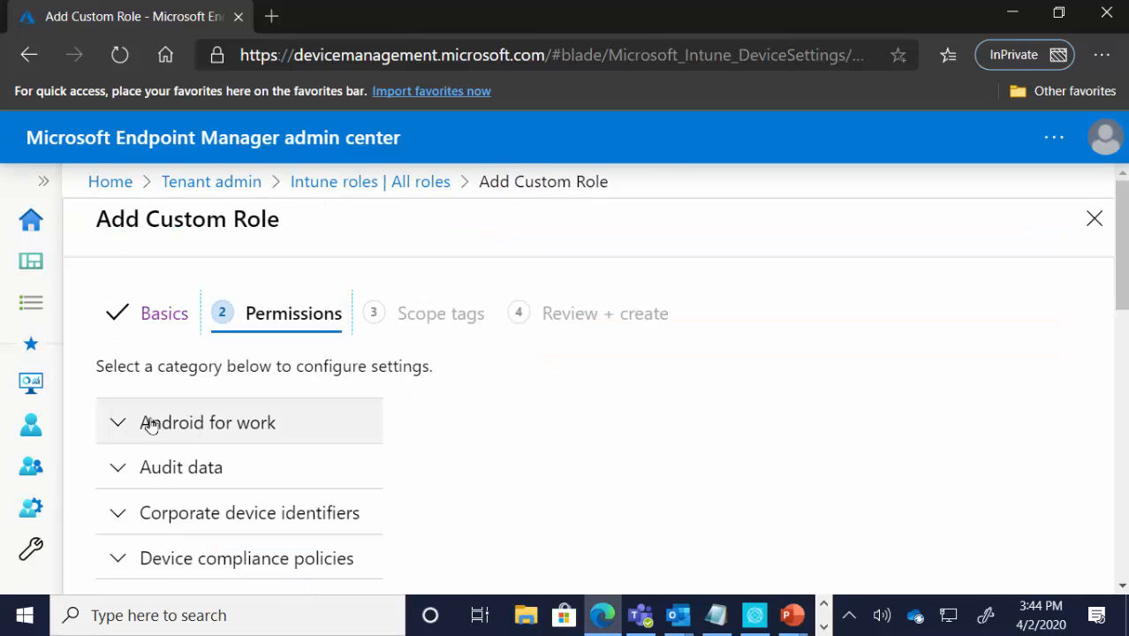
Step: Expand the Android for work, Audit data and Corporate device identifiers categories to examine the new custom role's permissions
left_click(124, 423)
scroll(668, 424, "down", 3)
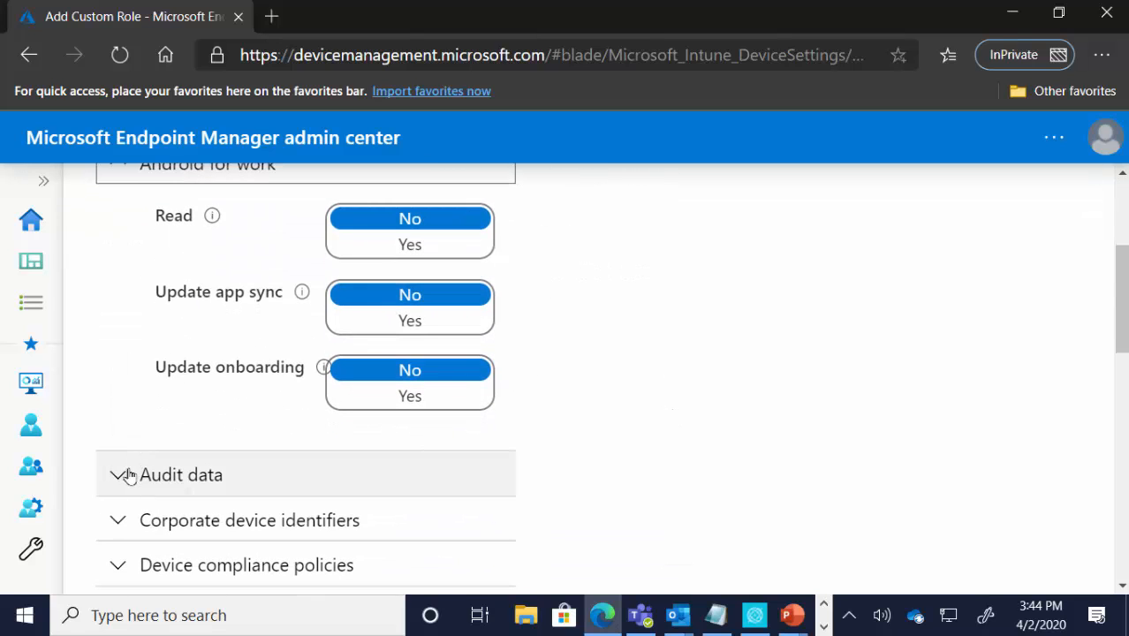
left_click_drag(124, 471, 144, 482)
scroll(474, 442, "down", 2)
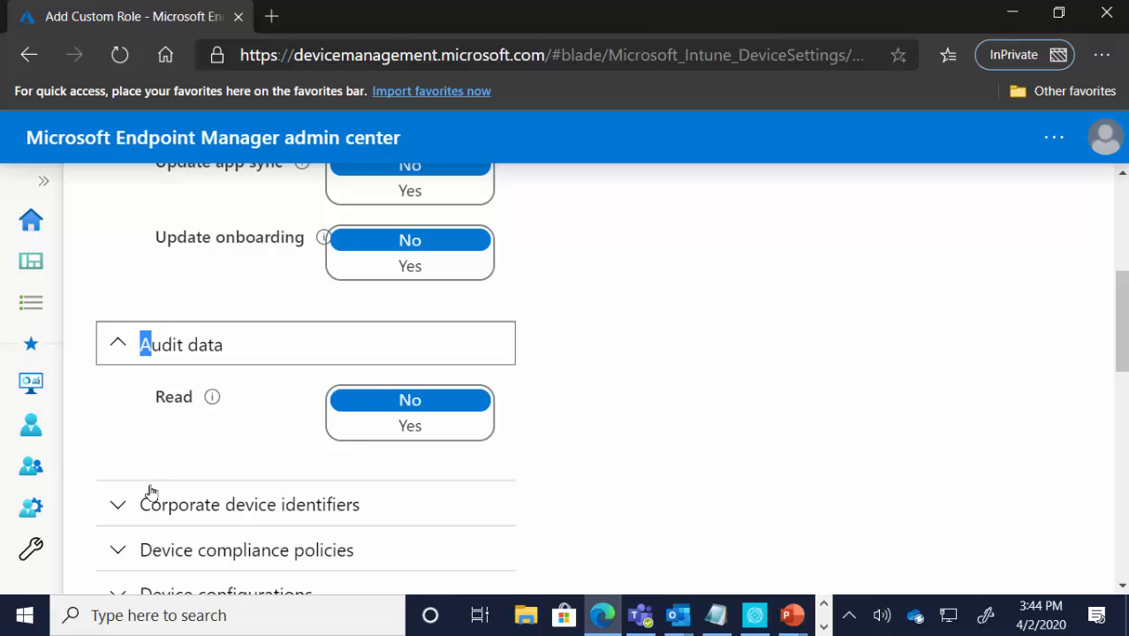
left_click(120, 505)
scroll(263, 448, "down", 1)
scroll(263, 448, "down", 2)
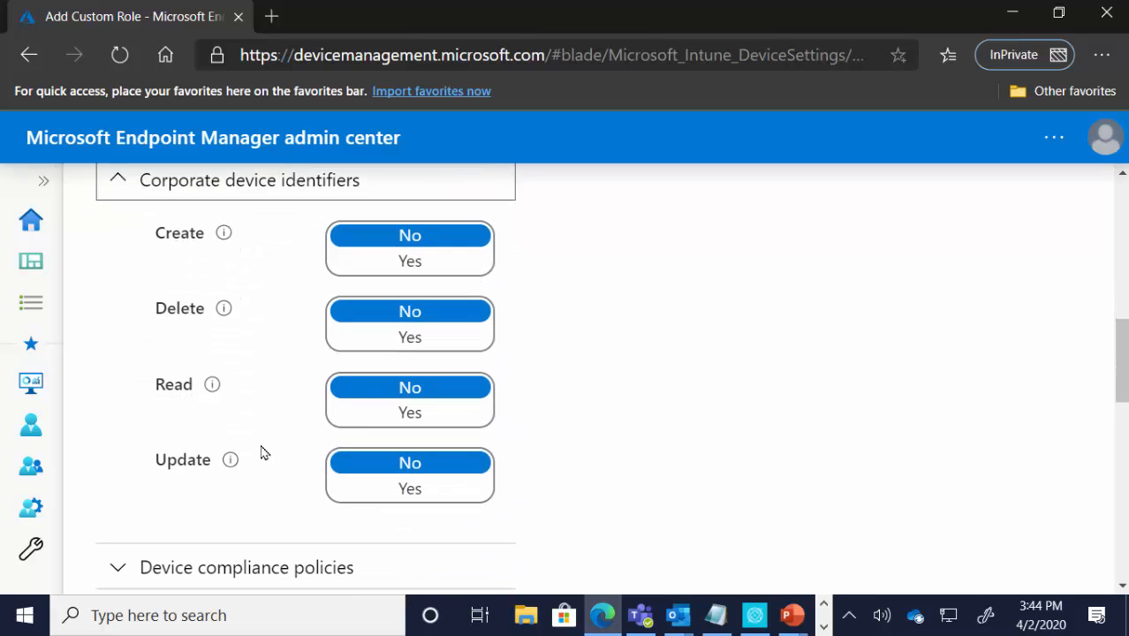
Step: Expand the Device compliance policies and Device configurations categories and review the custom role's settings across the expanded categories
scroll(249, 456, "down", 1)
left_click(116, 439)
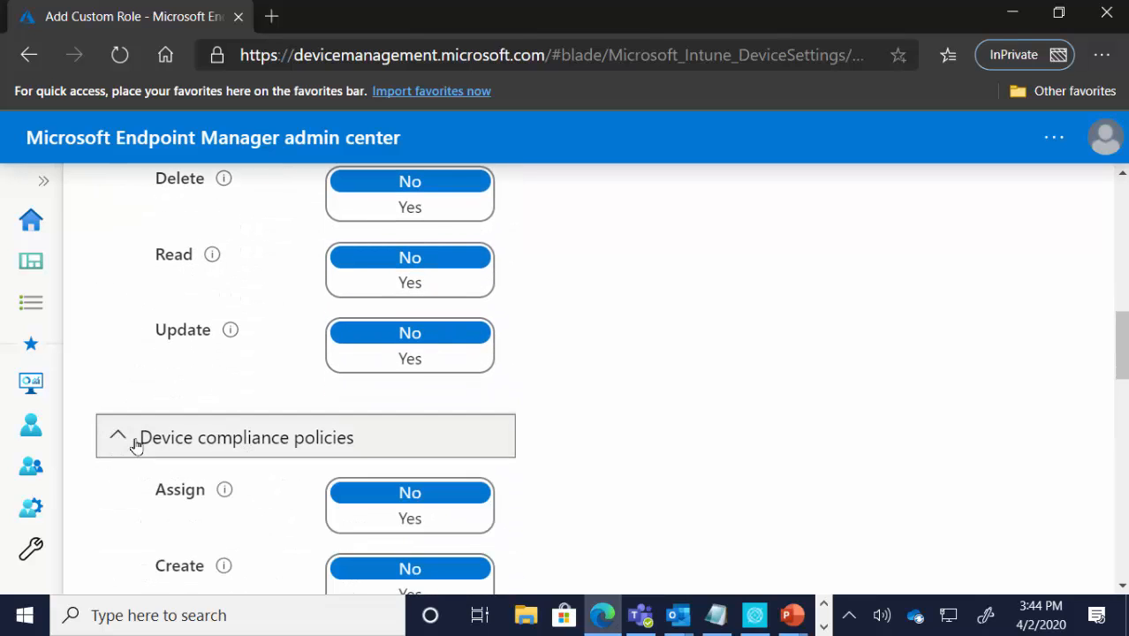
scroll(232, 433, "down", 2)
scroll(235, 439, "down", 3)
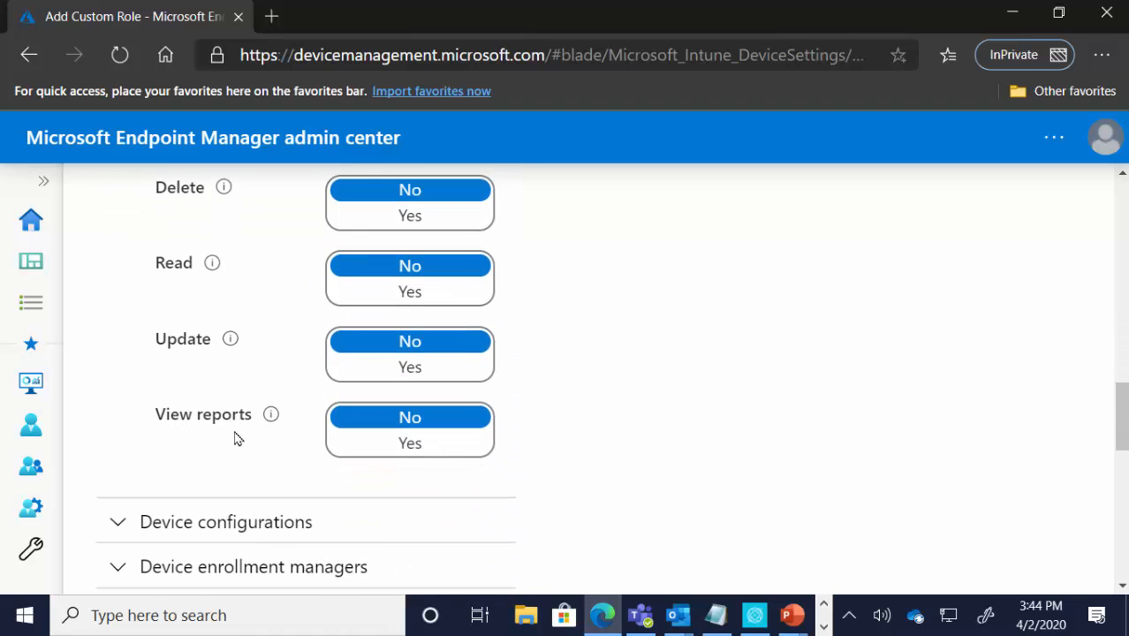
left_click(115, 460)
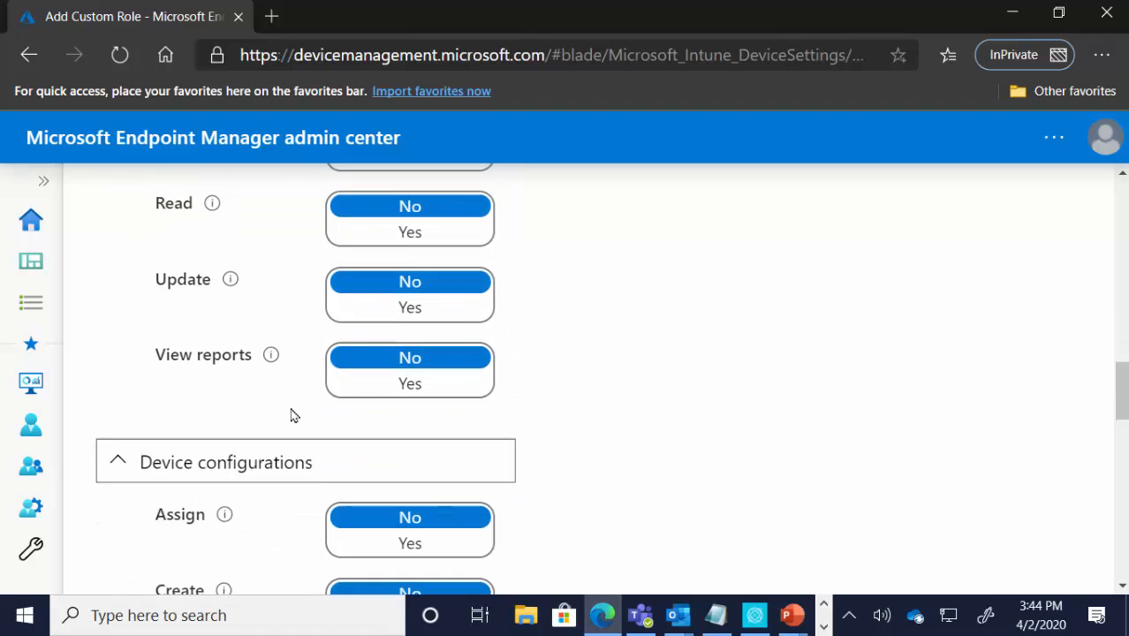
scroll(305, 419, "down", 3)
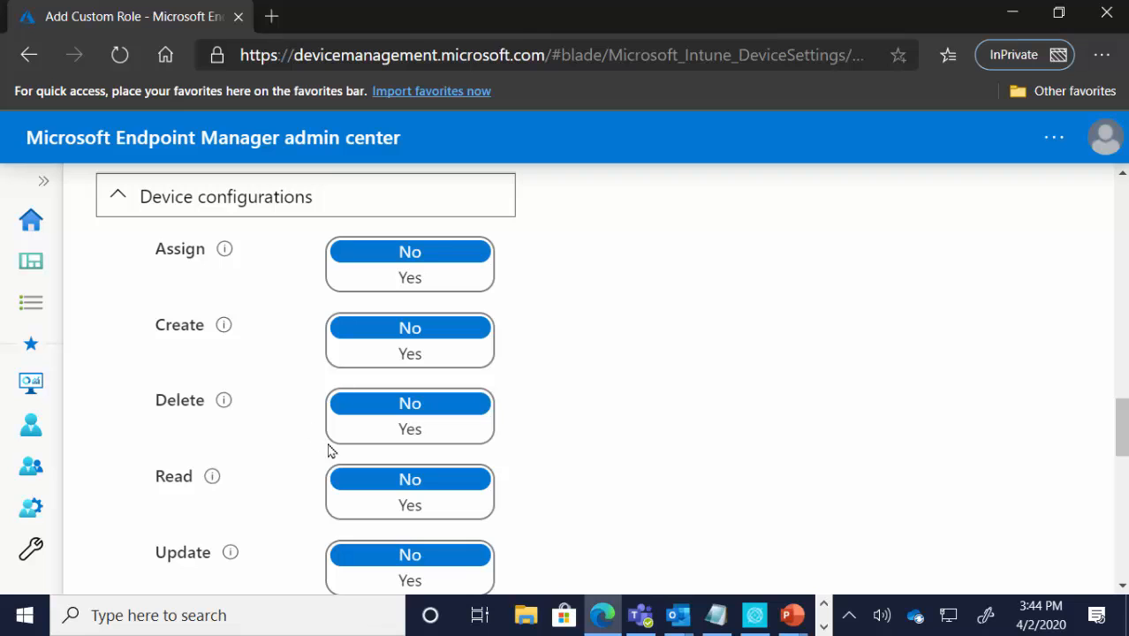
scroll(327, 448, "down", 2)
scroll(328, 448, "up", 6)
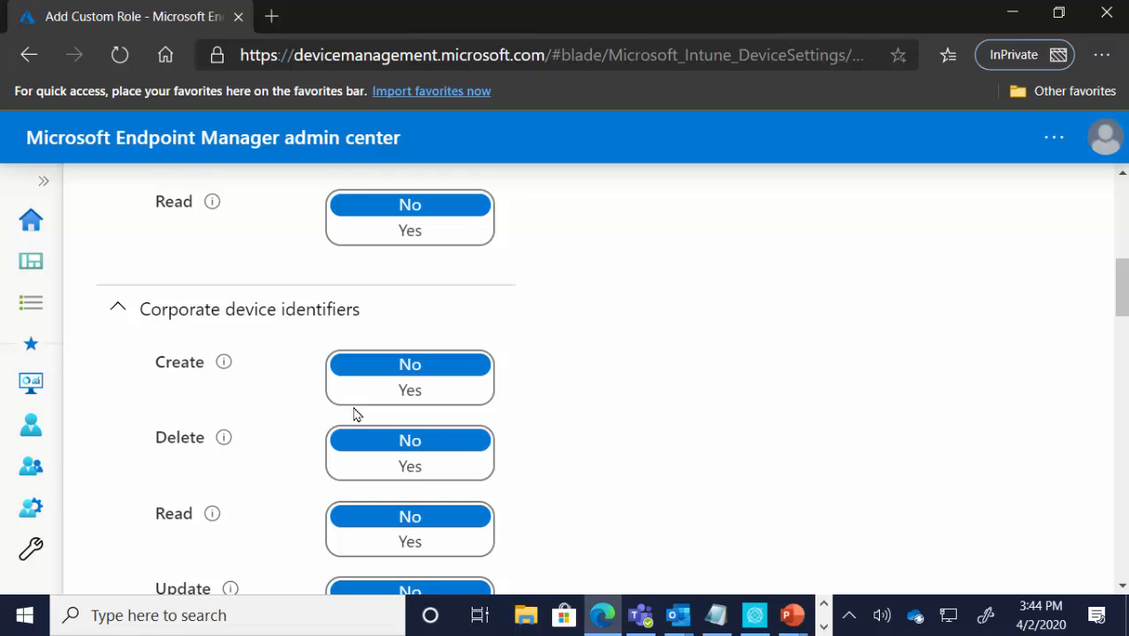
scroll(357, 411, "down", 4)
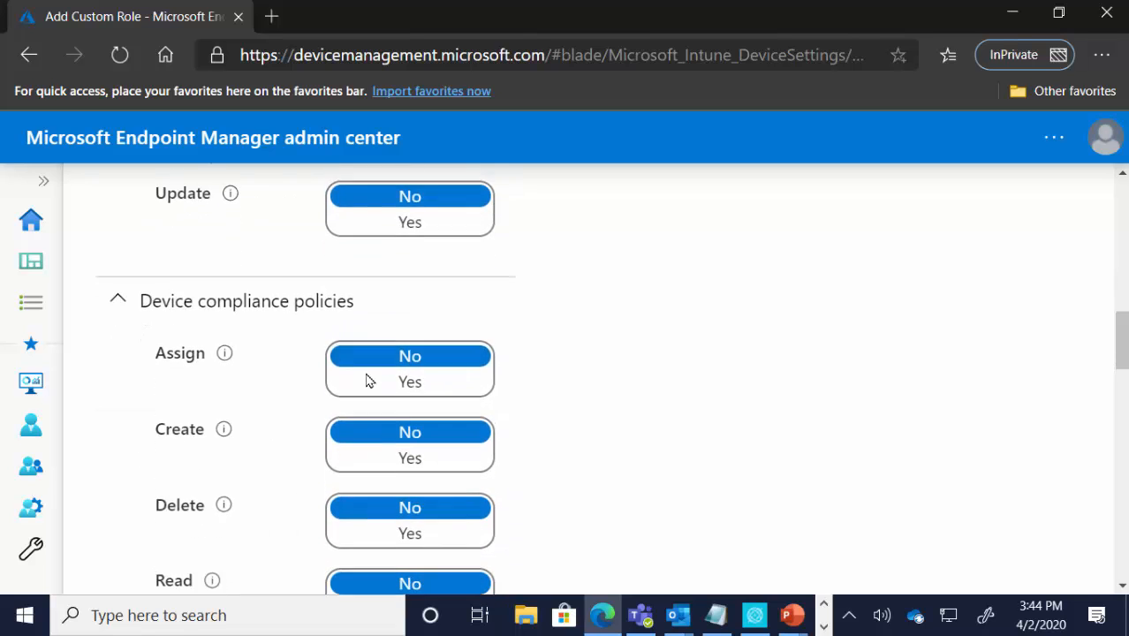
scroll(365, 382, "up", 10)
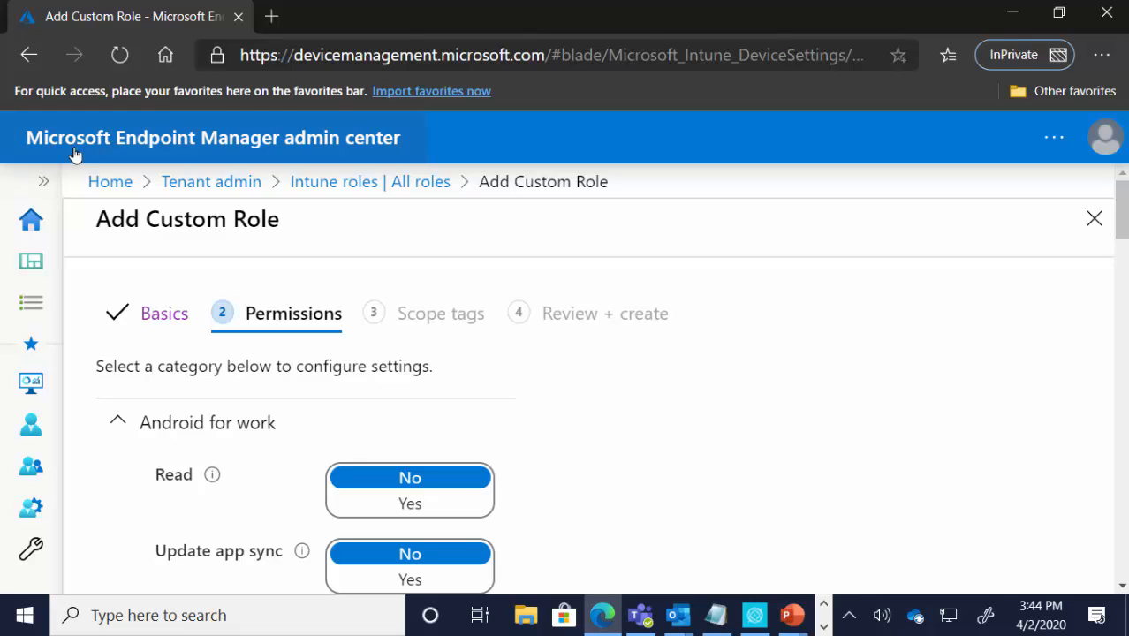
Step: Leave the unsaved custom role and open the list of scope tags under the Intune roles in Tenant administration
left_click(44, 181)
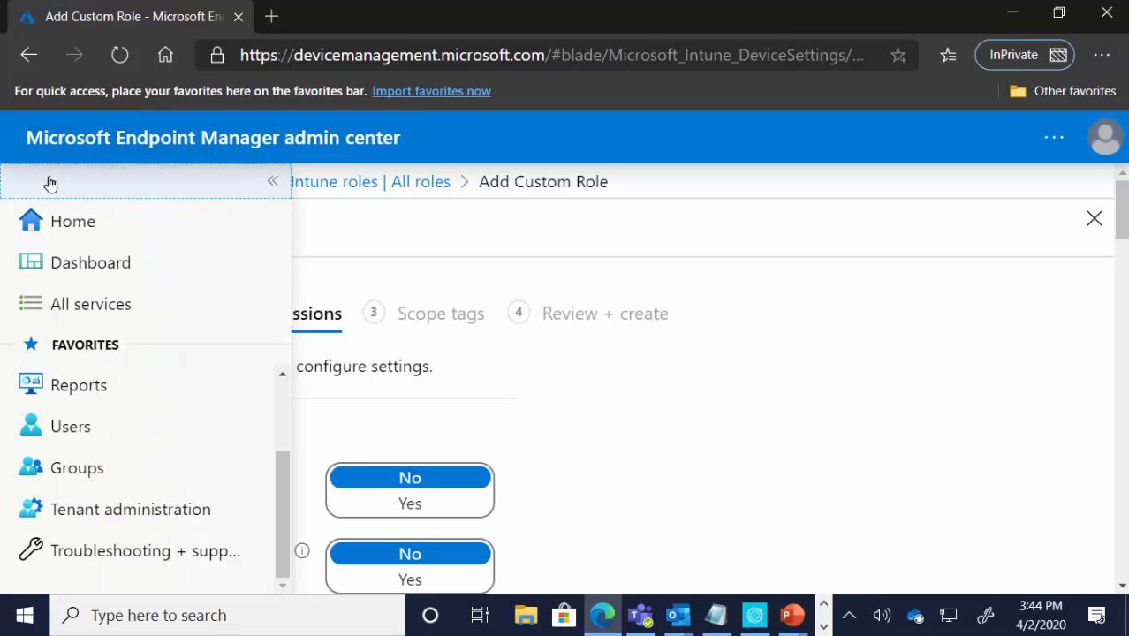
left_click(132, 511)
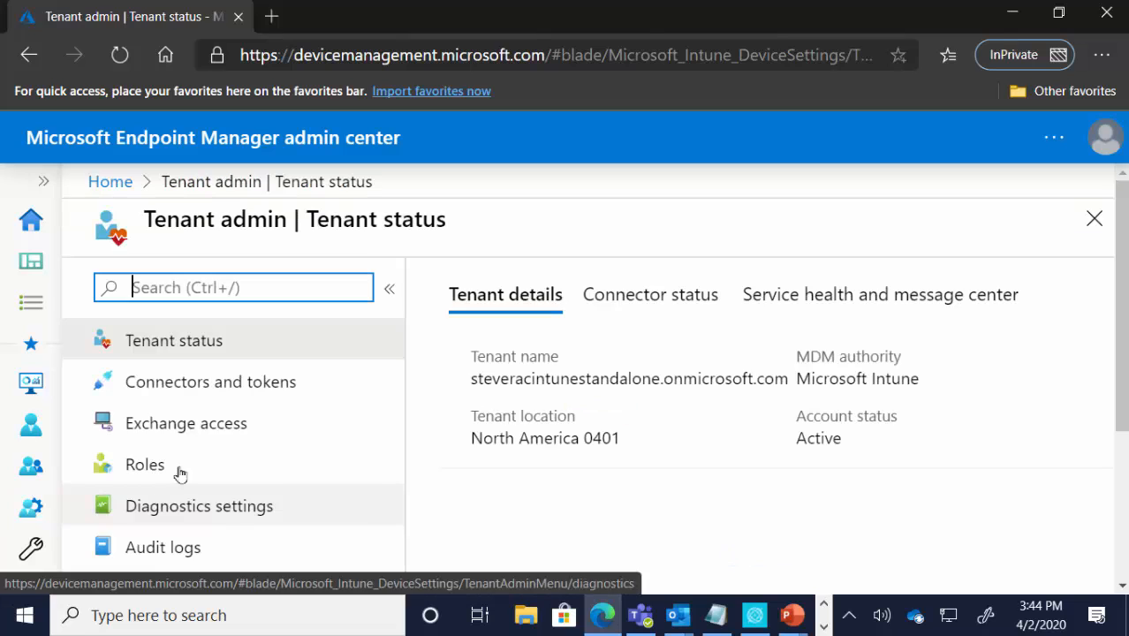
left_click(157, 469)
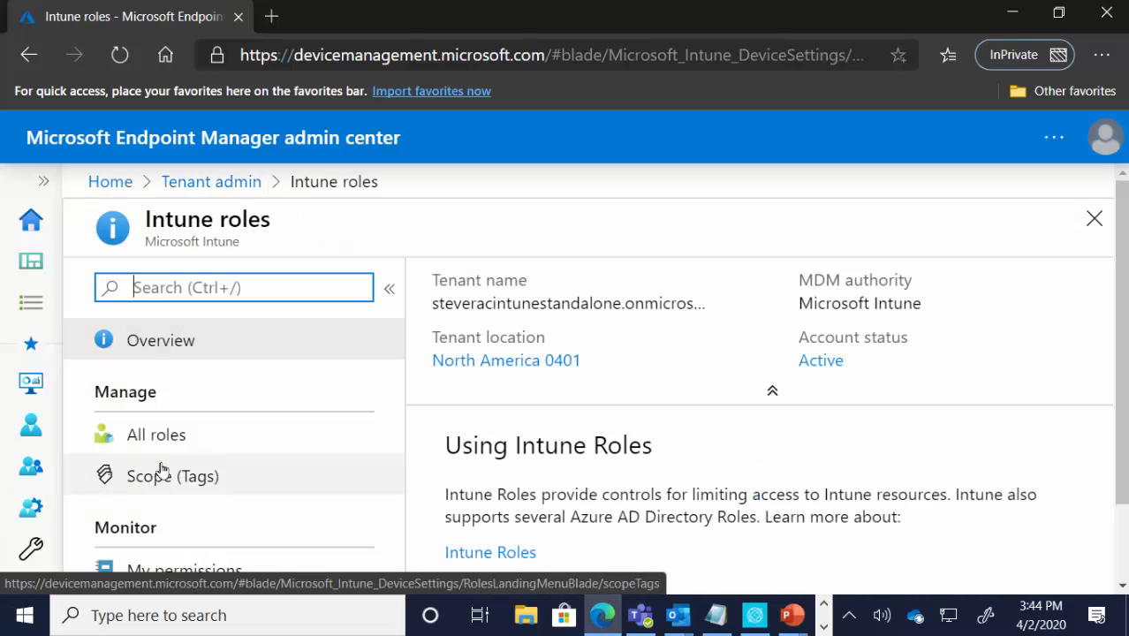
left_click(177, 478)
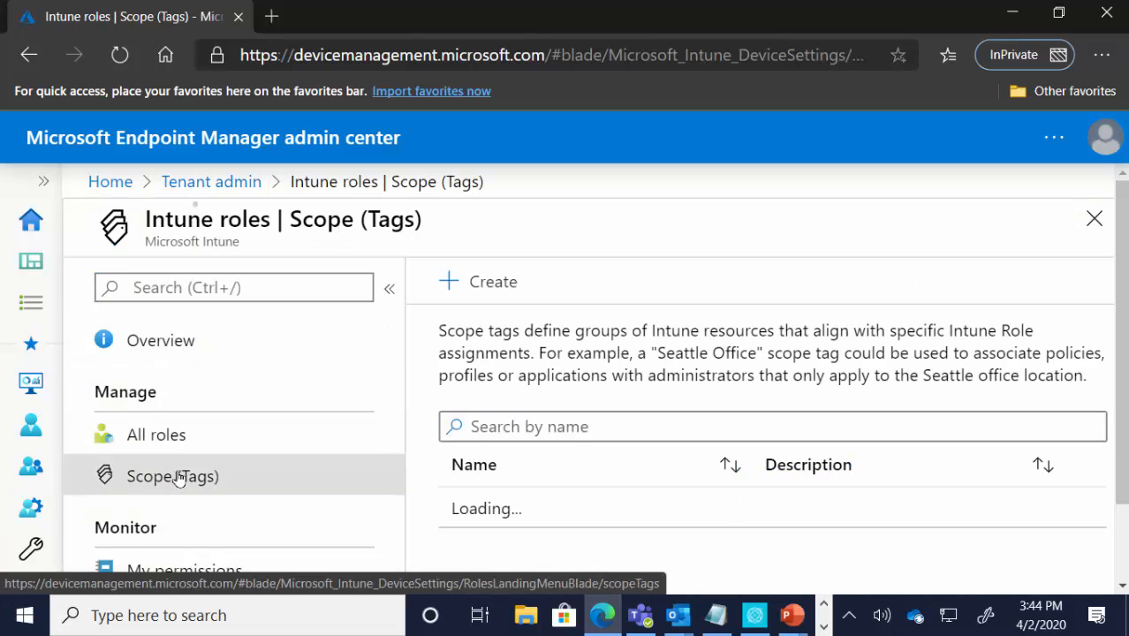
scroll(668, 468, "down", 2)
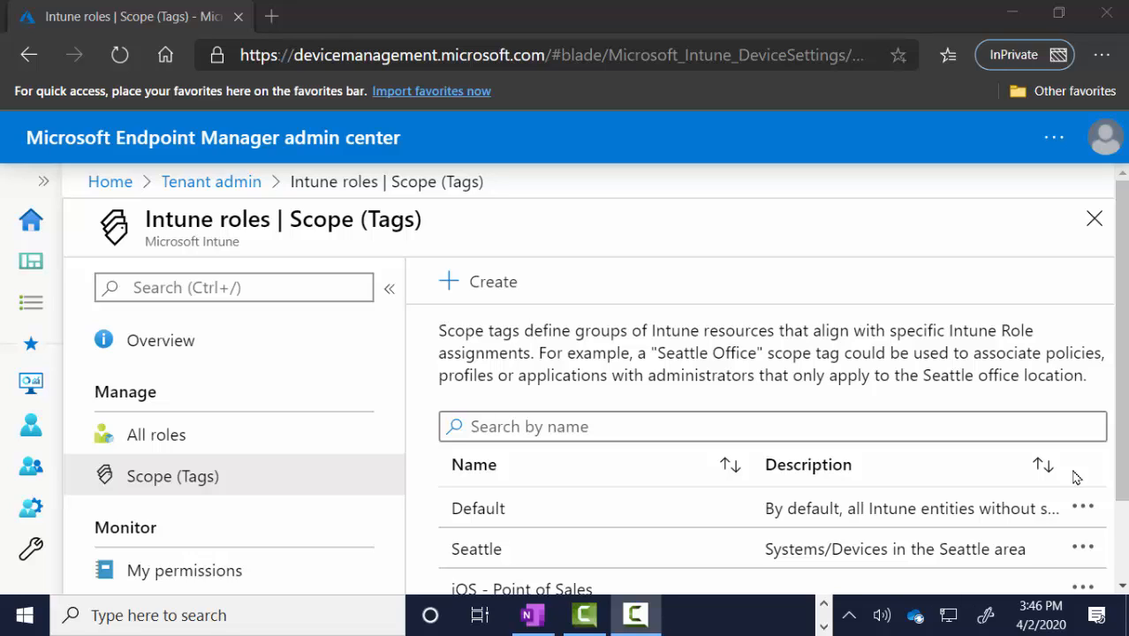
Step: View the details of the Seattle and iOS - Point of Sales scope tags, return to the tag list, and minimize the browser
left_click(494, 549)
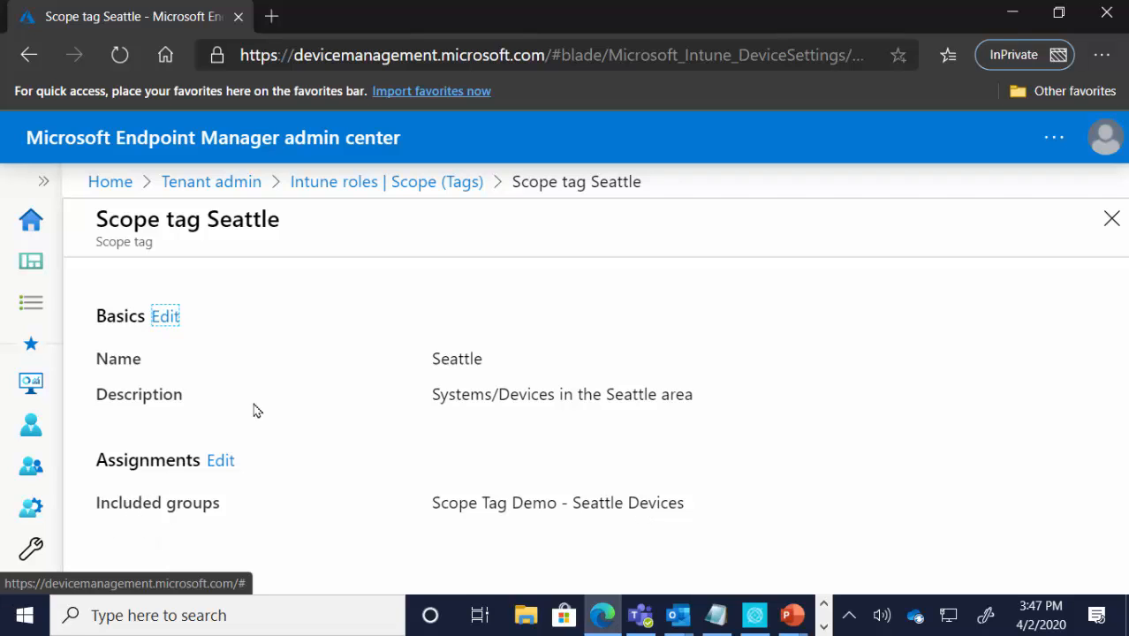
left_click(328, 183)
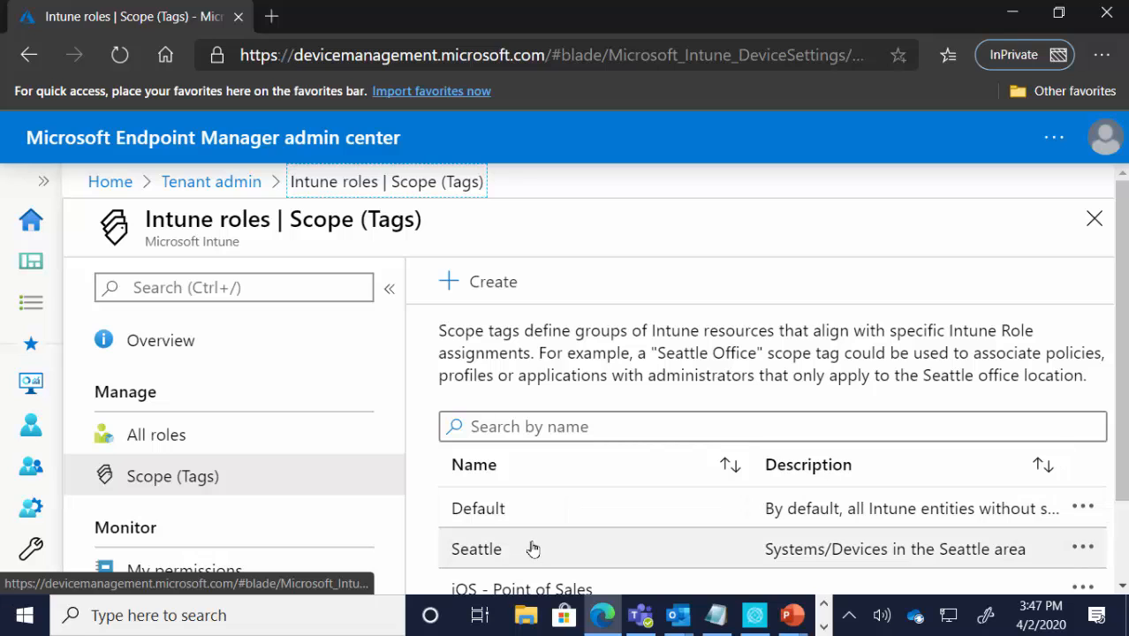
scroll(539, 550, "down", 1)
left_click(562, 503)
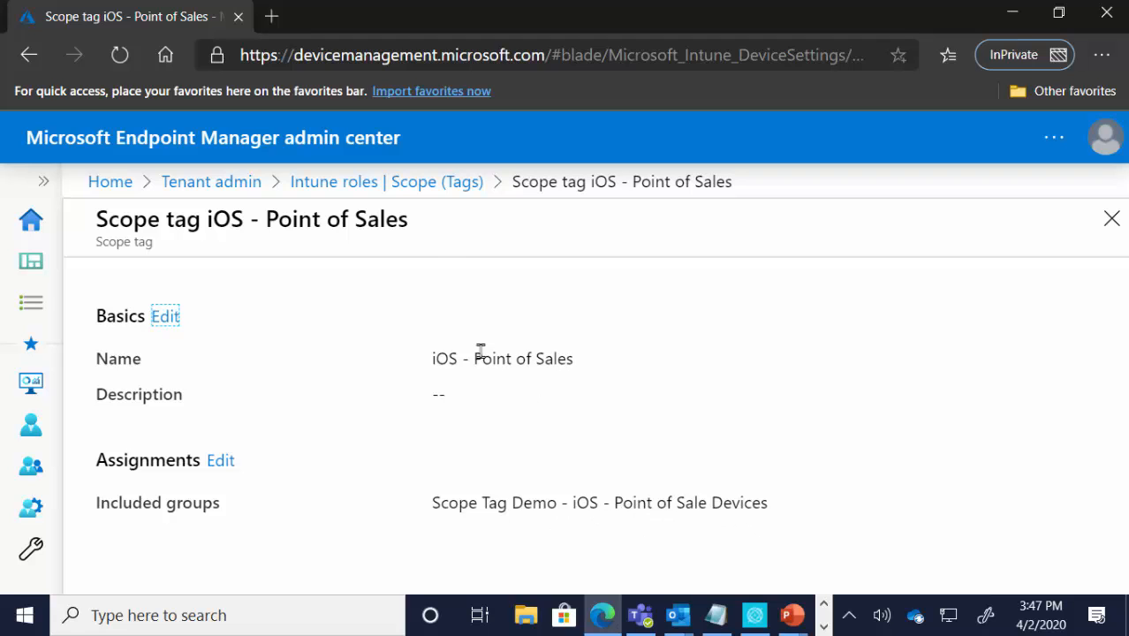
left_click(408, 193)
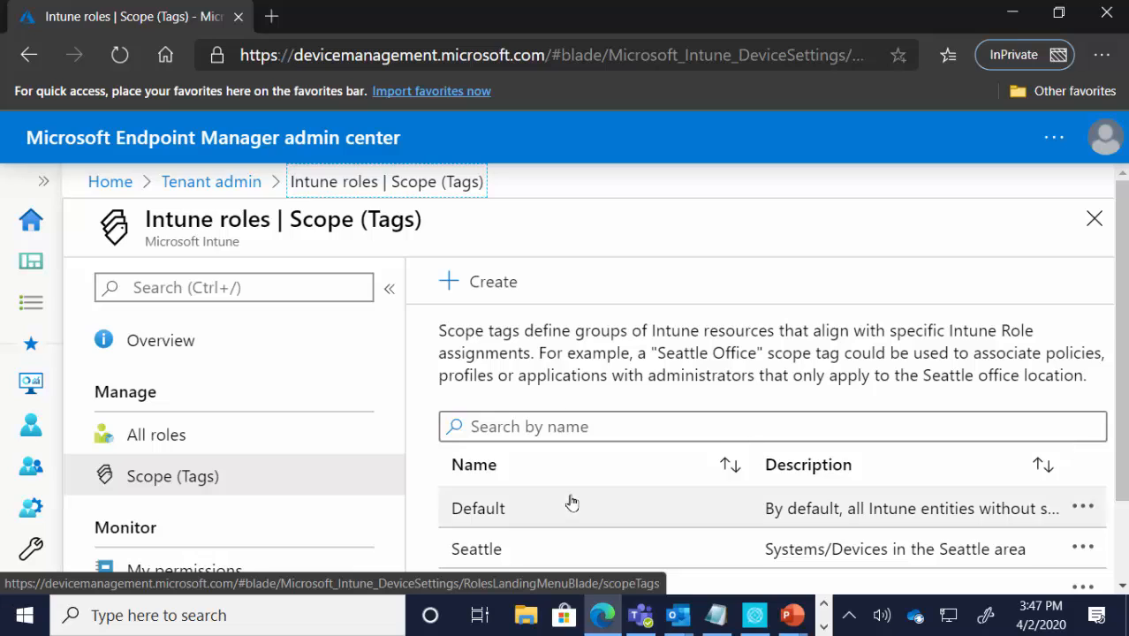
scroll(573, 501, "down", 2)
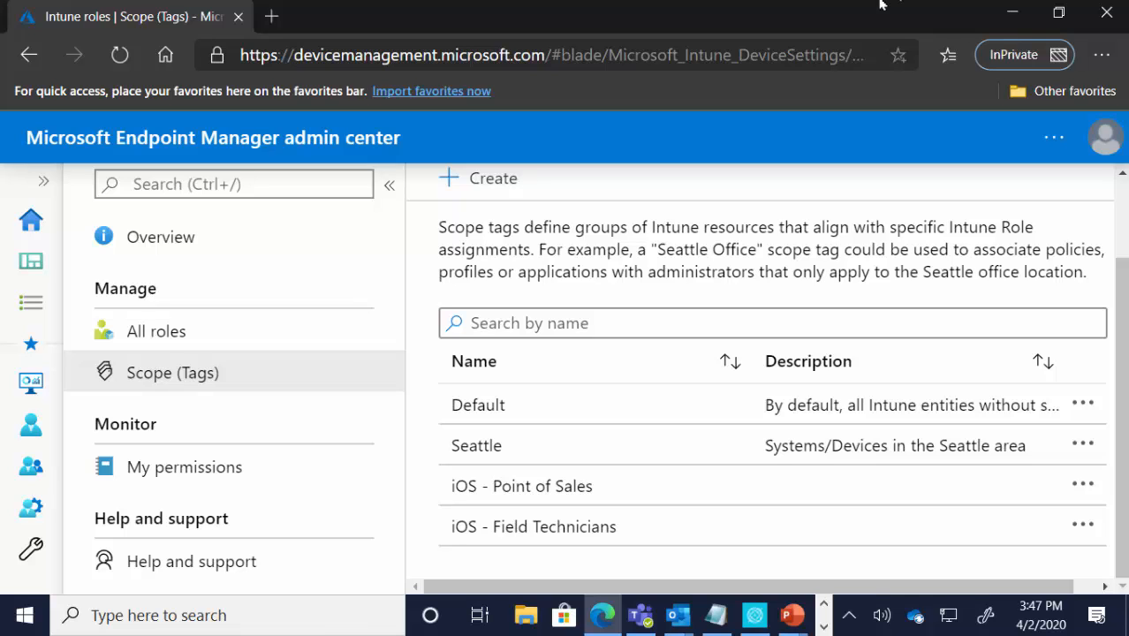
left_click(1014, 14)
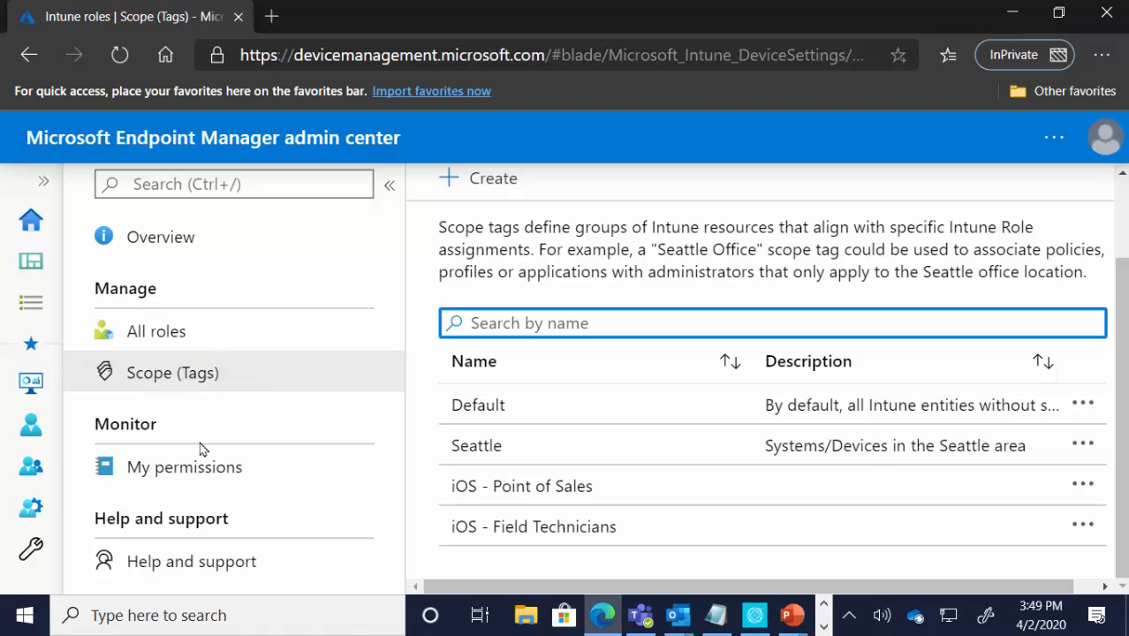
Step: Open the properties of the LABSRV10-5 device from the list of all devices
left_click(42, 180)
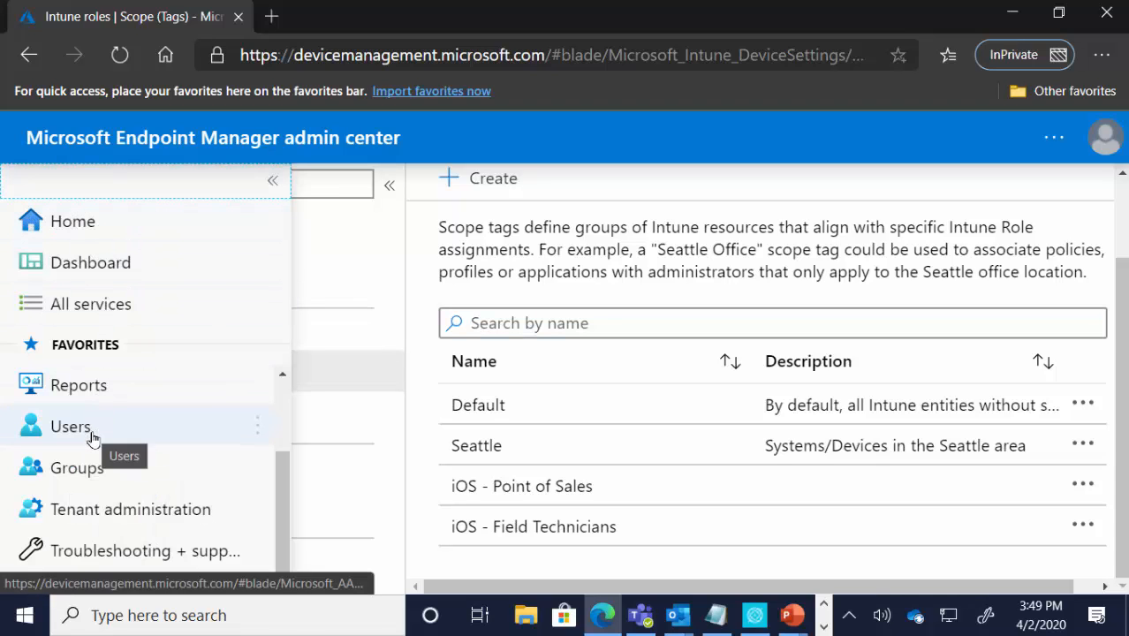
scroll(212, 424, "up", 3)
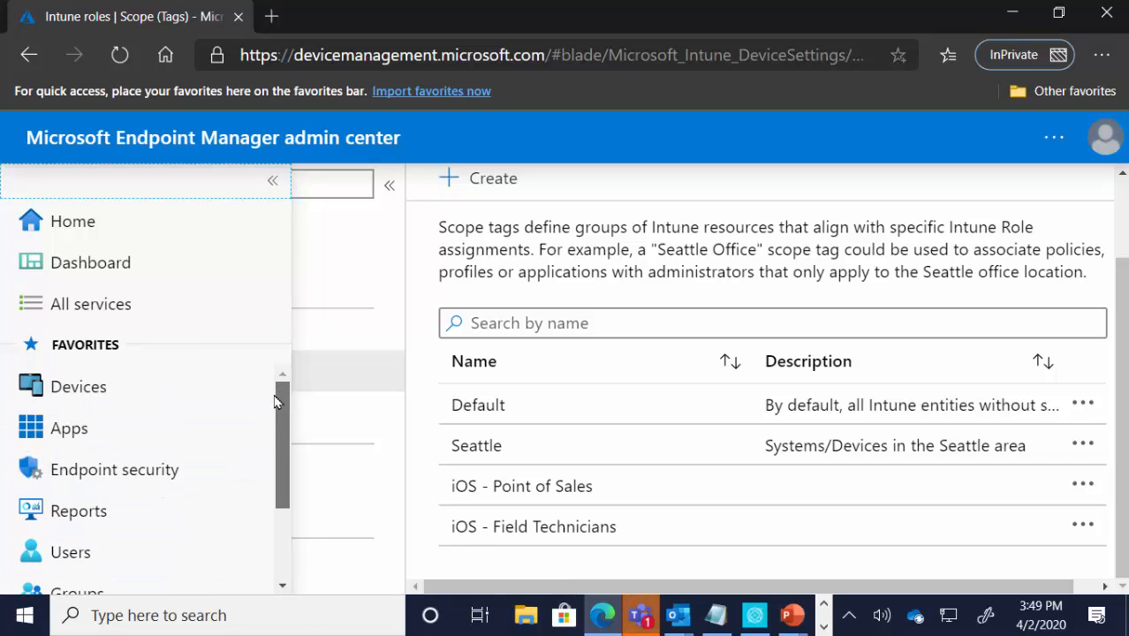
left_click(77, 387)
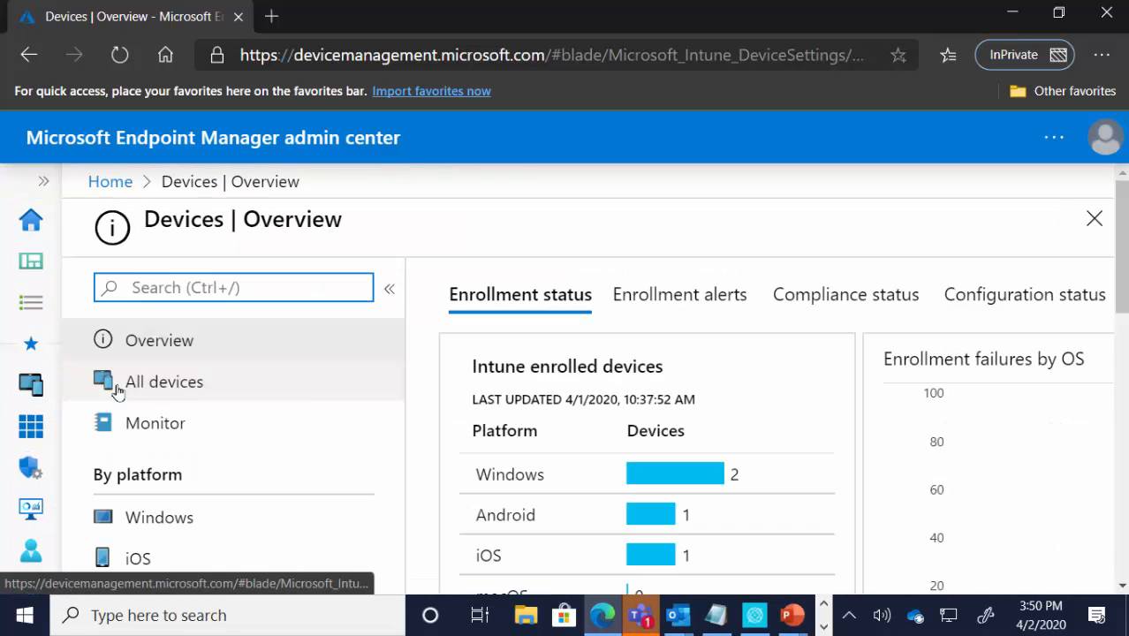
left_click(124, 388)
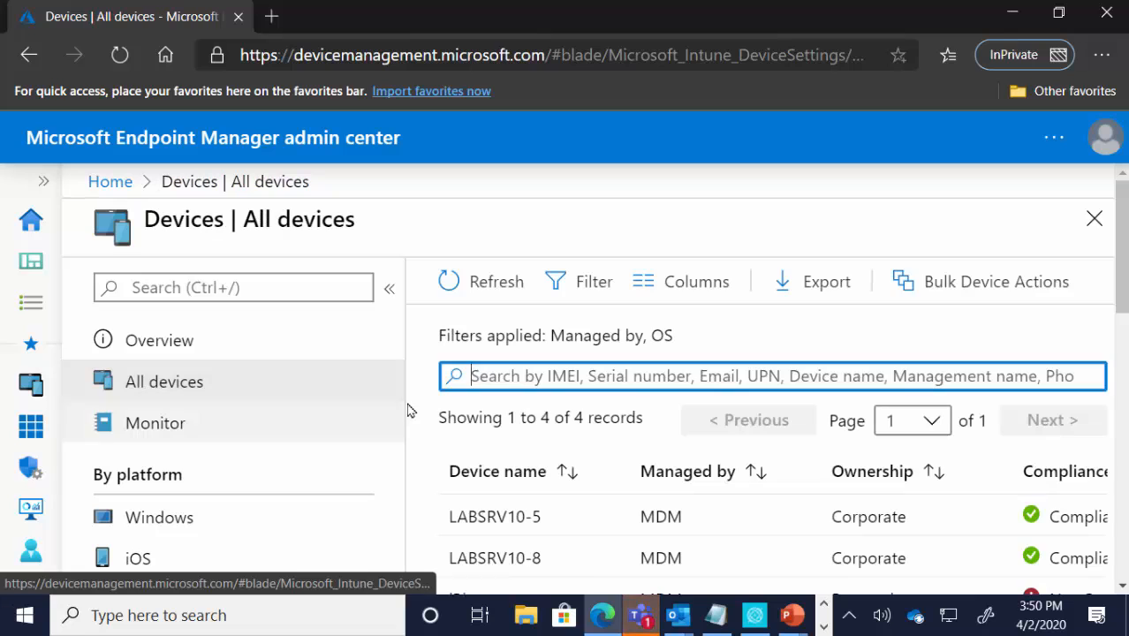
left_click(489, 523)
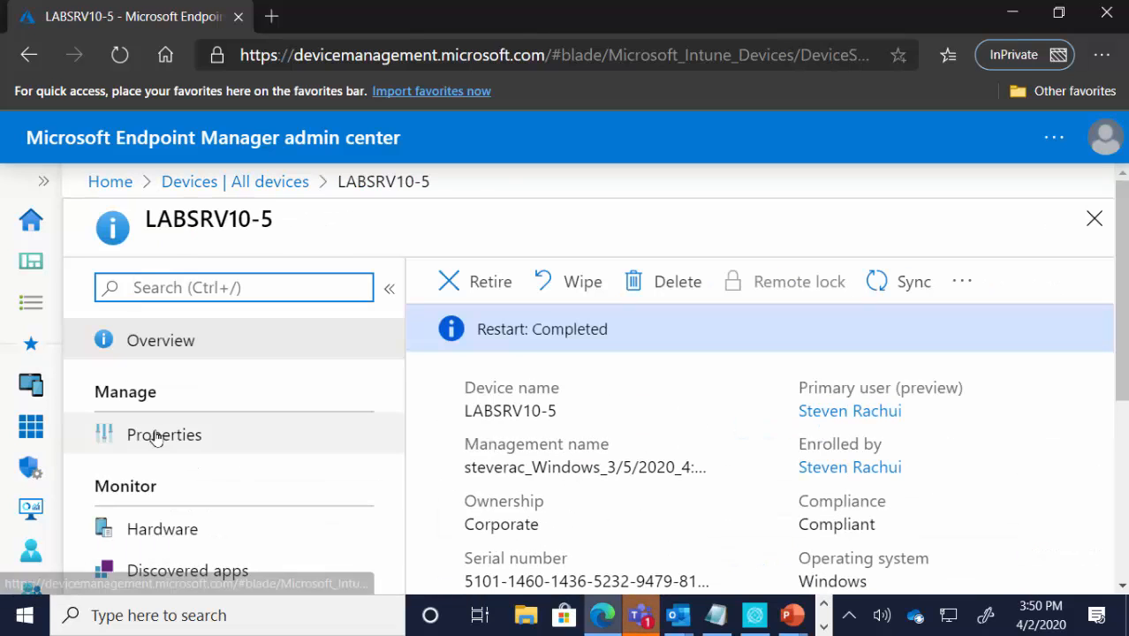
left_click(156, 436)
Step: Review the scope tags selected and available for LABSRV10-5, and close the tag selection without changes
scroll(537, 433, "down", 2)
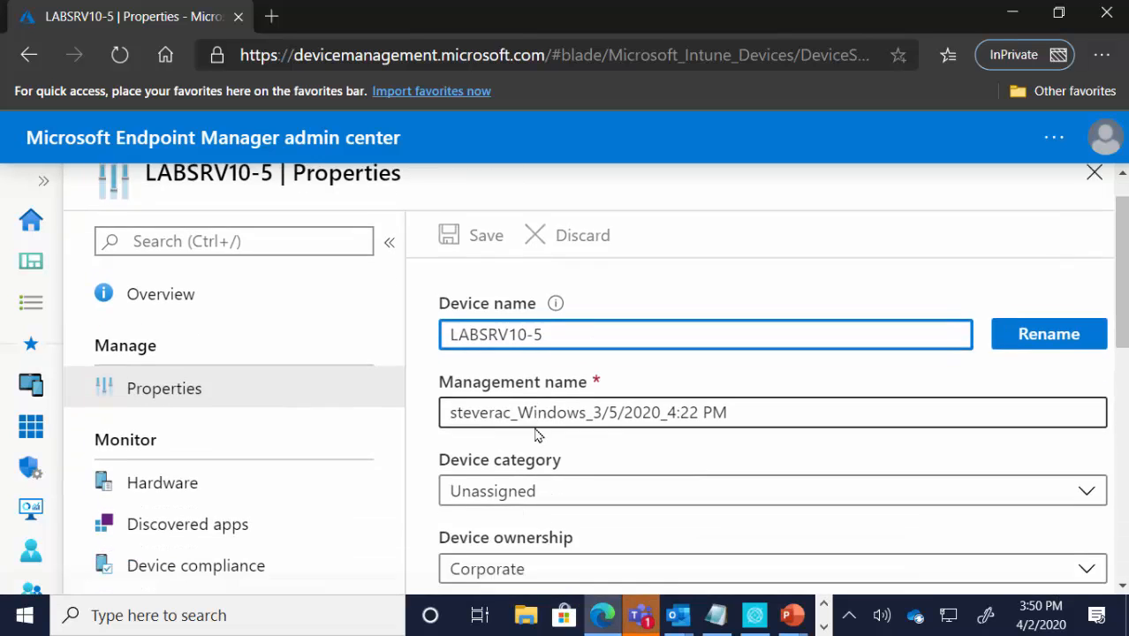
scroll(537, 434, "down", 2)
scroll(552, 433, "down", 4)
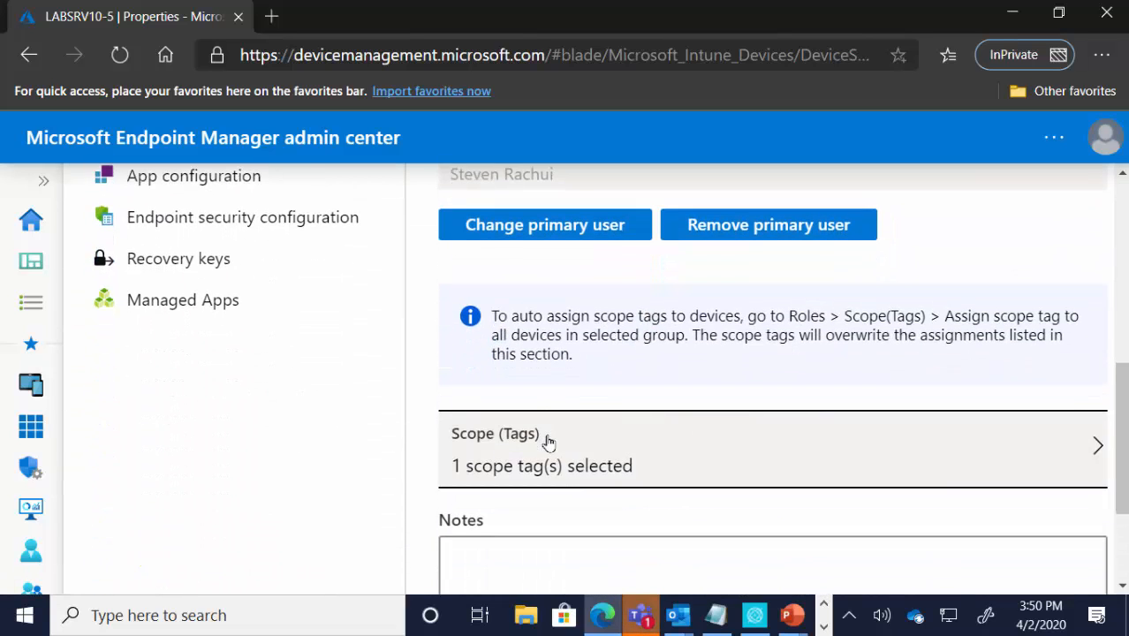
left_click(668, 456)
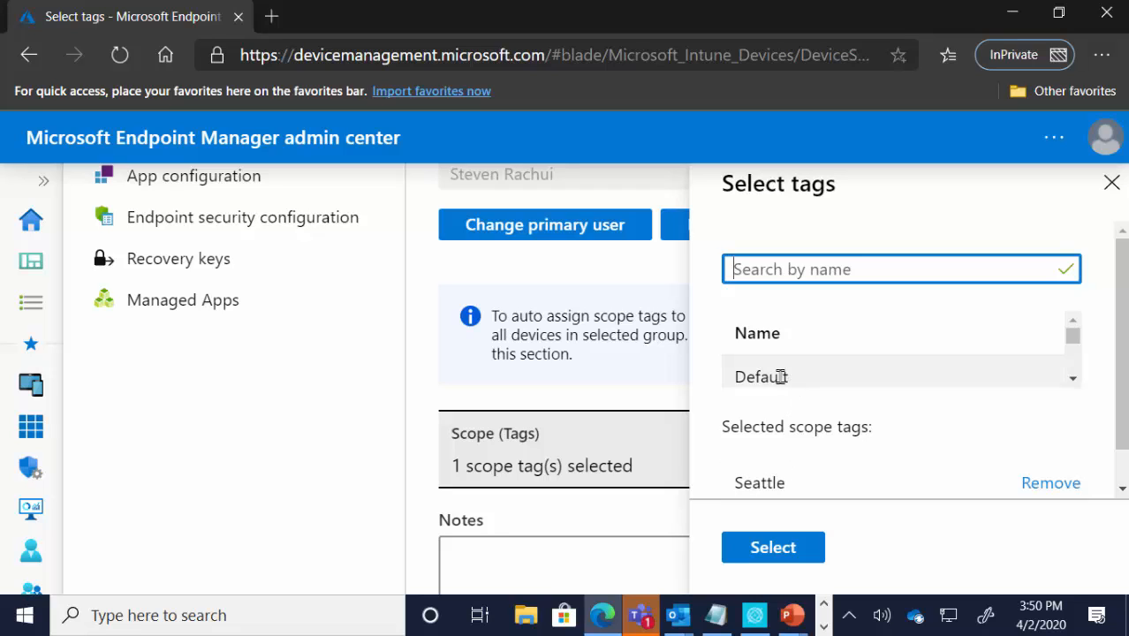
left_click(1073, 378)
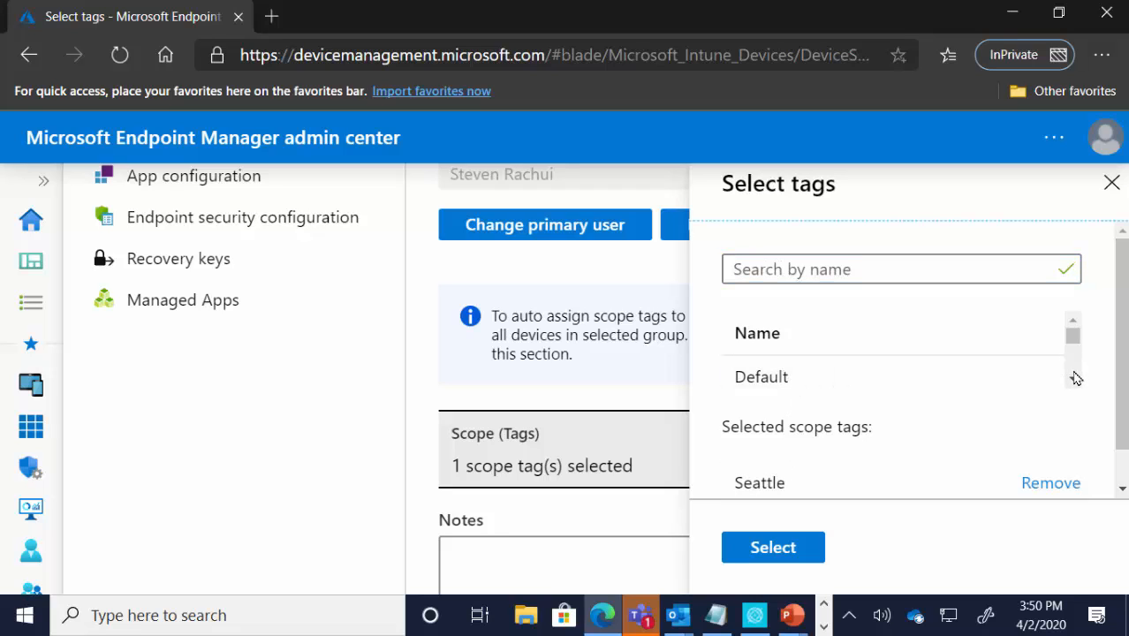
left_click(1074, 378)
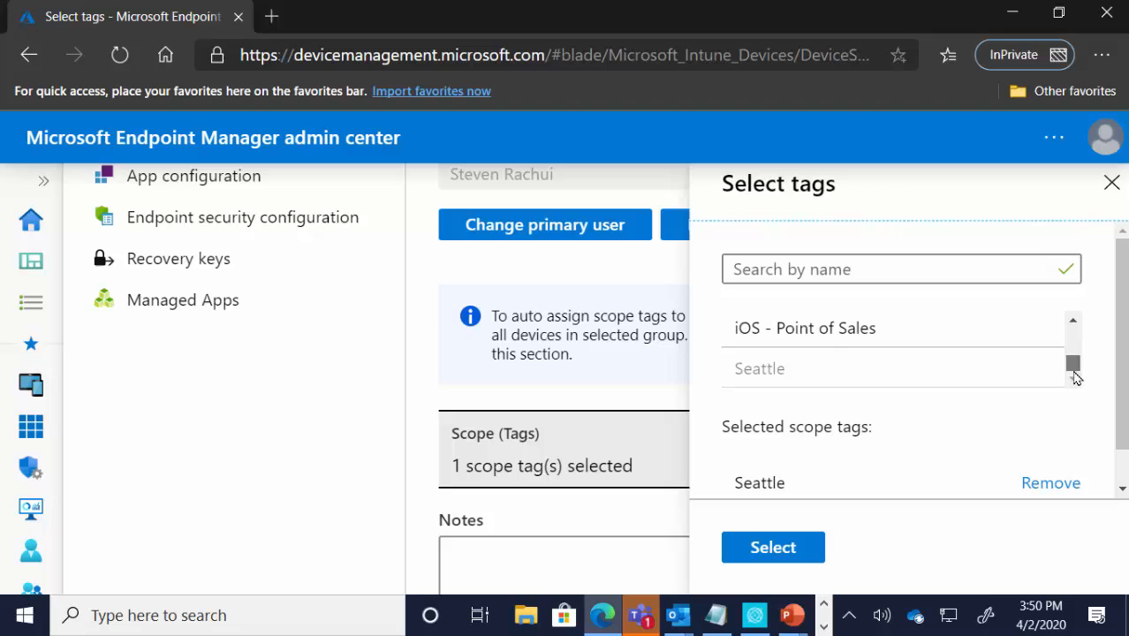
left_click(1074, 322)
left_click(1075, 322)
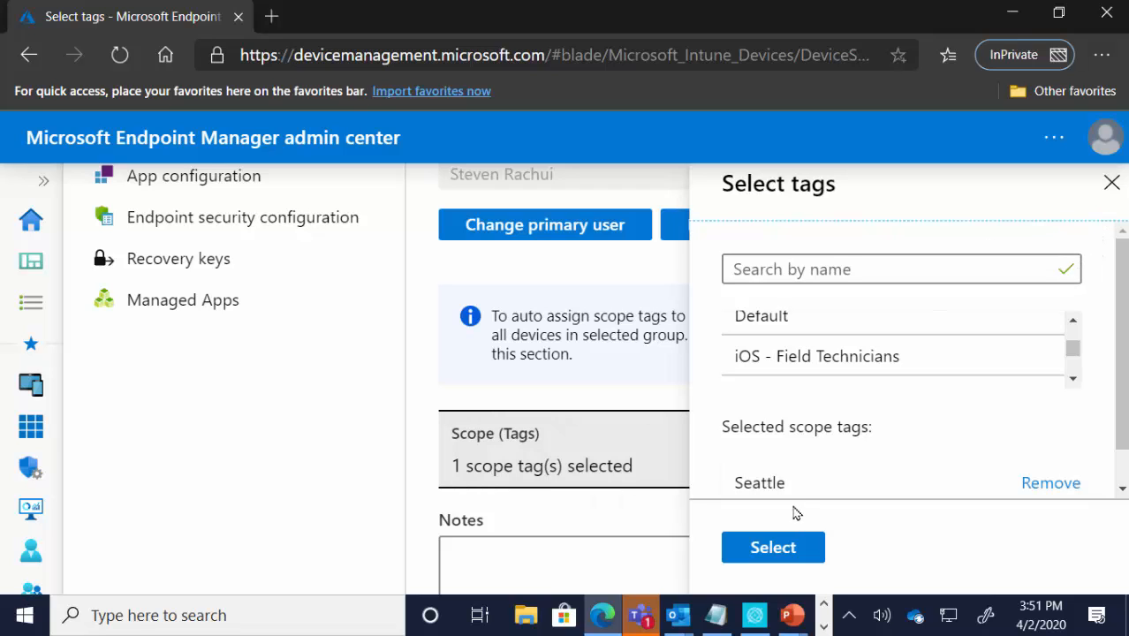
left_click(1111, 182)
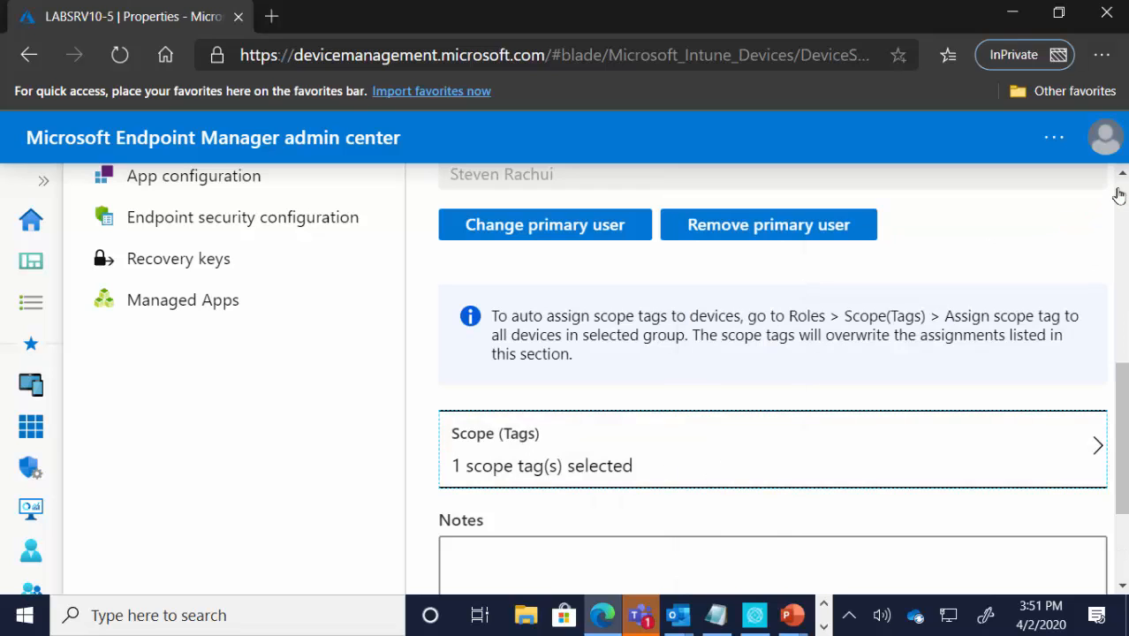
Step: Return to the list of all devices and open the properties of the Android device
scroll(295, 358, "up", 4)
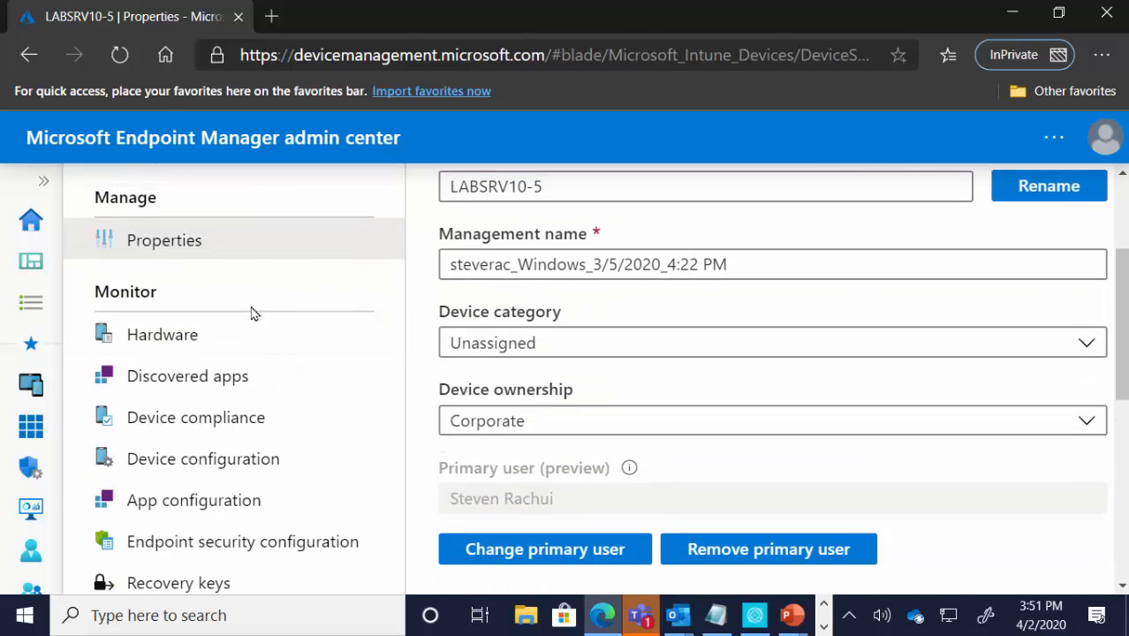
scroll(309, 339, "up", 3)
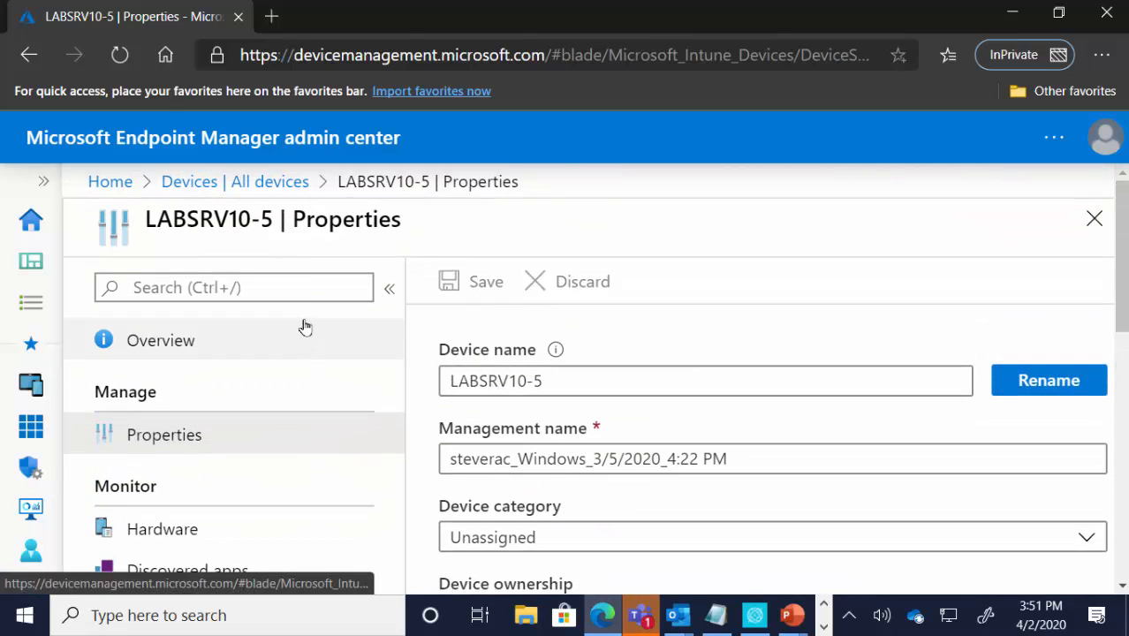
left_click(270, 183)
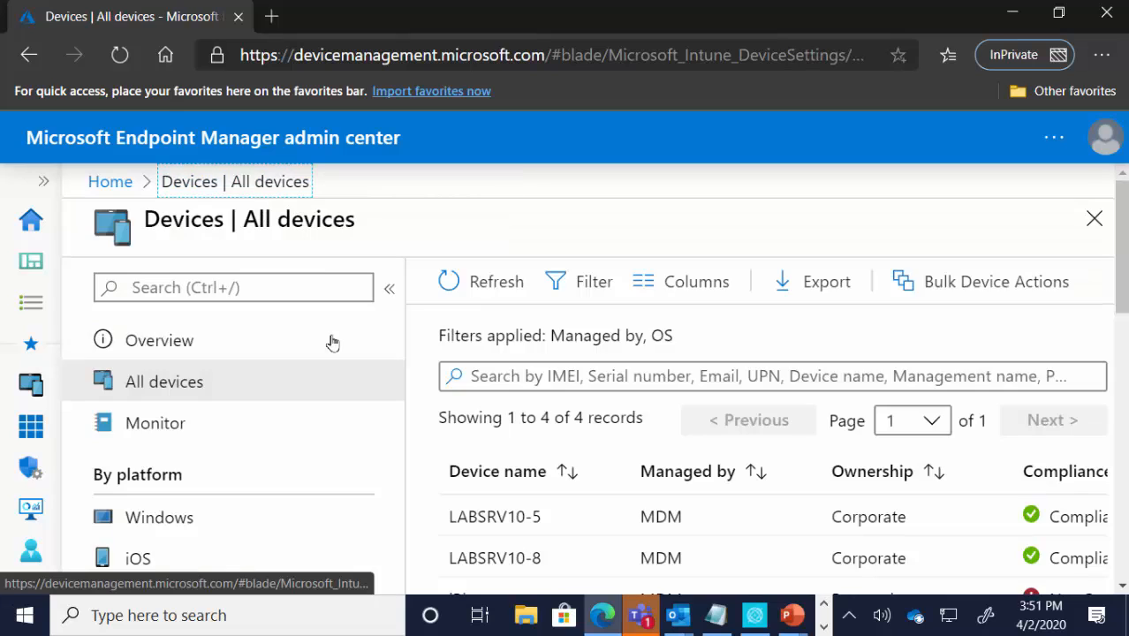
scroll(579, 417, "down", 3)
left_click(538, 448)
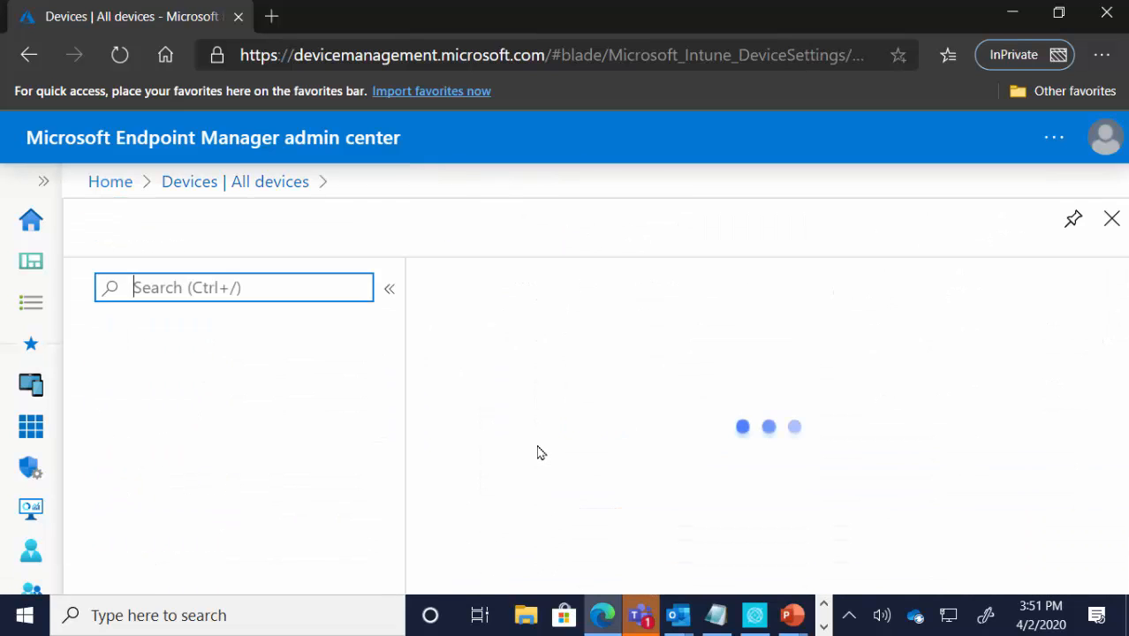
left_click(198, 447)
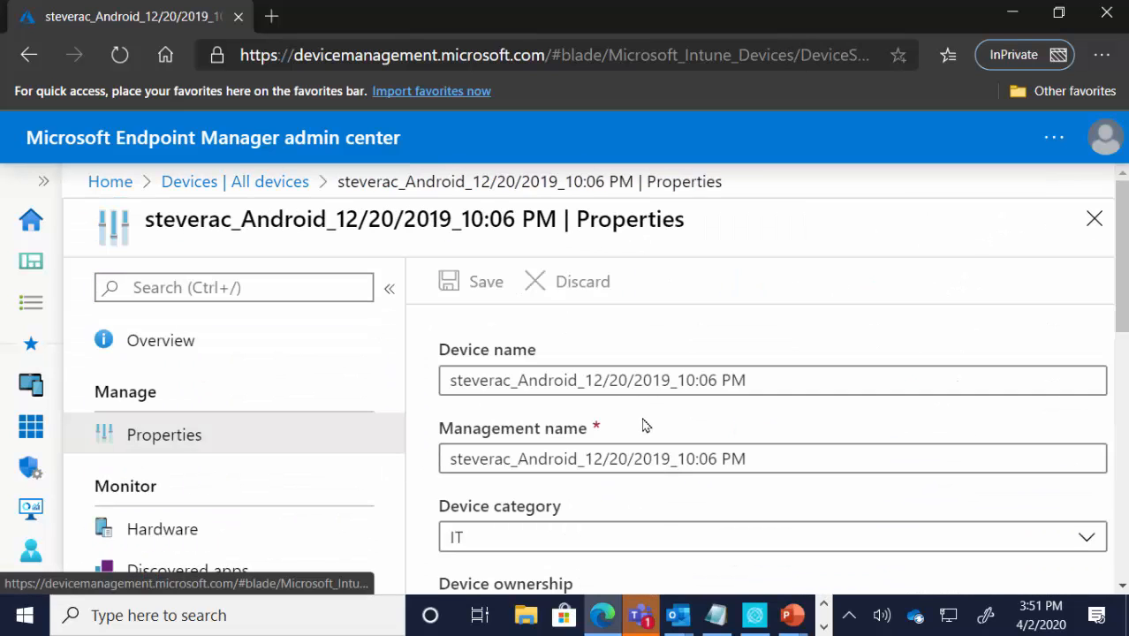
Step: Add the iOS - Field Technicians scope tag to the Android device's selected tags
scroll(650, 396, "down", 5)
scroll(651, 379, "down", 3)
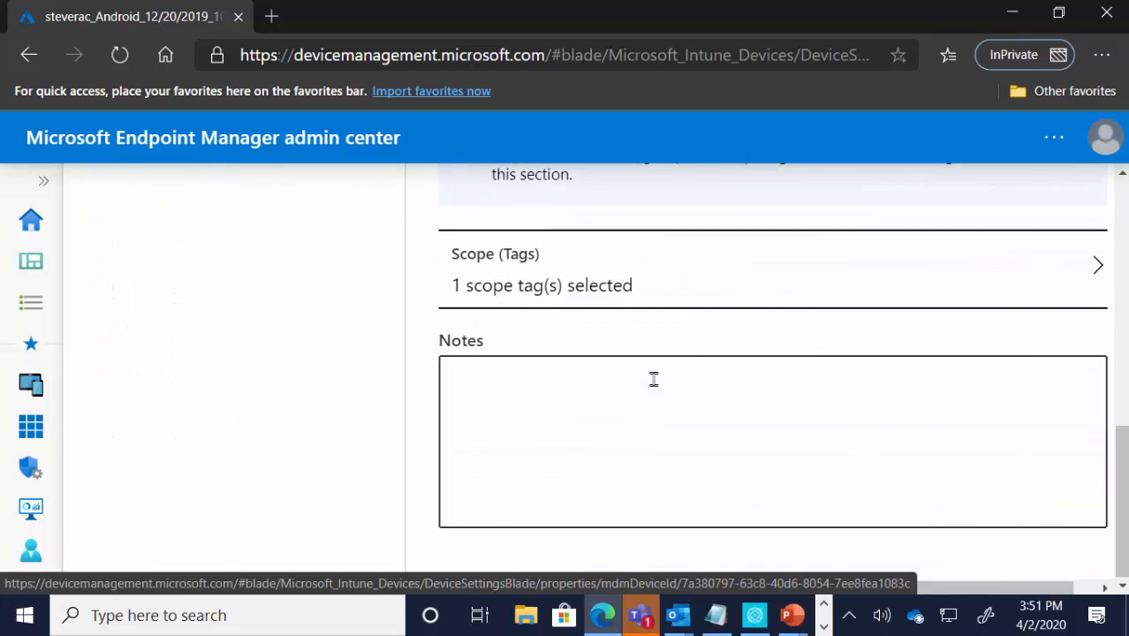
left_click(600, 301)
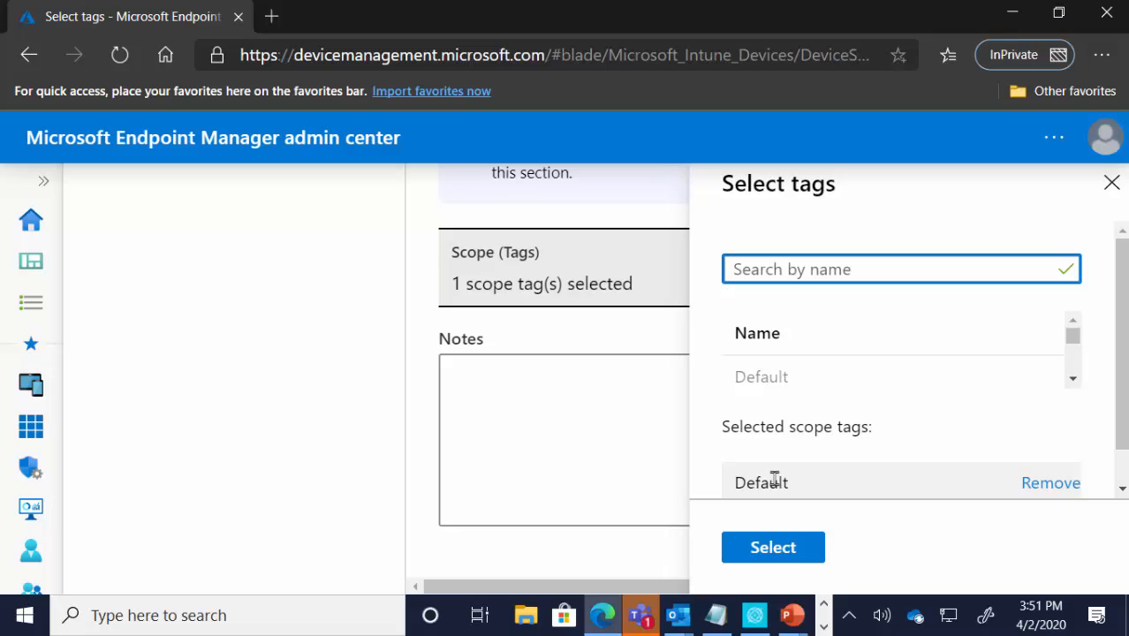
left_click(1073, 378)
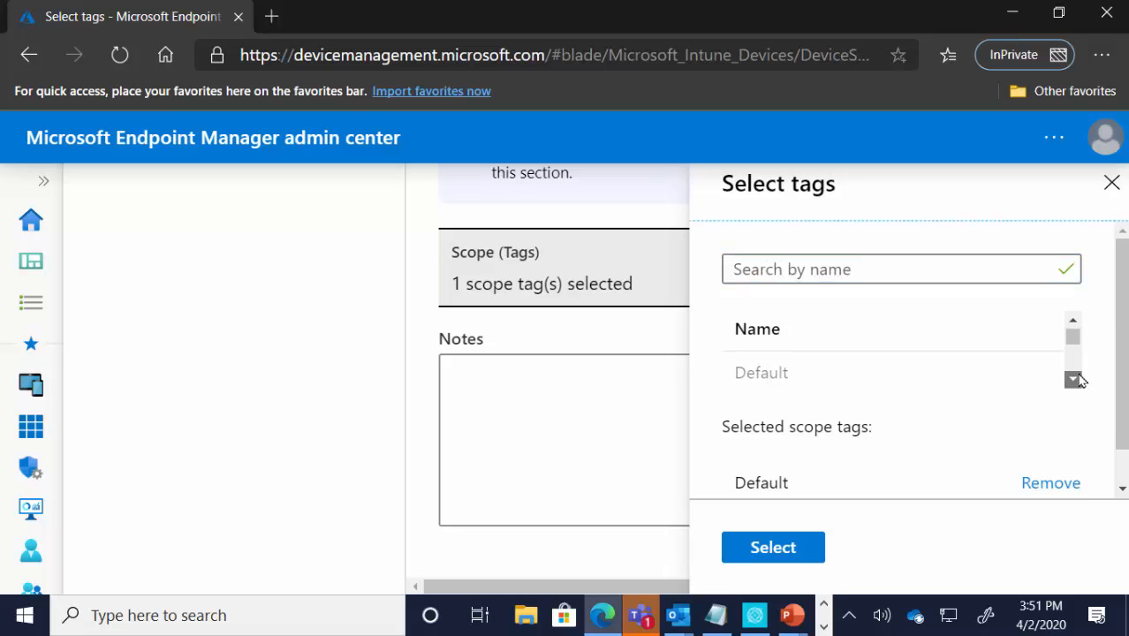
left_click(1073, 378)
left_click(1072, 378)
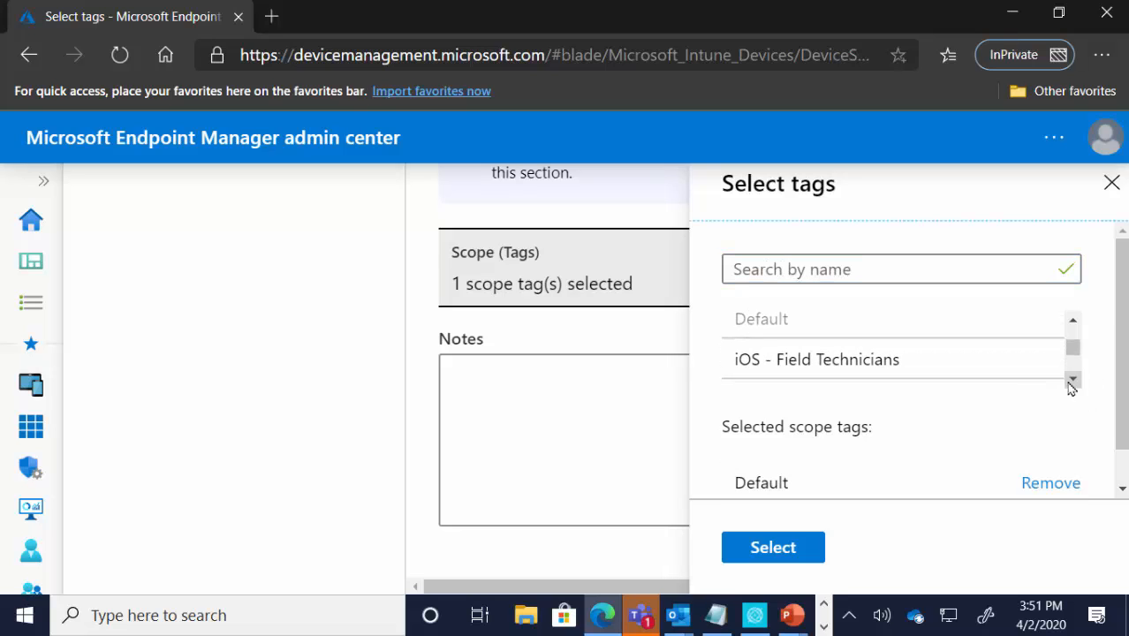
left_click(912, 374)
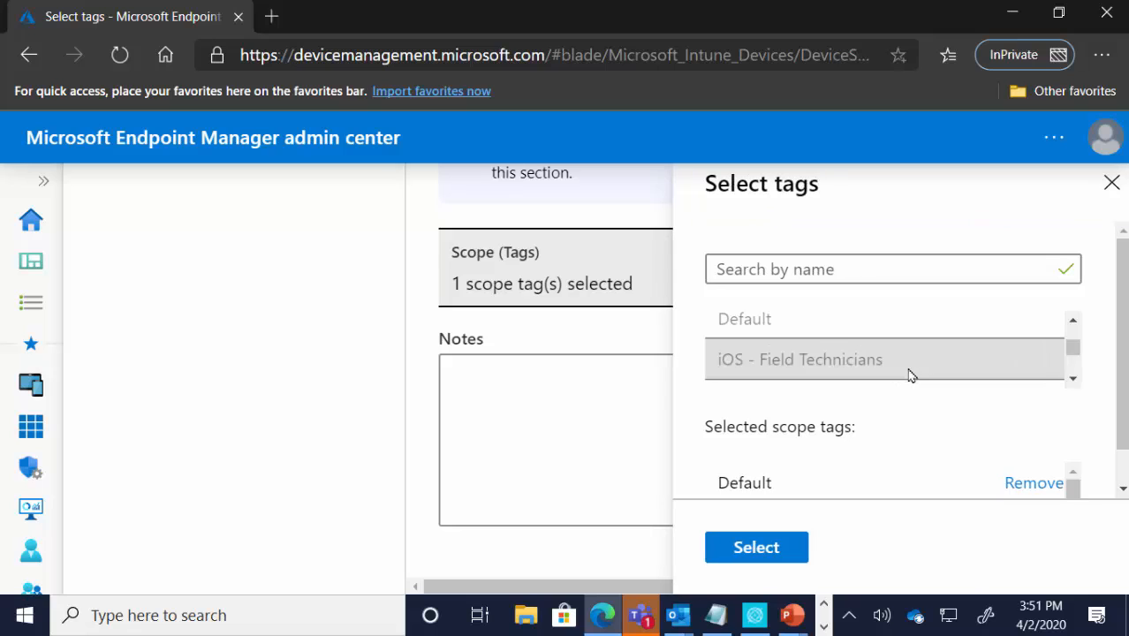
left_click(788, 547)
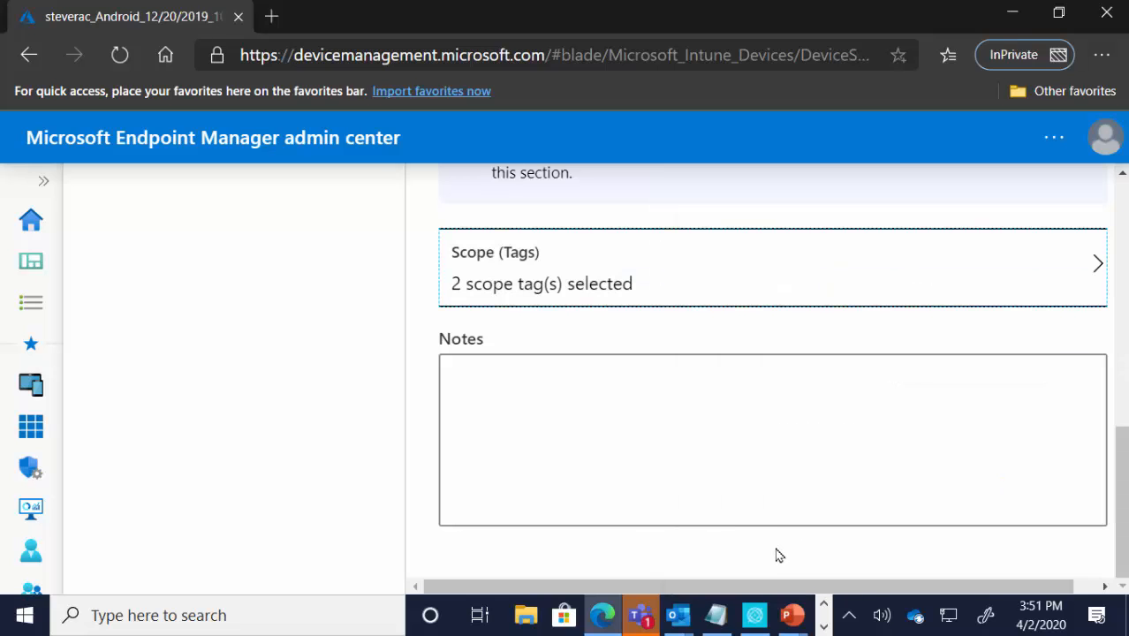
Step: Remove the iOS - Field Technicians scope tag from the Android device's selection, keeping only Default
left_click(615, 293)
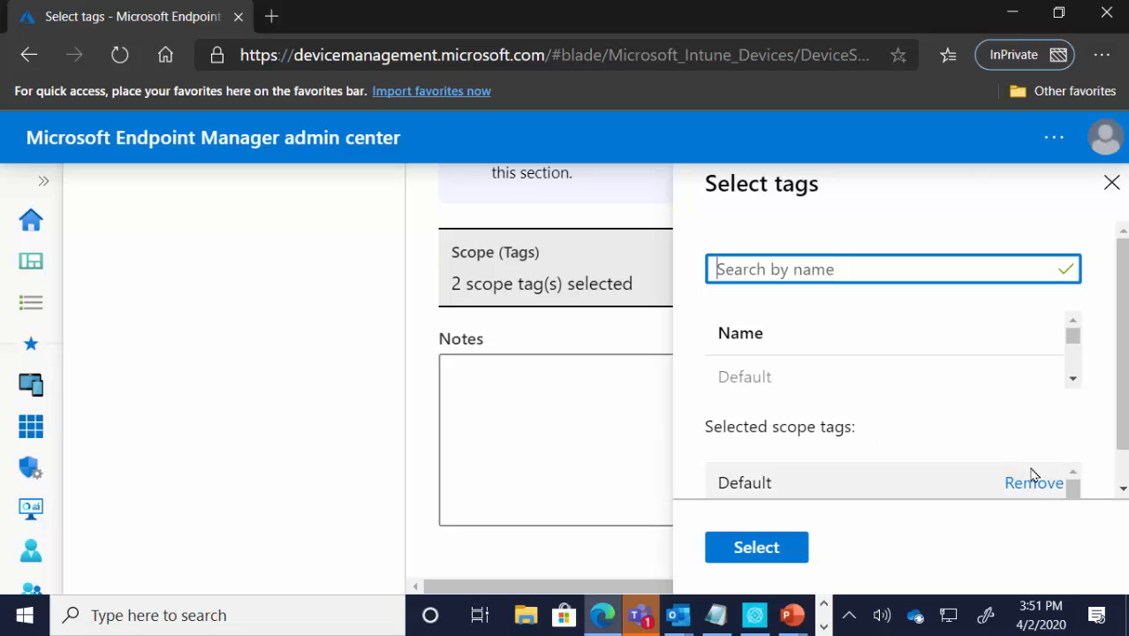
left_click(1074, 492)
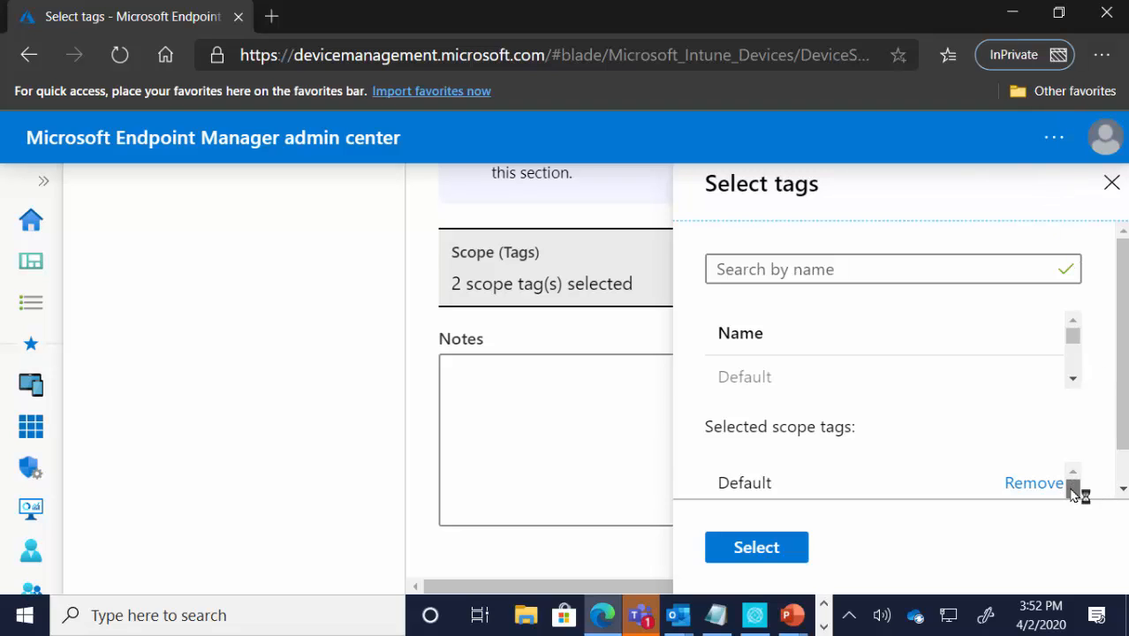
scroll(899, 440, "down", 1)
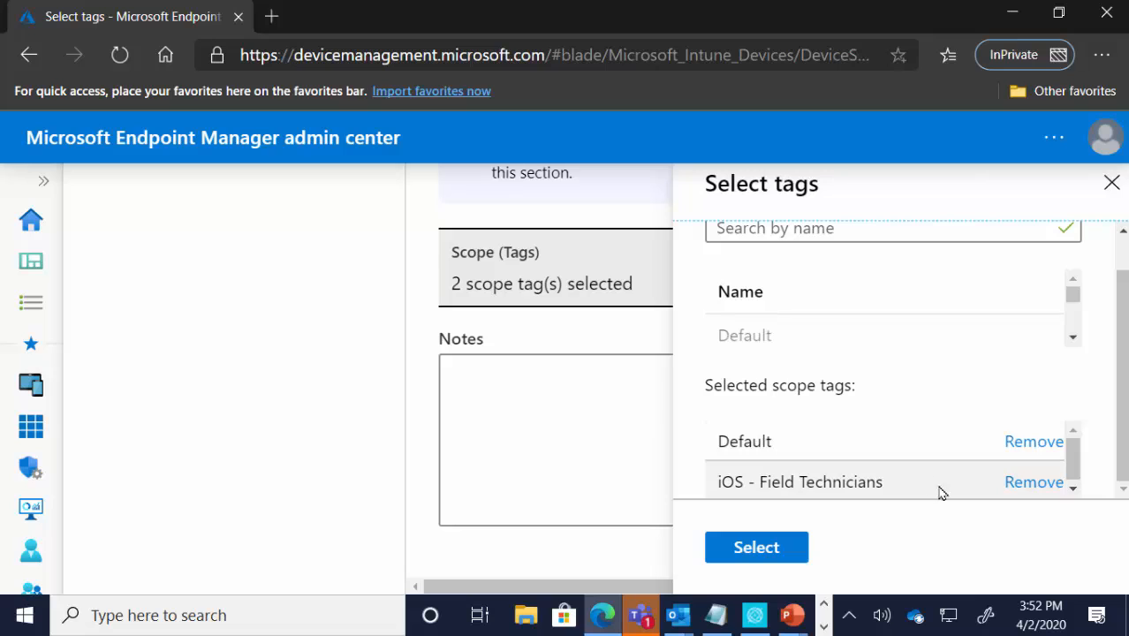
left_click(1018, 488)
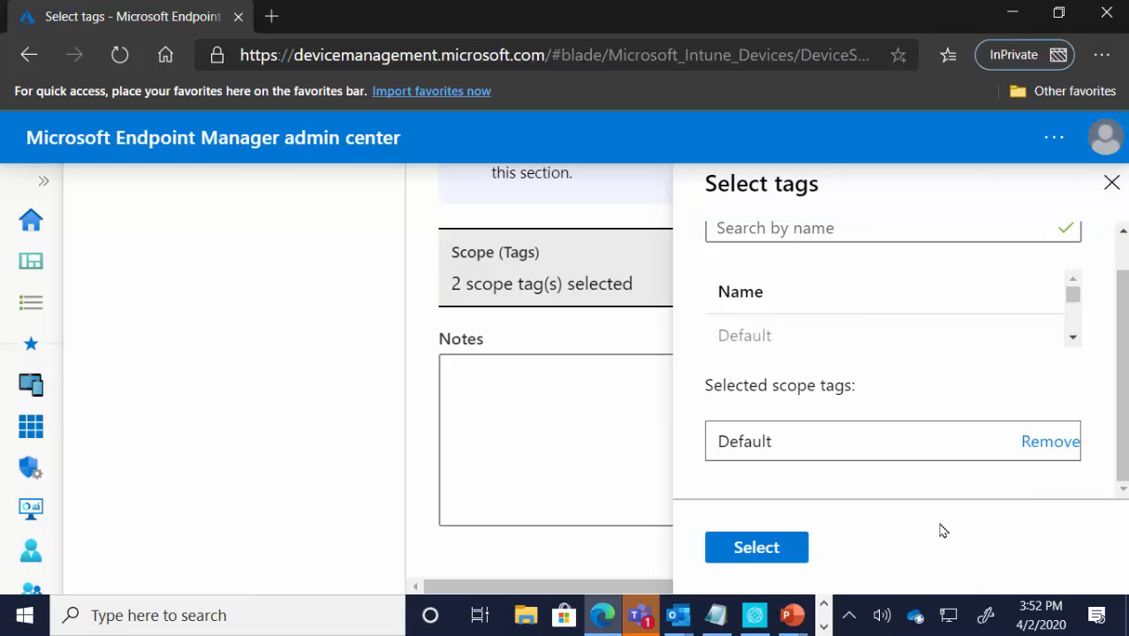
left_click(777, 551)
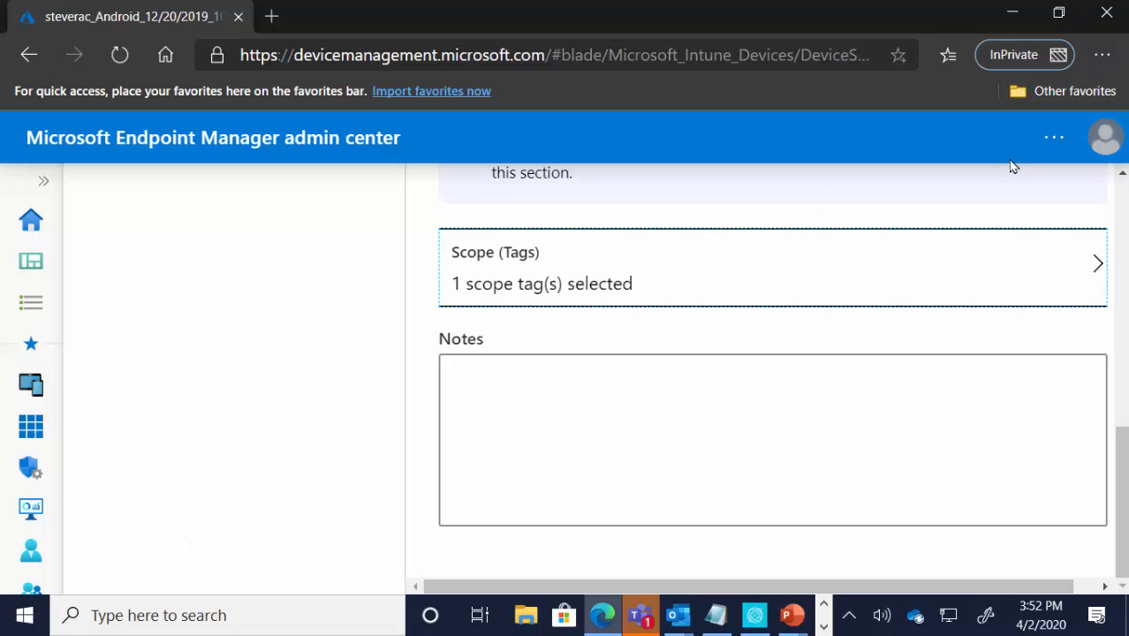
left_click(1011, 10)
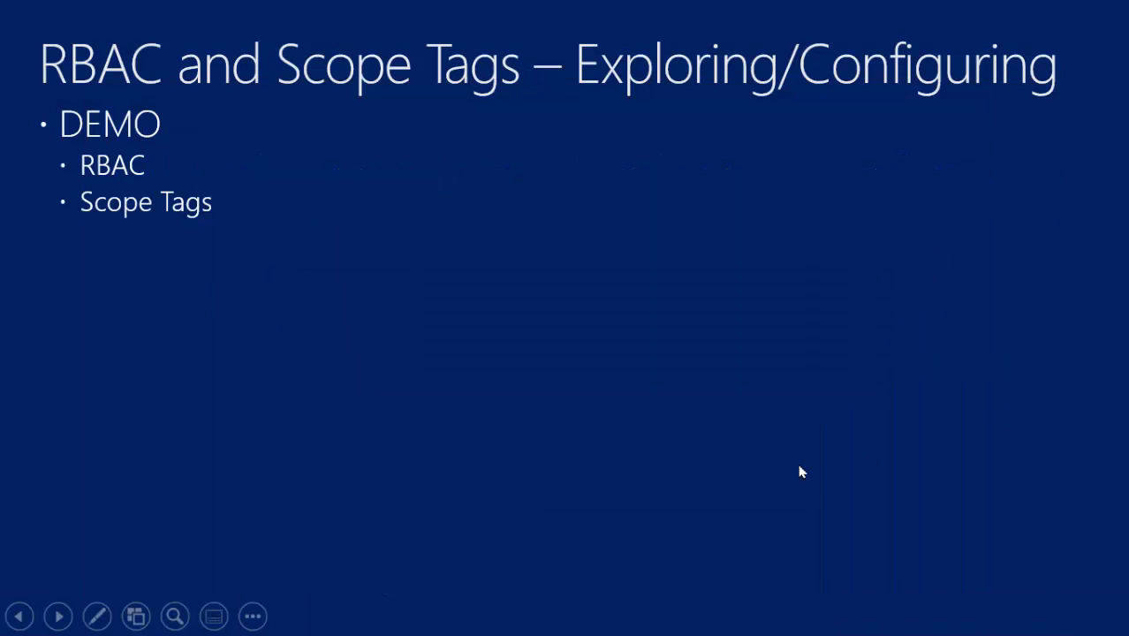
left_click(396, 342)
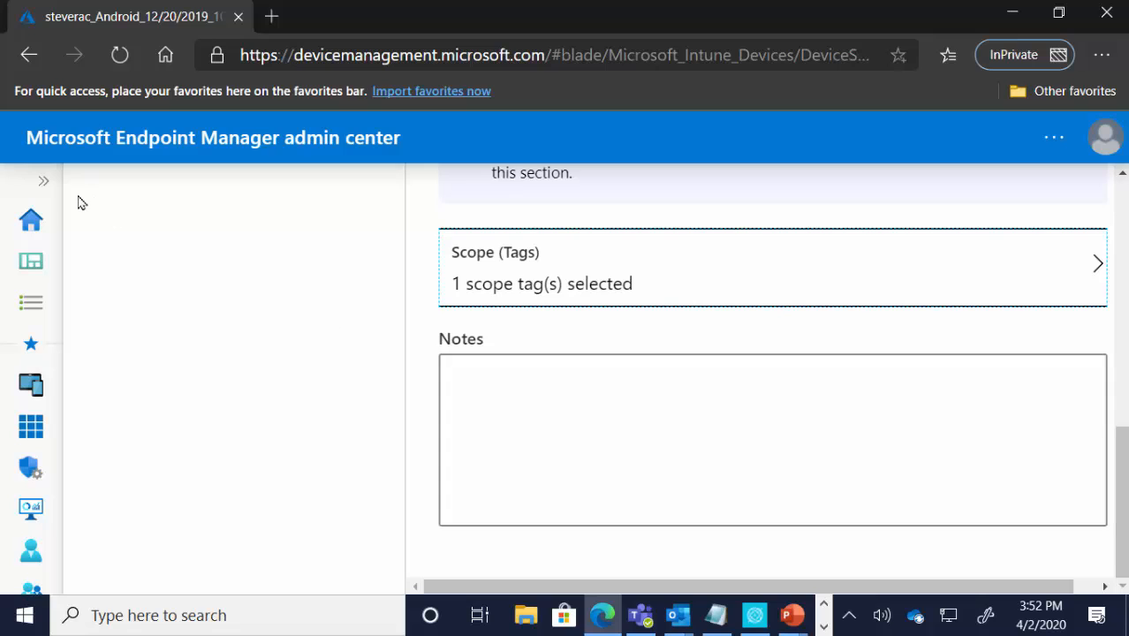
Step: Search all users for "scopetagdemouser" and widen the User name column to show more of the account's user name
left_click(43, 185)
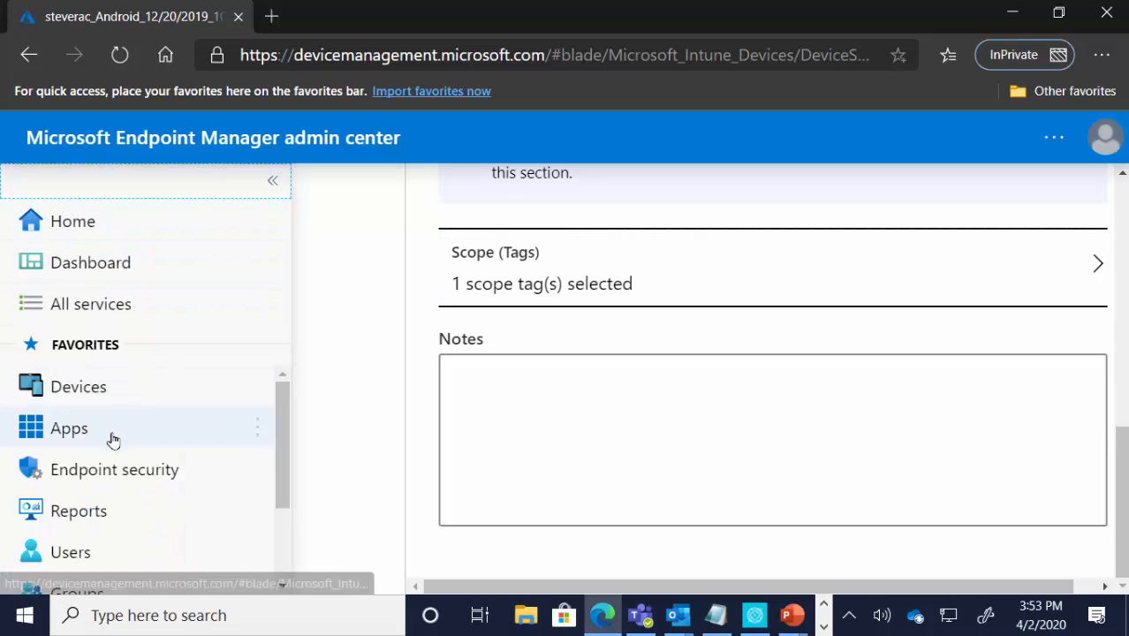
left_click(96, 552)
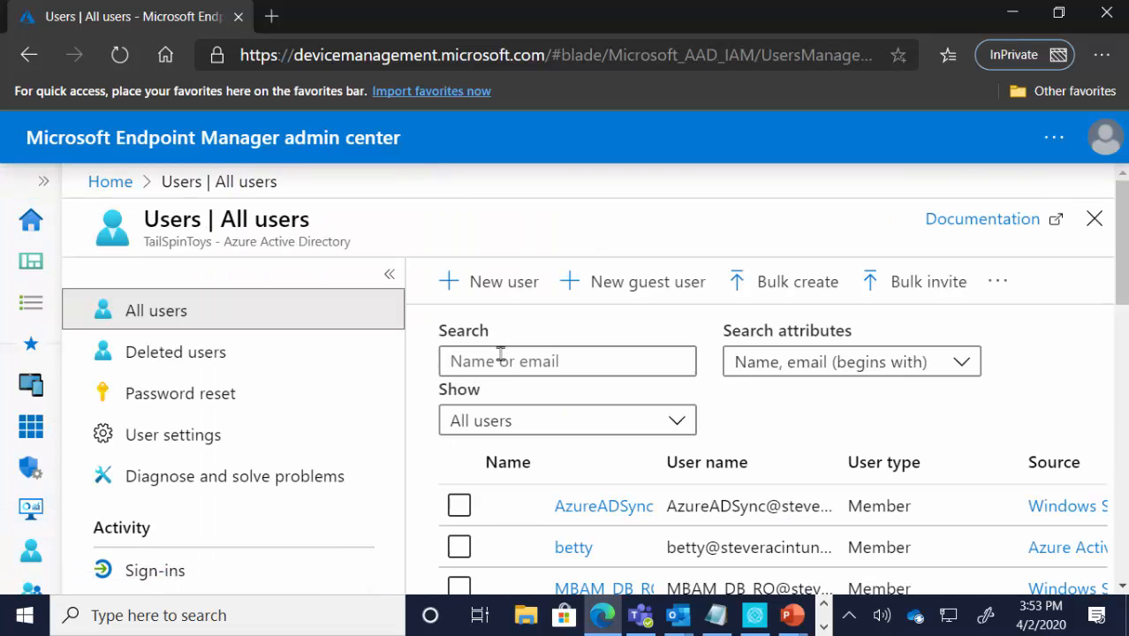
left_click(505, 359)
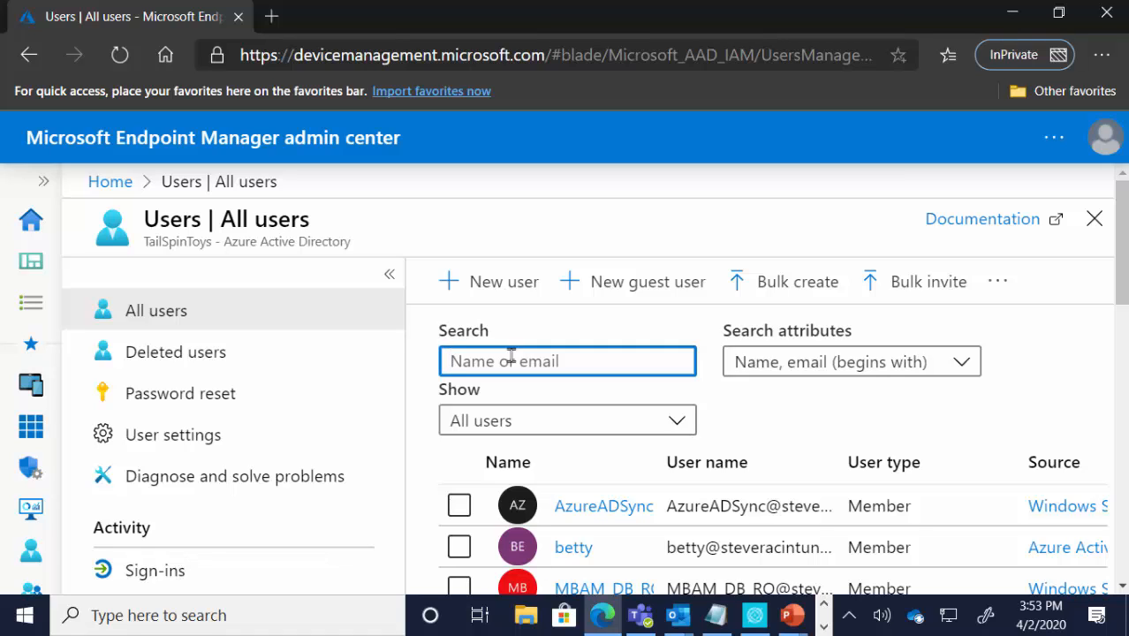
type("scopetagdemouser")
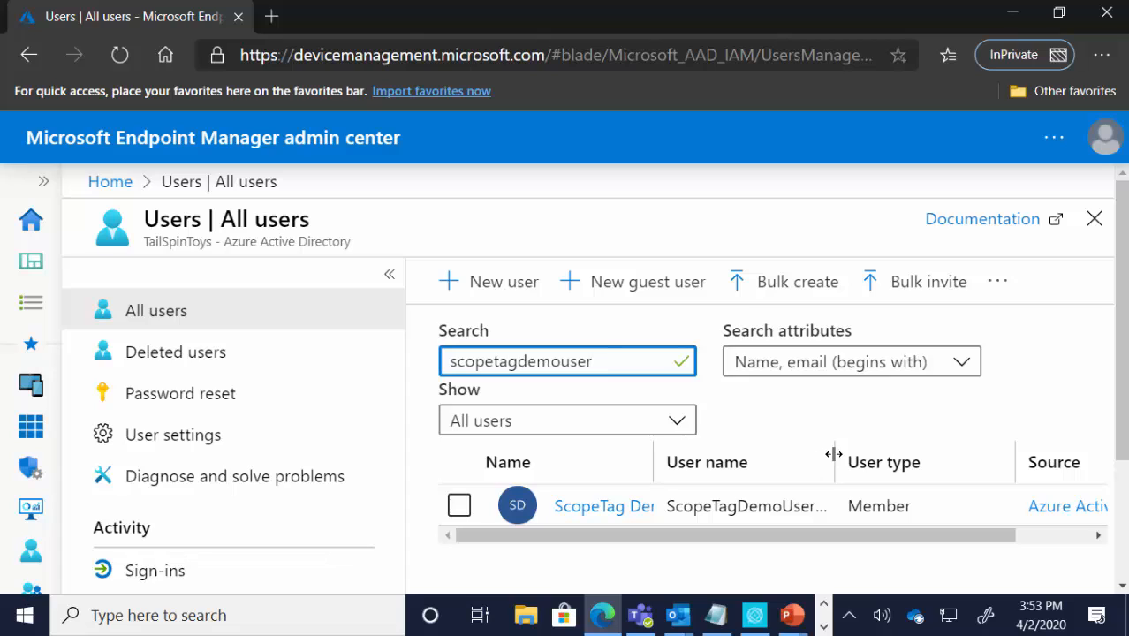
left_click_drag(834, 455, 953, 456)
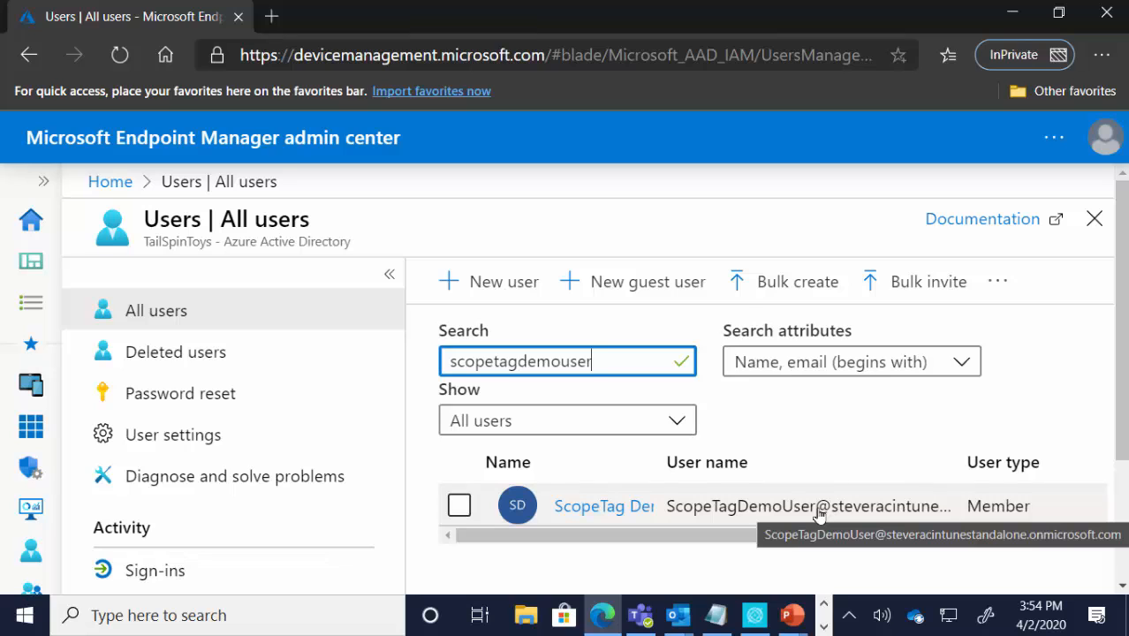
Step: Check the licenses assigned to the scope tag demo user, then return to the list of all users
left_click(623, 508)
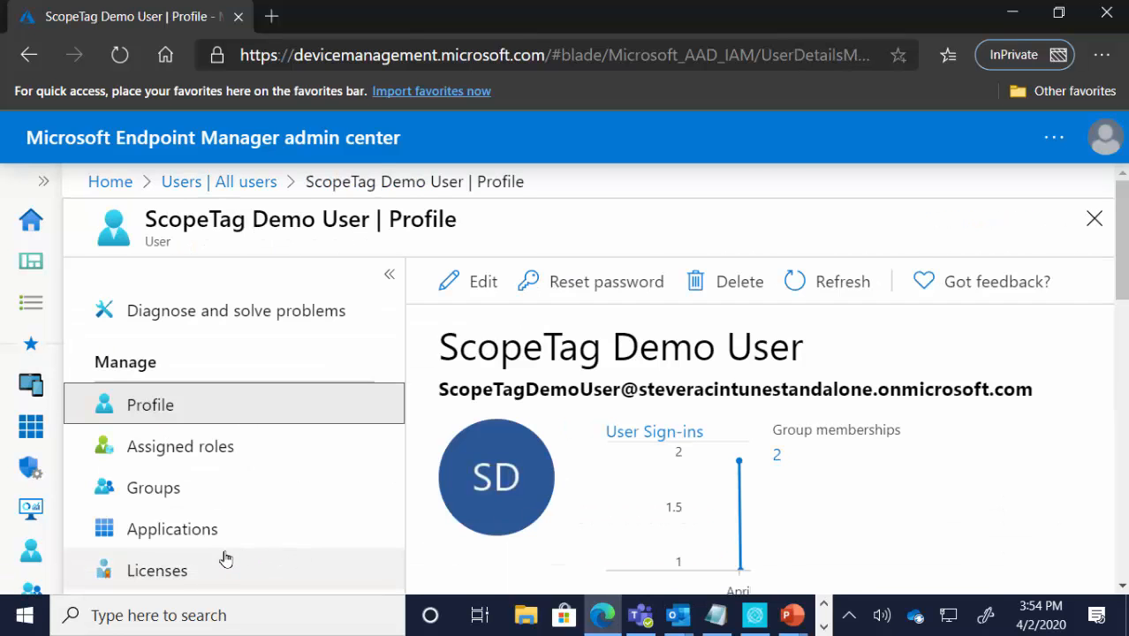
left_click(212, 570)
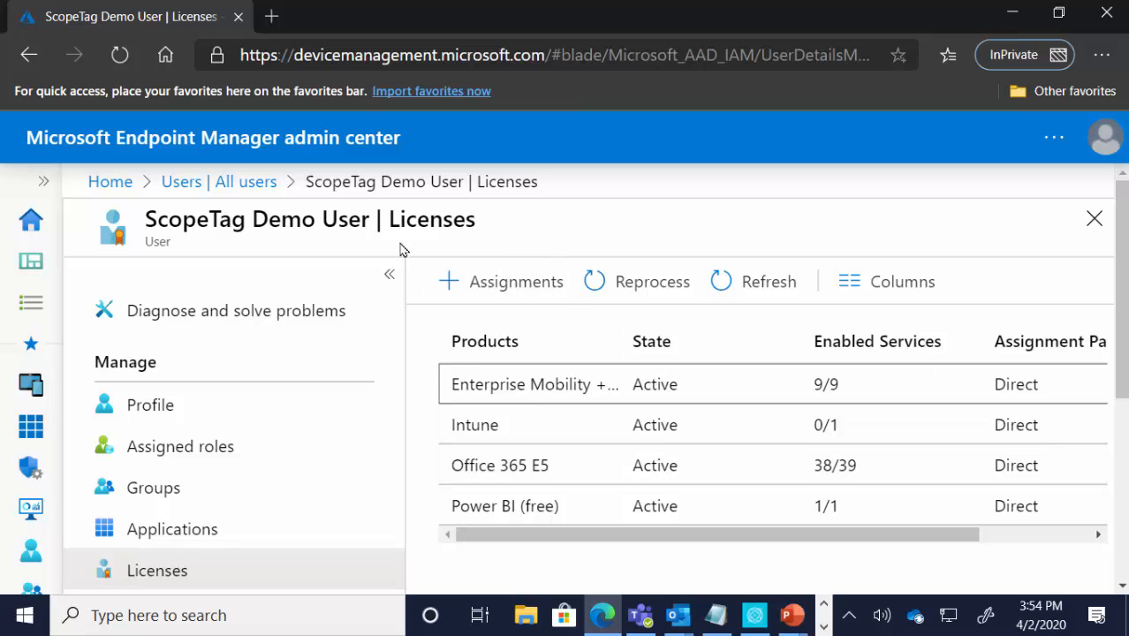
left_click(263, 186)
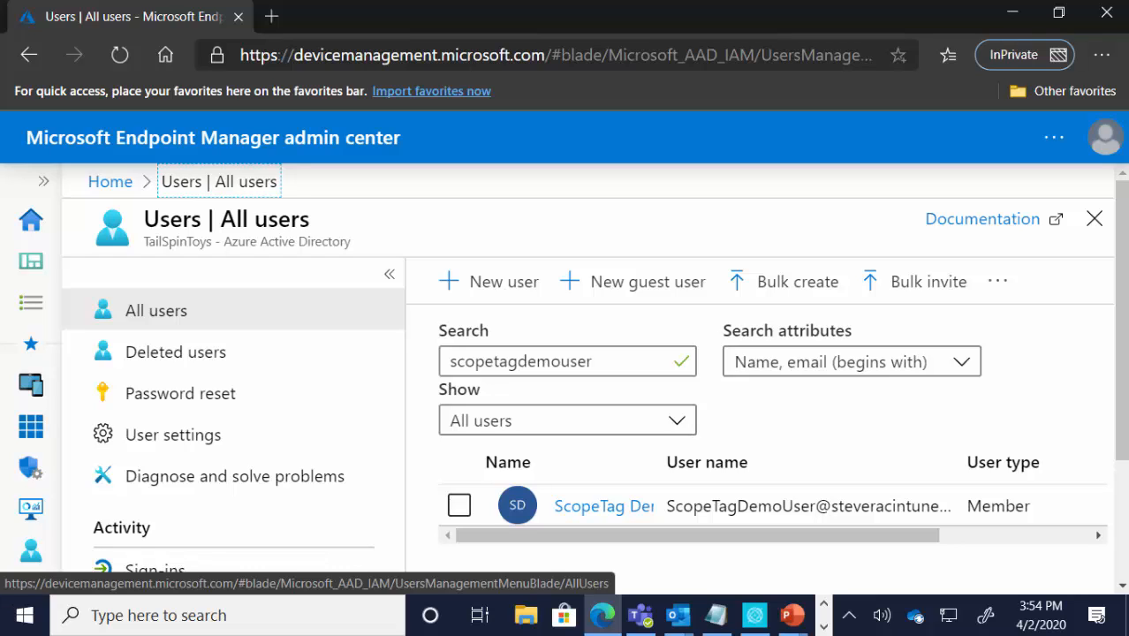
Step: Go to the list of all groups and search it for "rba"
left_click(40, 186)
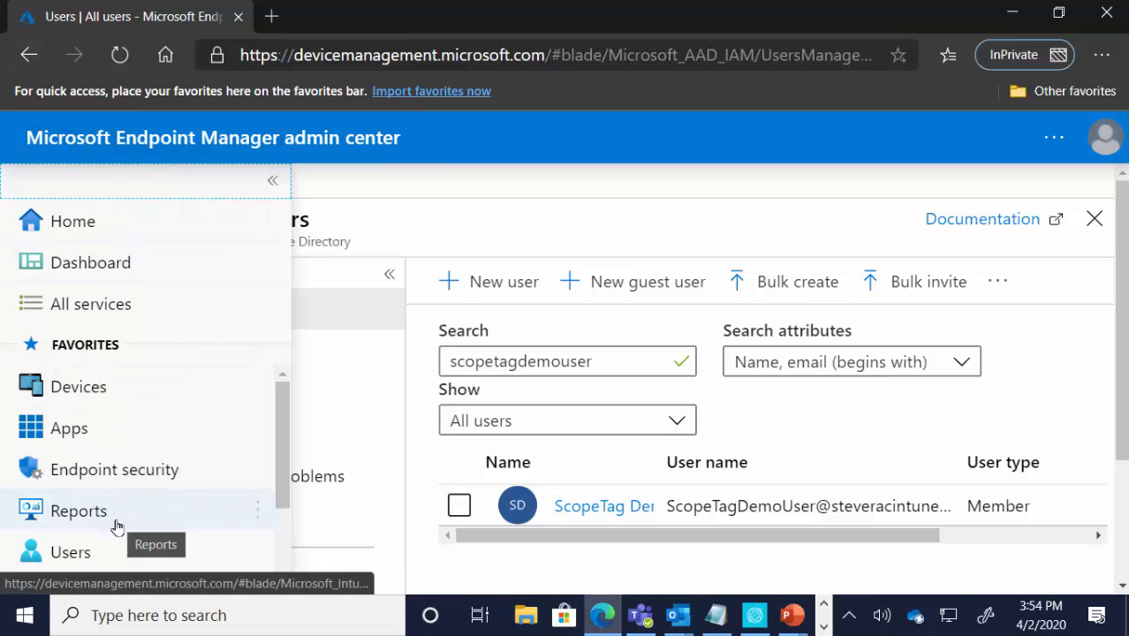
scroll(114, 554, "down", 2)
left_click(120, 535)
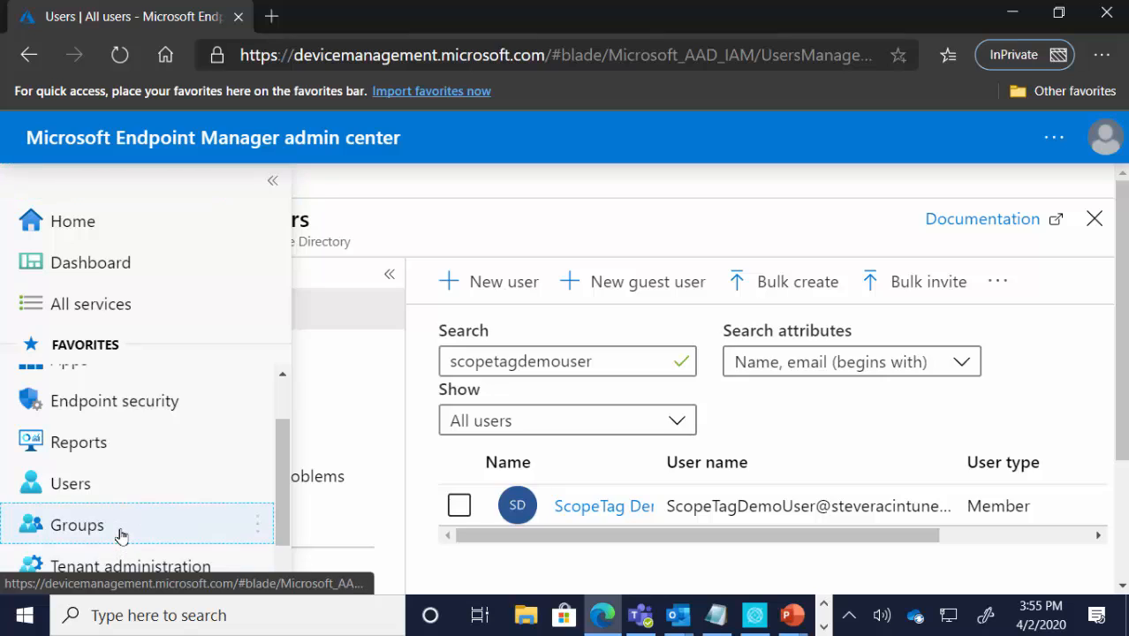
left_click(587, 398)
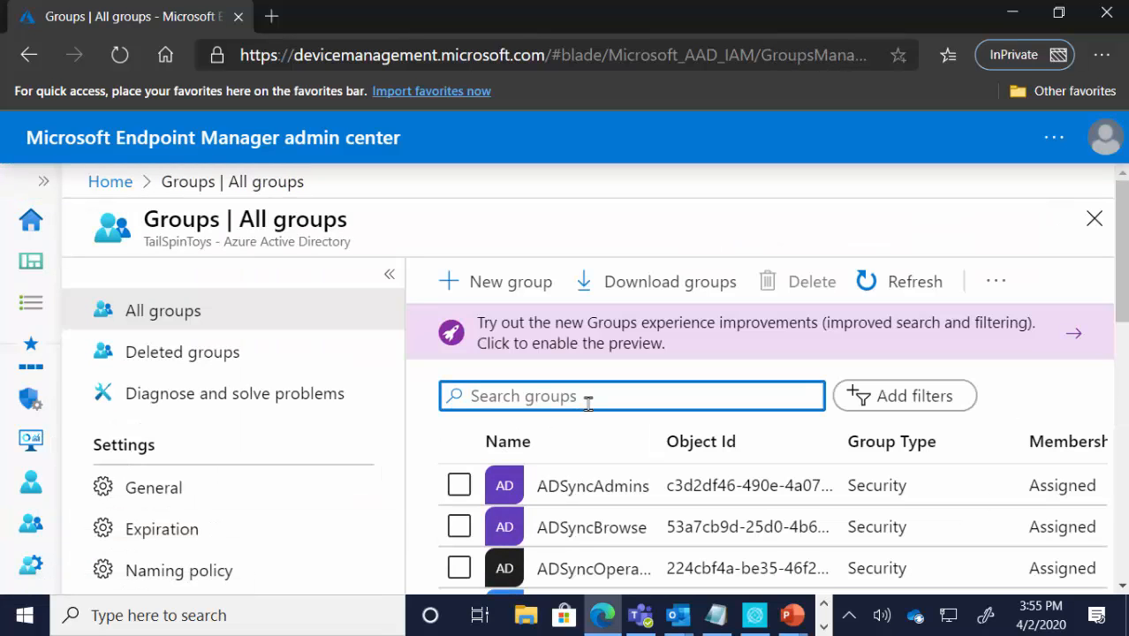
type("rba")
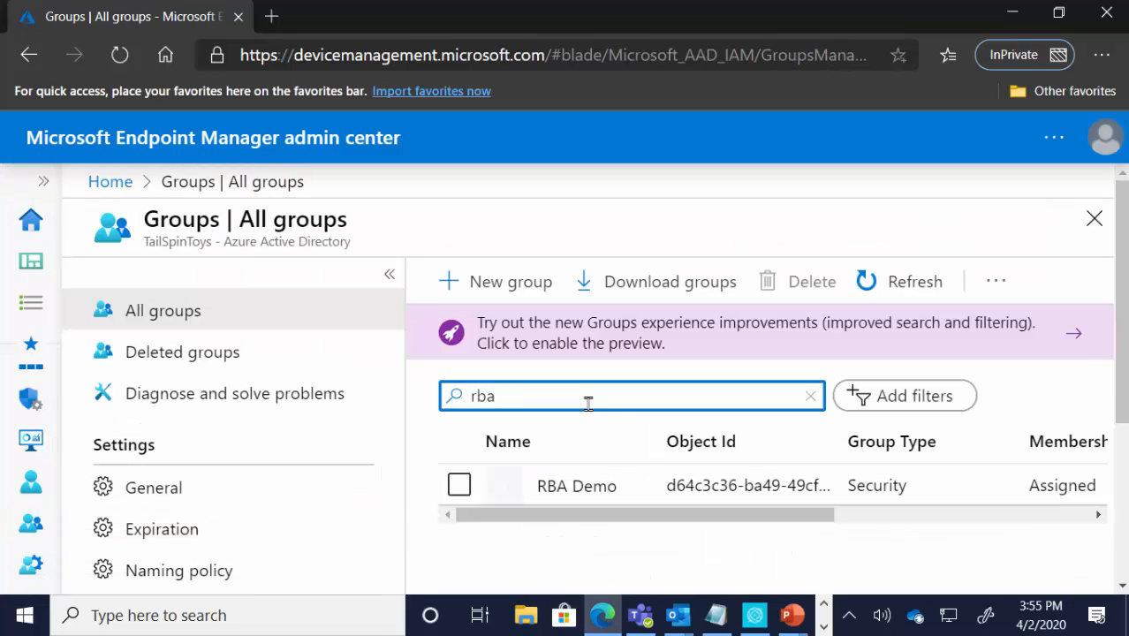
Step: Show the direct members of the RBA Demo group and widen the Name column to reveal the full member name
left_click(609, 502)
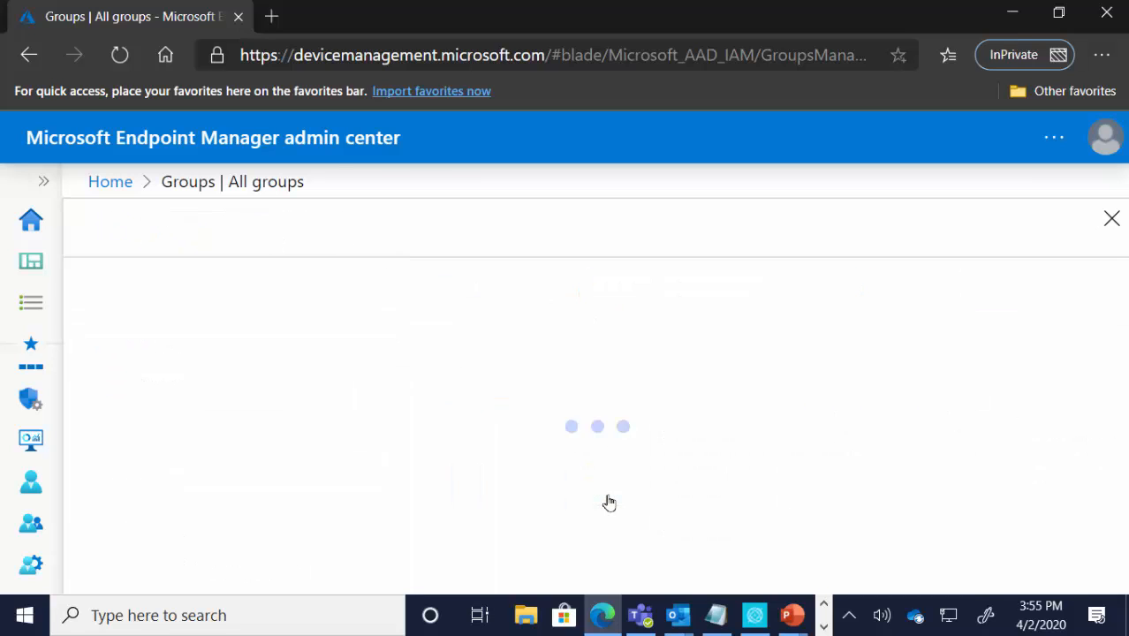
left_click(252, 505)
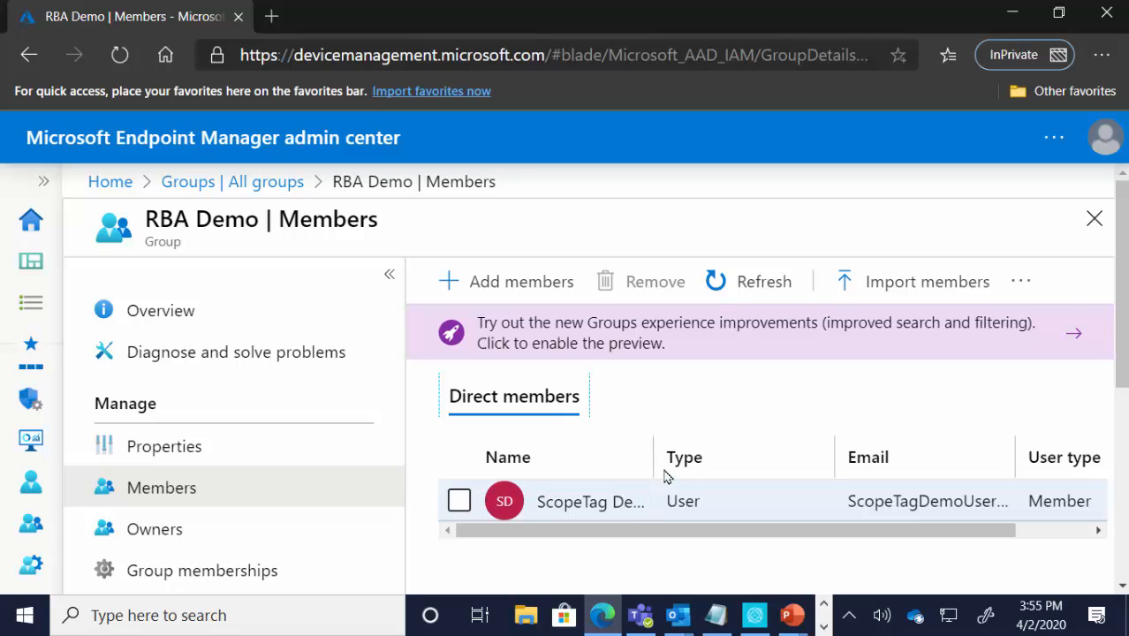
left_click_drag(653, 458, 763, 469)
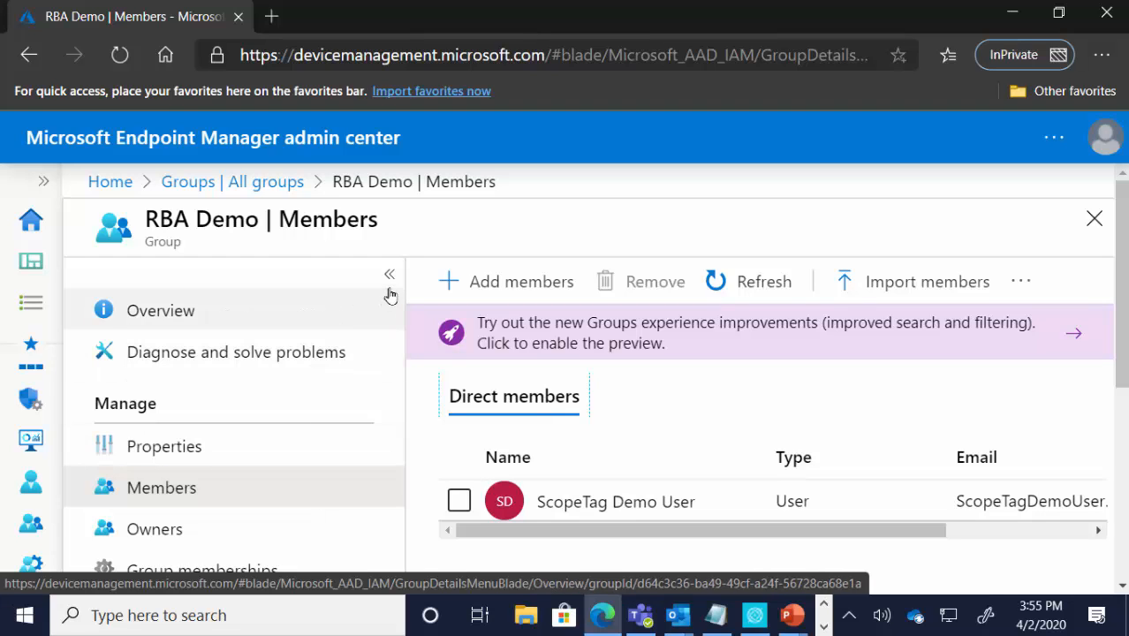
Step: Go to the Intune roles in Tenant administration and look through the list of all roles
left_click(40, 182)
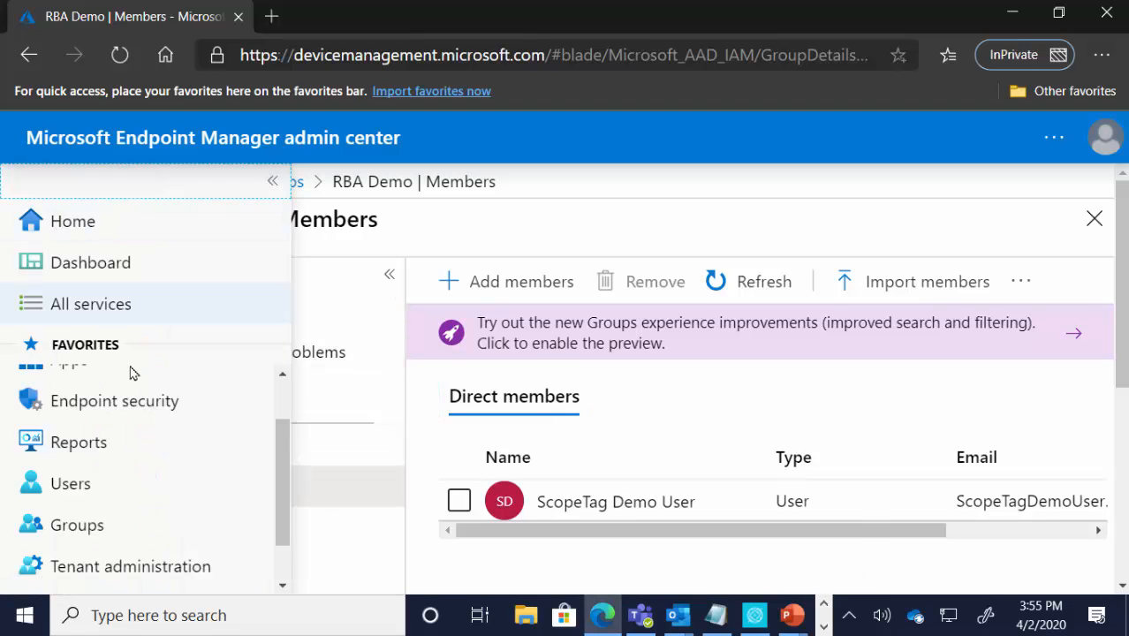
scroll(131, 515, "down", 1)
left_click(114, 530)
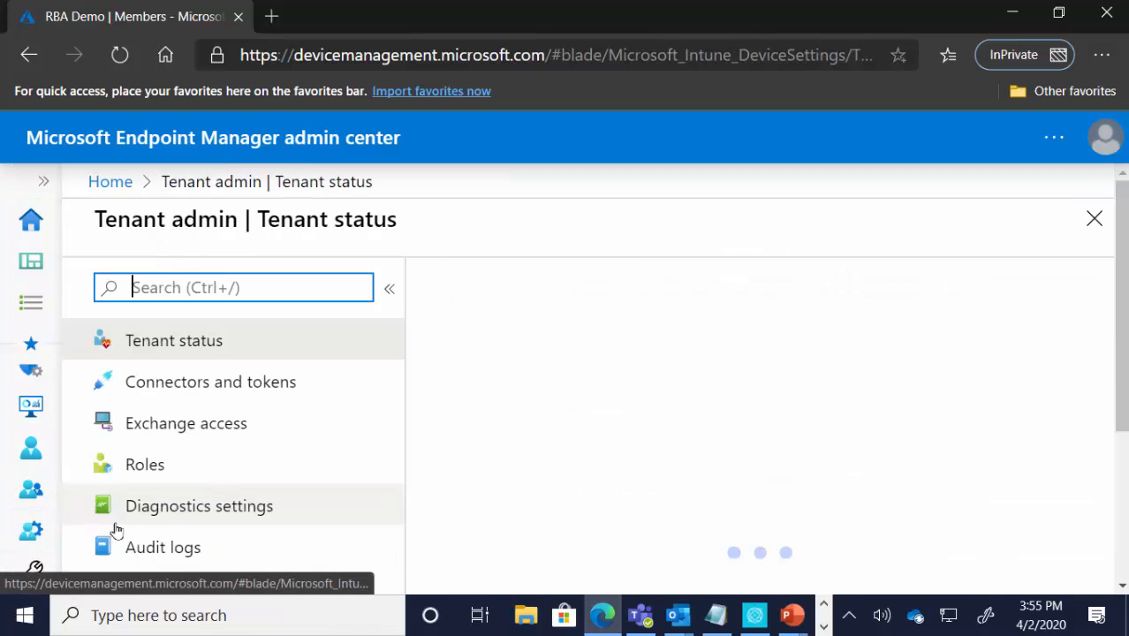
left_click(151, 466)
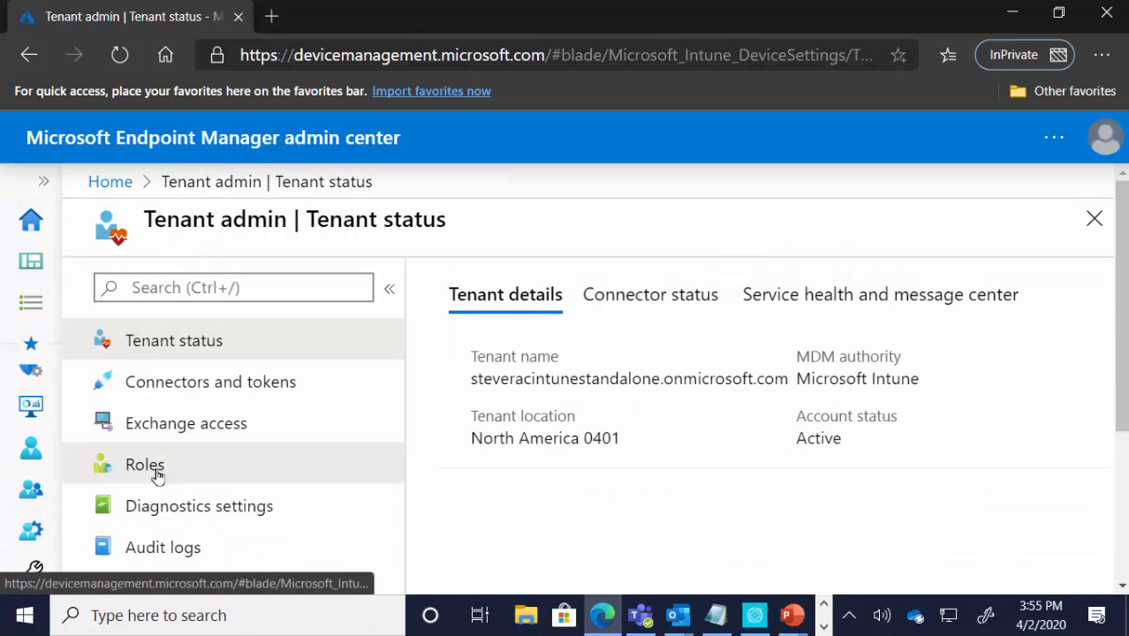
left_click(183, 442)
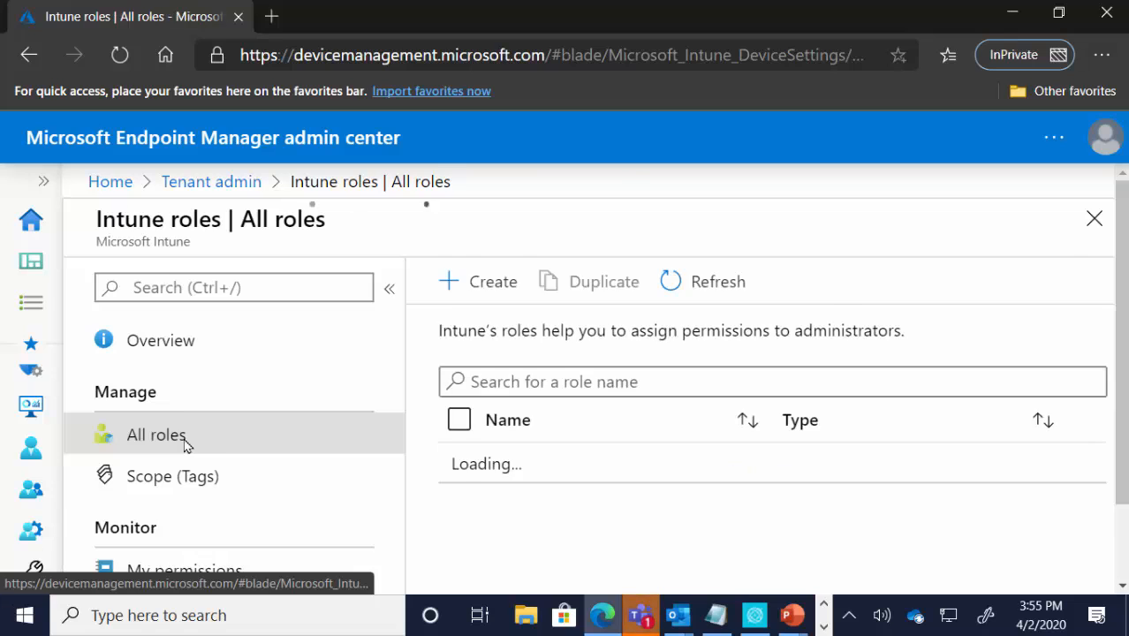
scroll(186, 446, "down", 2)
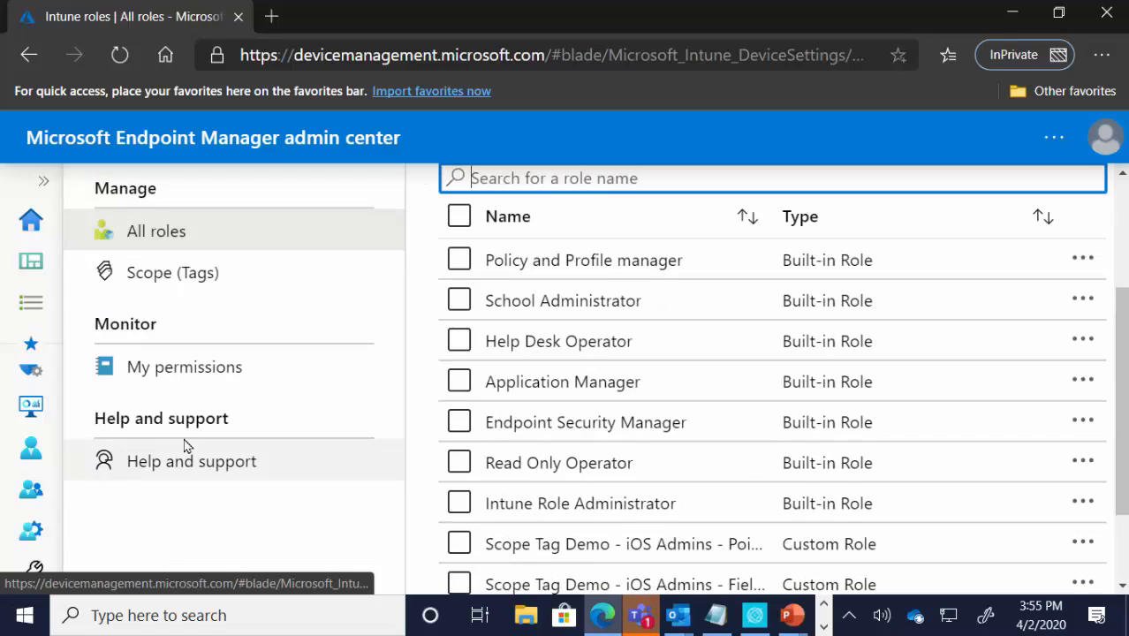
Step: Open the Policy and Profile manager role's RBA Demo assignment and review its members, scope groups and scope tags
left_click(596, 276)
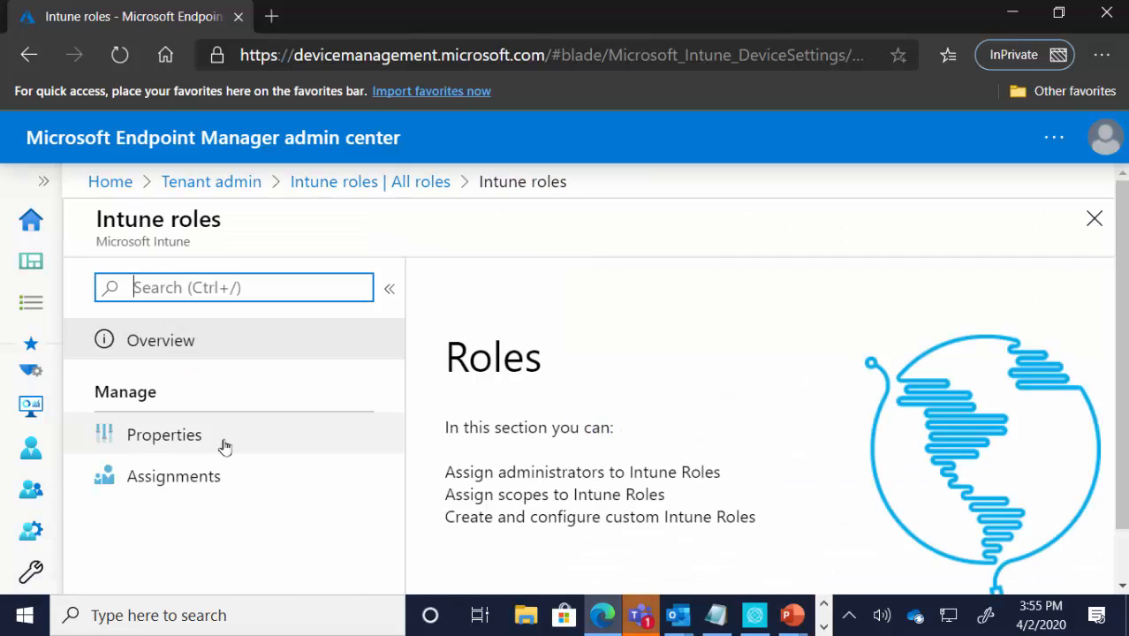
left_click(210, 475)
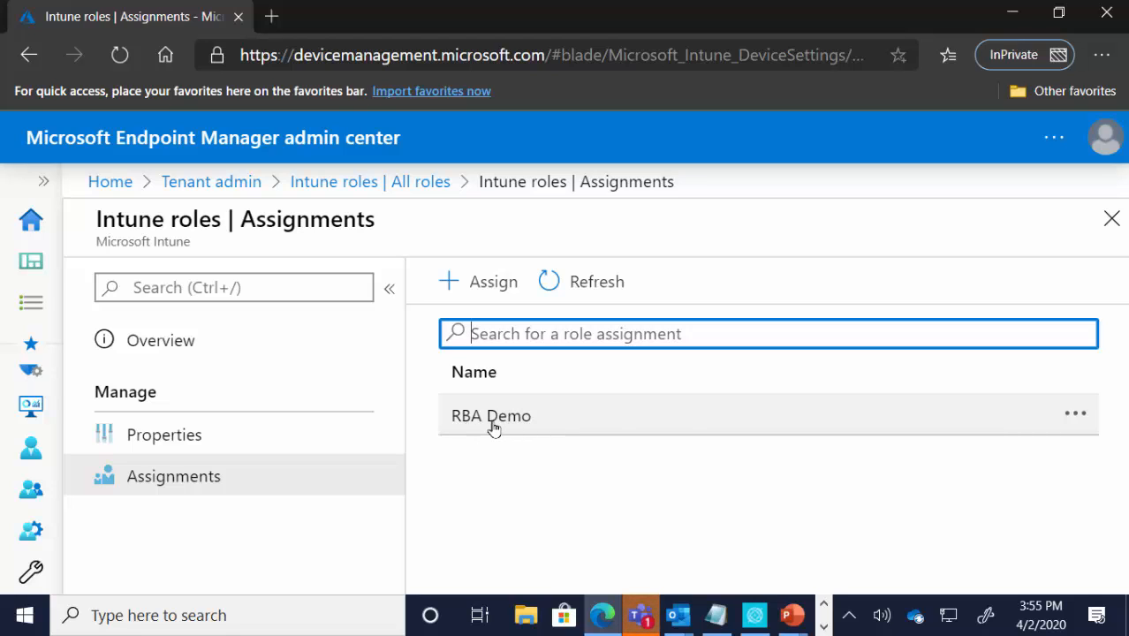
left_click(494, 427)
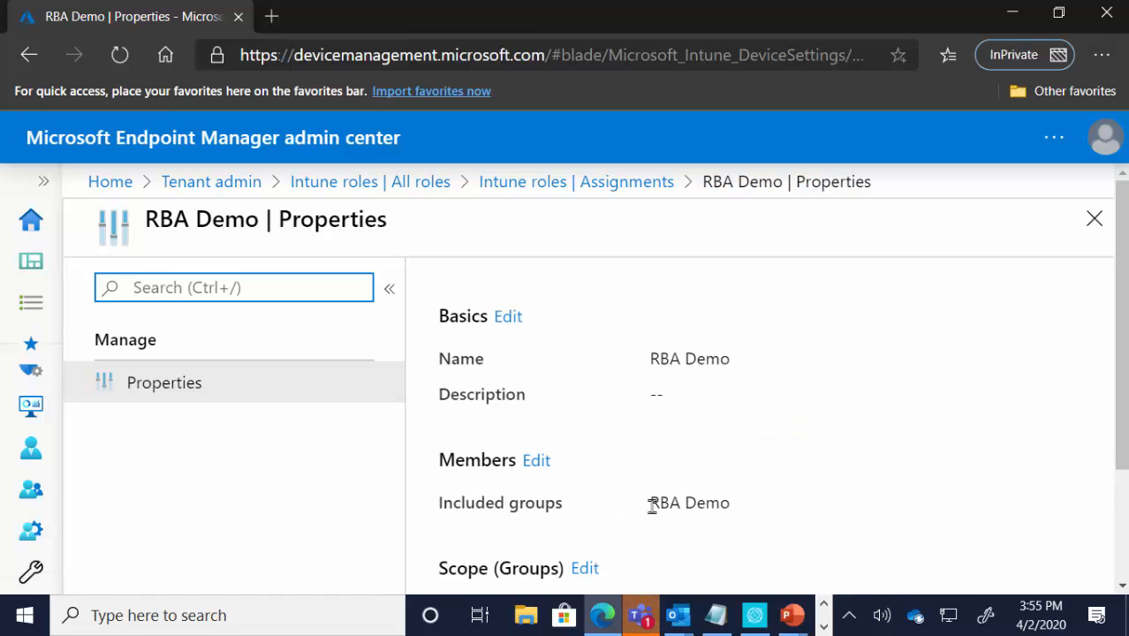
scroll(734, 514, "down", 2)
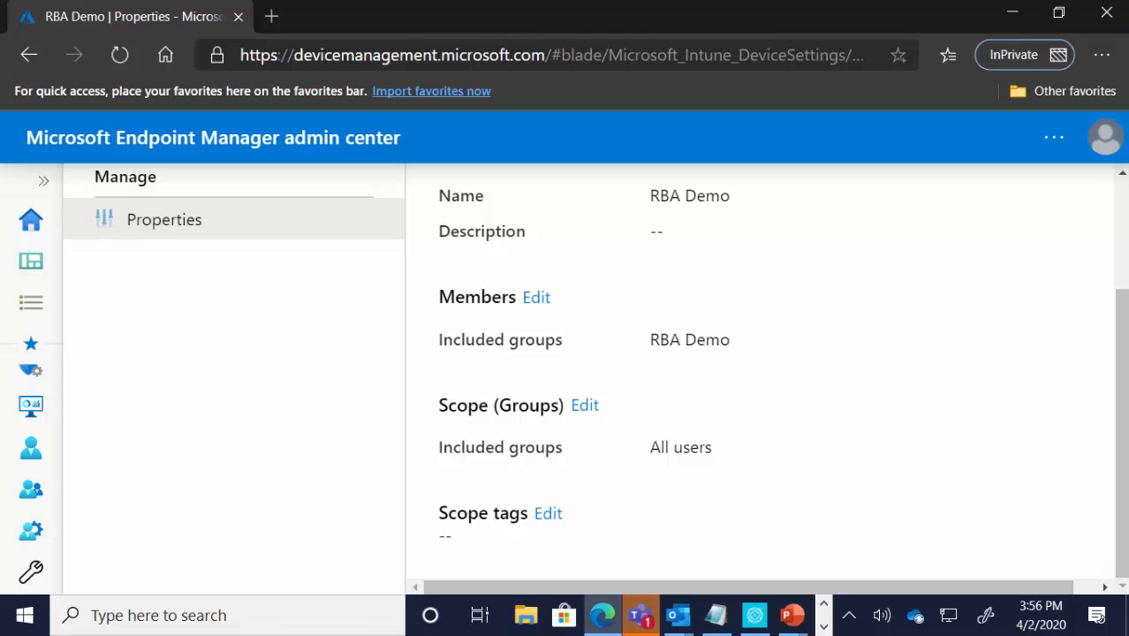
Step: Sign out of the current administrator account and choose to sign in with another account
left_click(1097, 140)
left_click(1072, 199)
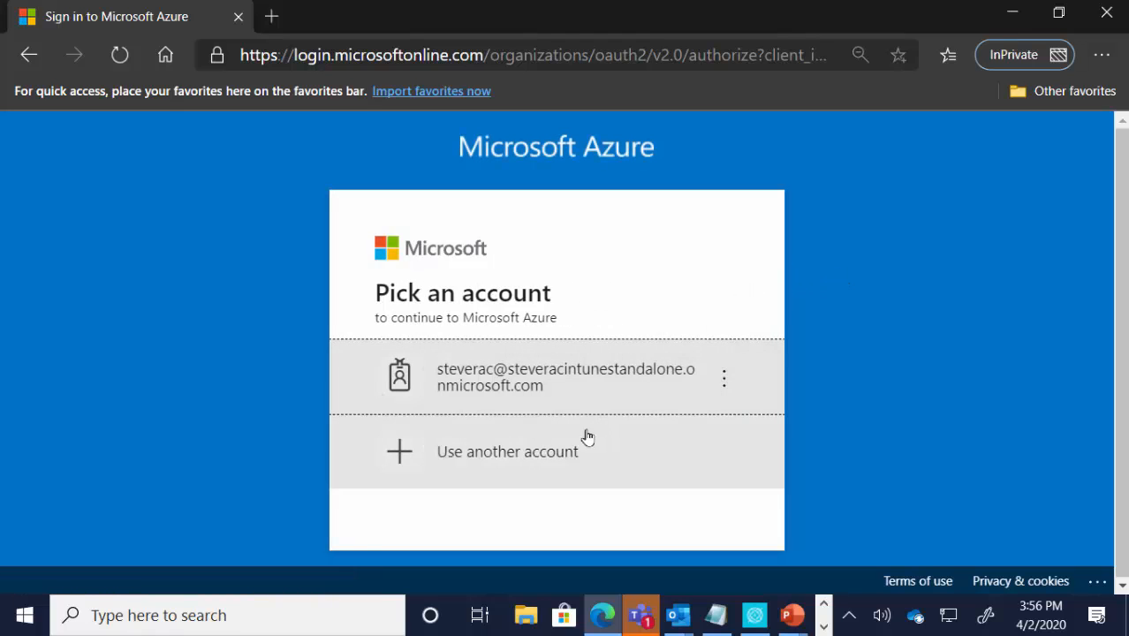
left_click(569, 448)
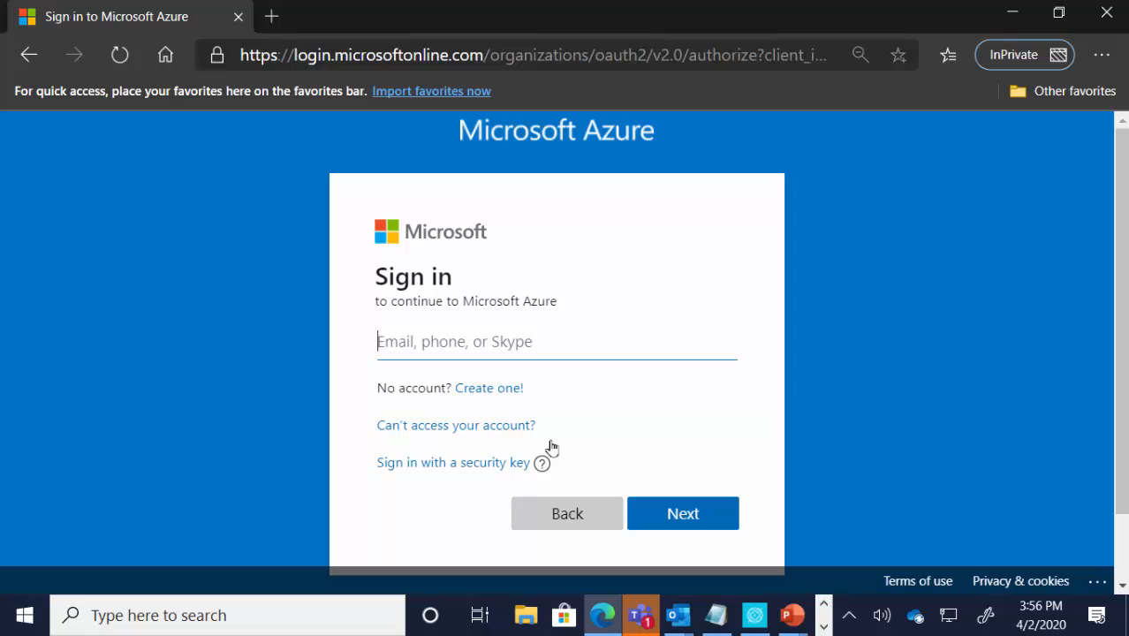
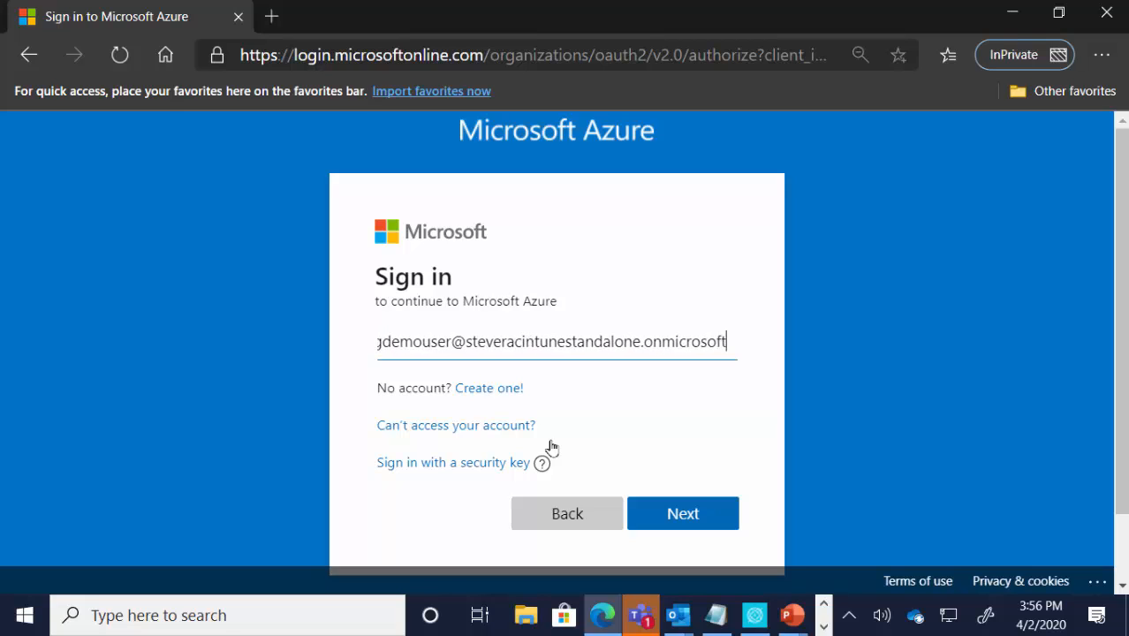
Step: Sign in as the scope tag demo user by entering the account's e-mail address and password
key("Return")
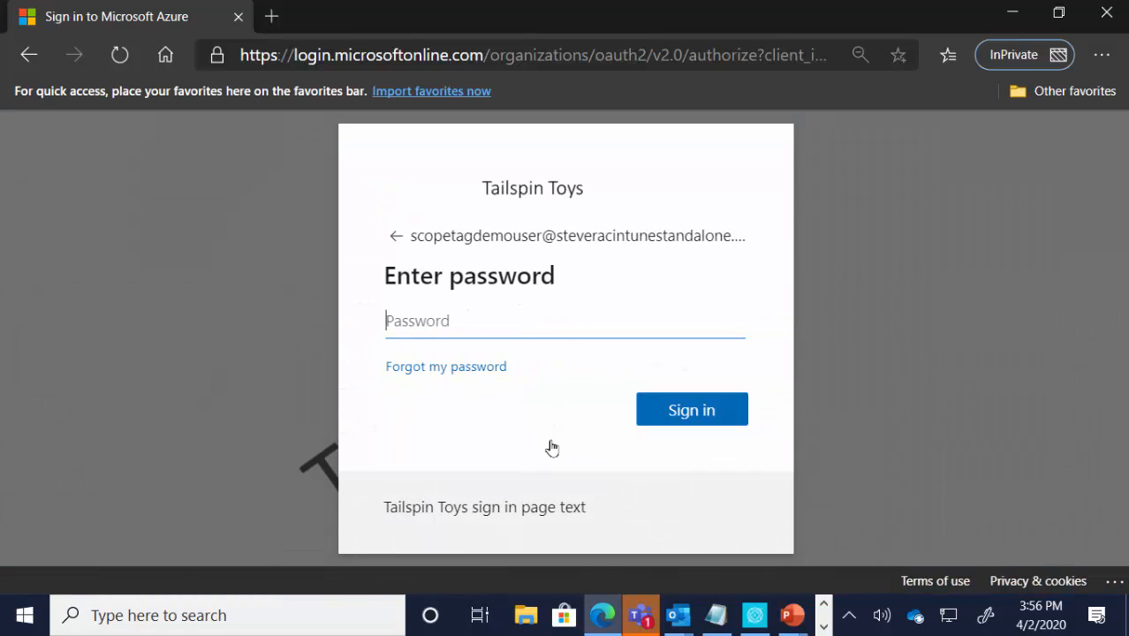
type("•••••••")
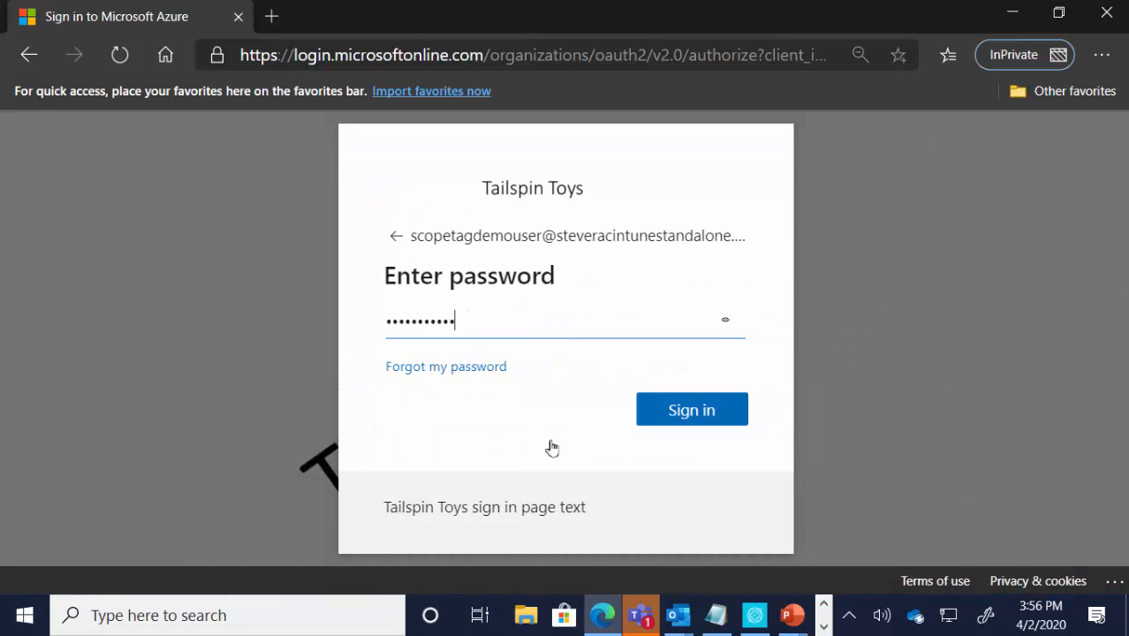
key("Return")
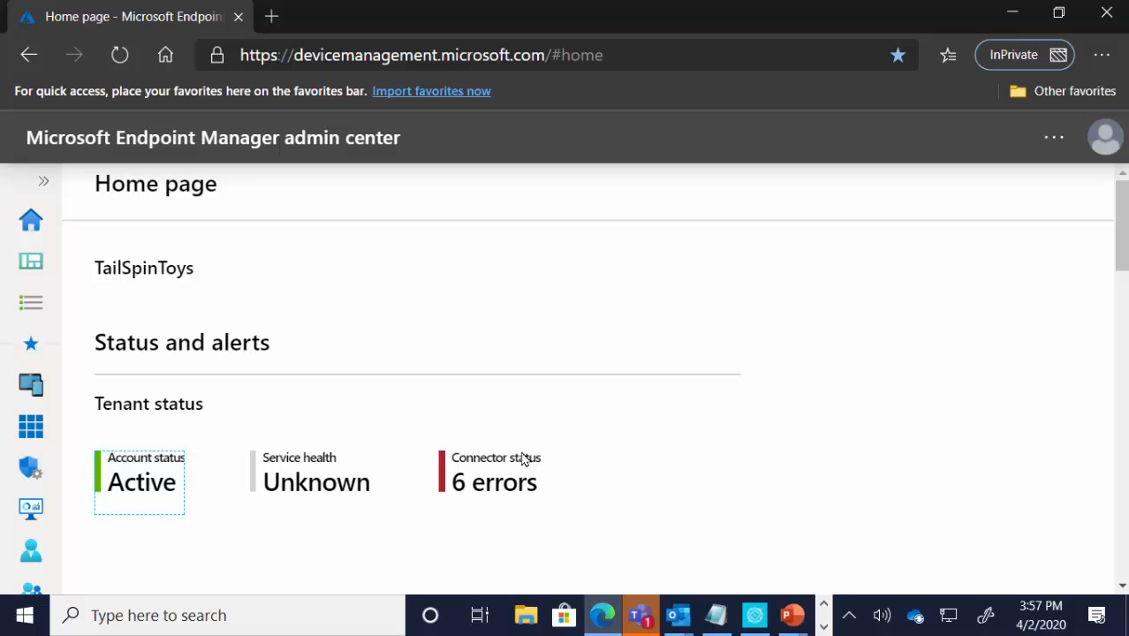
Step: Check the demo user's access to the Apps overview and the Endpoint security section
left_click(51, 190)
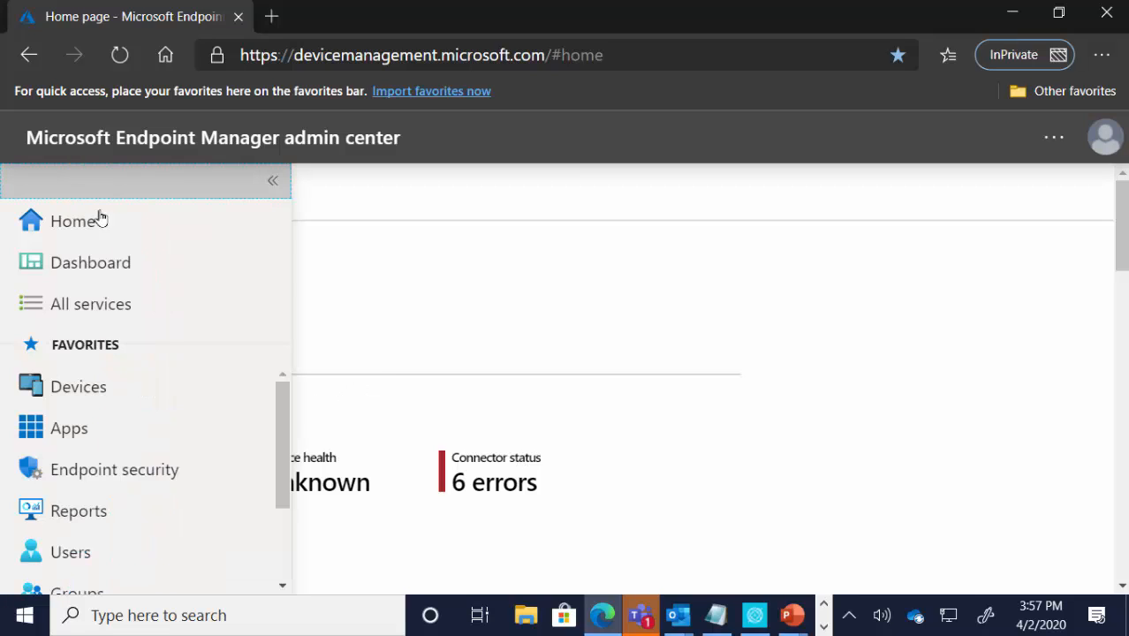
left_click(99, 429)
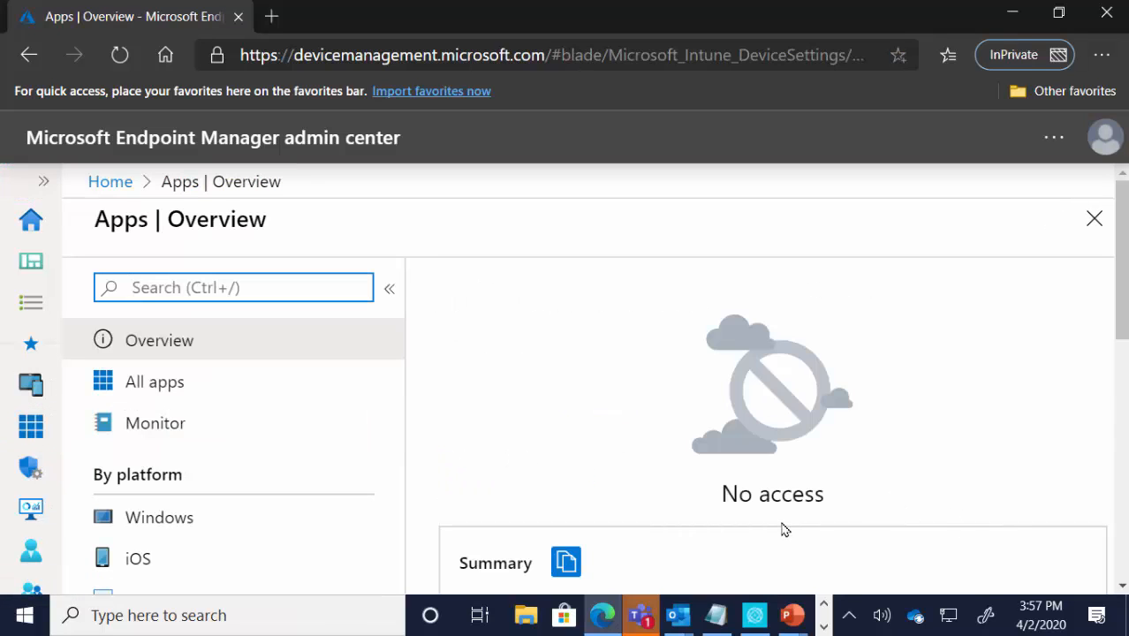
left_click(44, 185)
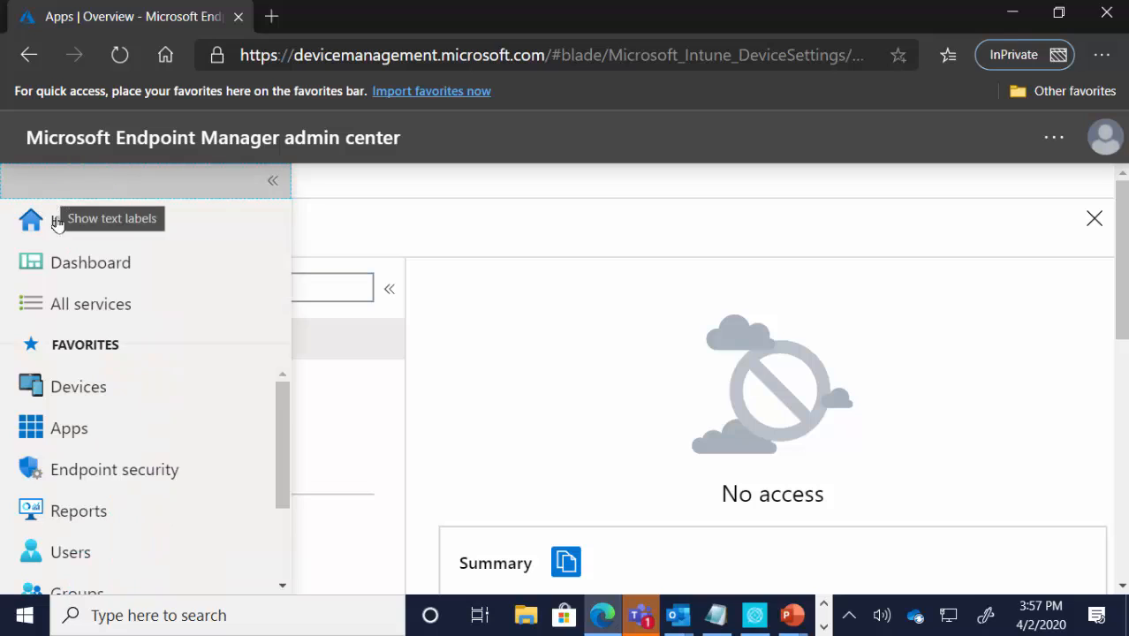
left_click(96, 469)
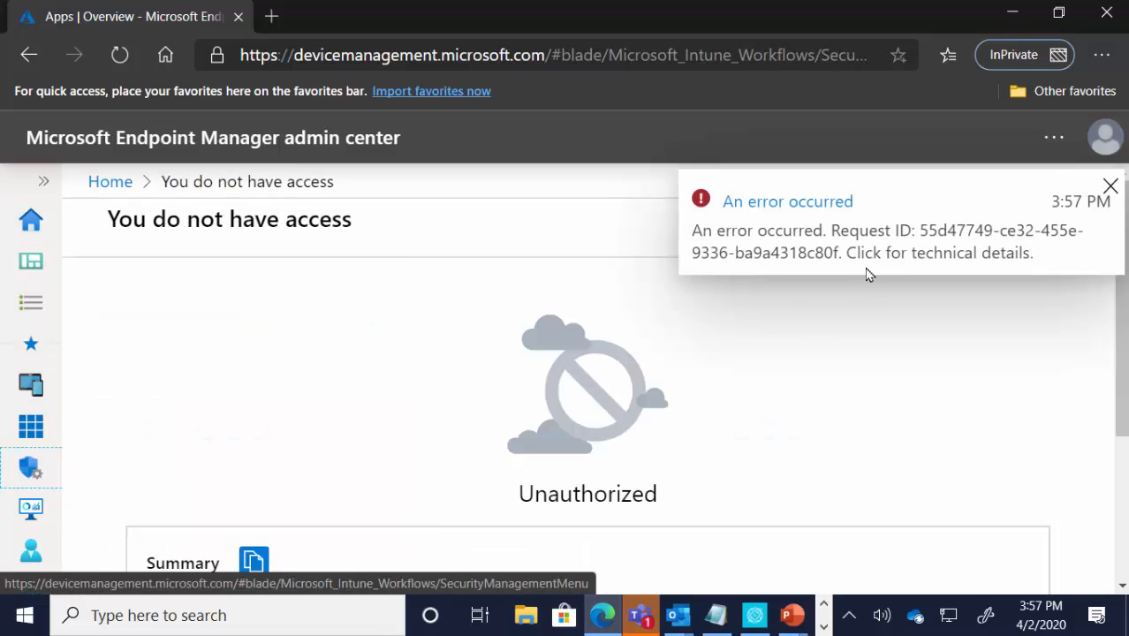
Step: Open the list of all users to check what the demo user can access there
left_click(44, 184)
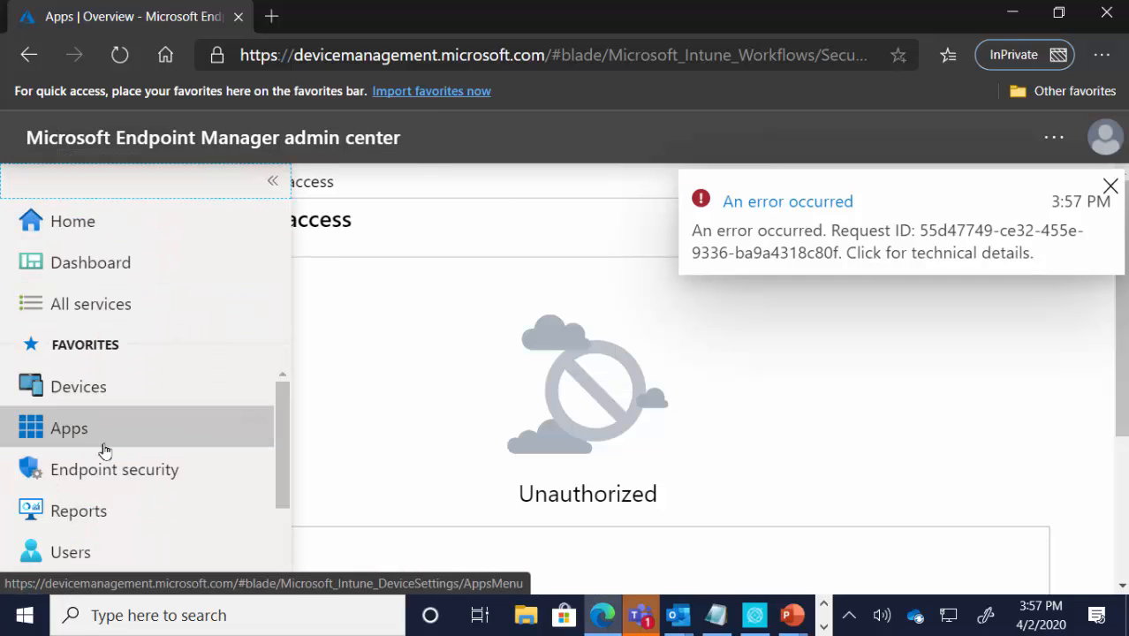
scroll(121, 459, "down", 1)
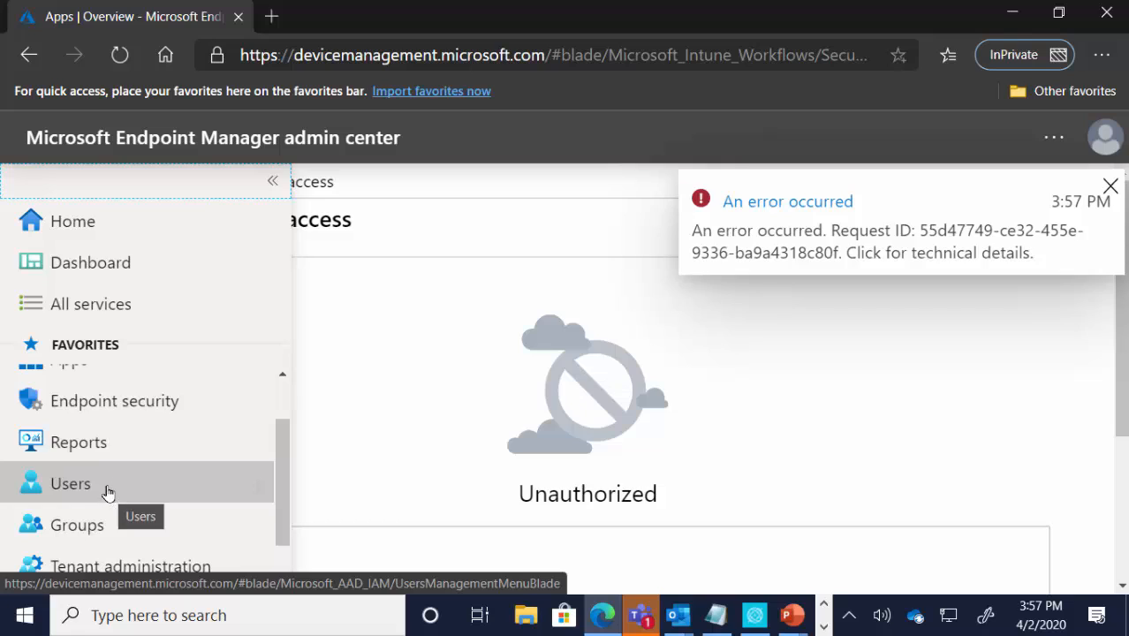
left_click(107, 493)
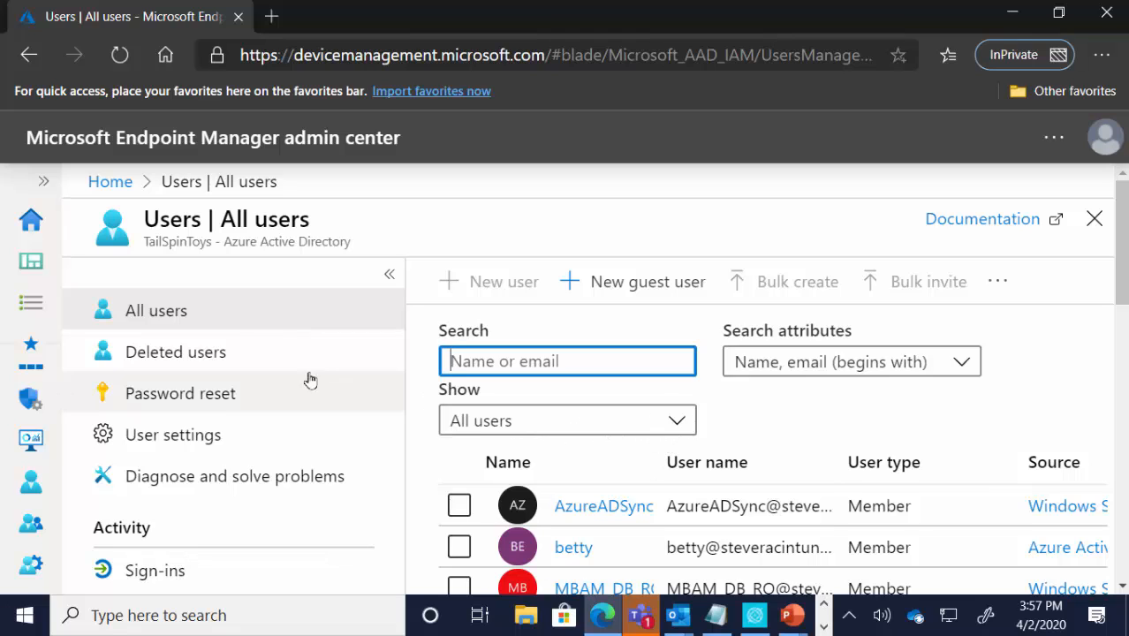
Step: Open the demo user's own permissions under the Intune roles of tenant administration
left_click(47, 193)
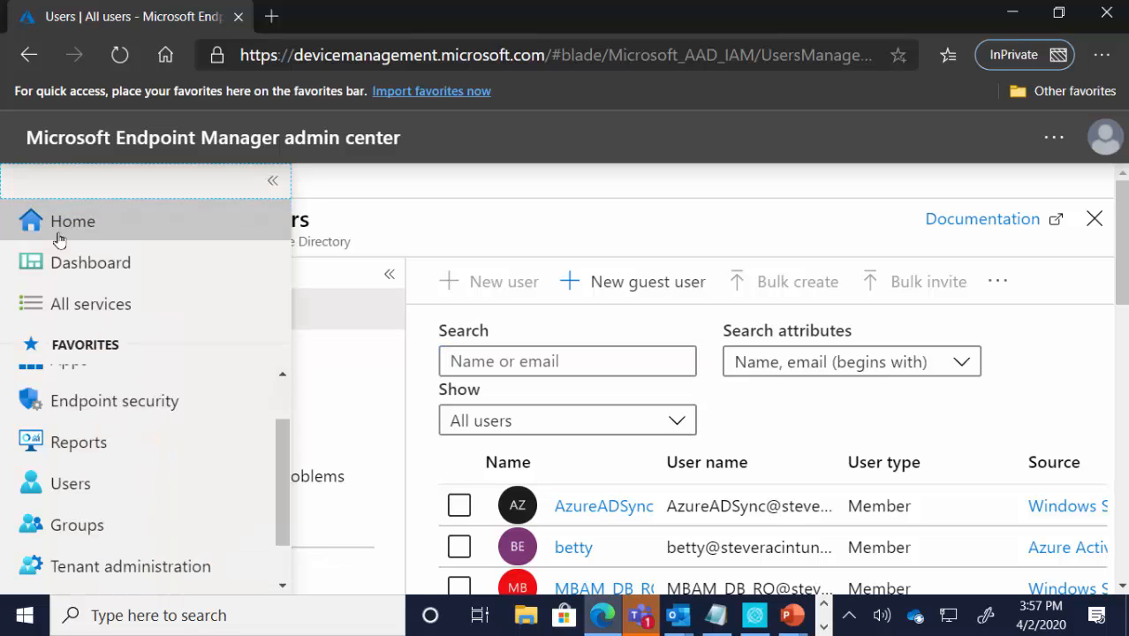
left_click(126, 564)
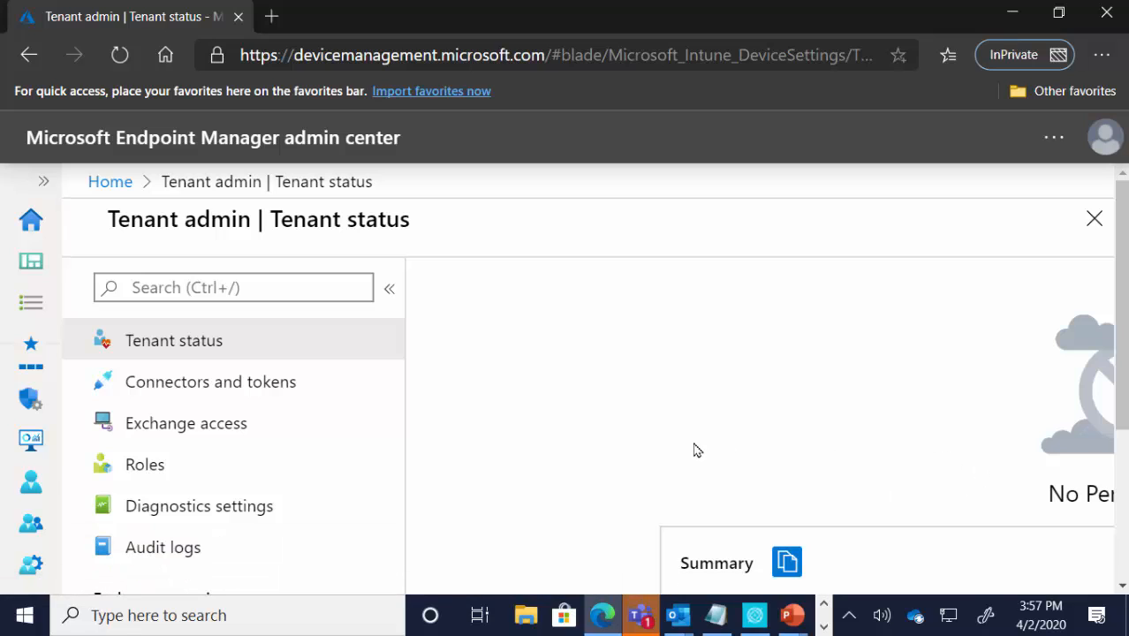
left_click(166, 466)
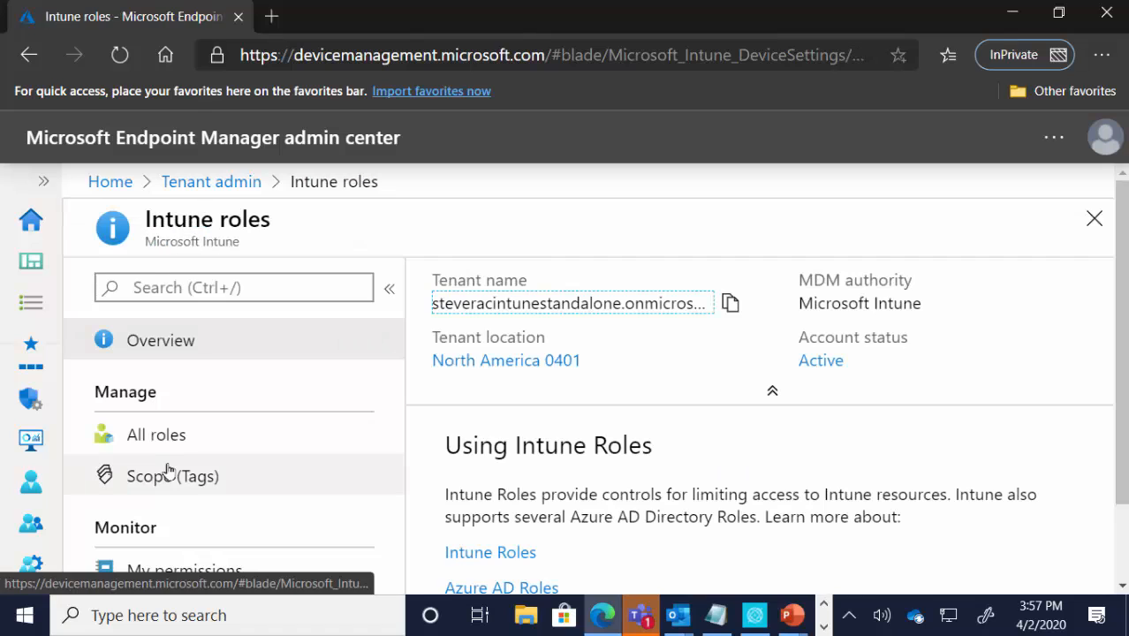
scroll(207, 484, "down", 1)
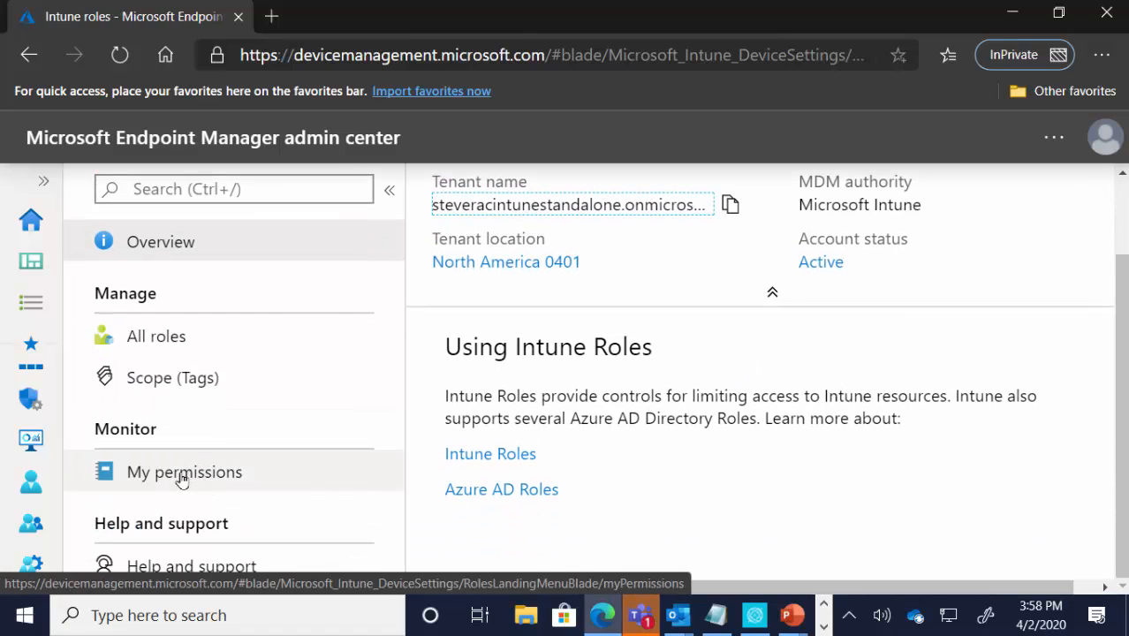
left_click(181, 477)
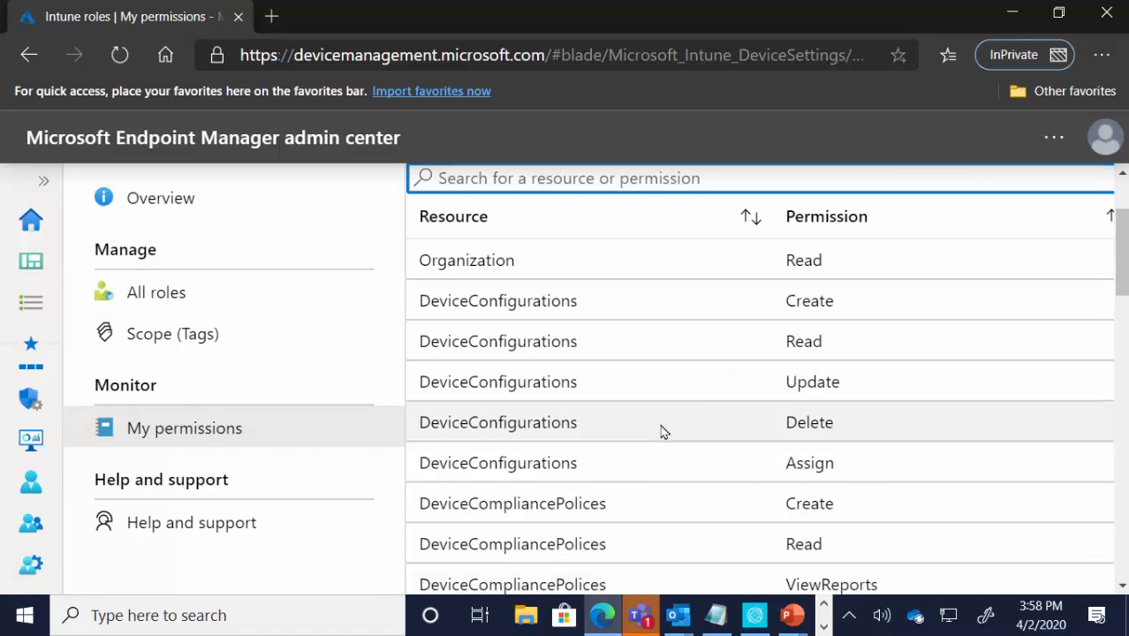
Step: Examine the full list of resources and permissions granted to the demo user
scroll(676, 301, "up", 1)
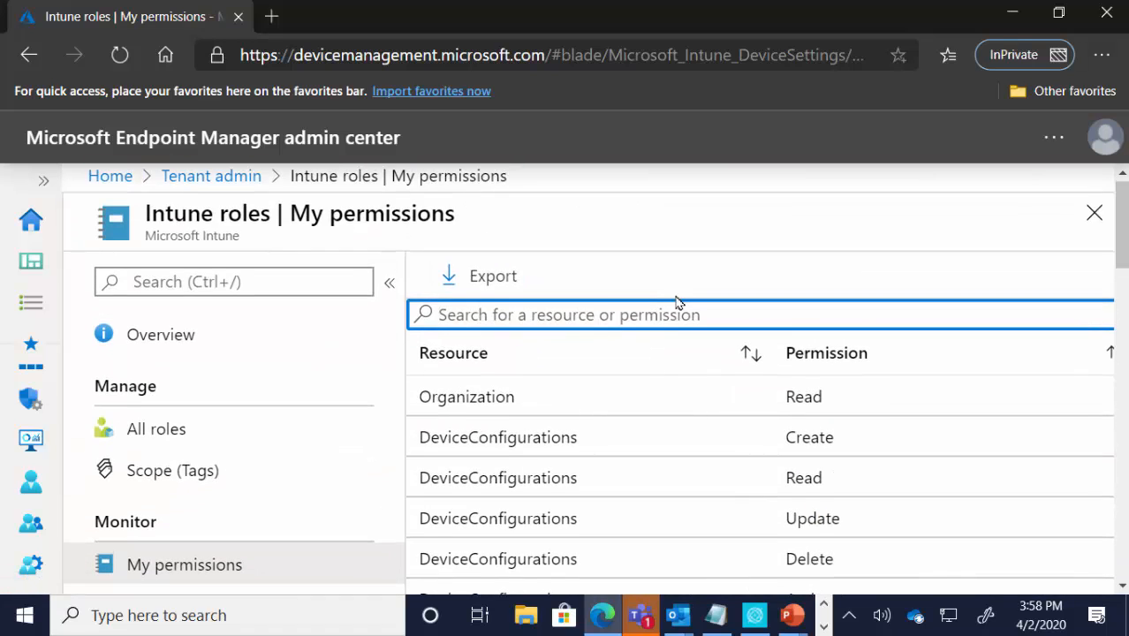
scroll(676, 300, "down", 3)
scroll(676, 299, "up", 1)
scroll(676, 301, "down", 5)
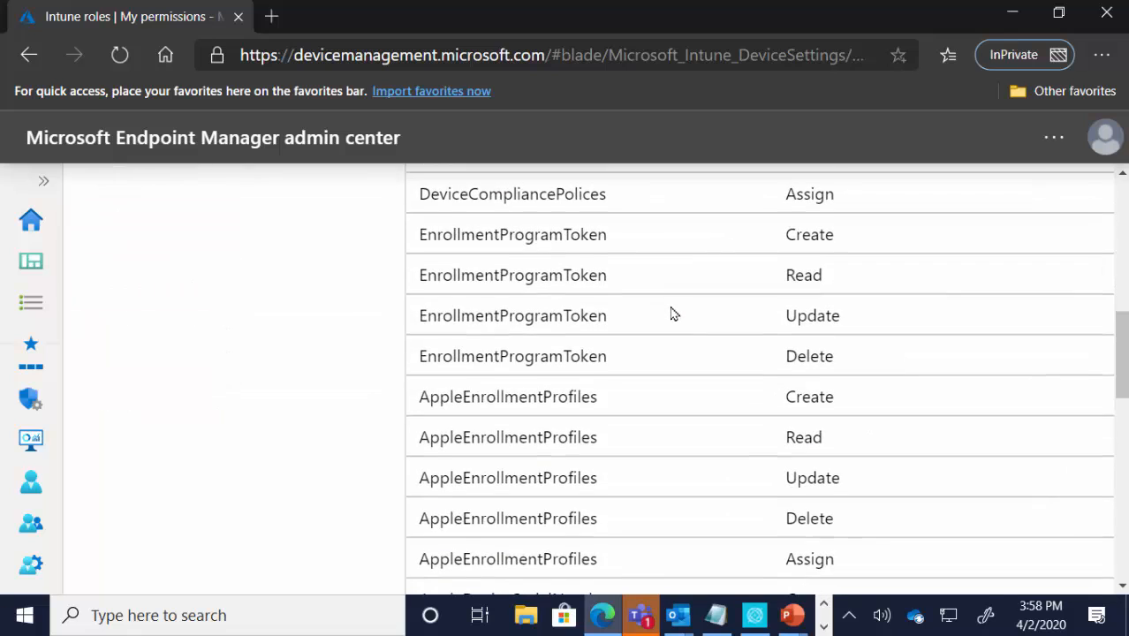
scroll(671, 314, "down", 8)
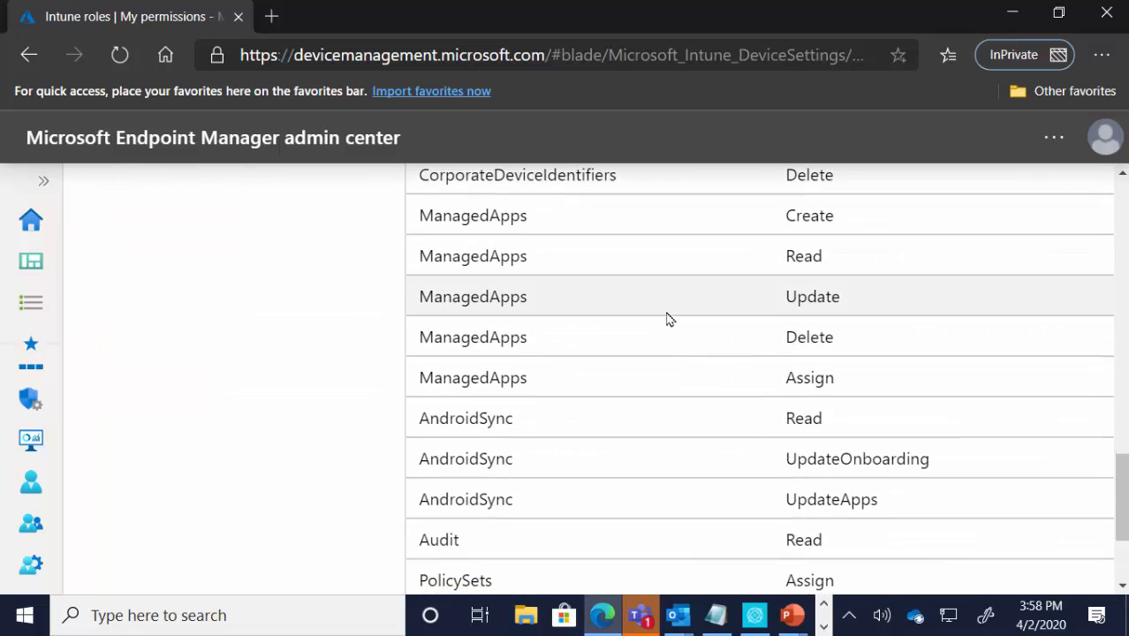
scroll(668, 319, "down", 3)
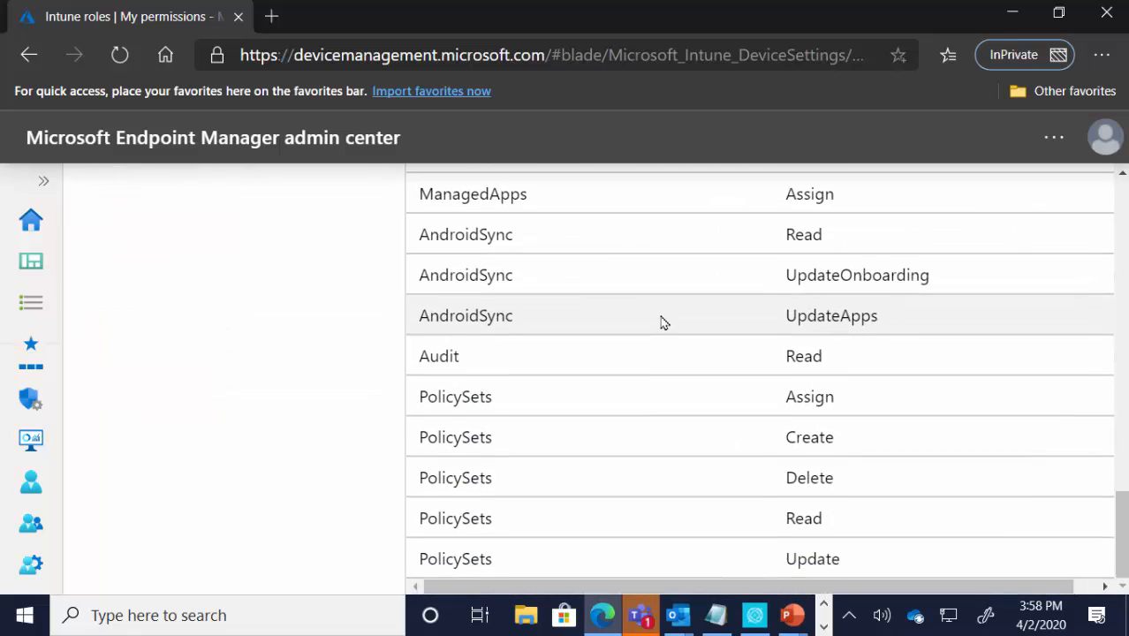
scroll(664, 322, "up", 10)
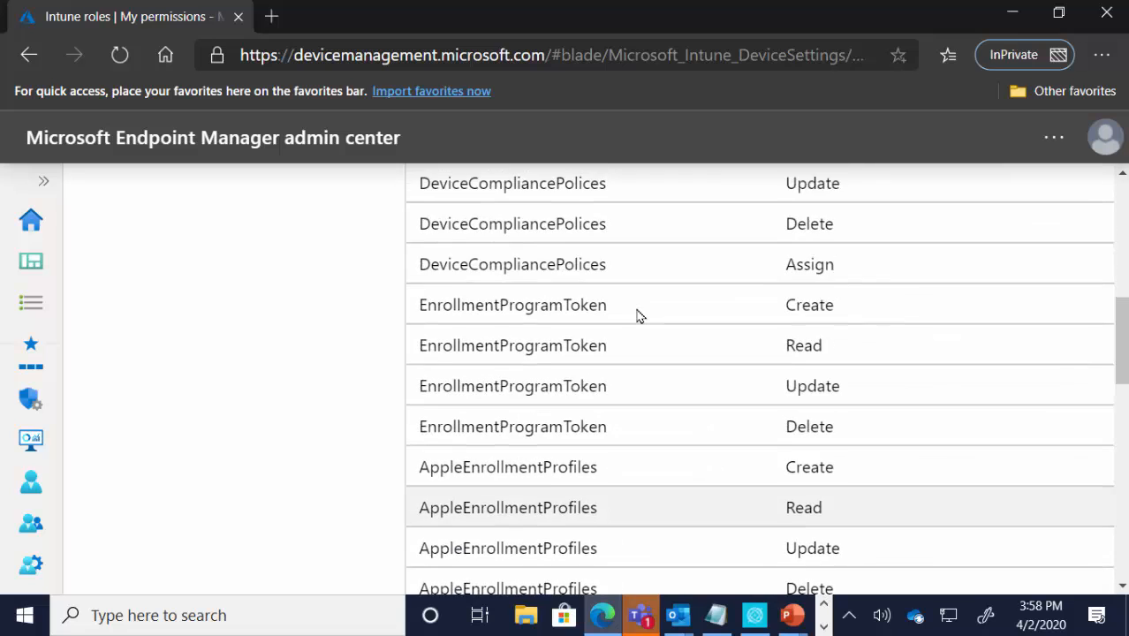
scroll(639, 316, "up", 10)
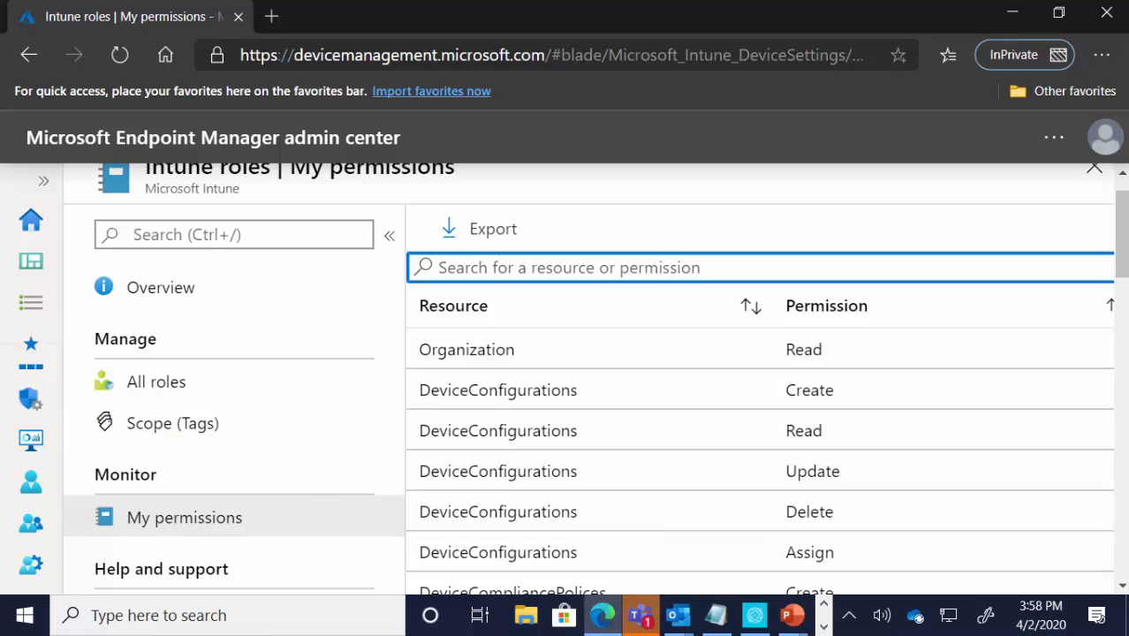
Step: Check the demo user's access to the Devices overview and the list of all devices
left_click(30, 182)
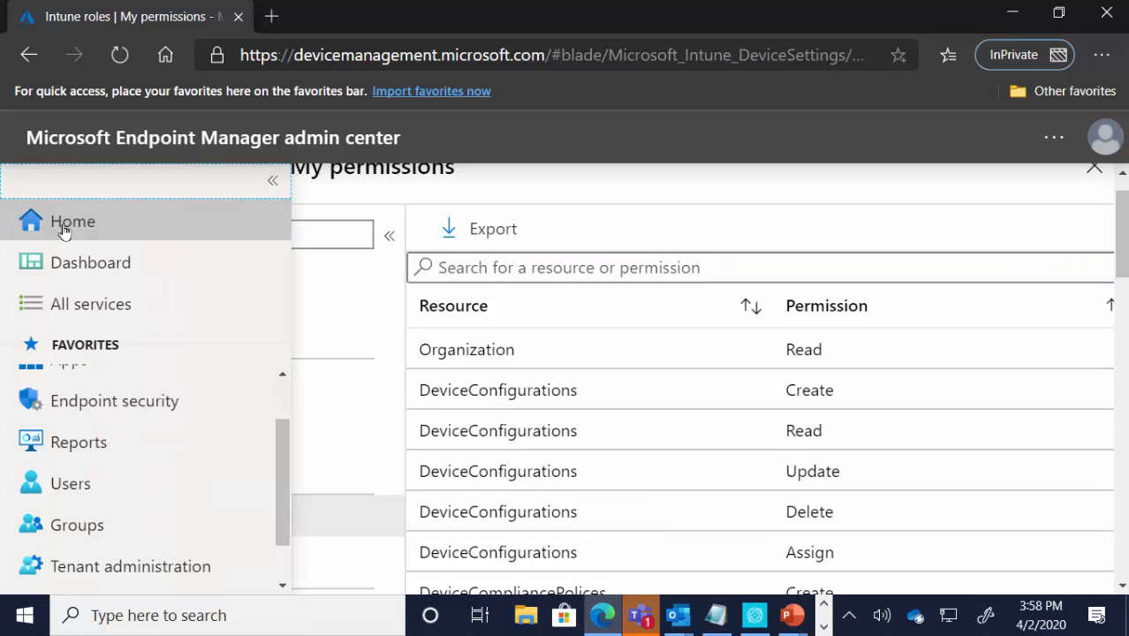
scroll(157, 458, "up", 2)
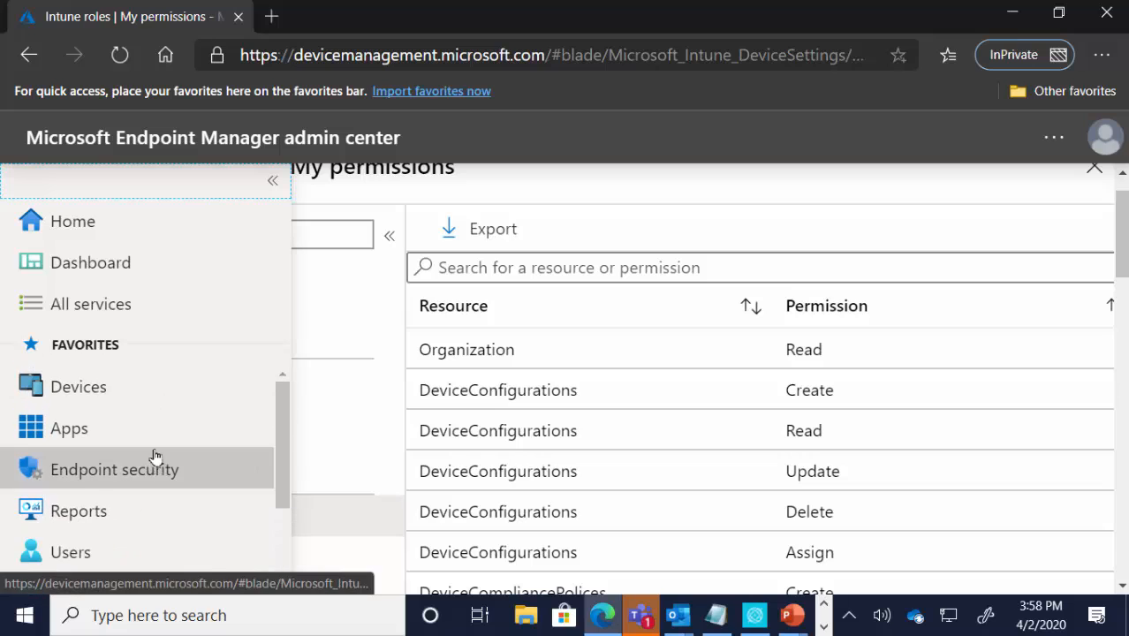
left_click(146, 399)
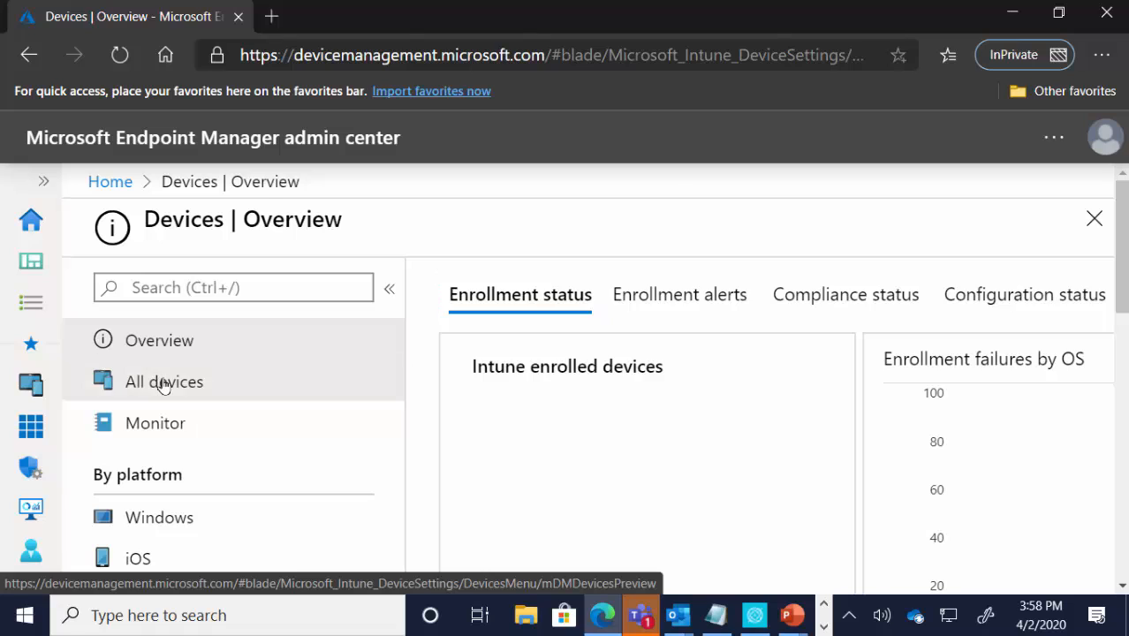
left_click(157, 383)
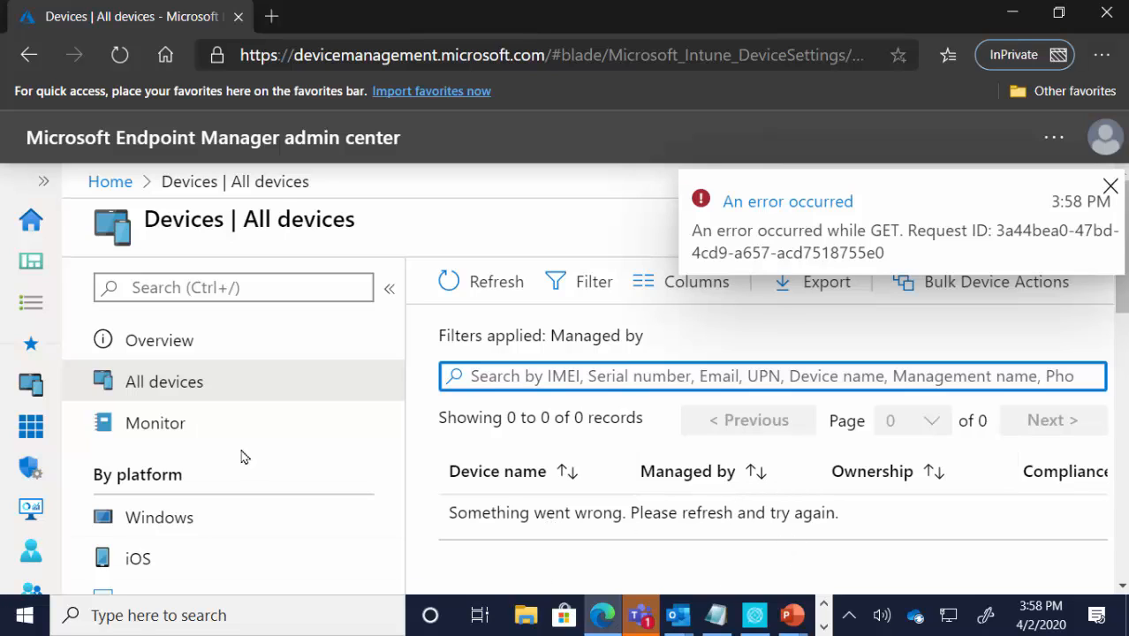
left_click(159, 344)
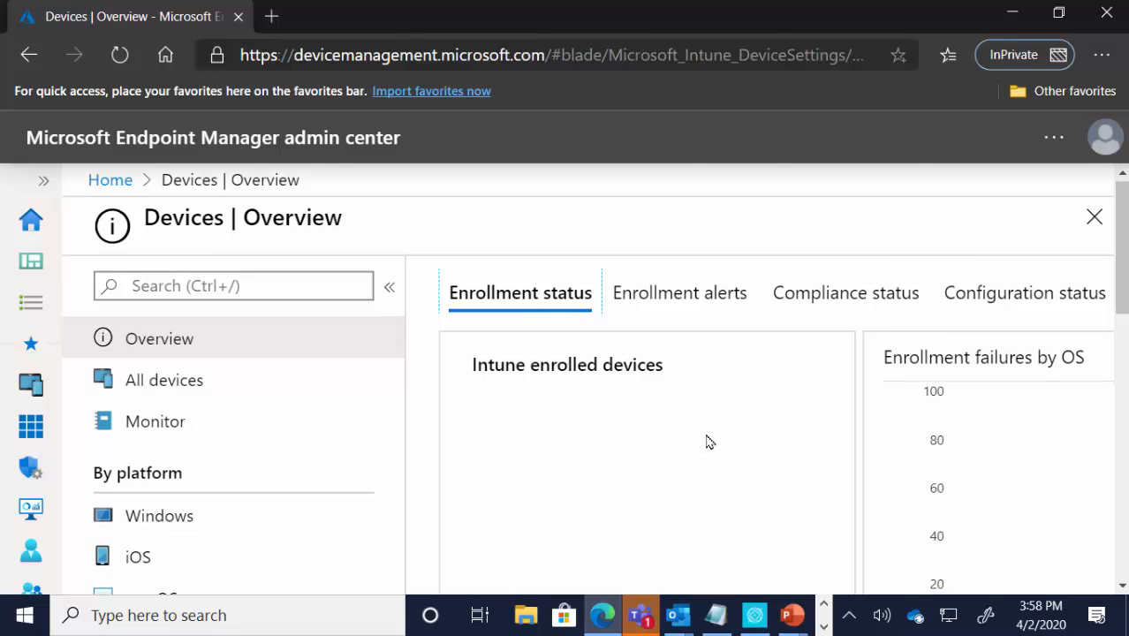
Step: Check the demo user's access to Windows devices and their compliance policies and configuration profiles
scroll(711, 454, "down", 2)
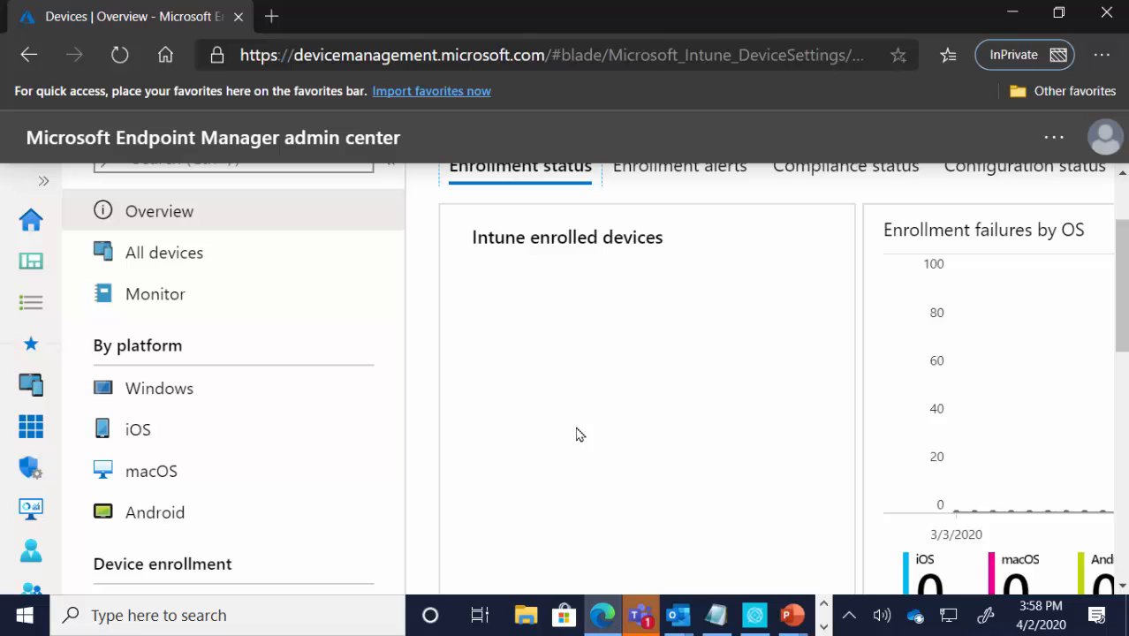
left_click(202, 401)
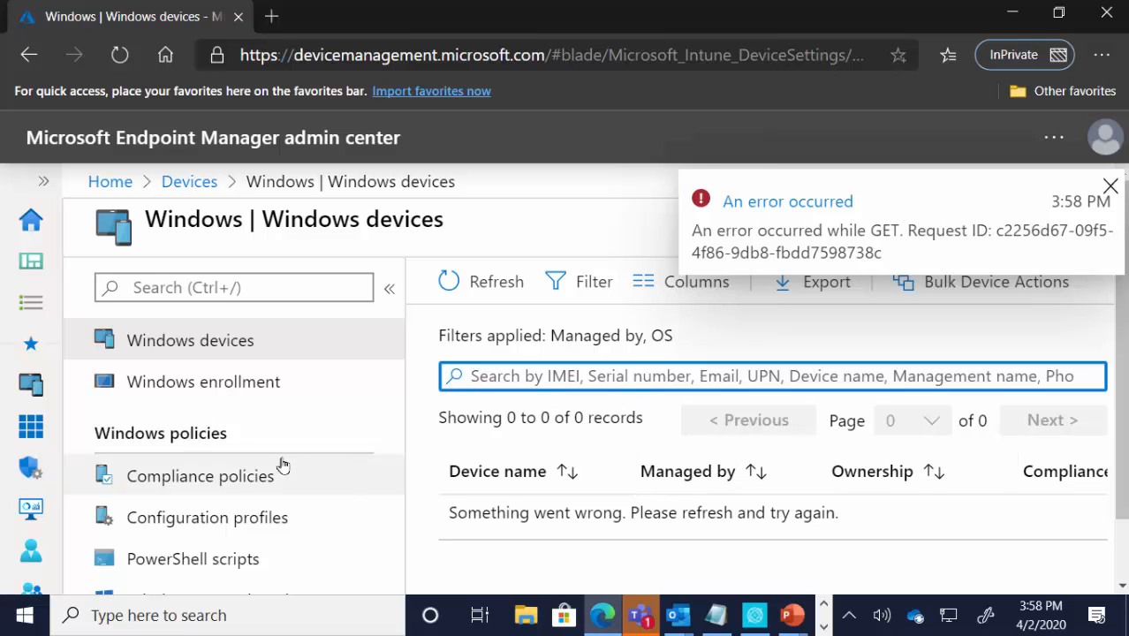
left_click(221, 481)
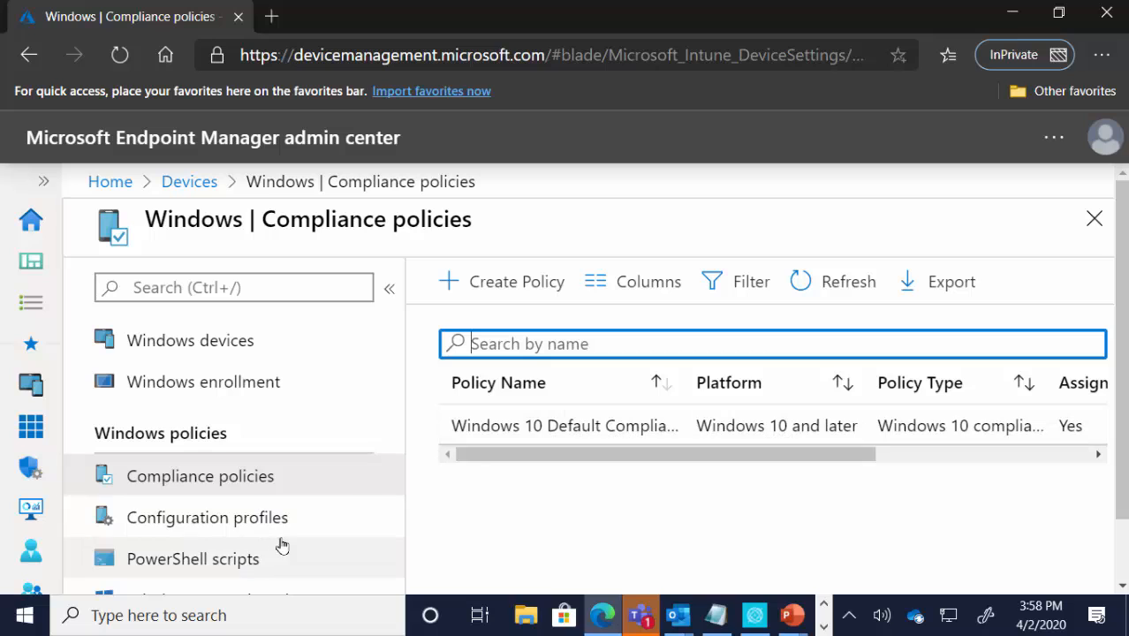
left_click(245, 529)
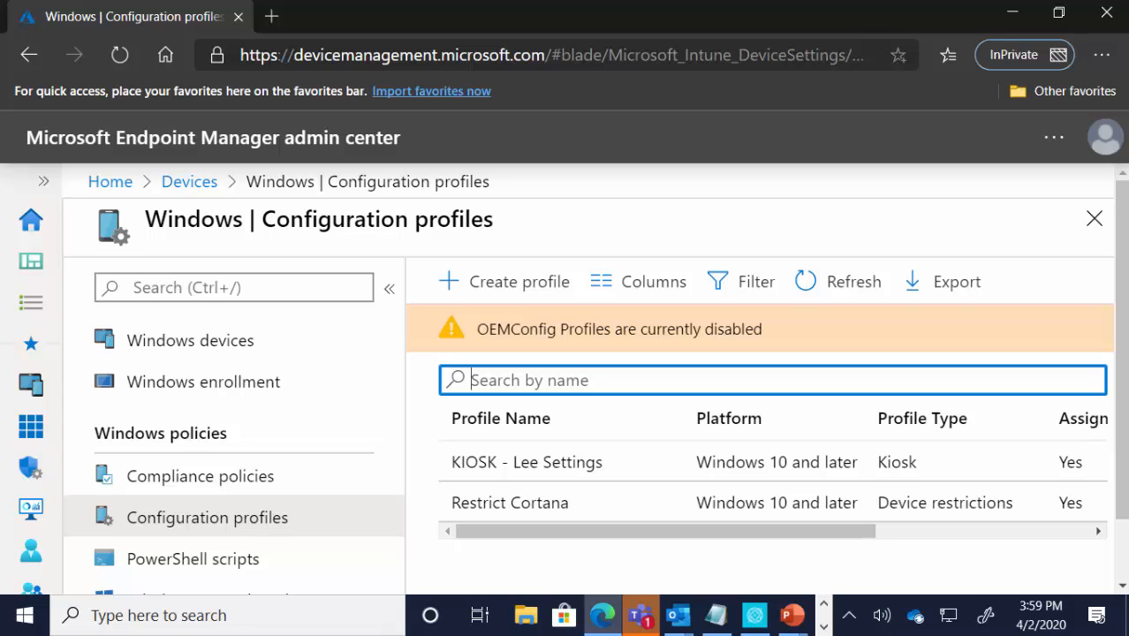
Step: Sign out of the demo user account and sign back in as the administrator by entering the account password
left_click(1110, 137)
left_click(1084, 200)
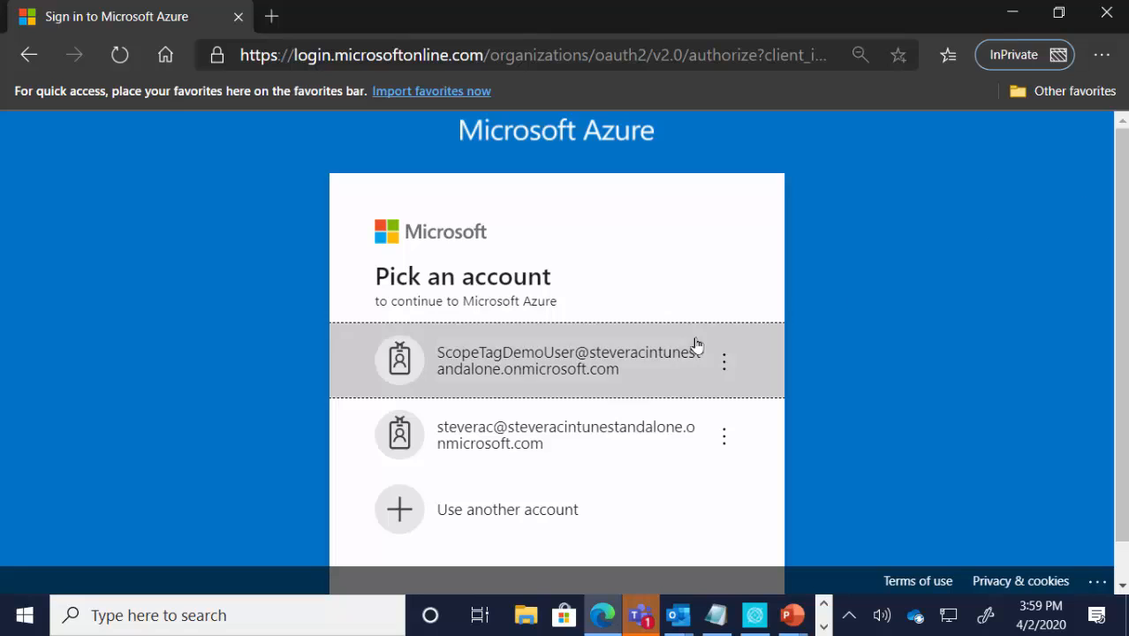
left_click(569, 436)
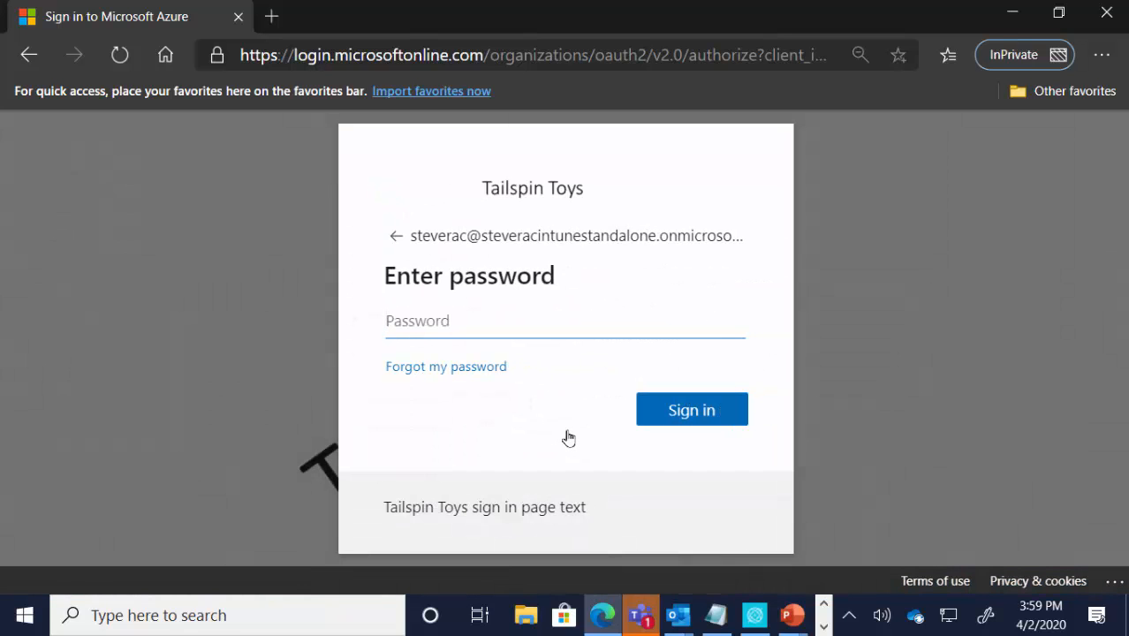
type("•••••••••")
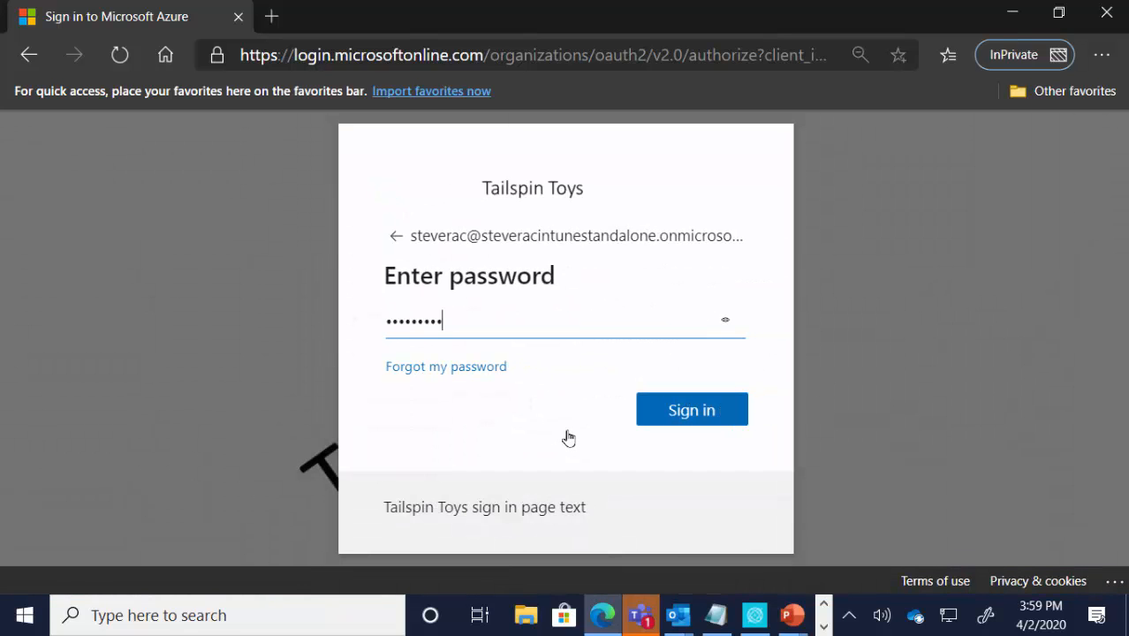
type("••")
key("Return")
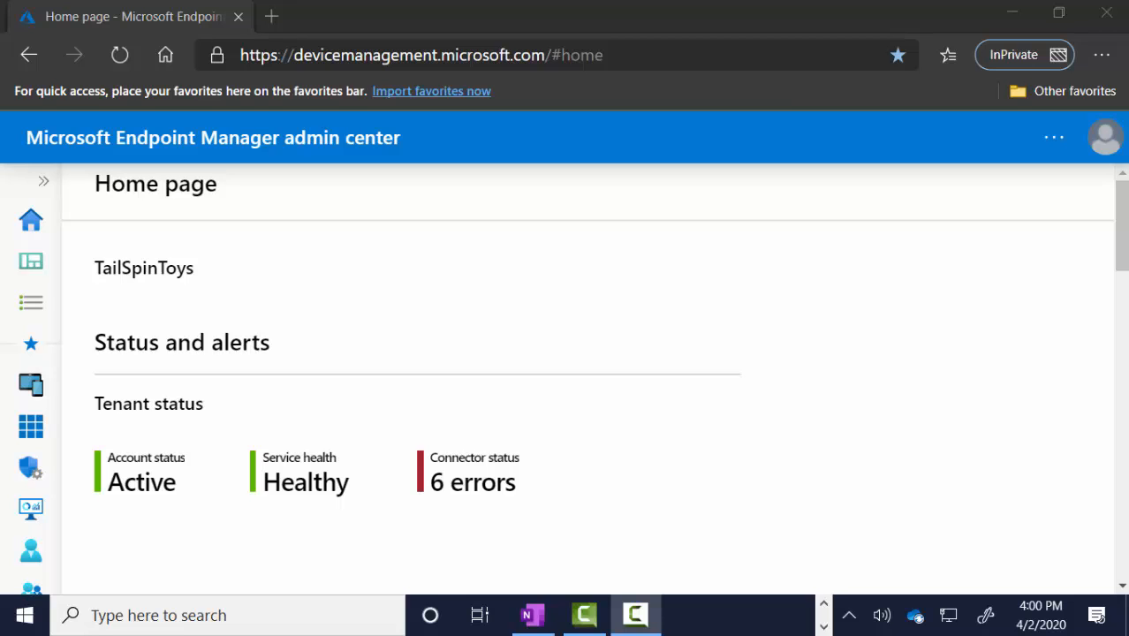
Step: Search all users for "scopetags" and widen the User name column to show the full user names
left_click(50, 181)
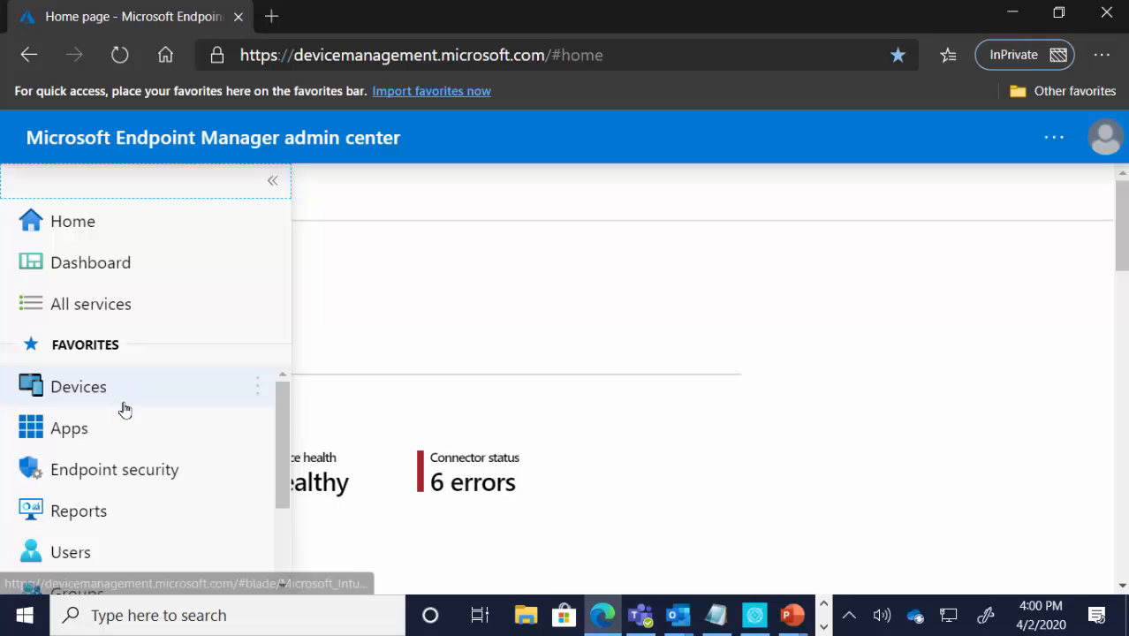
left_click(118, 553)
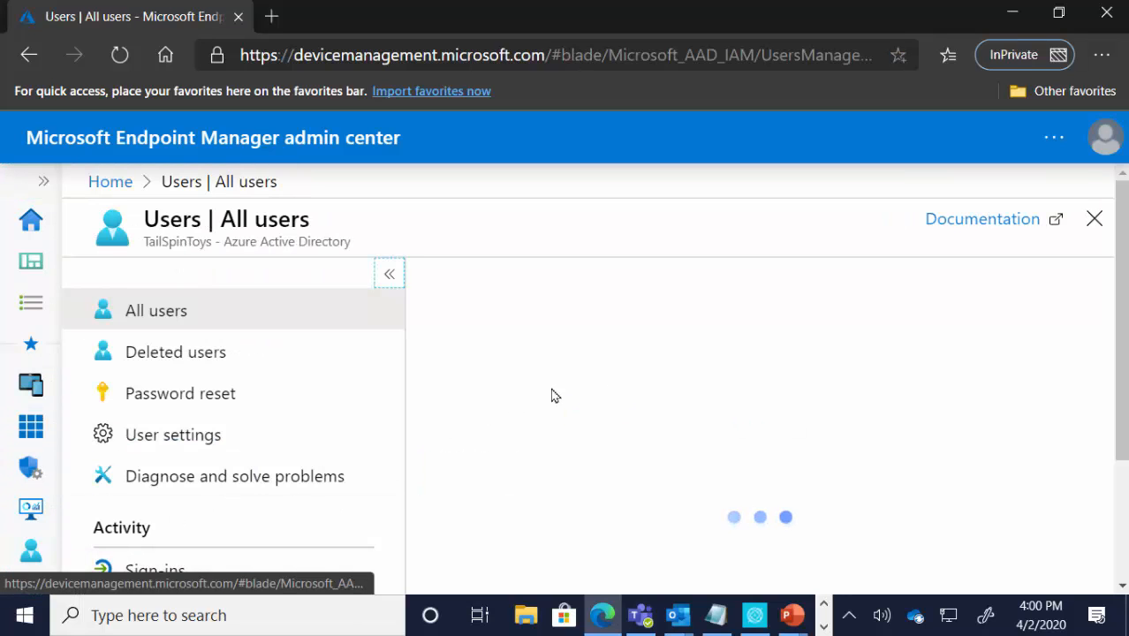
left_click(608, 355)
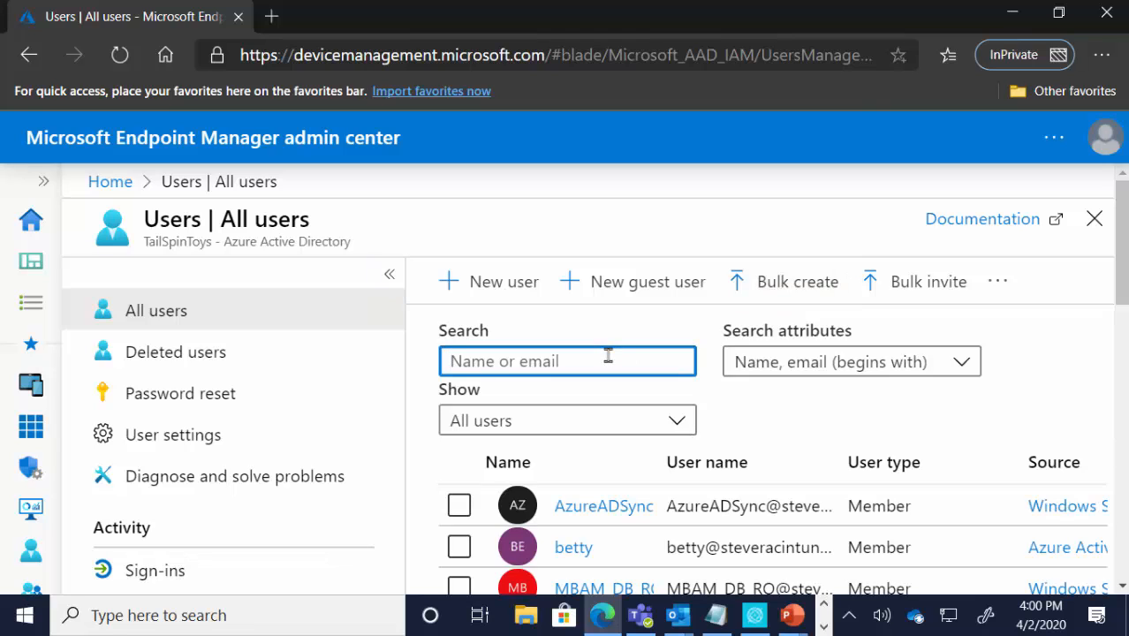
type("scopeta")
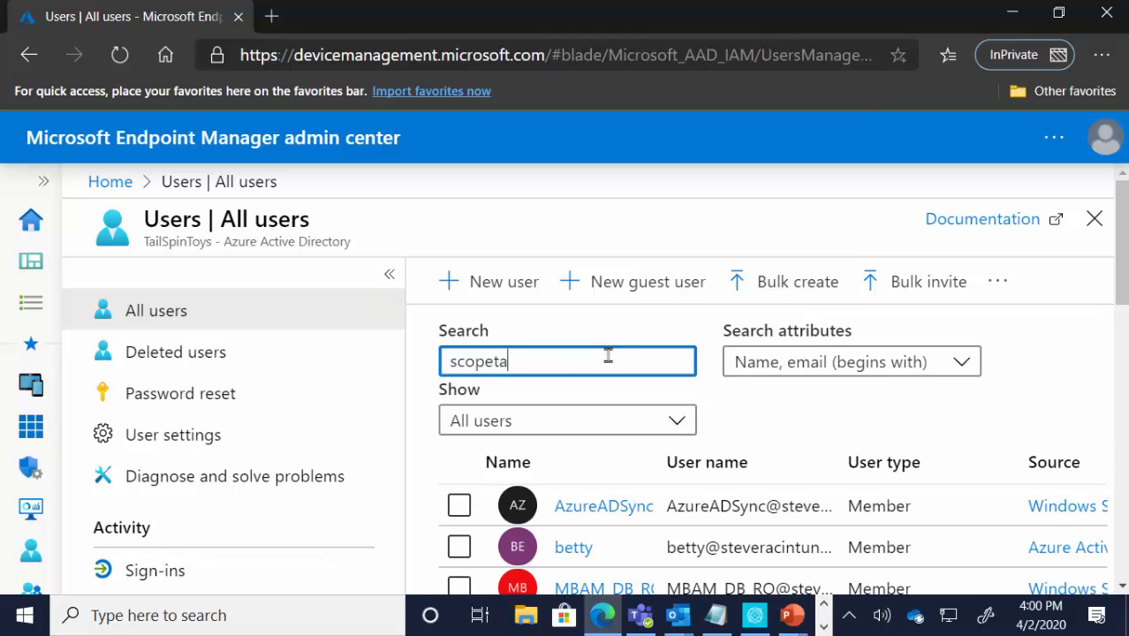
type("gs")
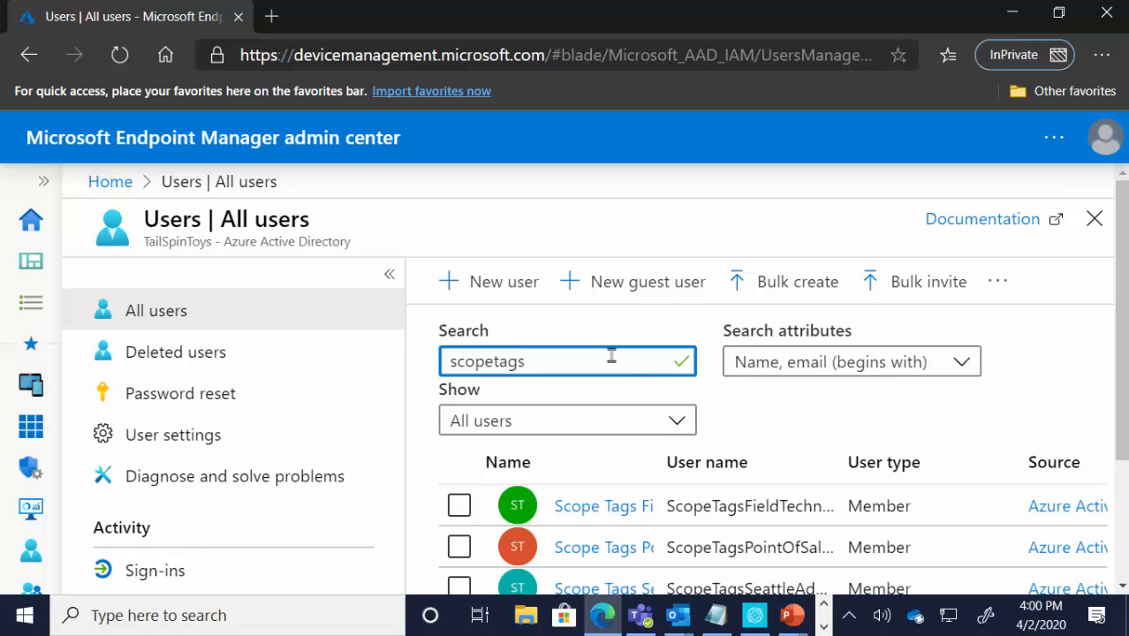
scroll(707, 397, "down", 3)
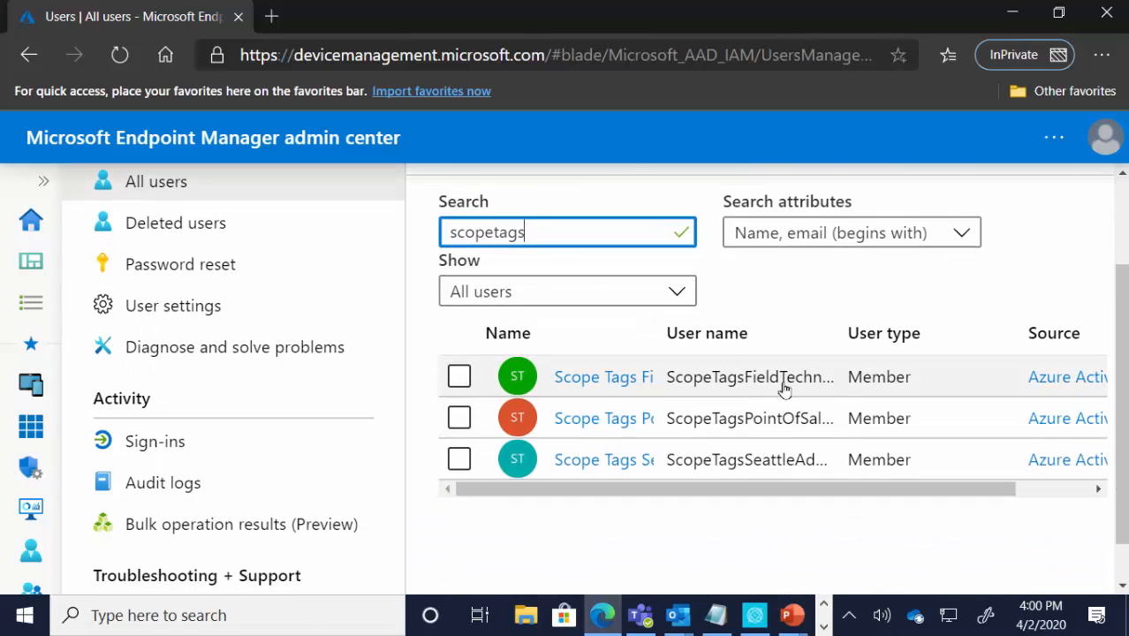
left_click_drag(835, 340, 995, 348)
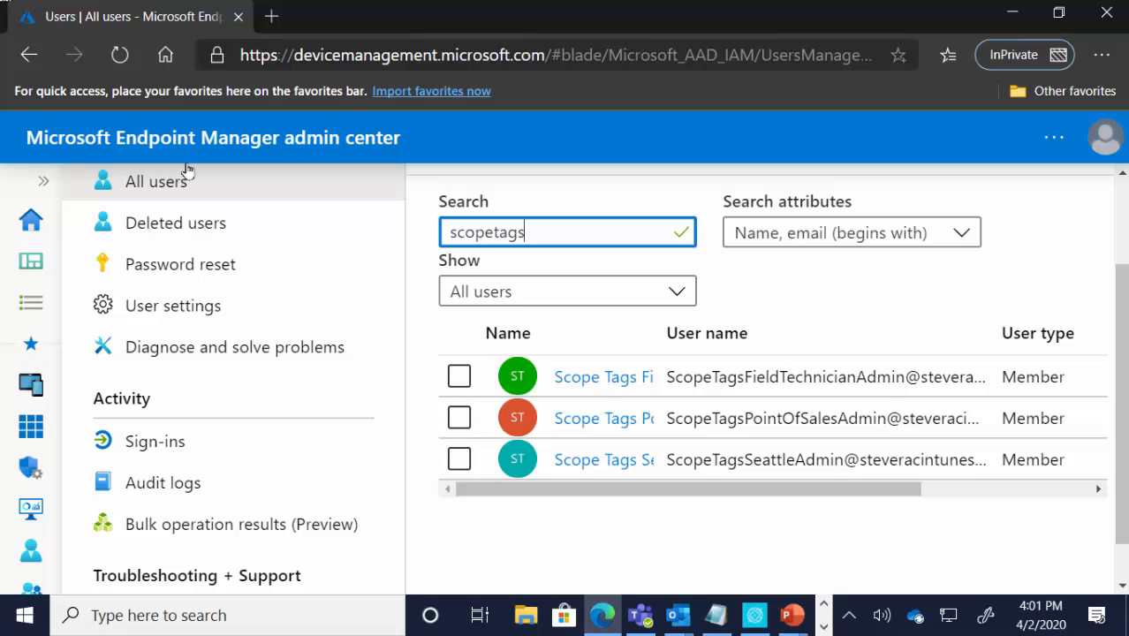
Step: Open the list of all groups and search it for "scopetag"
left_click(43, 181)
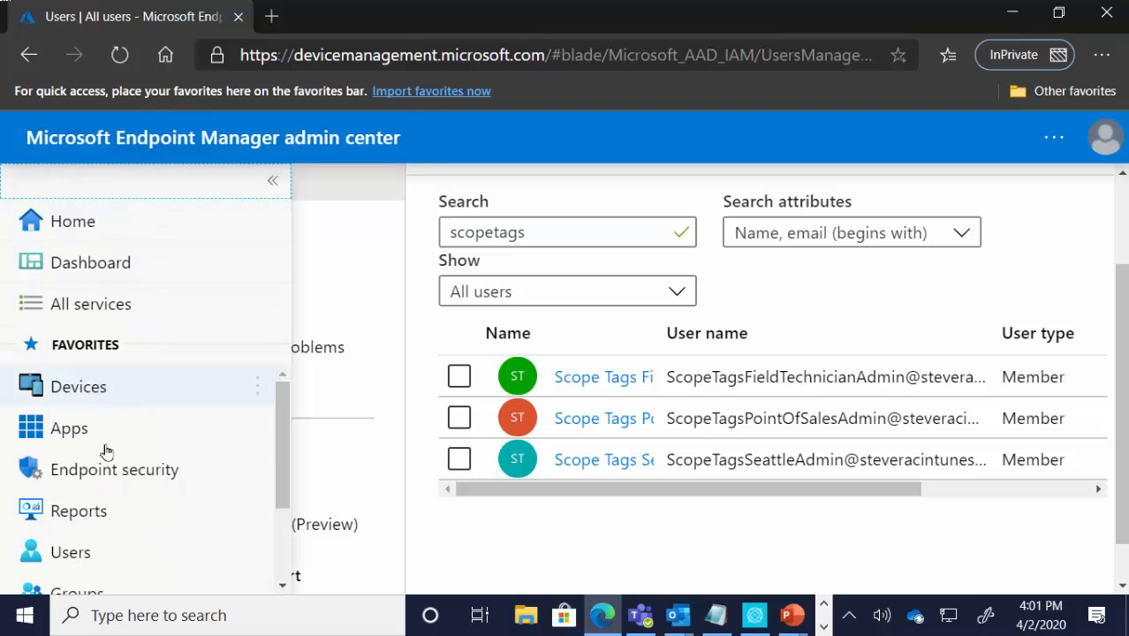
scroll(106, 453, "down", 3)
left_click(116, 490)
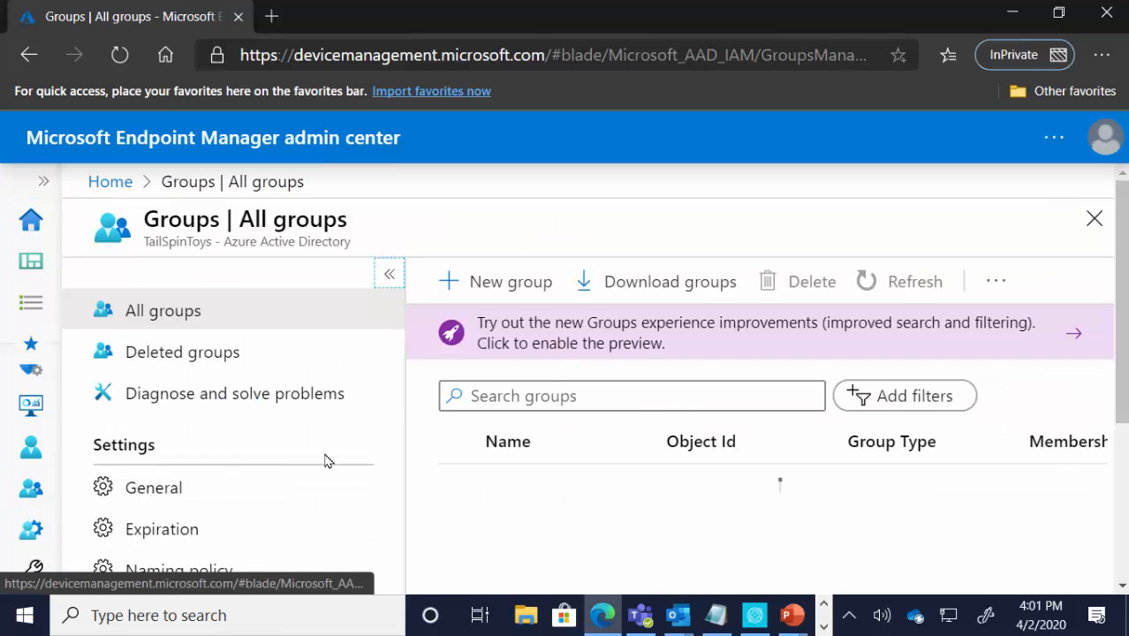
left_click(547, 395)
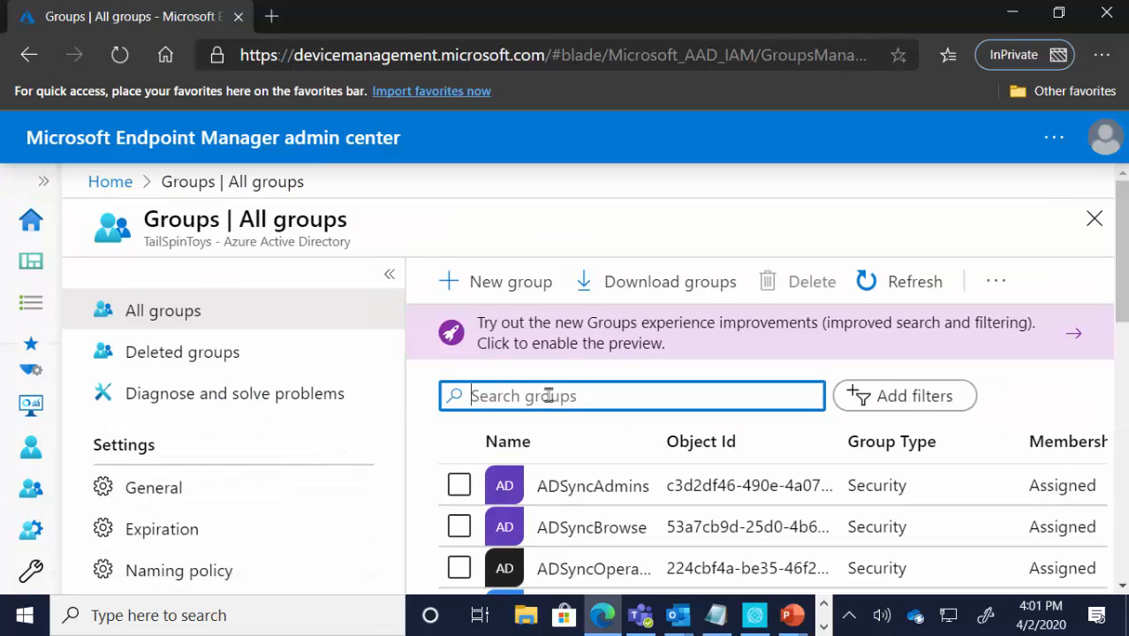
type("scopetag")
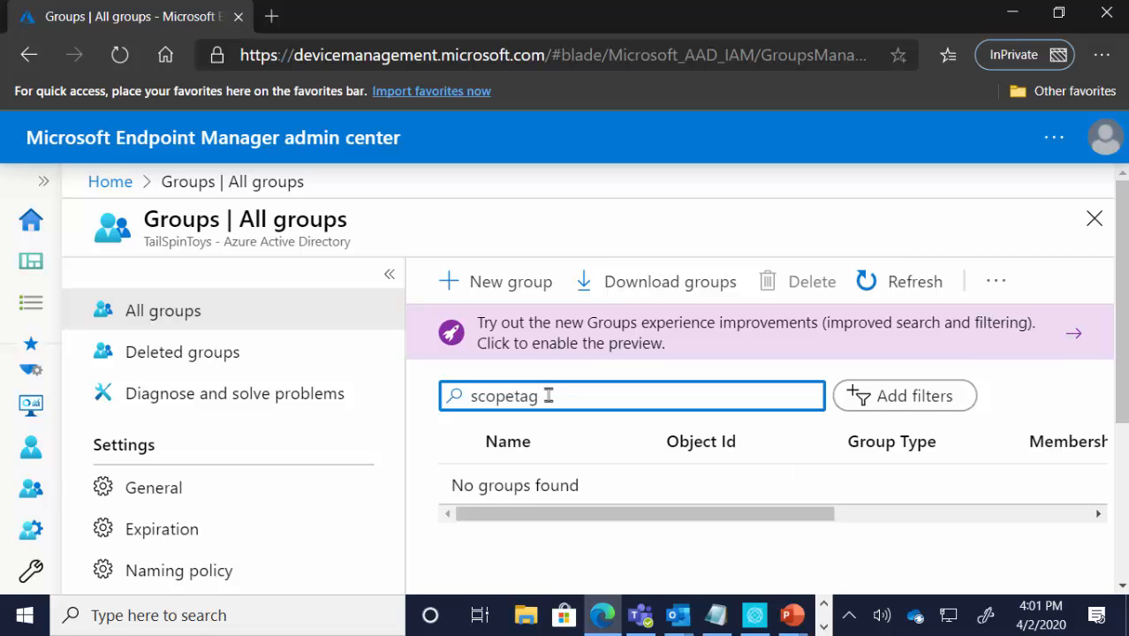
Step: Search all groups for "scope" and widen the Name column to show the full group names
key("BackSpace")
key("BackSpace")
key("BackSpace")
key("BackSpace")
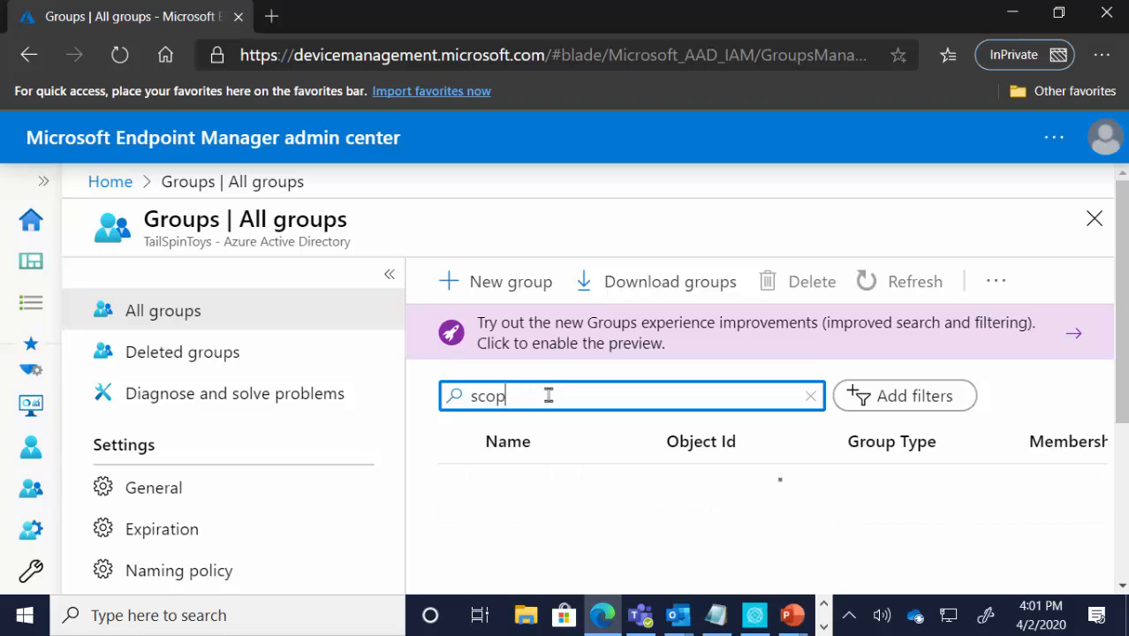
type("e")
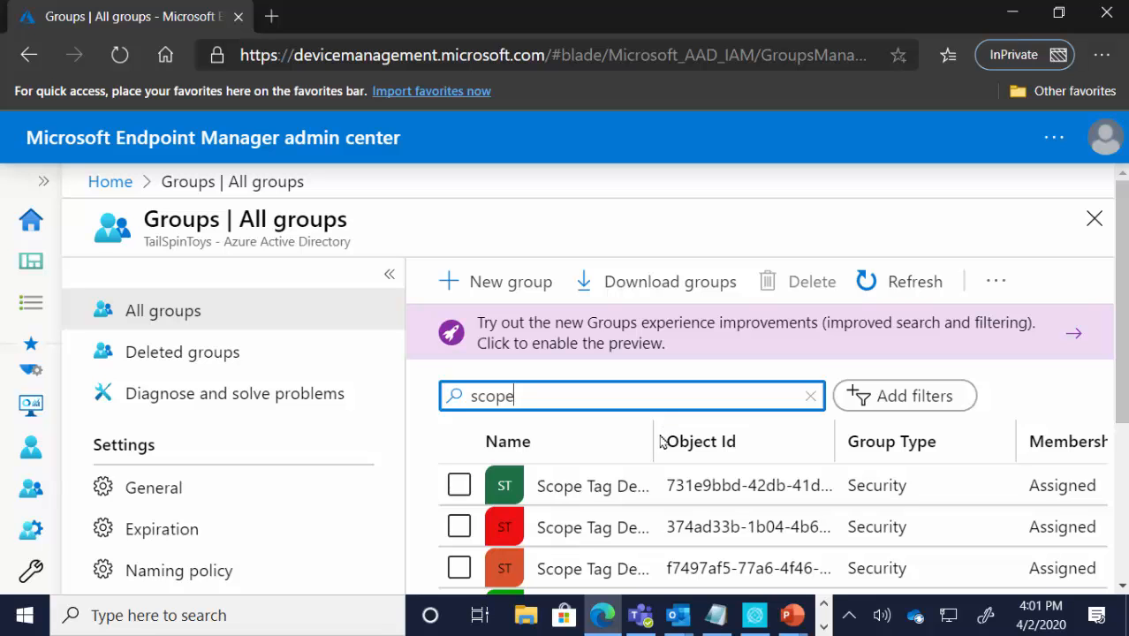
left_click_drag(655, 434, 844, 427)
scroll(795, 437, "down", 3)
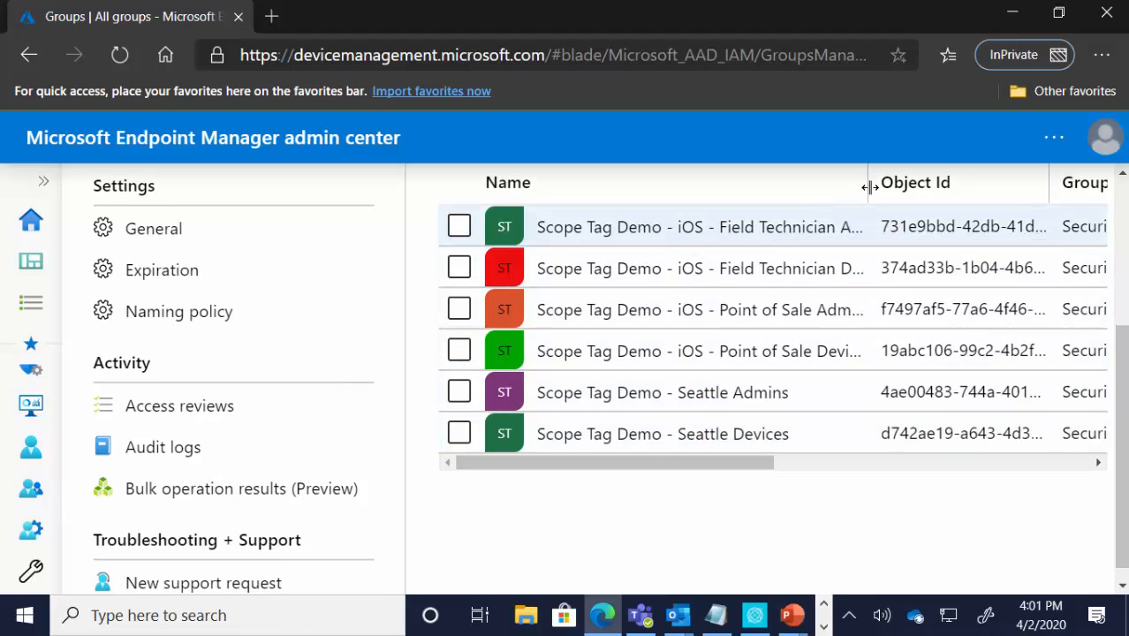
left_click_drag(872, 182, 971, 188)
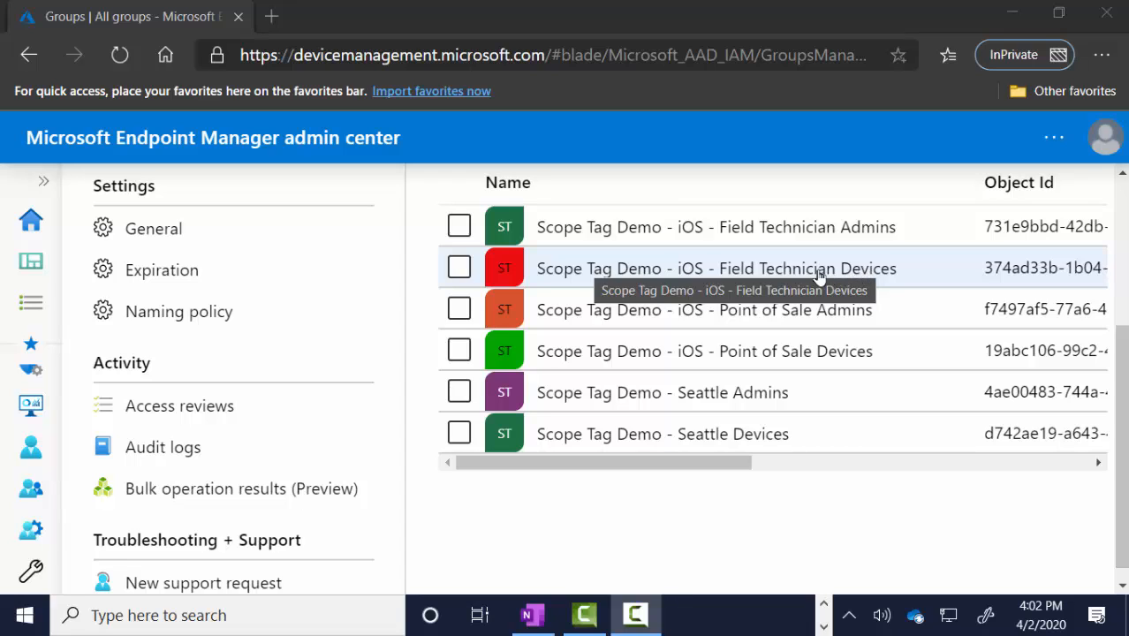
Step: Check the members of the Scope Tag Demo iOS Field Technician Admins and Field Technician Devices groups
left_click(796, 232)
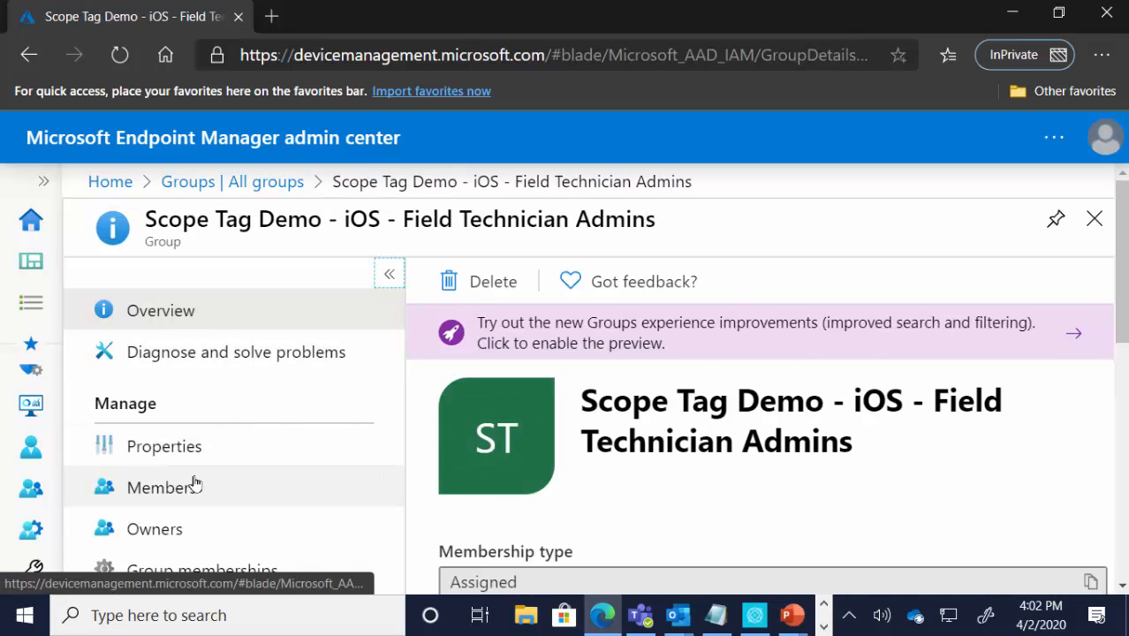
left_click(185, 486)
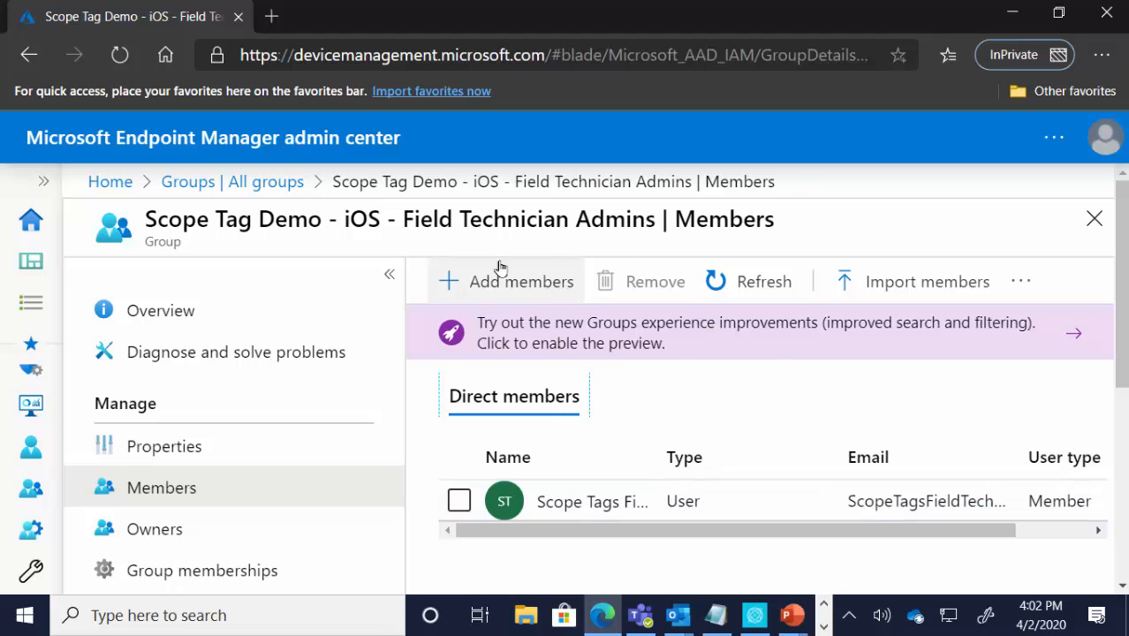
left_click(276, 183)
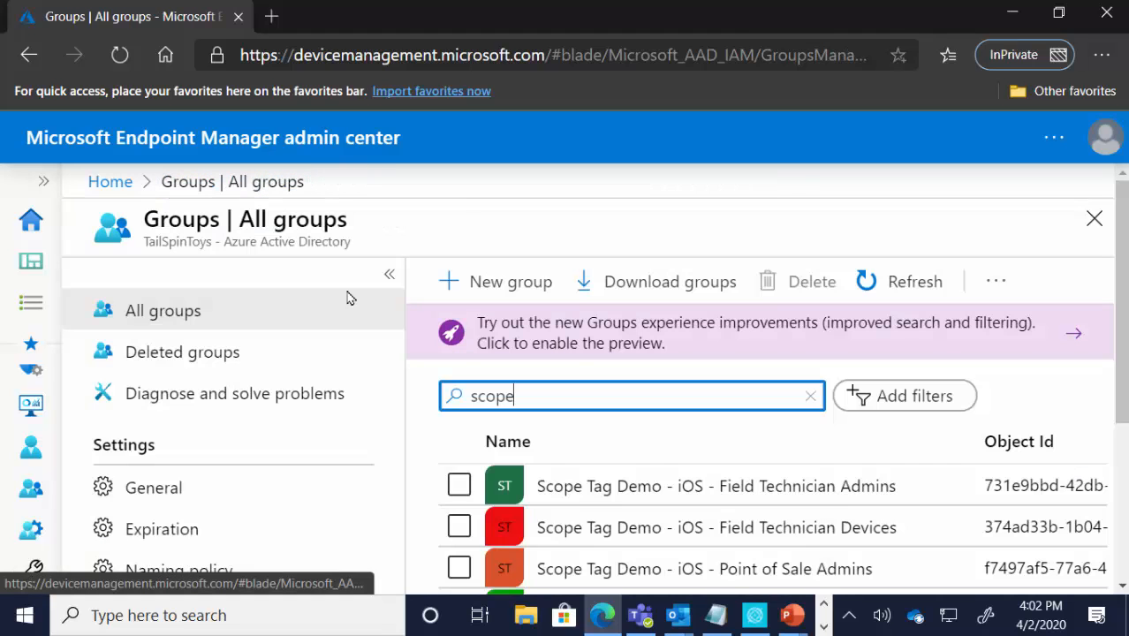
left_click(693, 528)
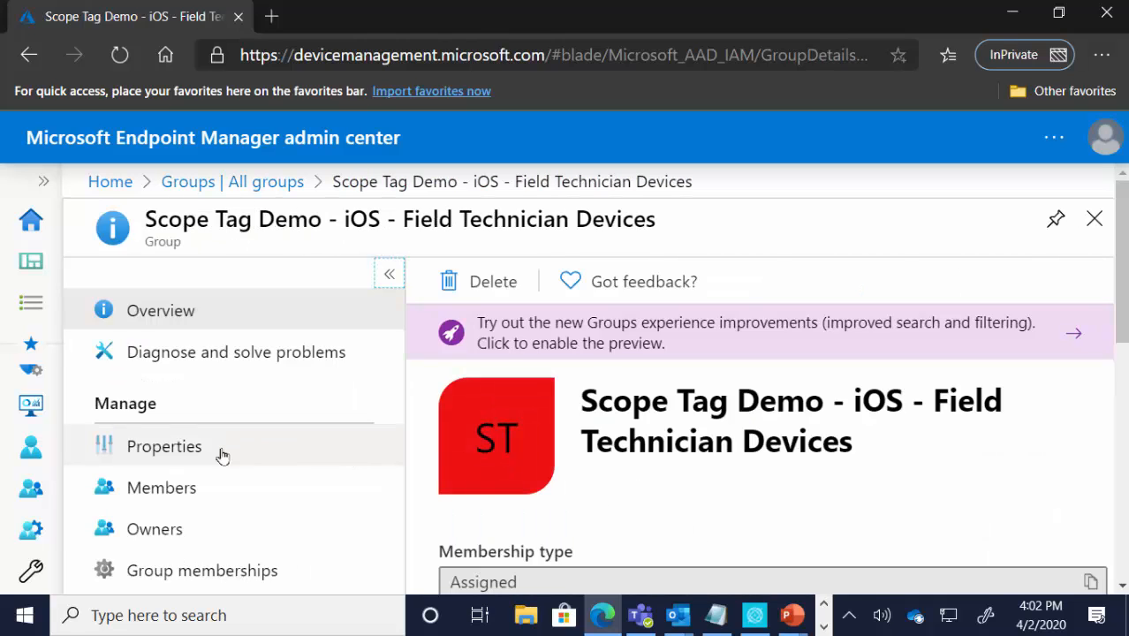
left_click(193, 489)
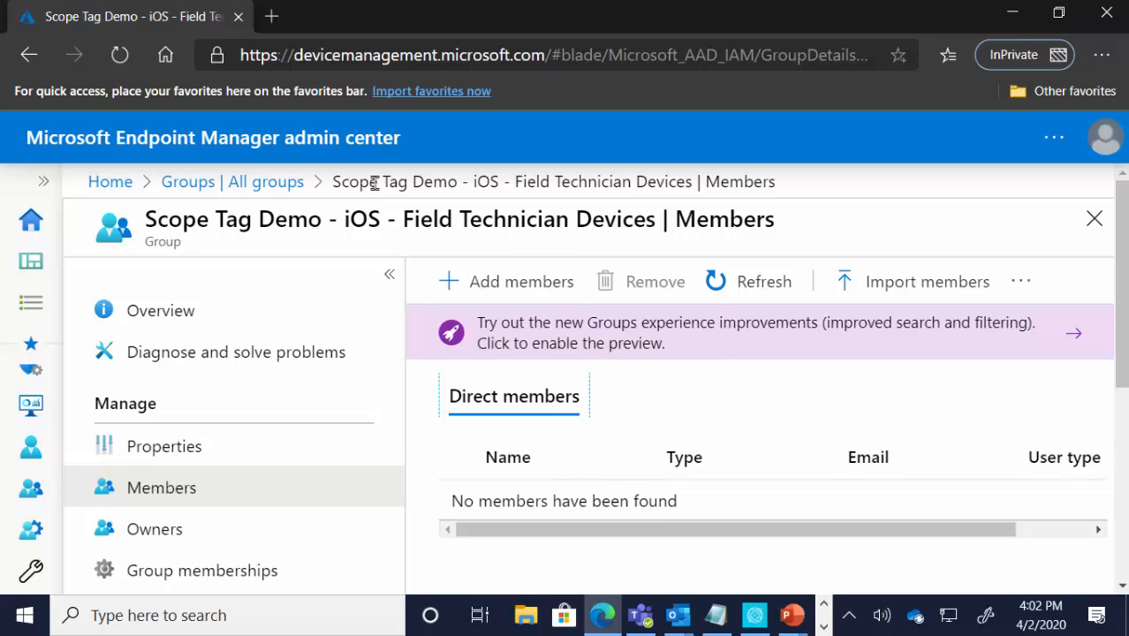
left_click(288, 181)
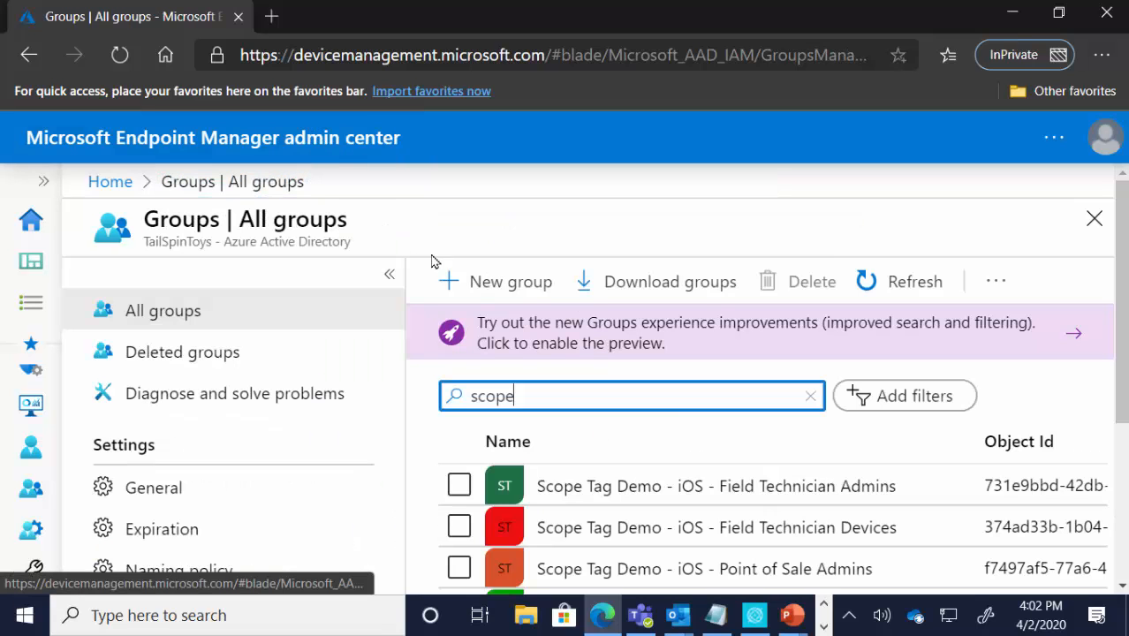
Step: Check the members of the Scope Tag Demo iOS Point of Sale Admins and Point of Sale Devices groups
scroll(699, 433, "down", 2)
left_click(692, 448)
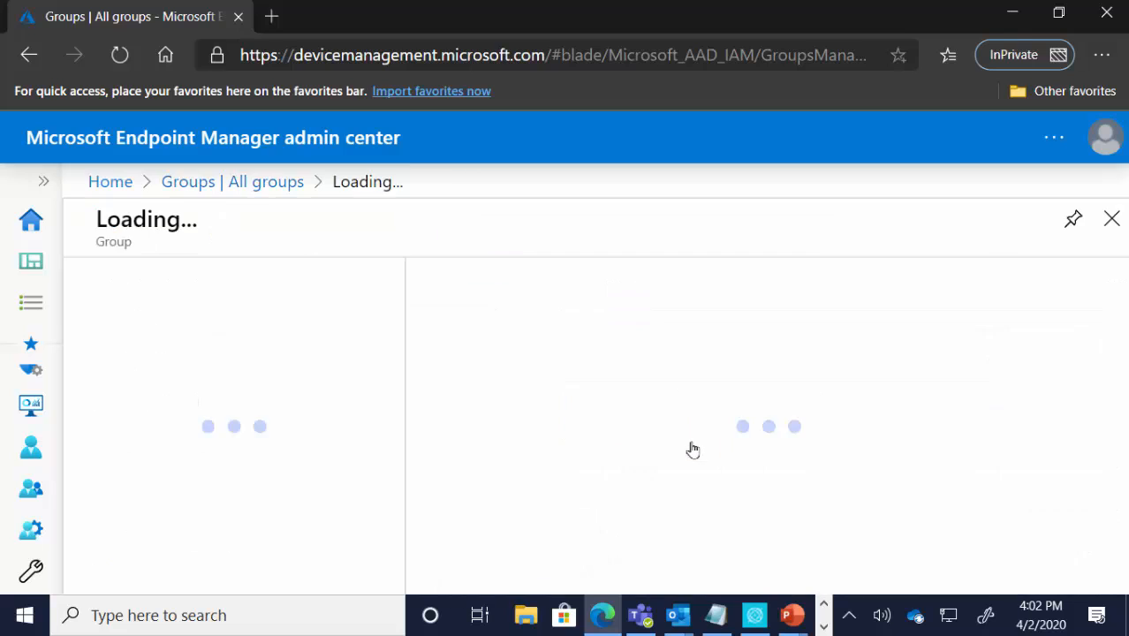
left_click(196, 493)
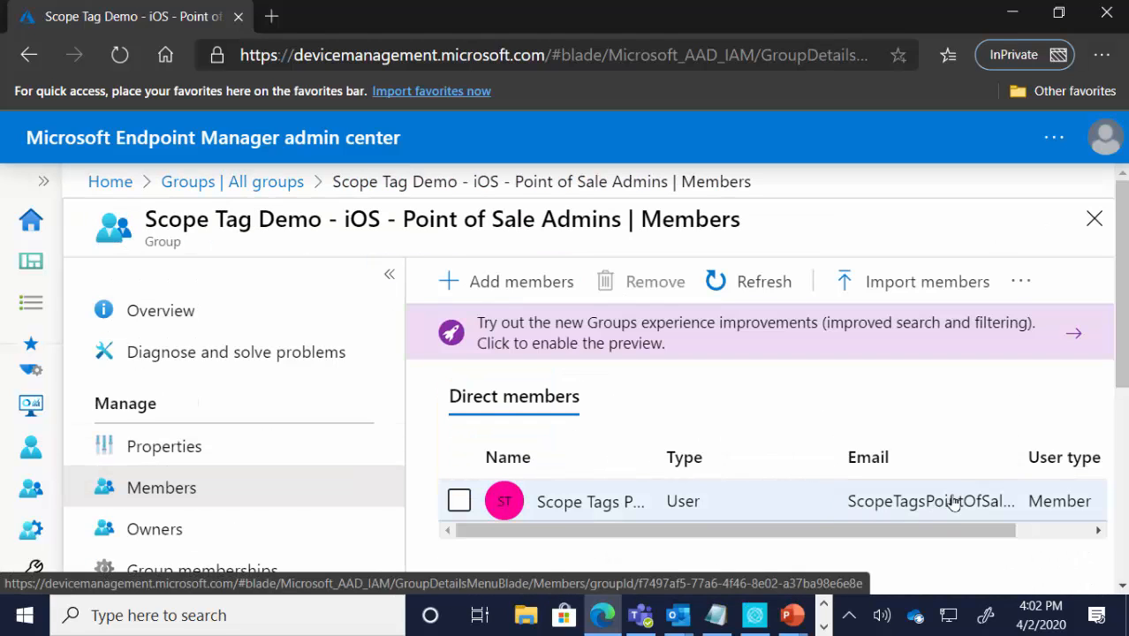
left_click(277, 183)
scroll(733, 488, "down", 3)
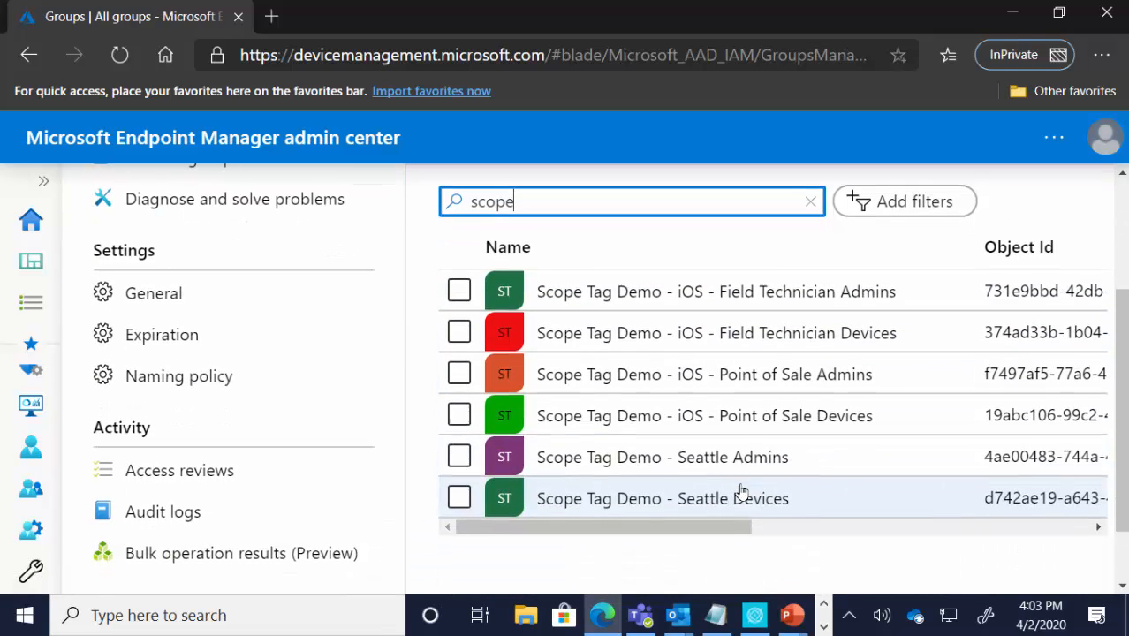
left_click(733, 418)
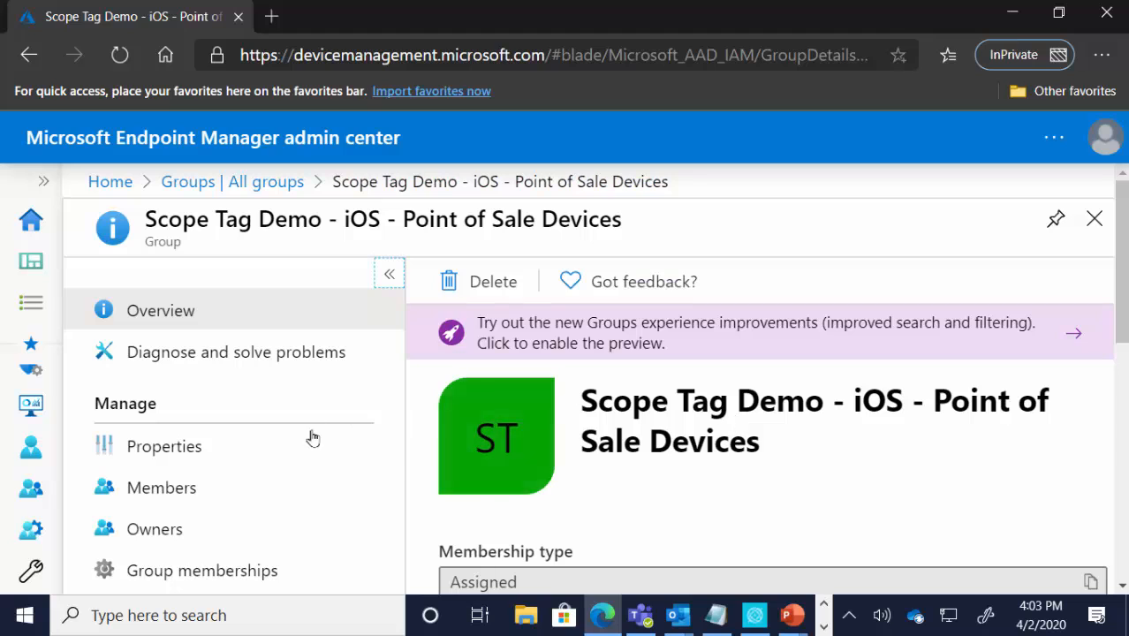
left_click(192, 491)
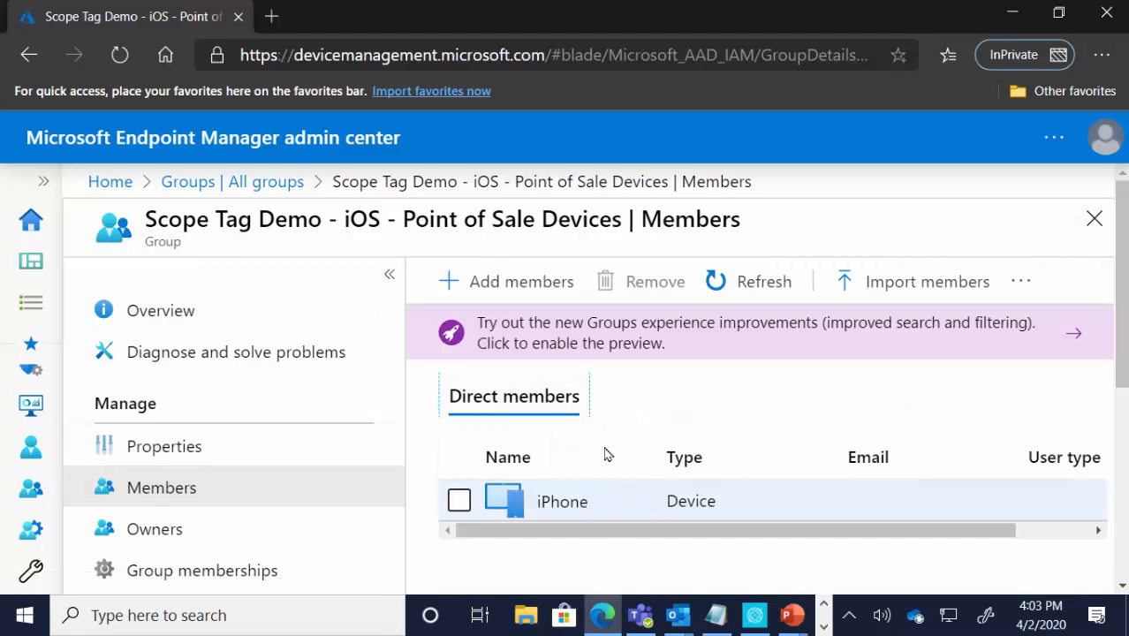
left_click(270, 185)
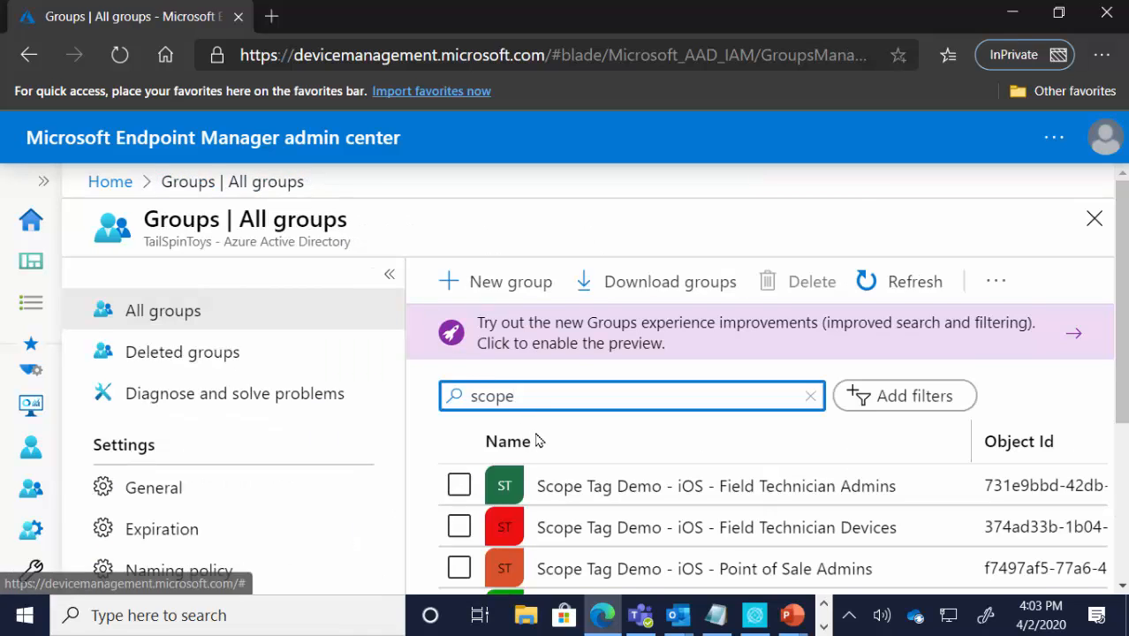
Step: Check the members of the Scope Tag Demo Seattle Admins and Seattle Devices groups
scroll(547, 446, "down", 3)
left_click(608, 470)
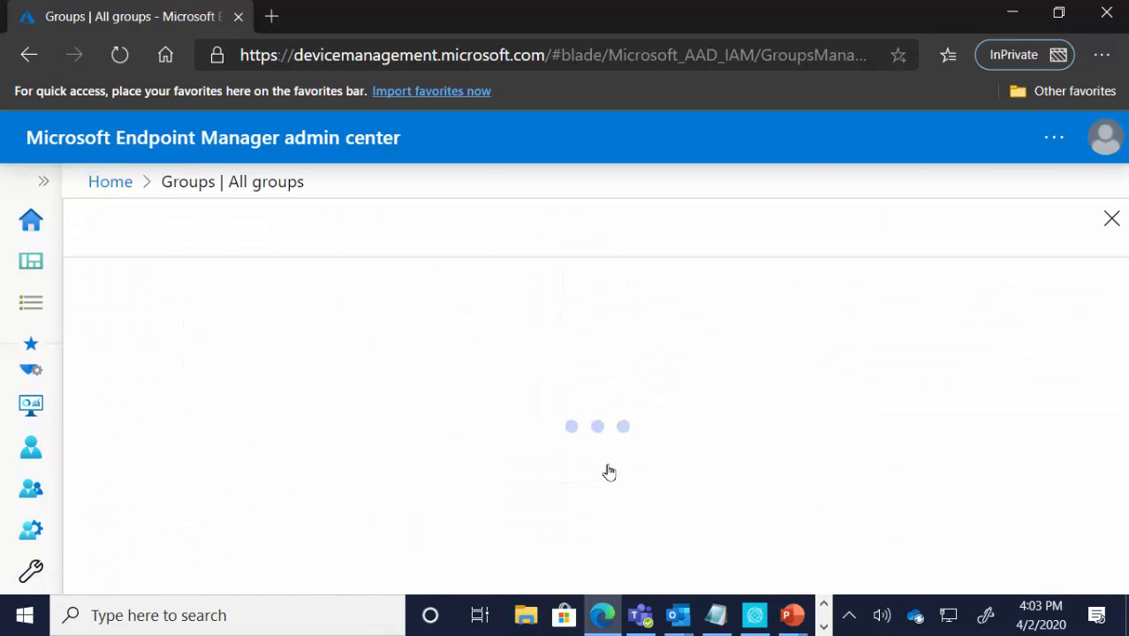
left_click(222, 496)
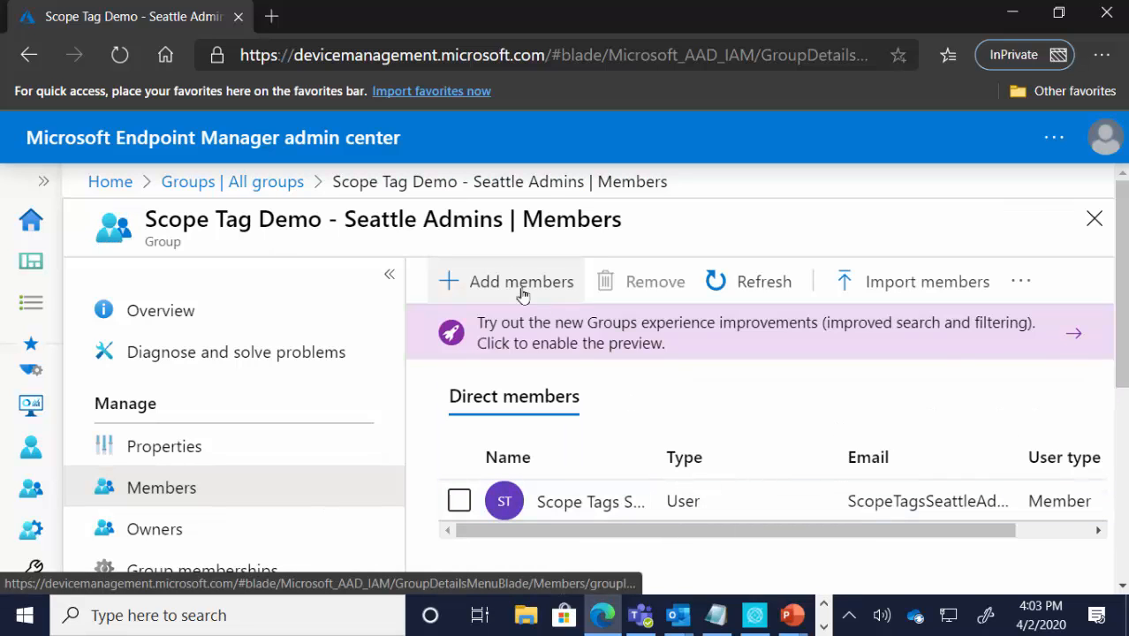
left_click(275, 186)
scroll(668, 478, "down", 3)
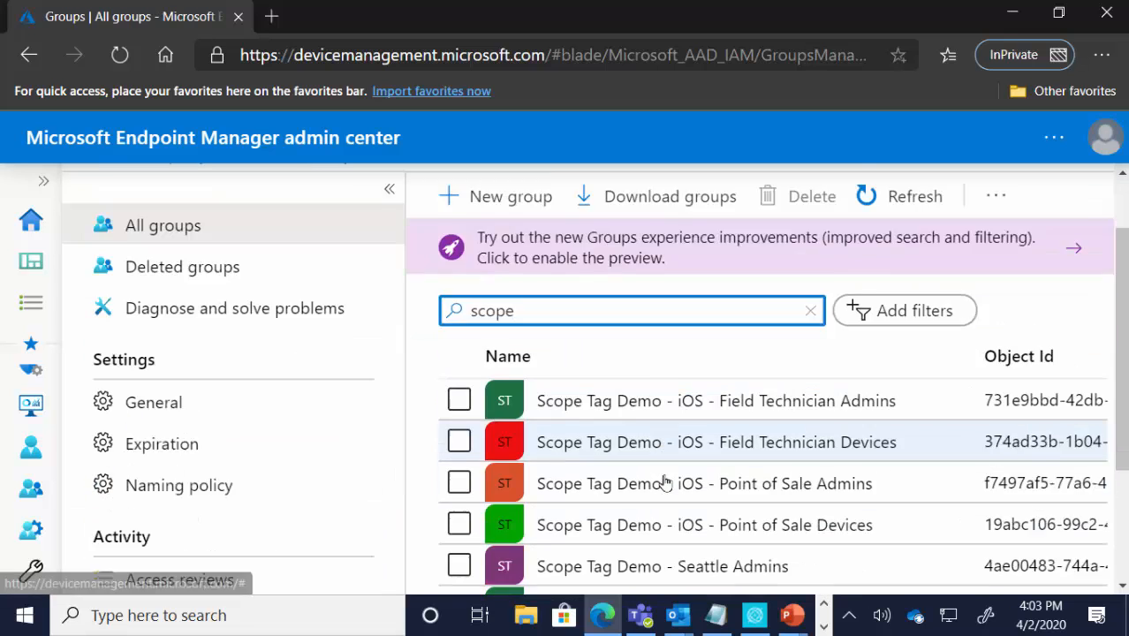
left_click(688, 416)
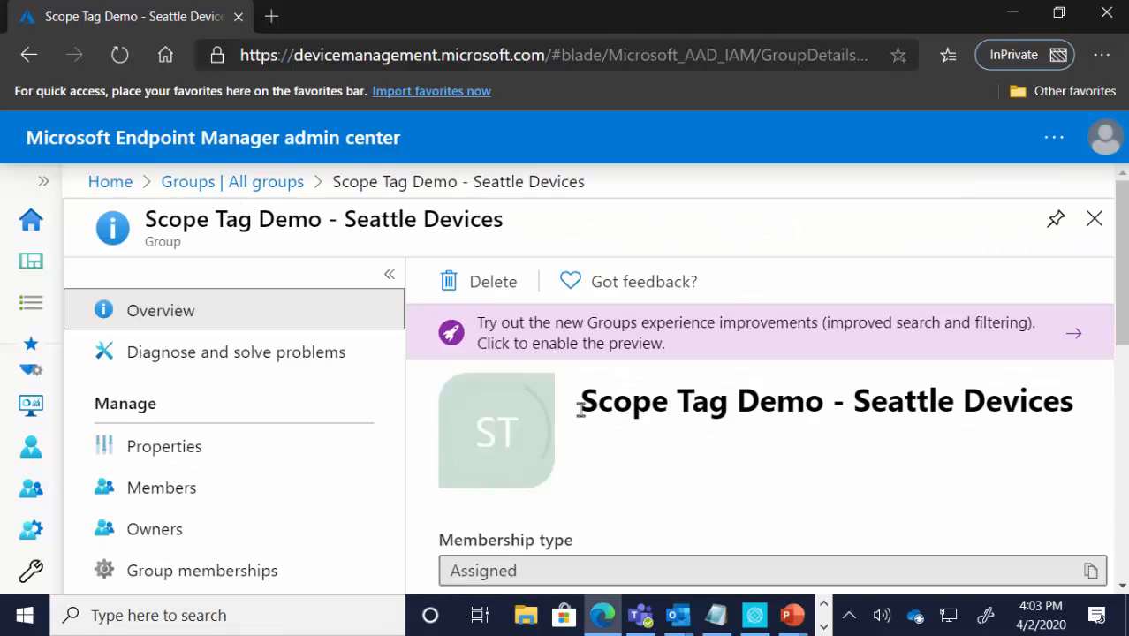
left_click(292, 494)
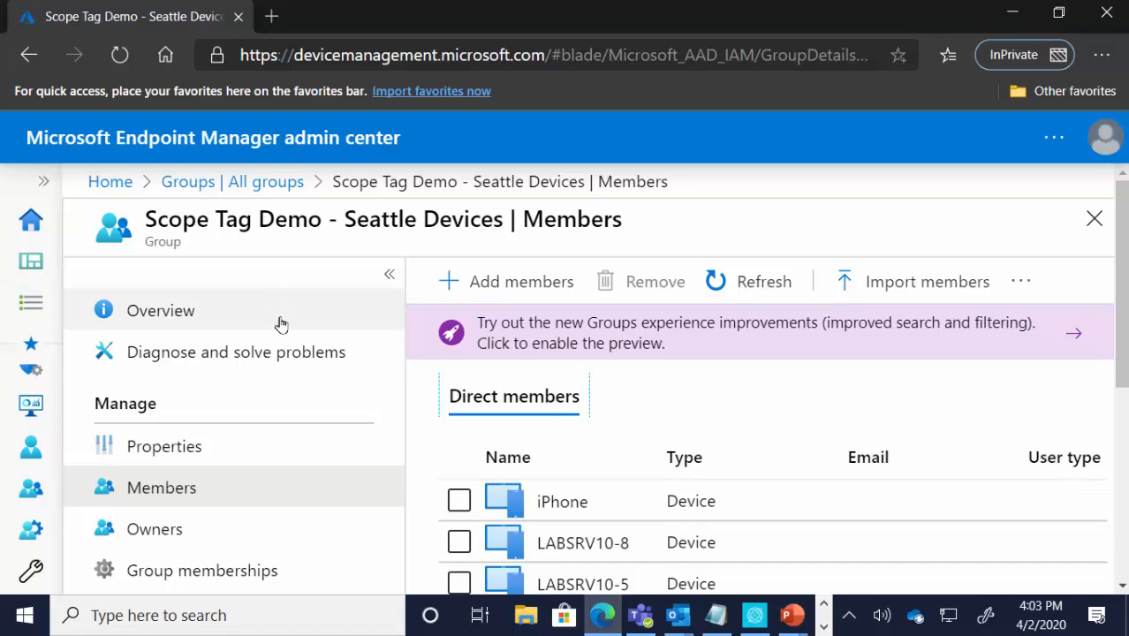
Step: Open the list of all Intune roles under tenant administration and widen the Name column to read the custom role names
left_click(43, 186)
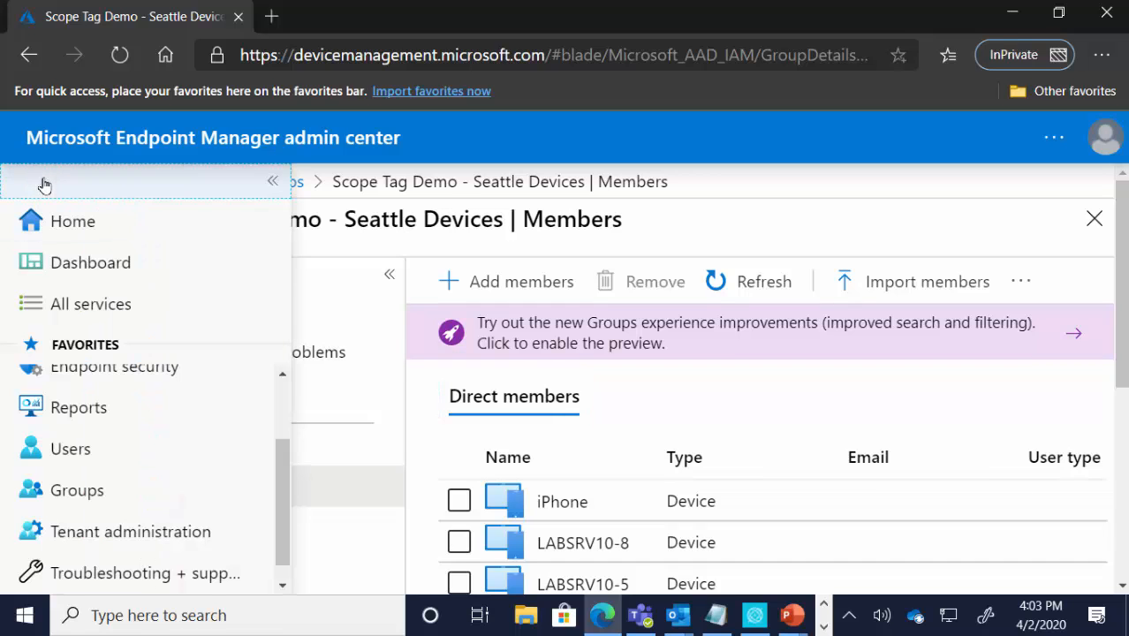
left_click(85, 525)
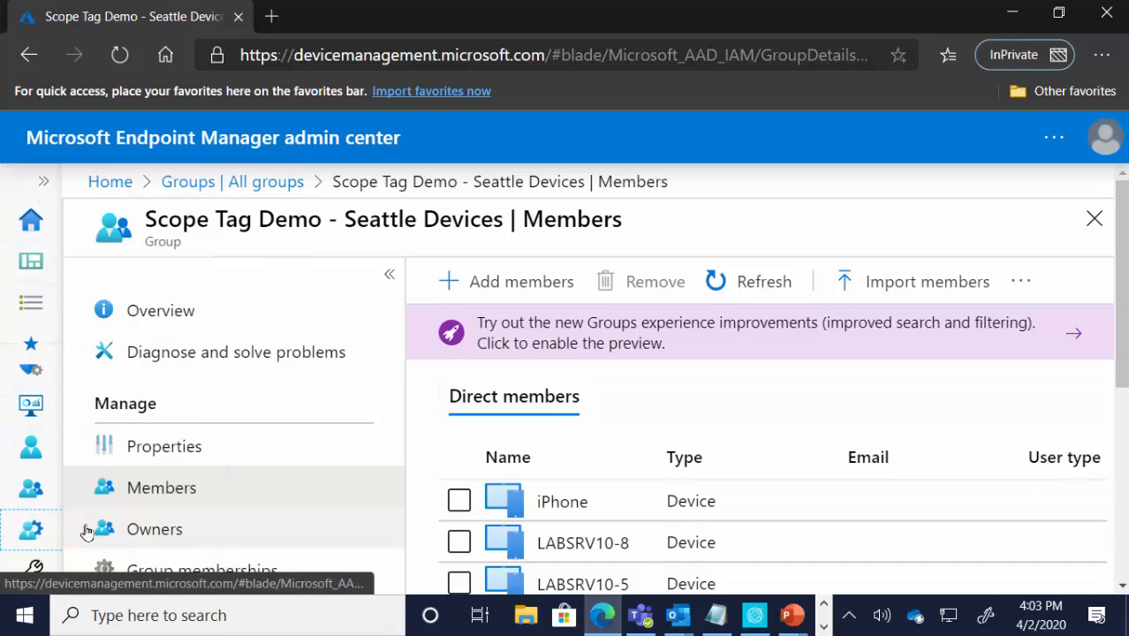
left_click(176, 474)
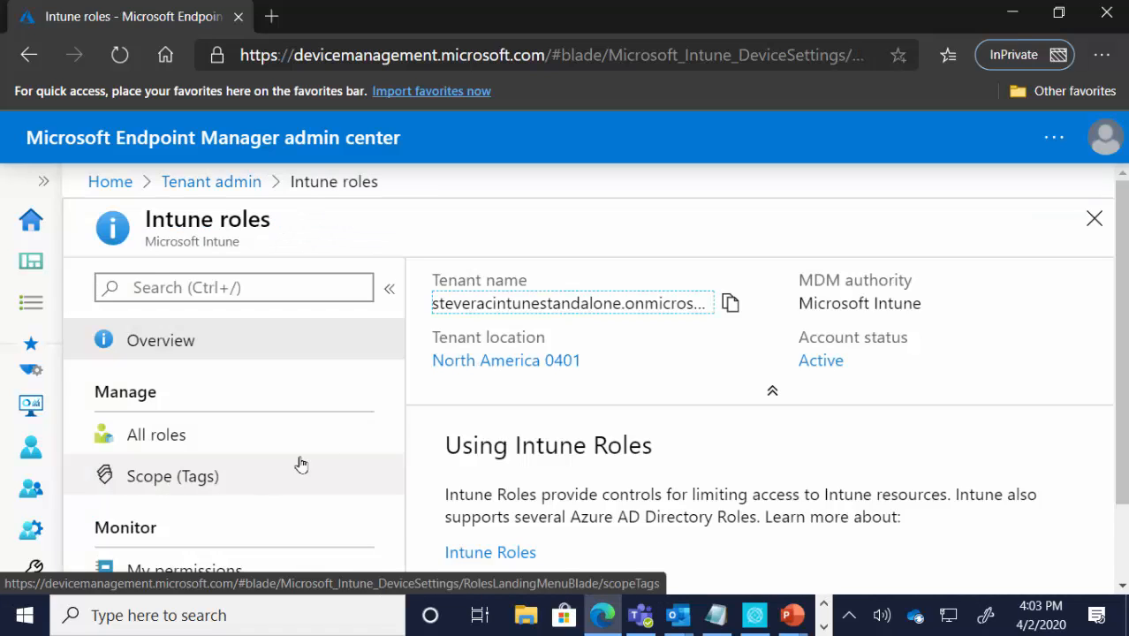
left_click(208, 440)
scroll(638, 441, "down", 4)
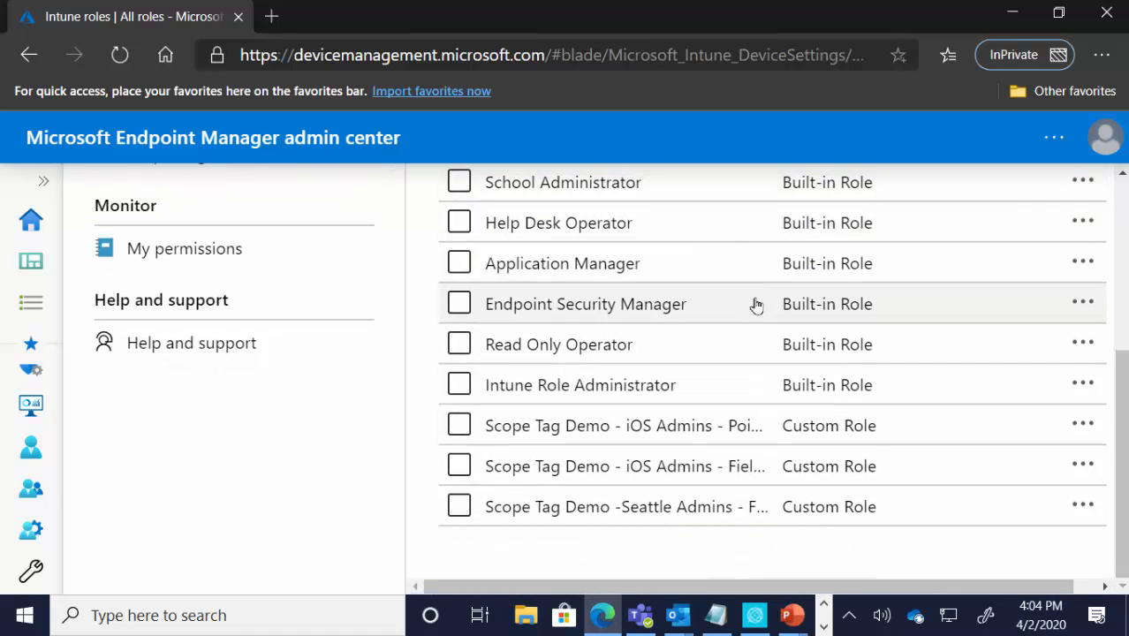
scroll(754, 302, "up", 2)
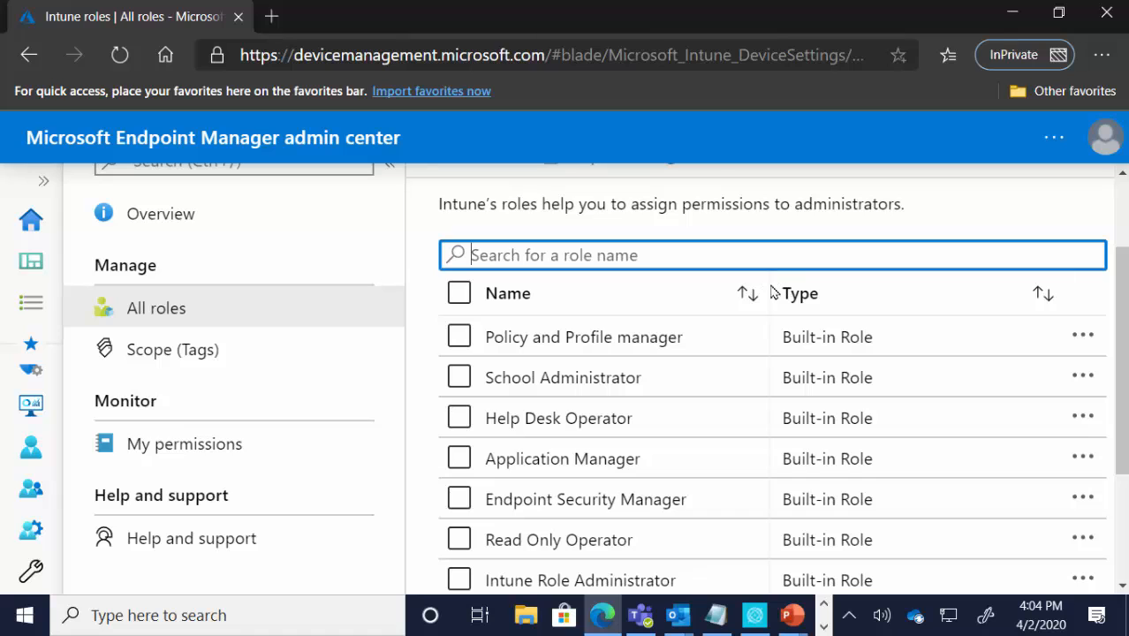
left_click_drag(771, 290, 1028, 285)
scroll(638, 383, "down", 2)
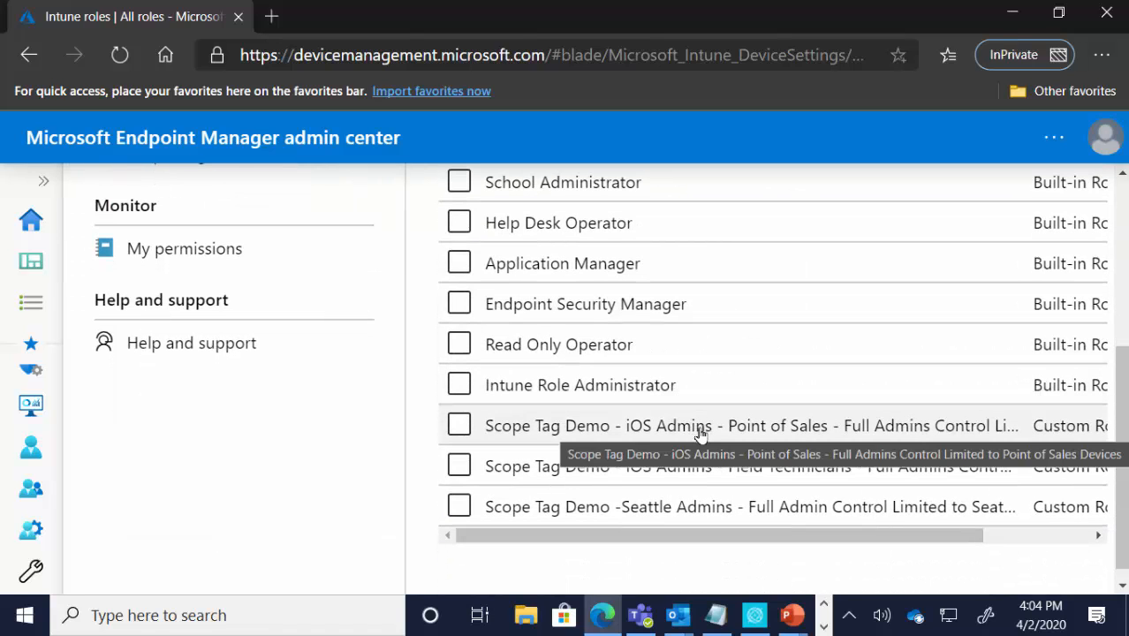
Step: Review the permissions of the iOS Admins - Point of Sales custom role and open its assignments
left_click(699, 430)
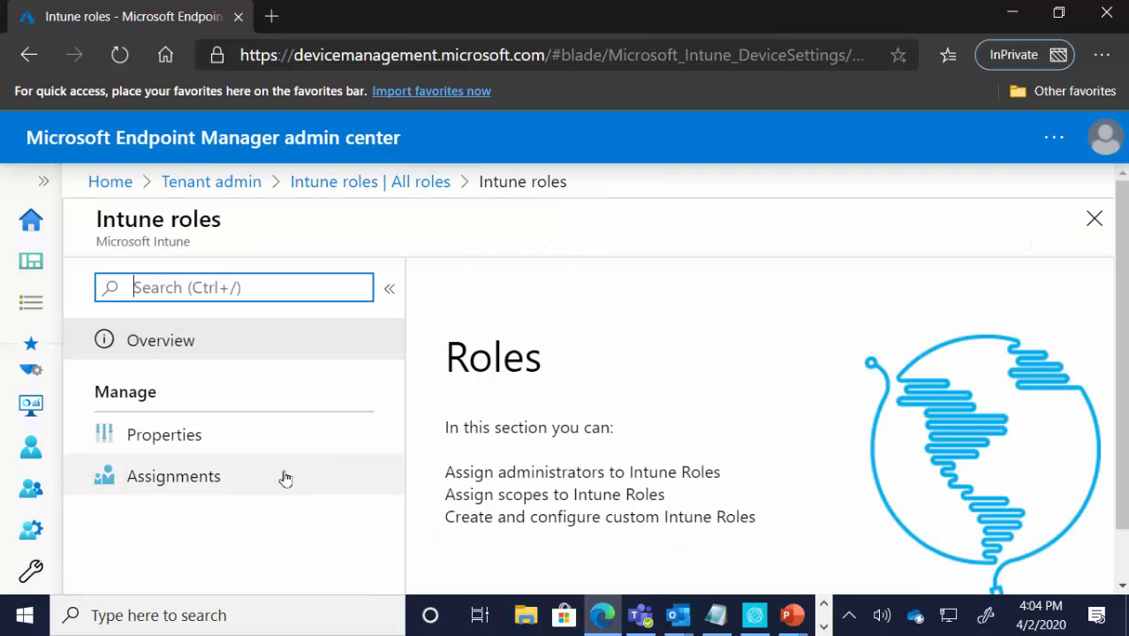
left_click(193, 486)
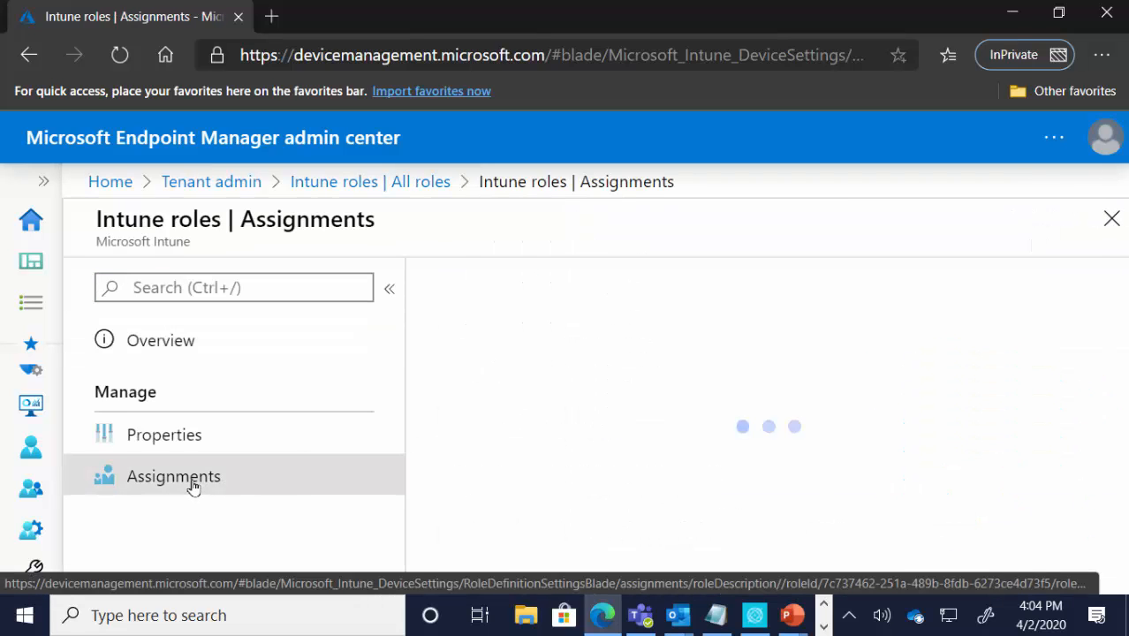
left_click(182, 439)
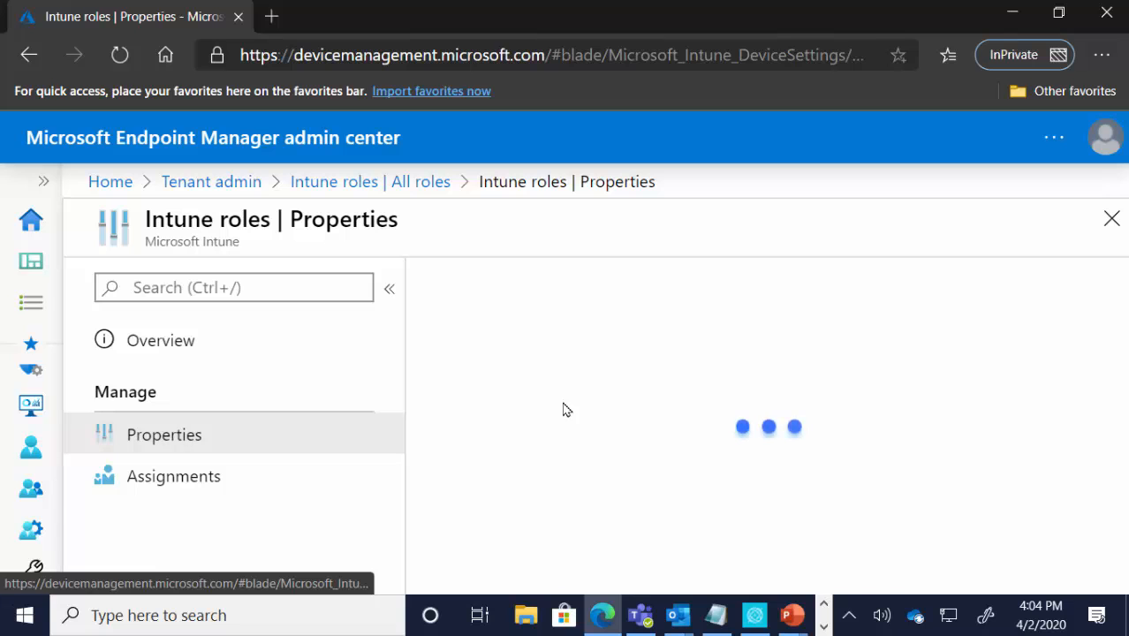
scroll(626, 441, "down", 10)
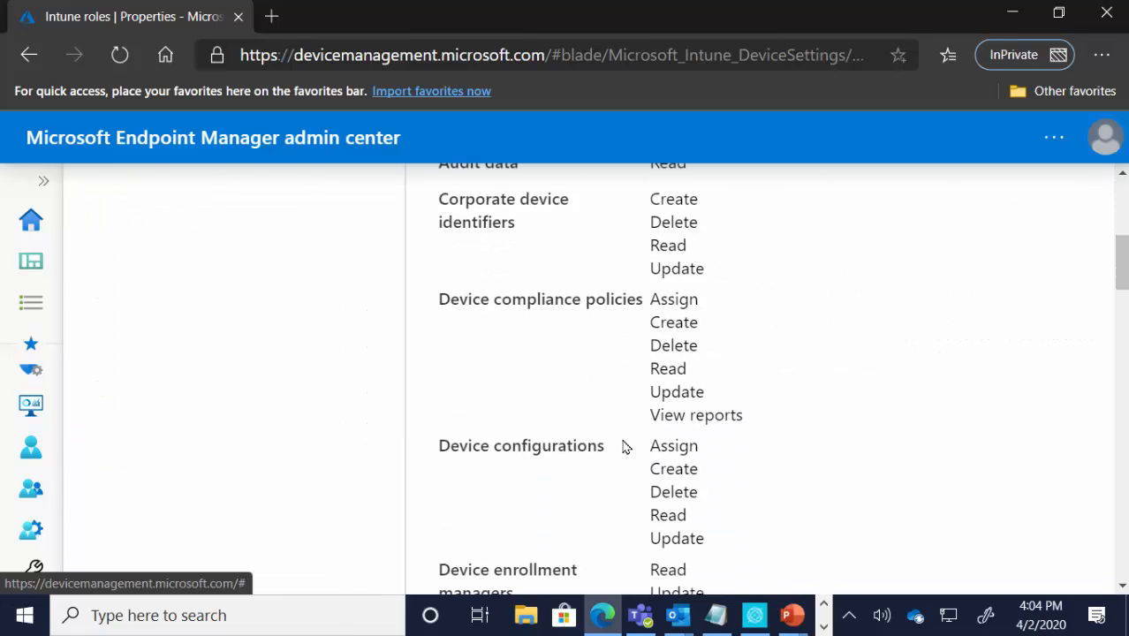
scroll(622, 447, "down", 8)
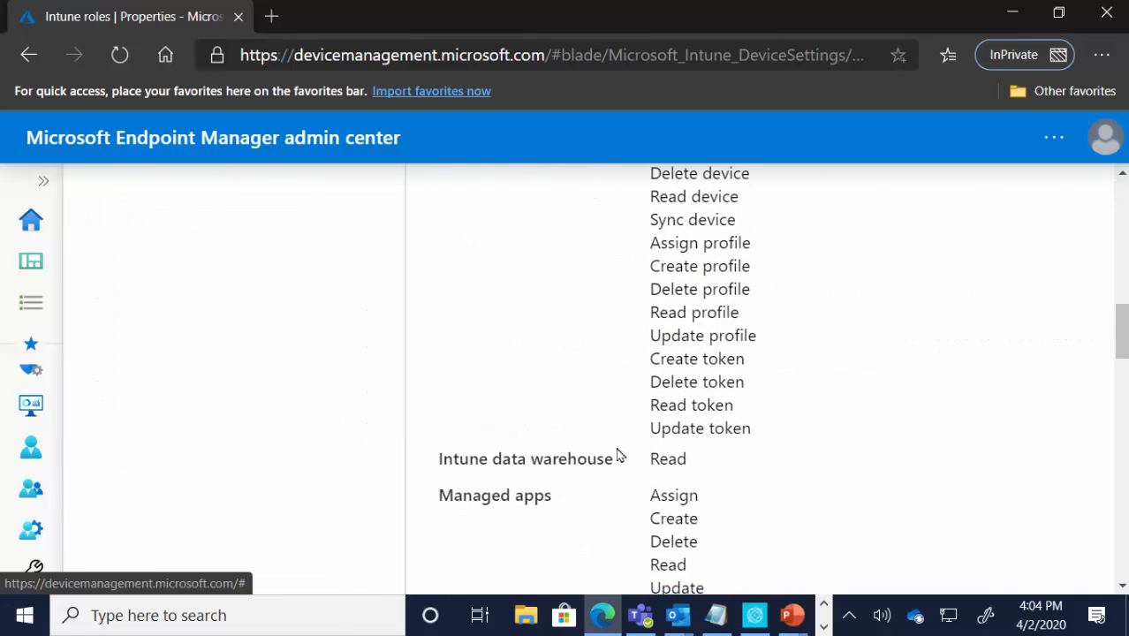
scroll(620, 461, "up", 10)
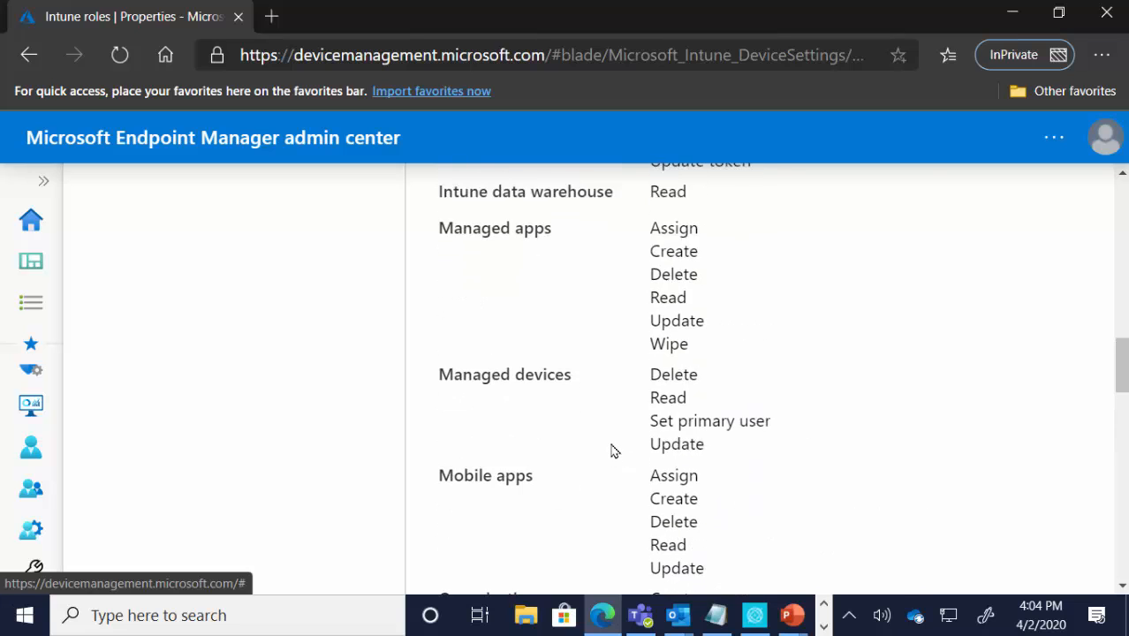
scroll(609, 450, "up", 6)
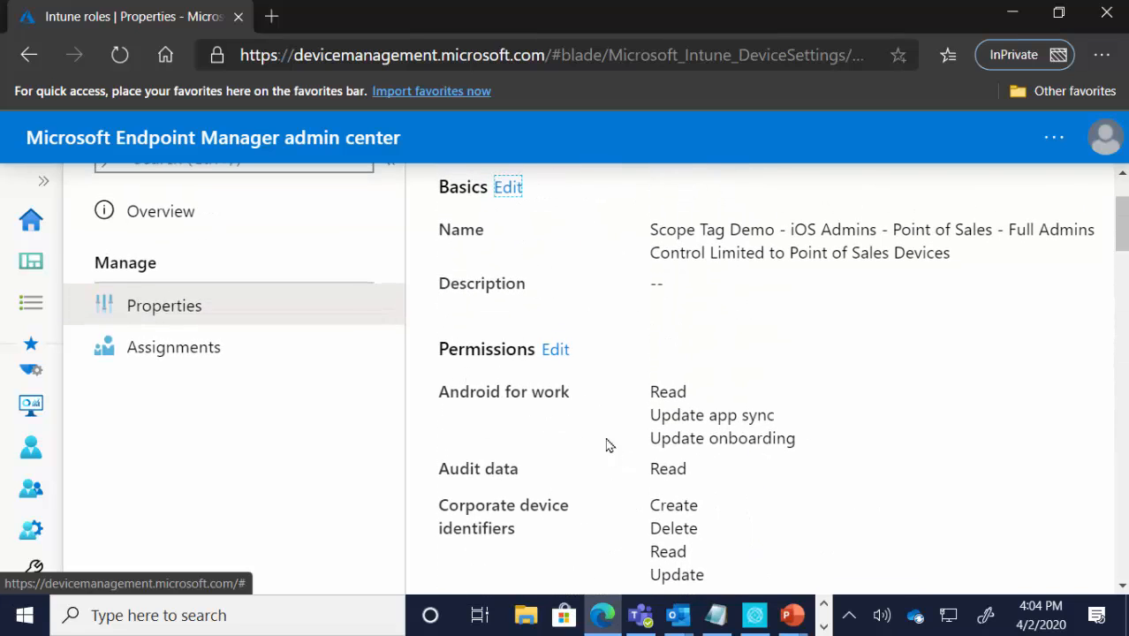
left_click(194, 351)
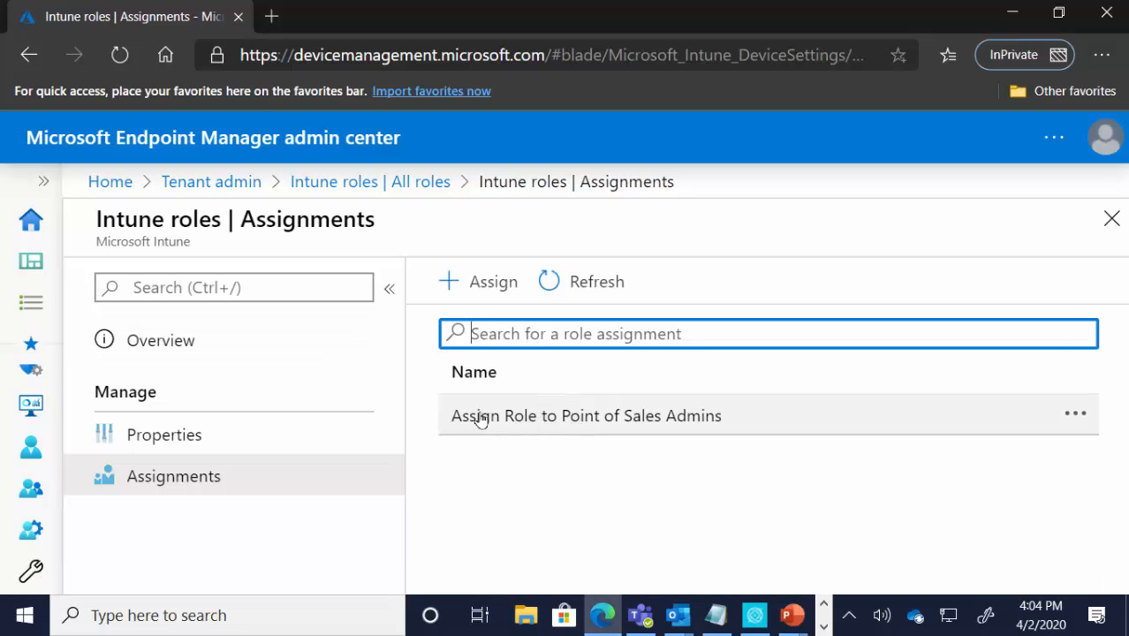
Step: Open the Assign Role to Point of Sales Admins assignment and review its member groups, scope groups and scope tags
left_click(677, 428)
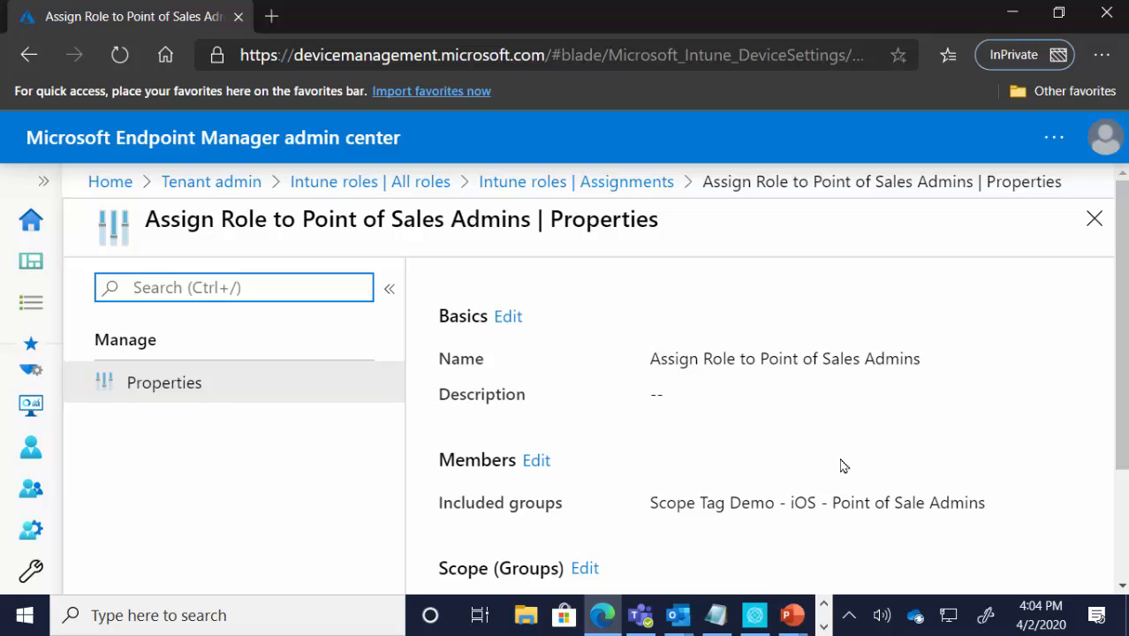
scroll(696, 439, "down", 2)
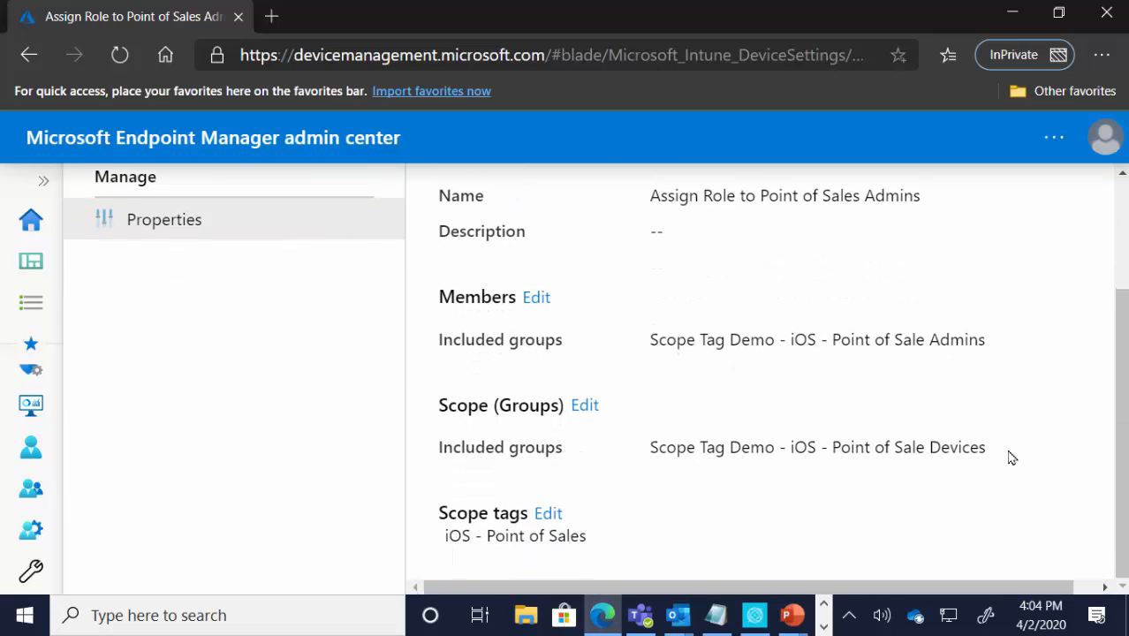
left_click_drag(1002, 456, 642, 467)
left_click(753, 452)
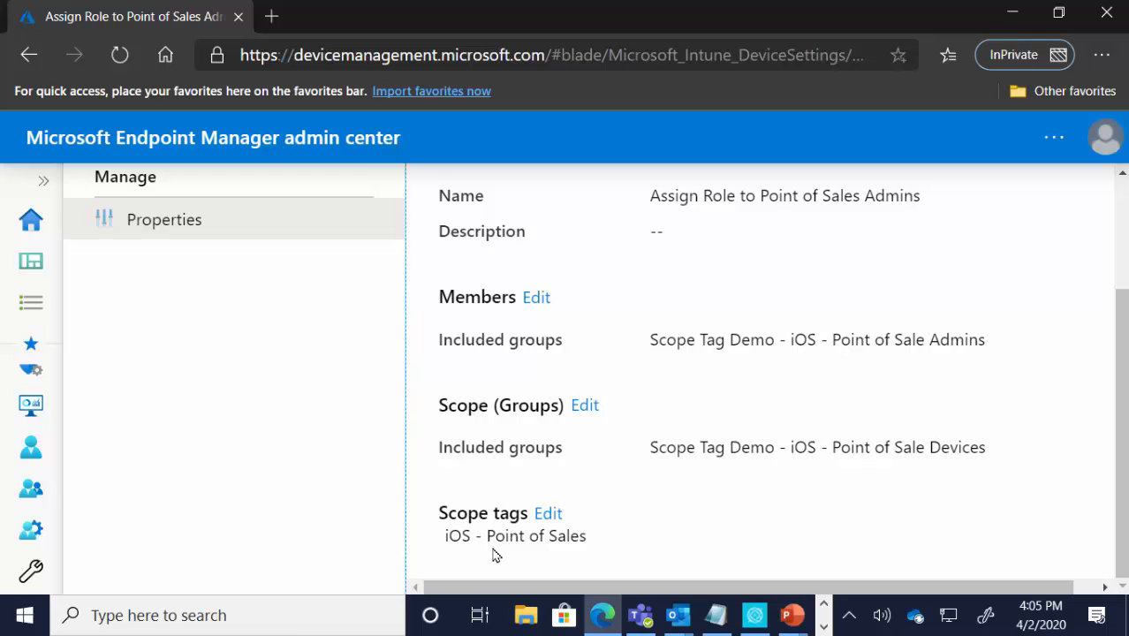
scroll(564, 499, "up", 3)
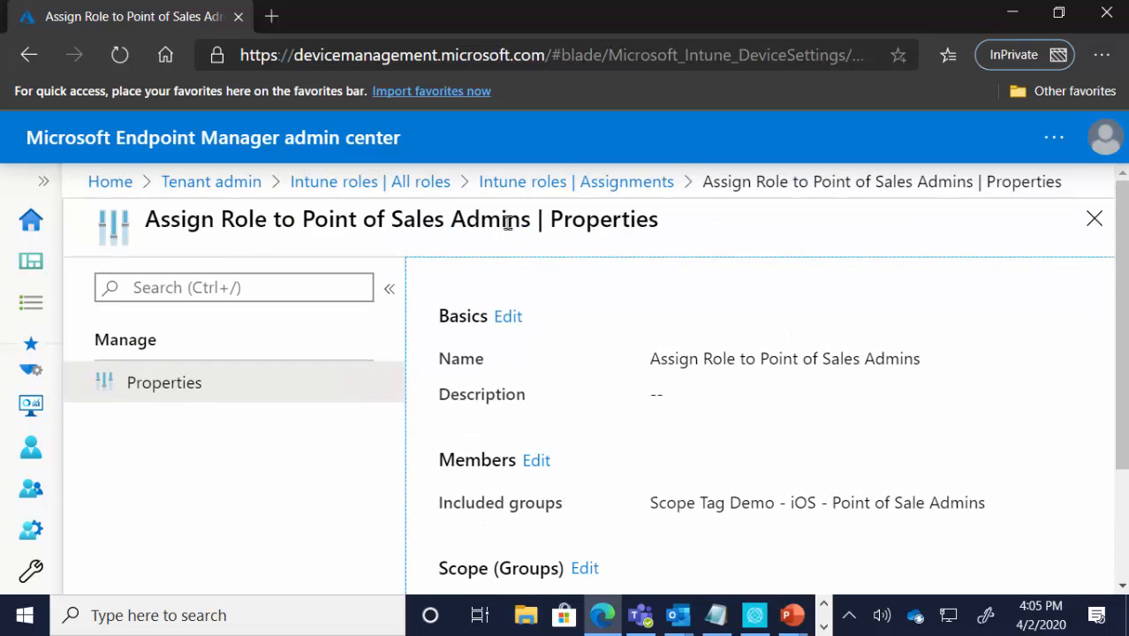
Step: Open the role assignment of the iOS Admins - Field Technicians custom role and review its members, scope groups and scope tags
left_click(565, 189)
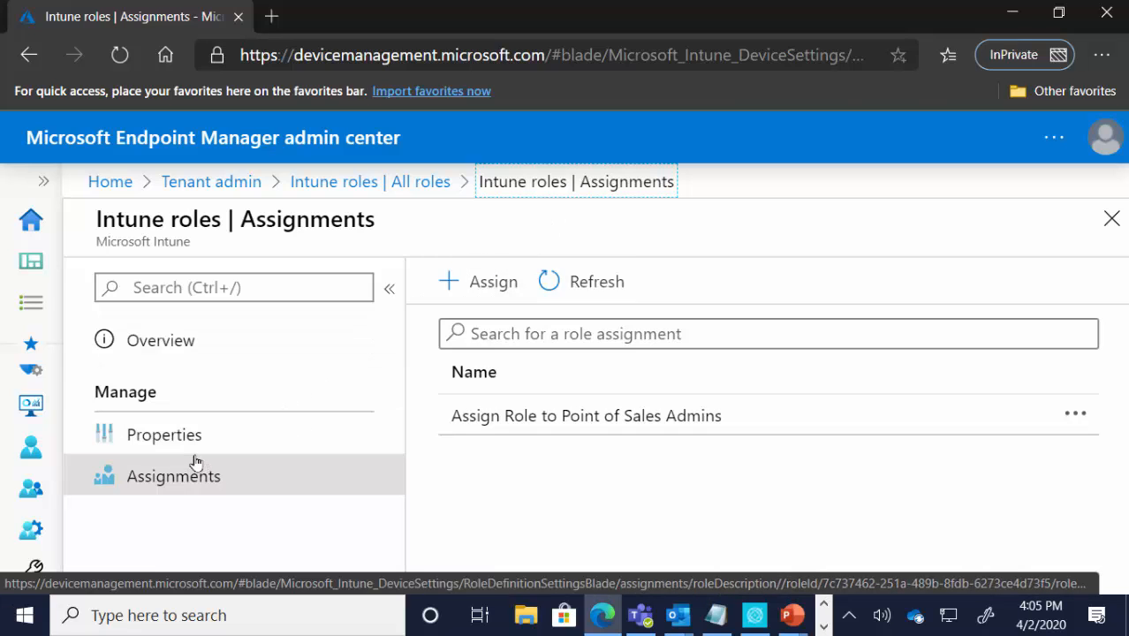
left_click(409, 192)
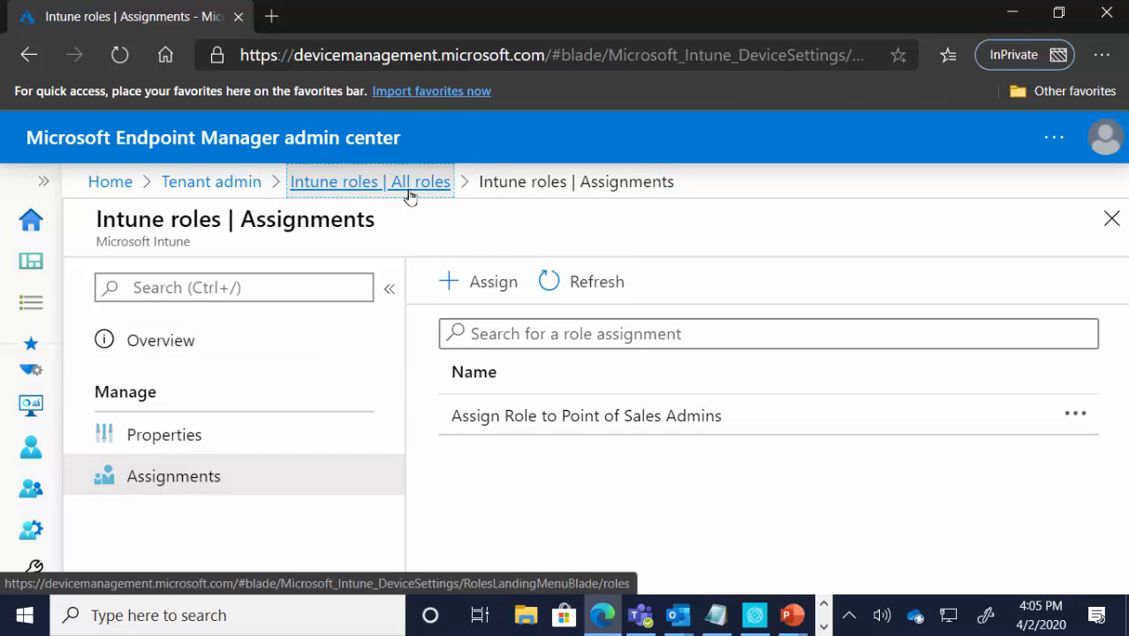
scroll(555, 439, "down", 3)
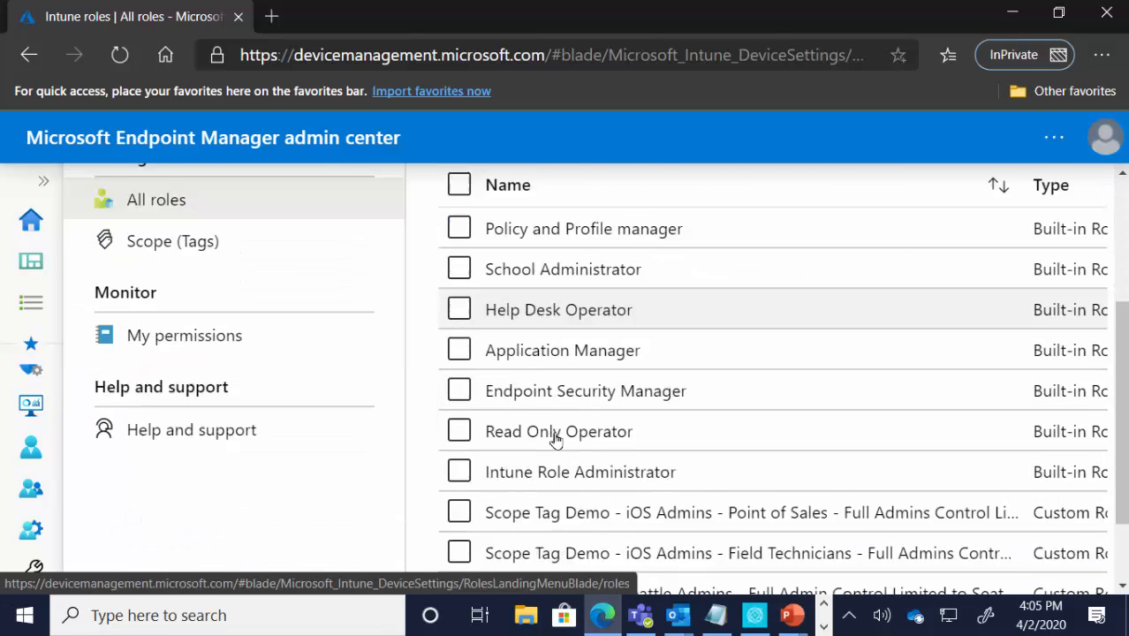
scroll(554, 439, "down", 3)
left_click(564, 448)
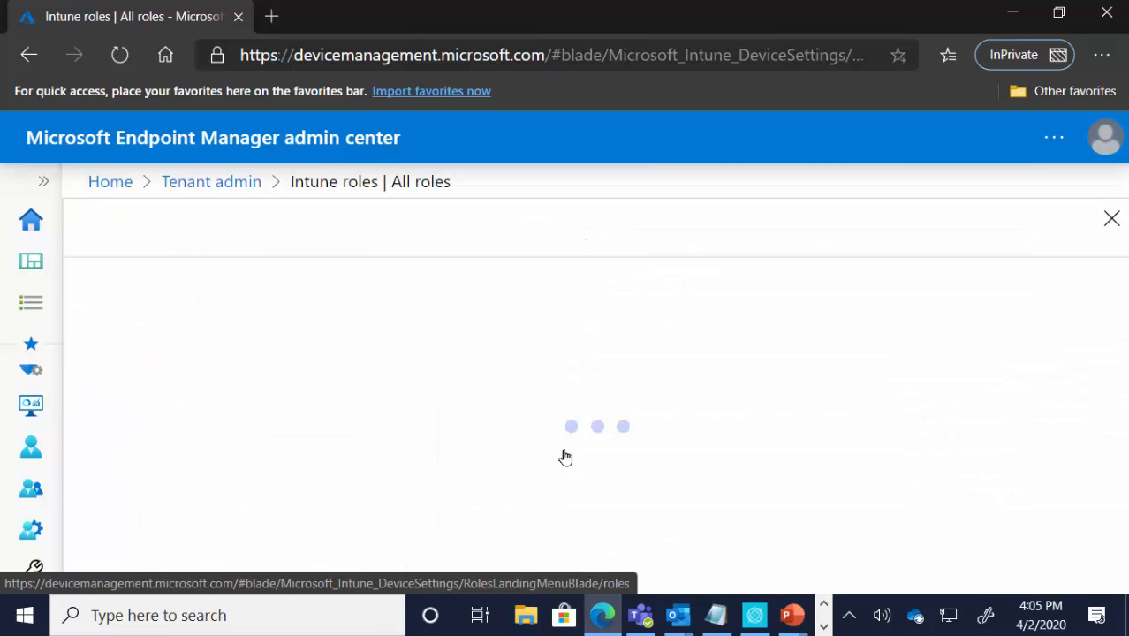
left_click(157, 470)
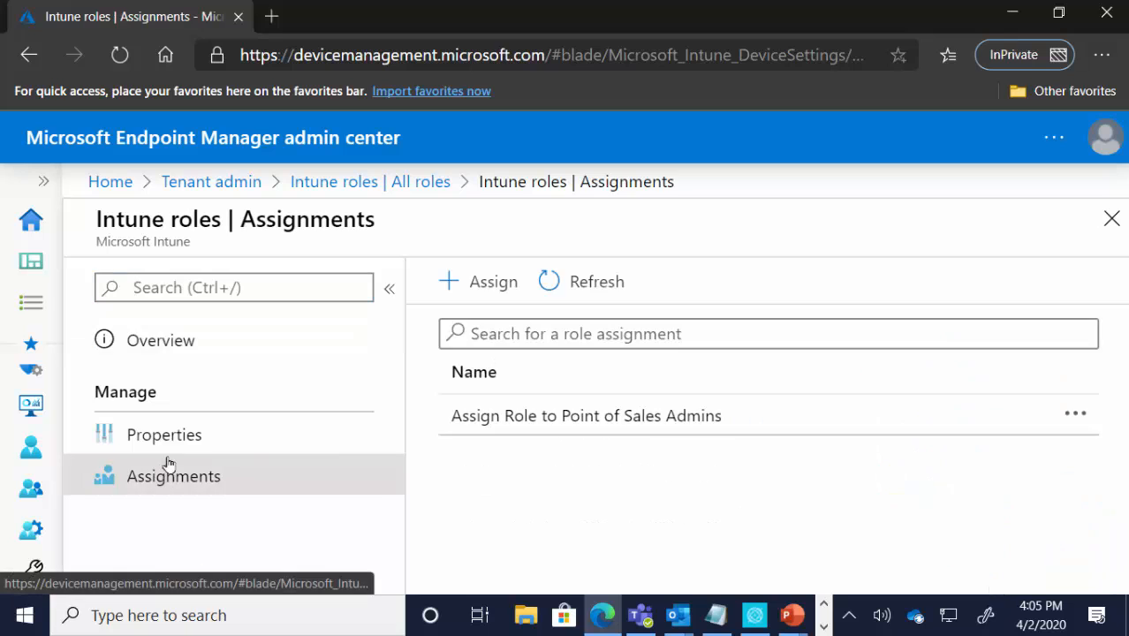
left_click(609, 422)
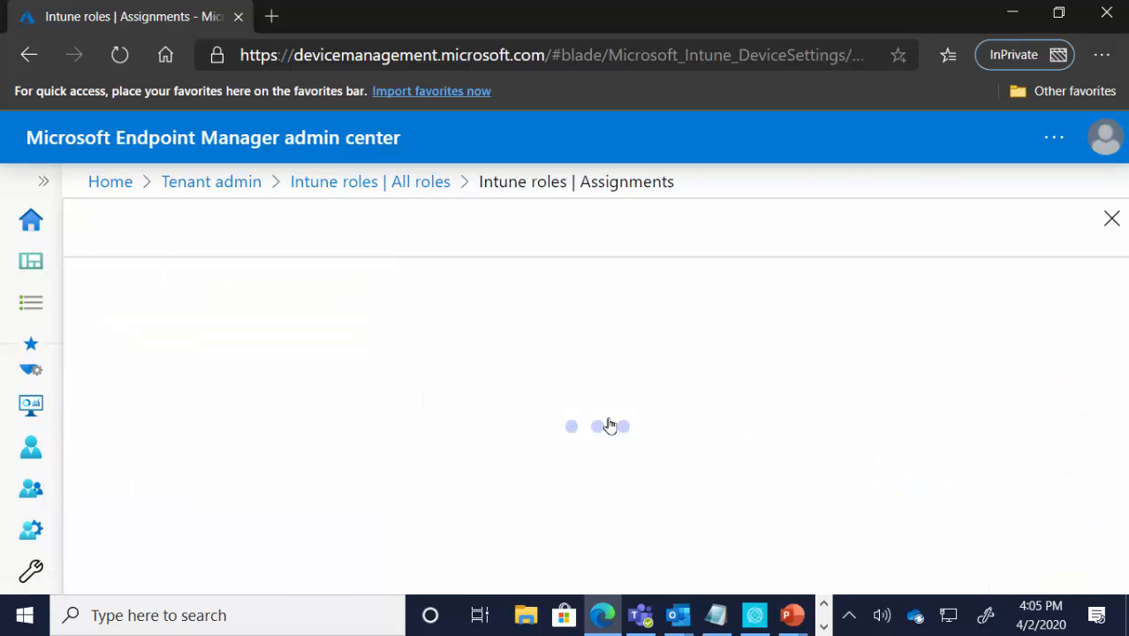
scroll(665, 431, "down", 3)
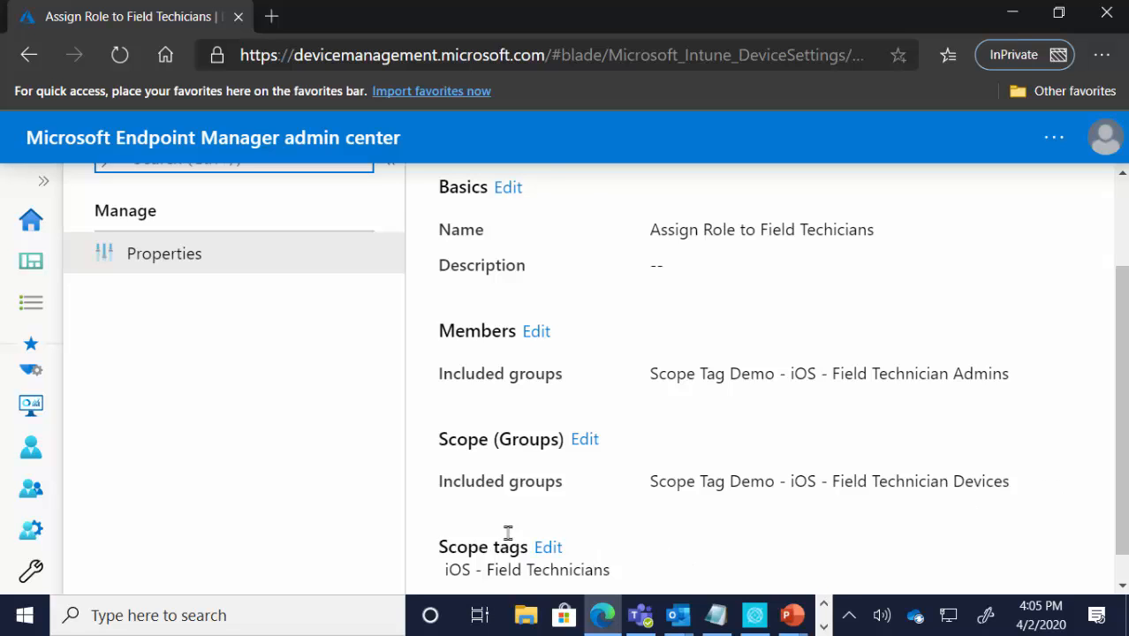
scroll(453, 420, "up", 3)
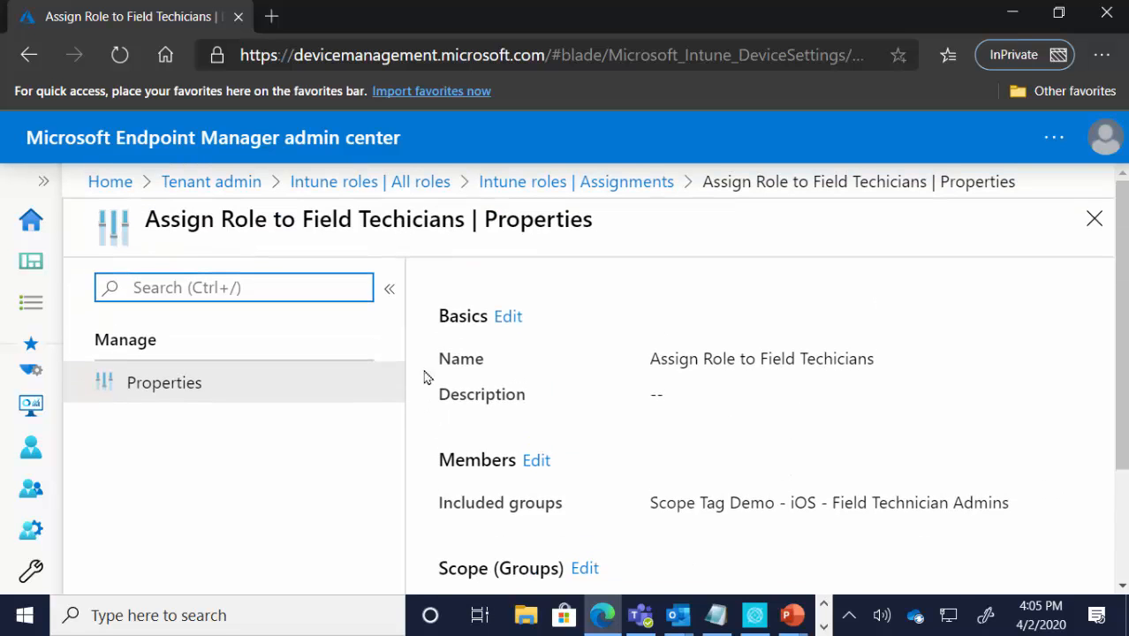
Step: Open the role assignment of the Seattle Admins custom role and review its members, scope groups and scope tags
left_click(363, 184)
scroll(570, 535, "down", 4)
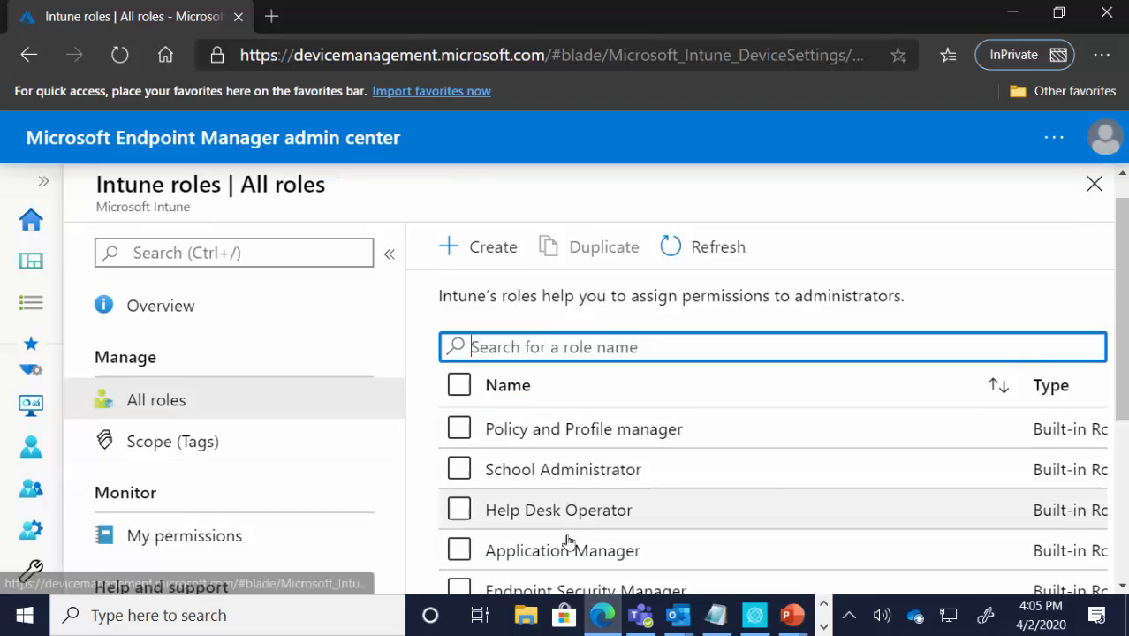
left_click(574, 494)
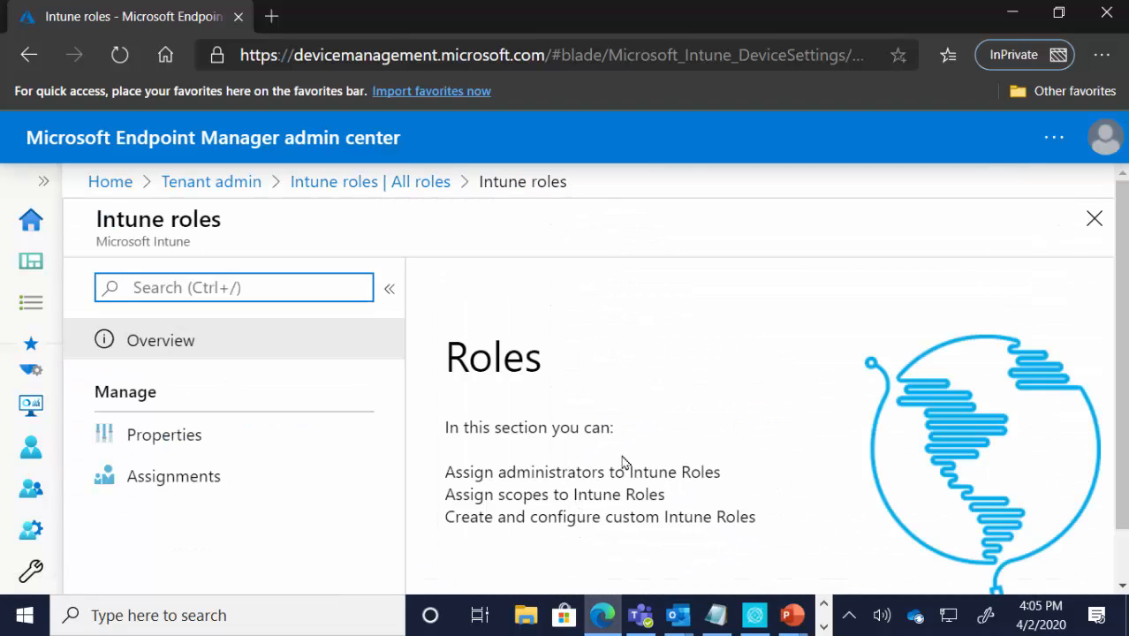
left_click(181, 477)
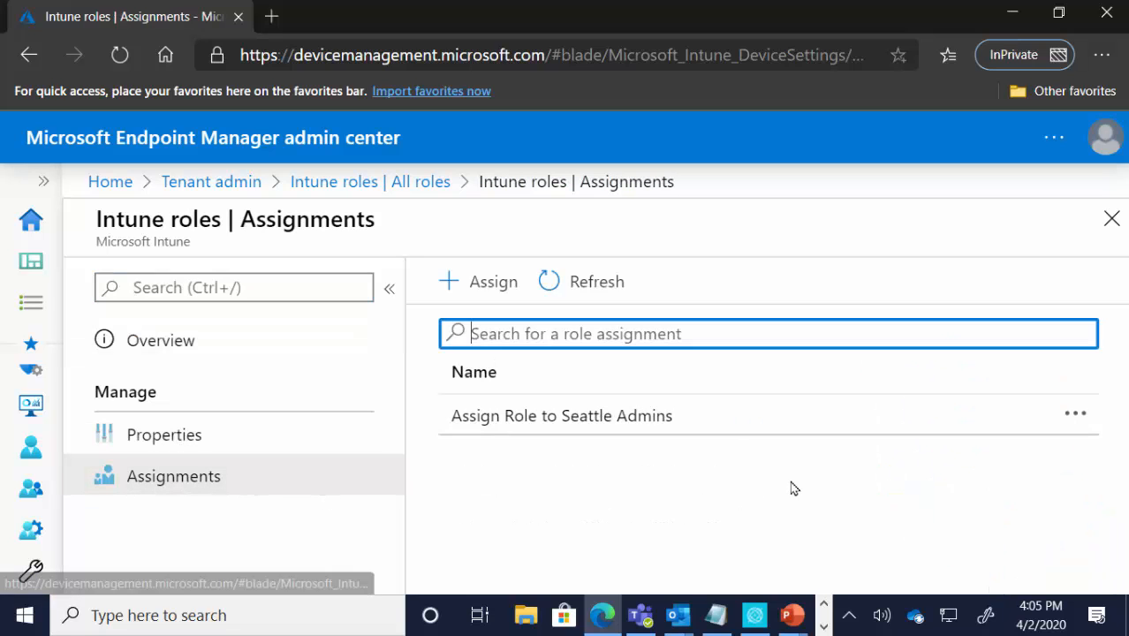
left_click(645, 429)
scroll(659, 432, "down", 2)
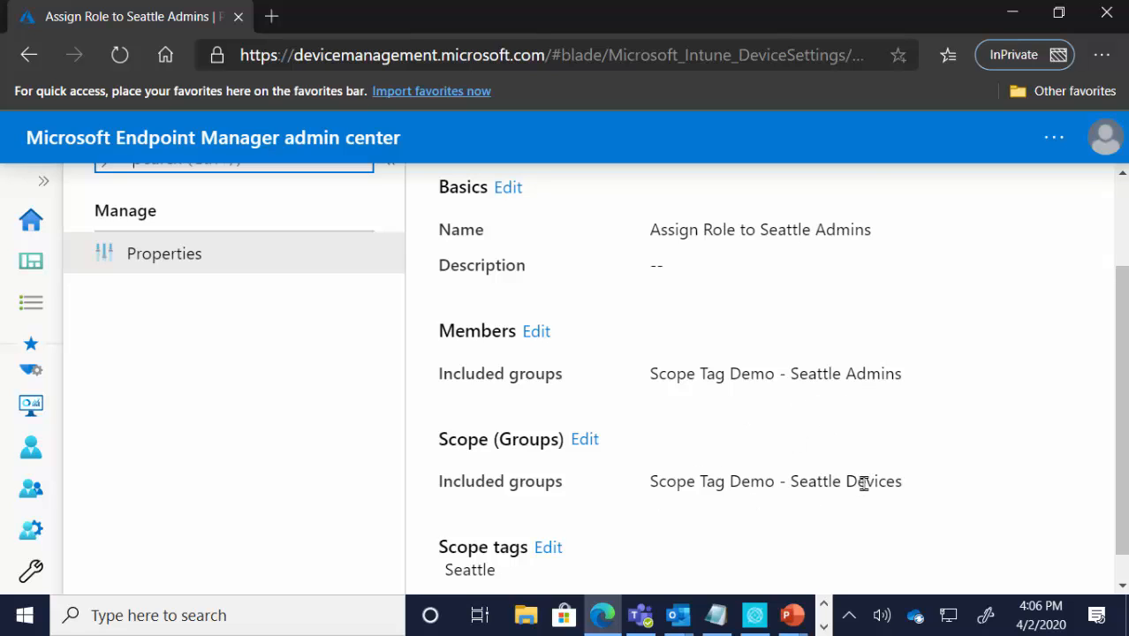
scroll(783, 501, "down", 1)
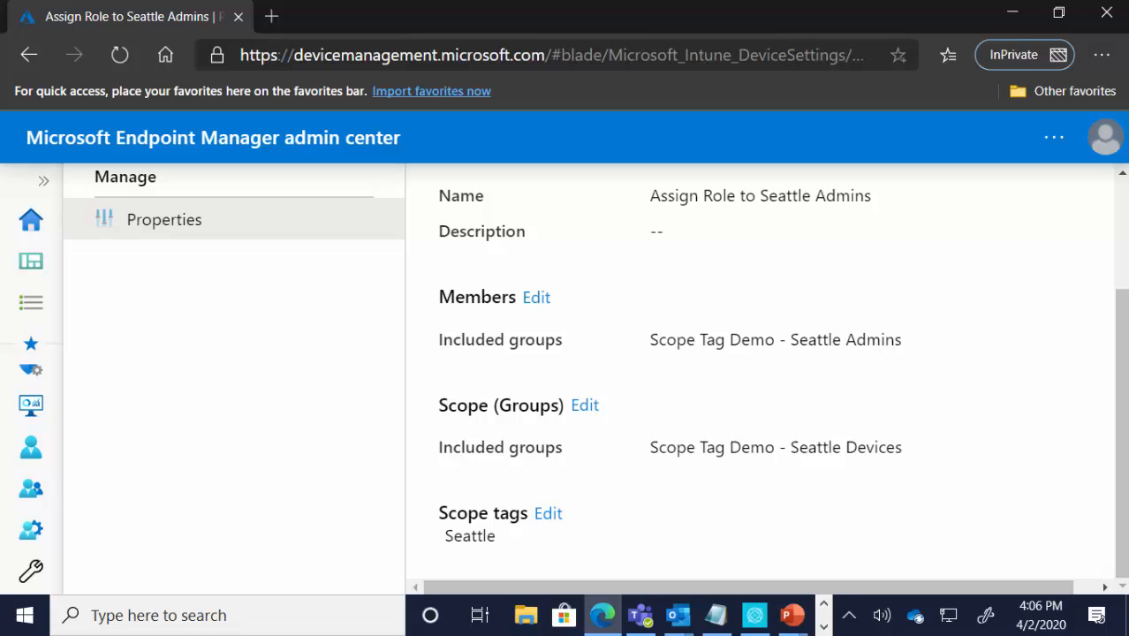
Step: Sign out of the administrator account and submit the field technician admin's e-mail as another account to sign in with
left_click(1104, 139)
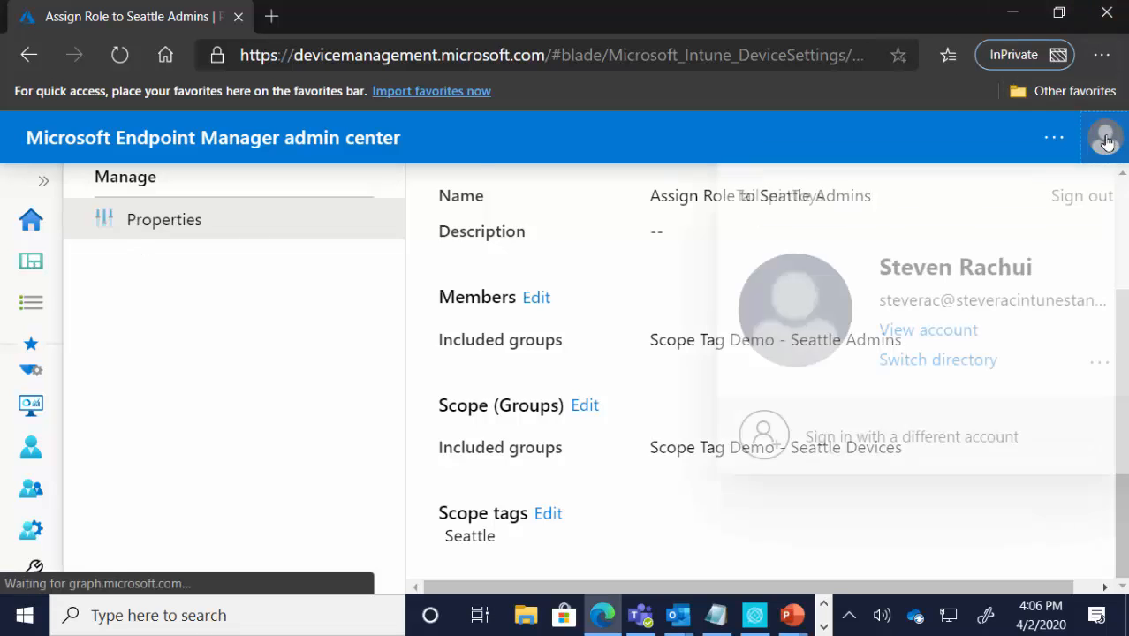
left_click(1077, 195)
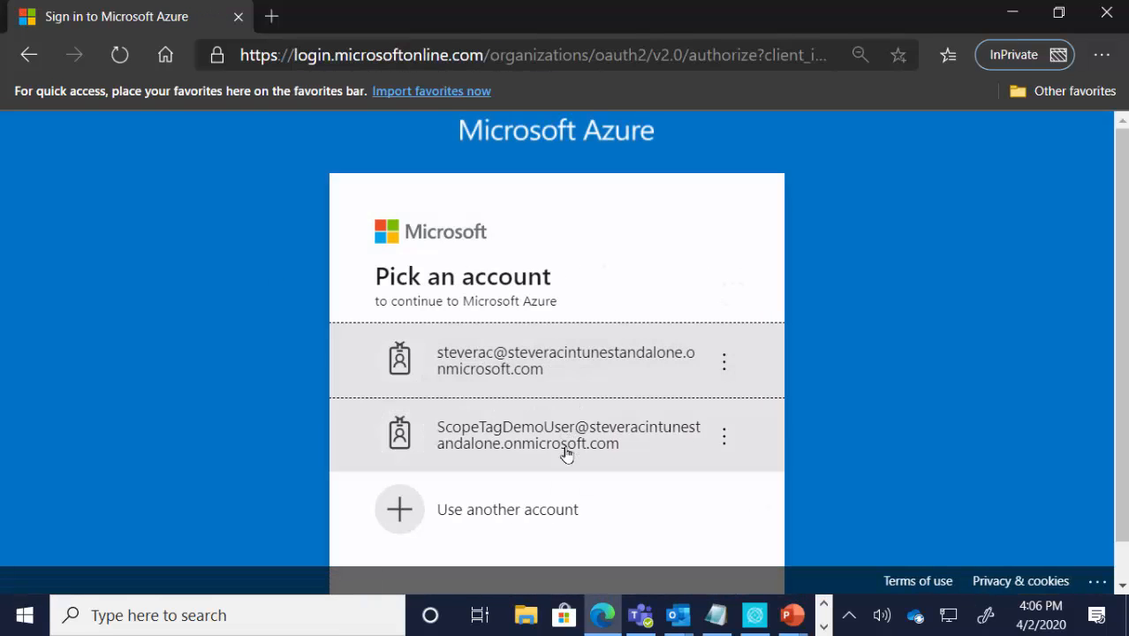
left_click(529, 508)
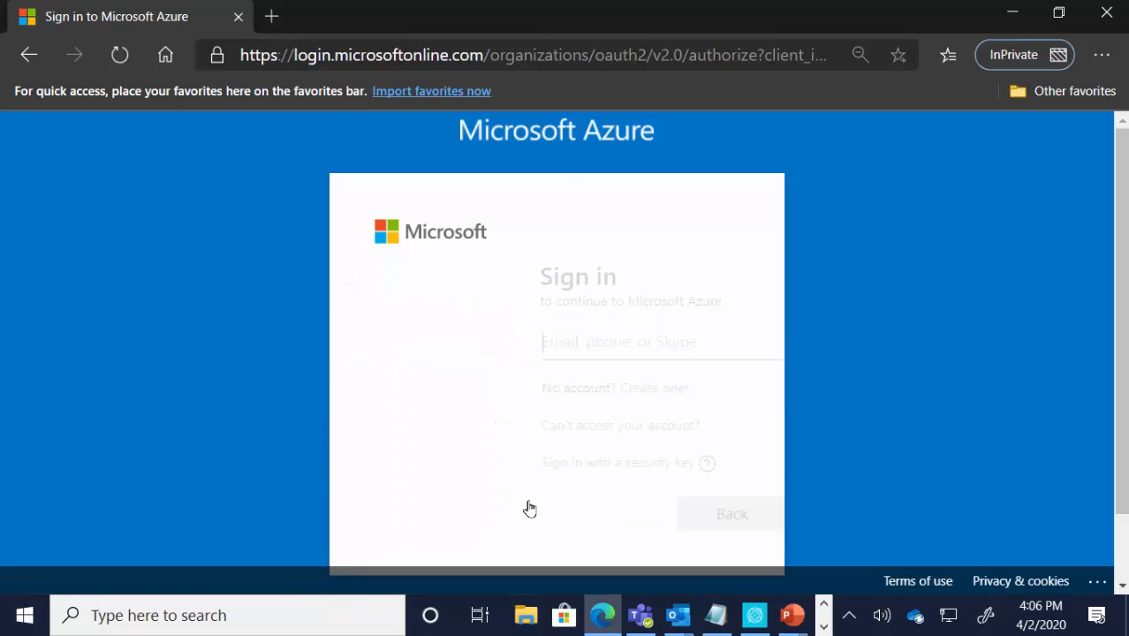
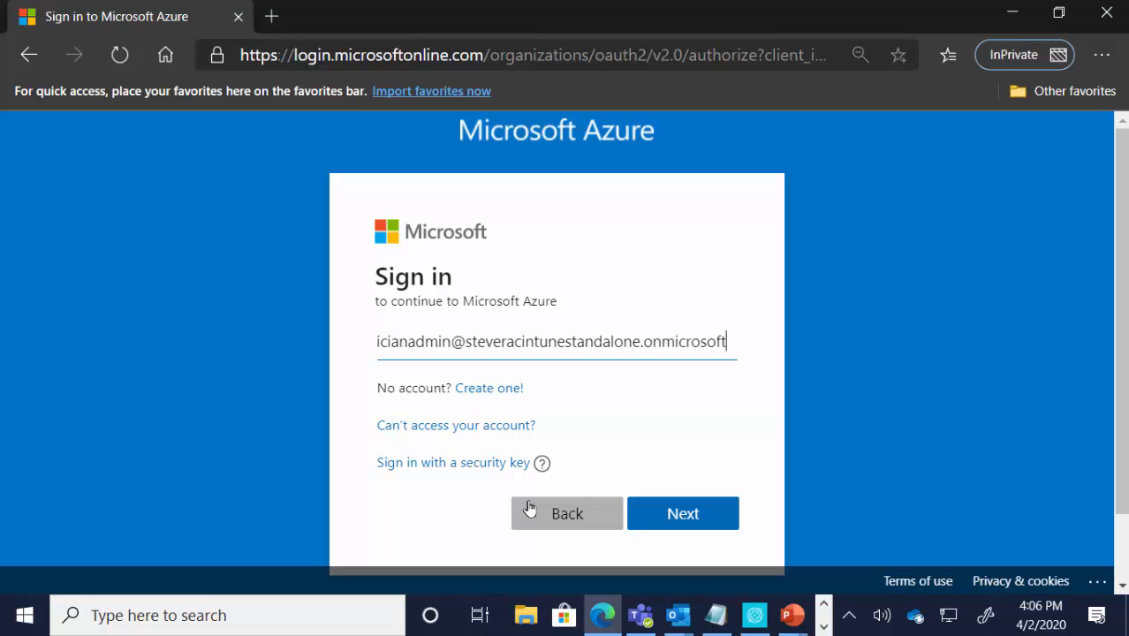
key("Return")
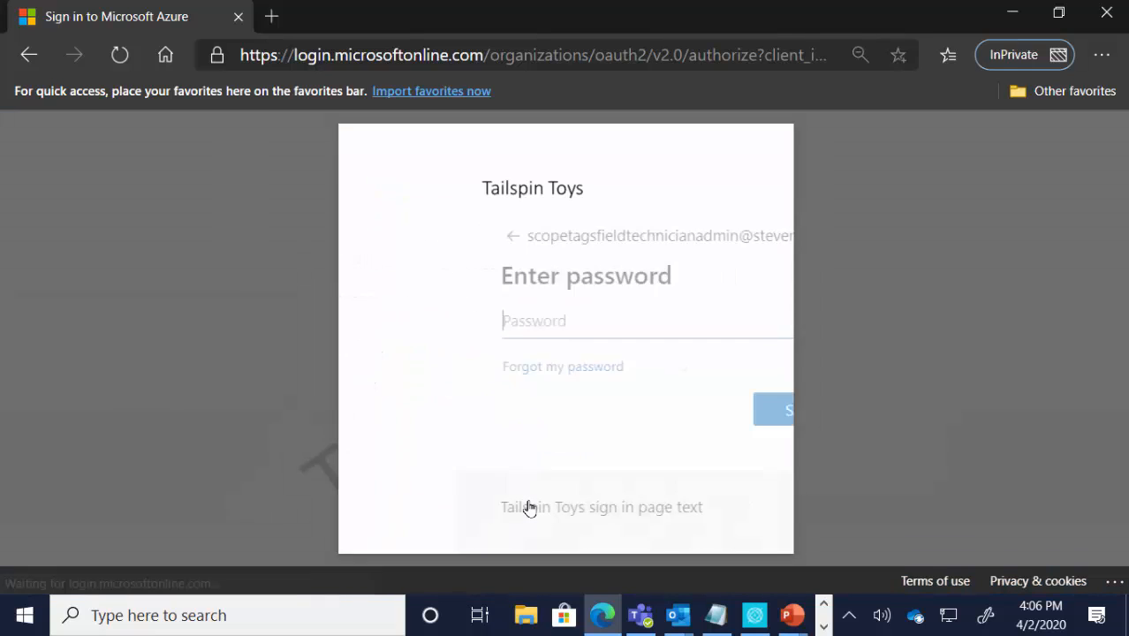
Step: Enter the field technician admin's account password and complete the sign-in
type("•••")
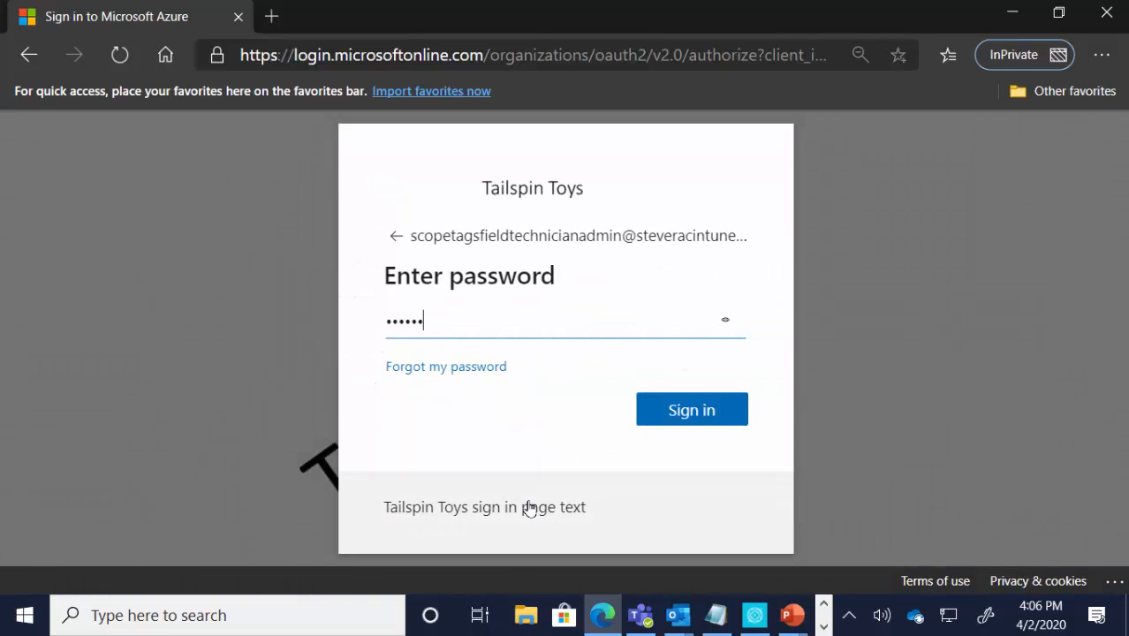
type("••••••")
key("Return")
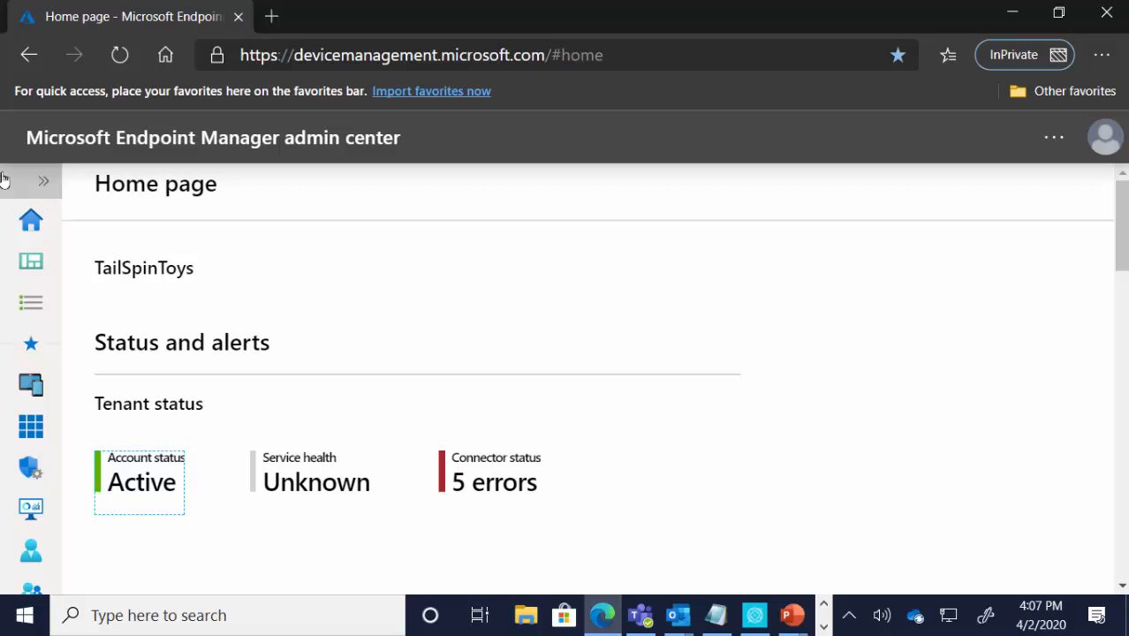
Step: Open the list of all devices to check which ones the field technician admin can see
left_click(35, 184)
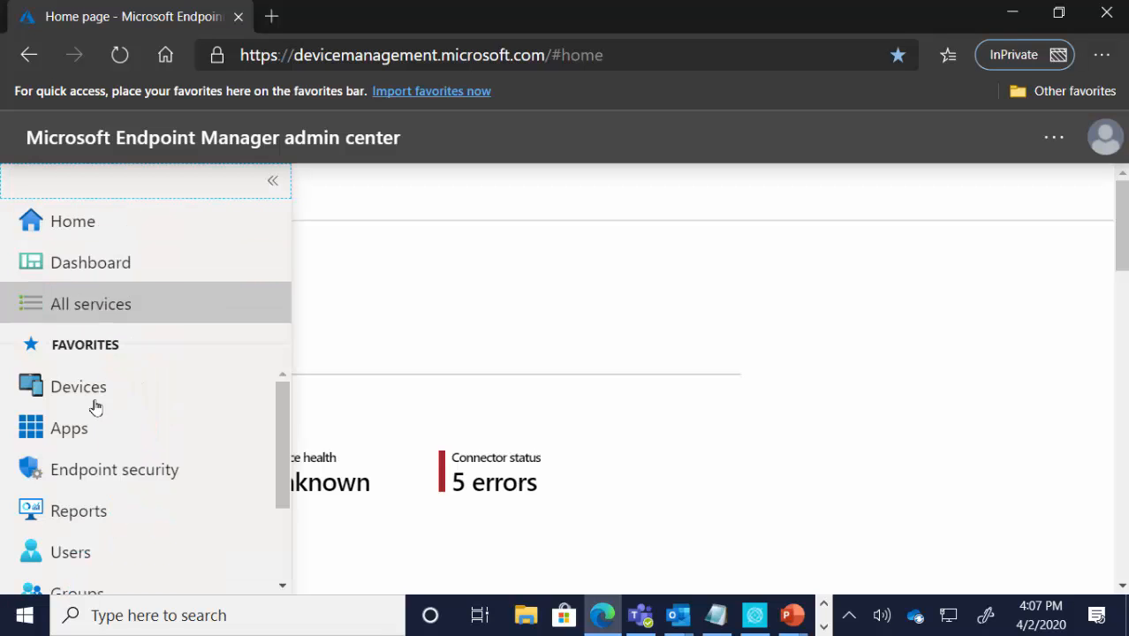
left_click(131, 460)
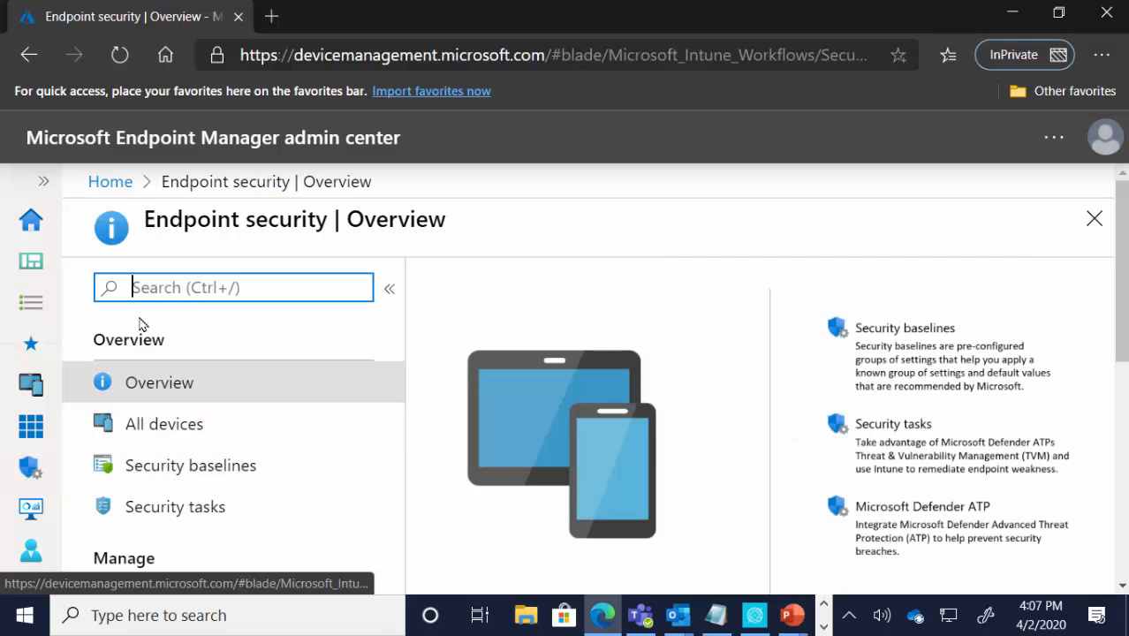
left_click(48, 180)
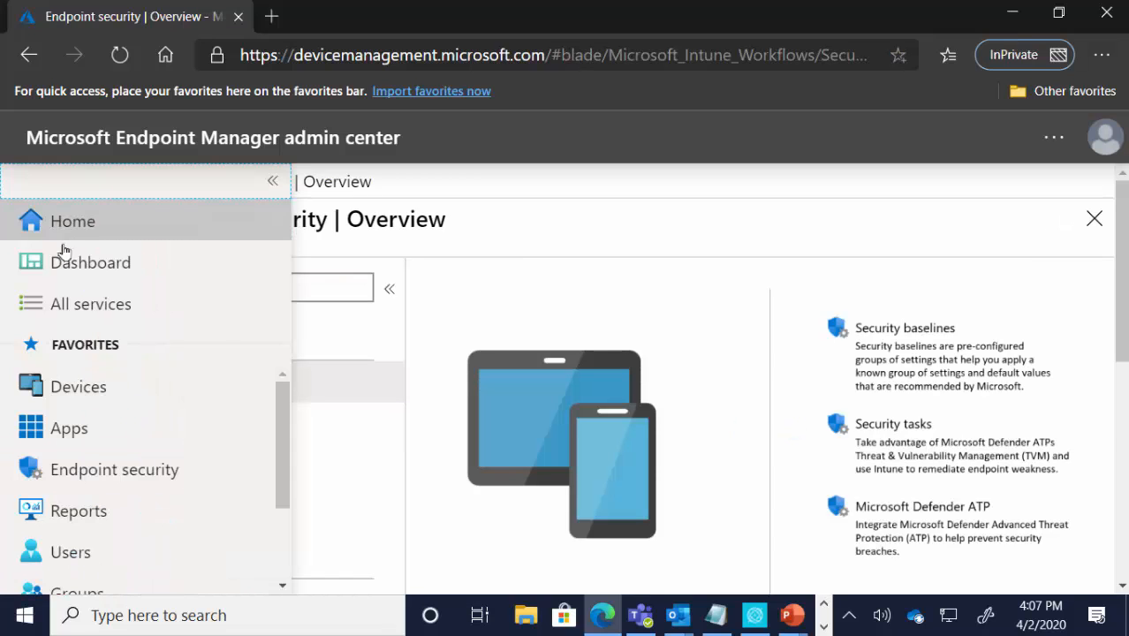
left_click(103, 390)
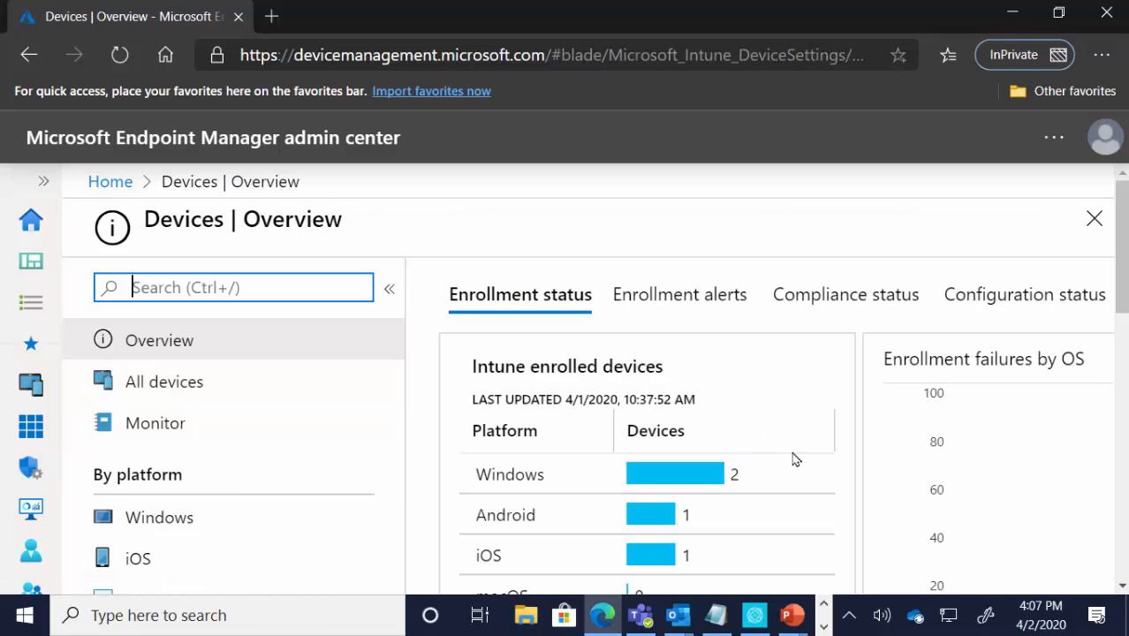
left_click(208, 394)
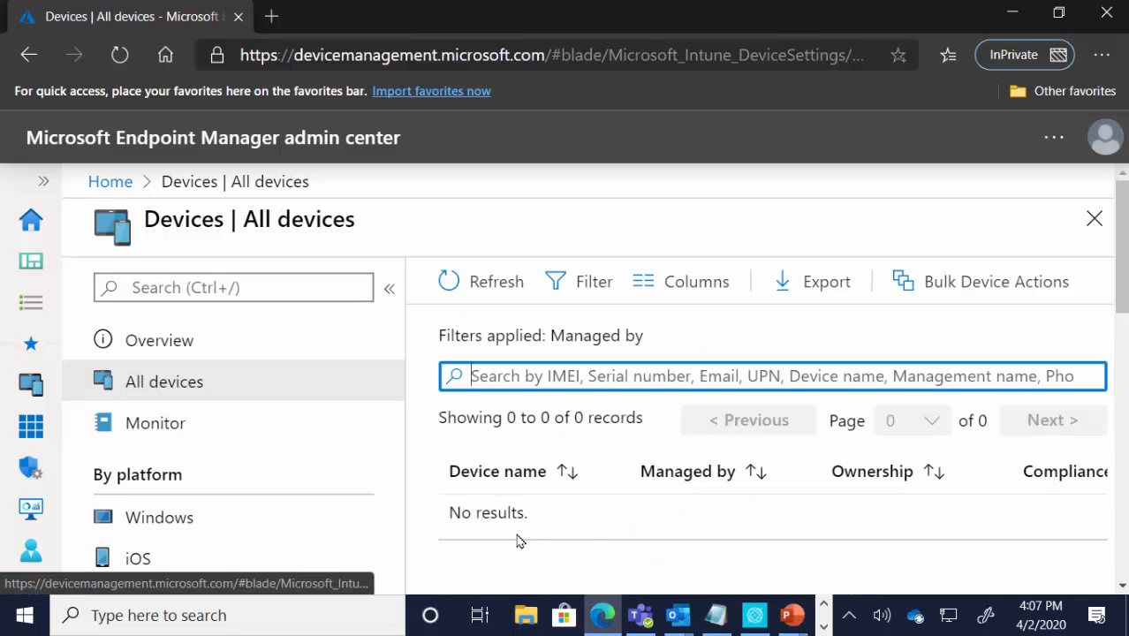
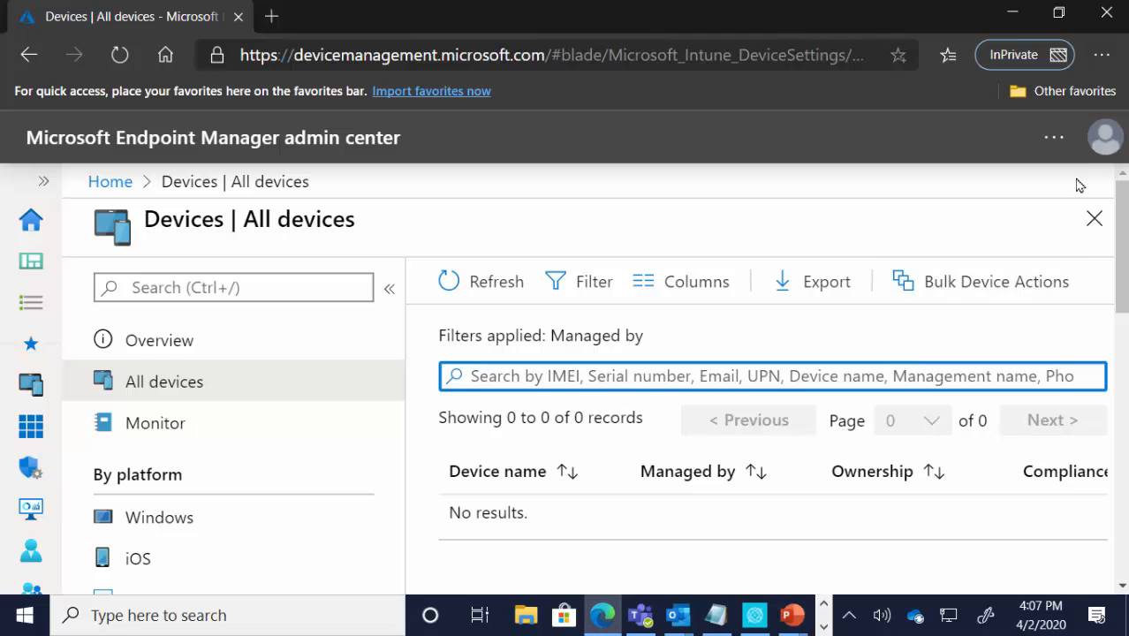
Step: Sign out of the field technician admin account and submit the point of sales admin's e-mail as another account to sign in with
left_click(1104, 140)
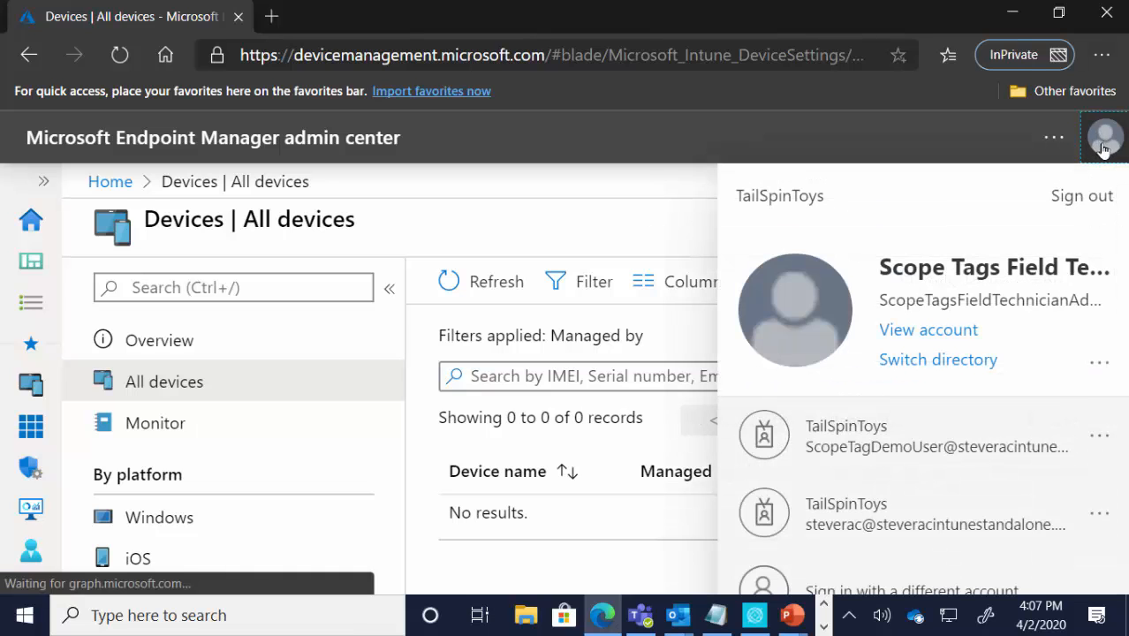
left_click(1081, 195)
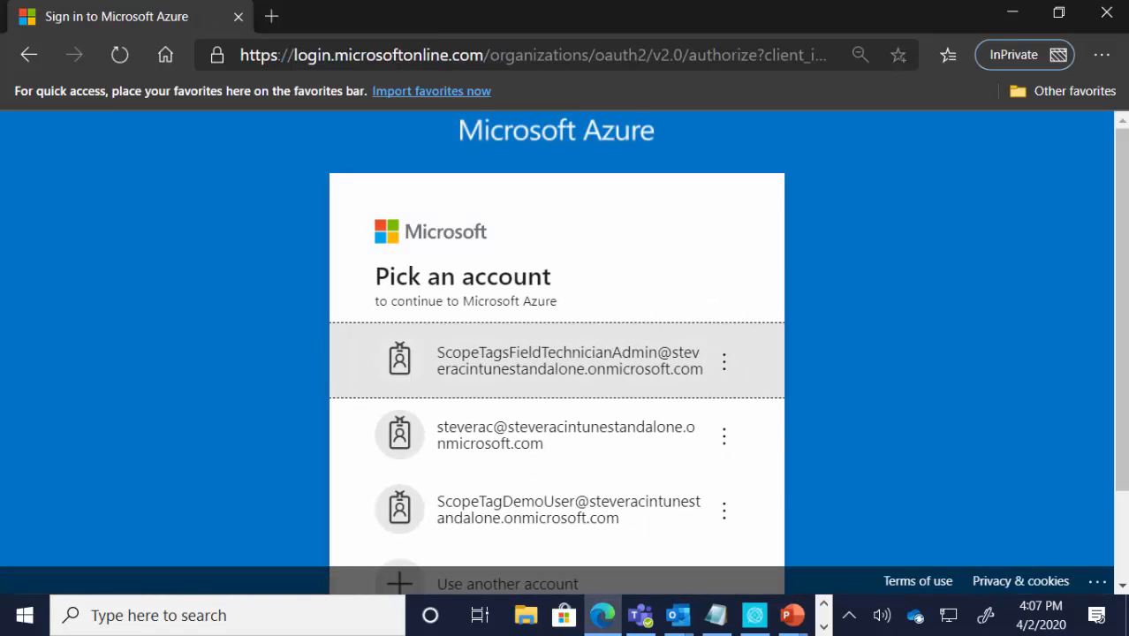
scroll(575, 406, "down", 2)
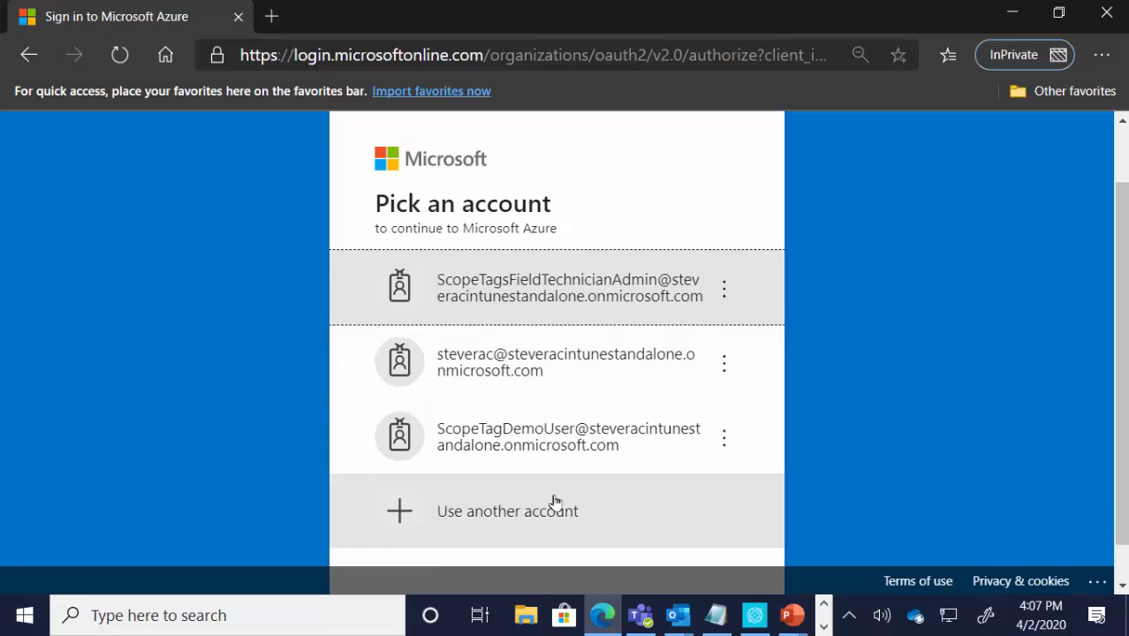
left_click(545, 515)
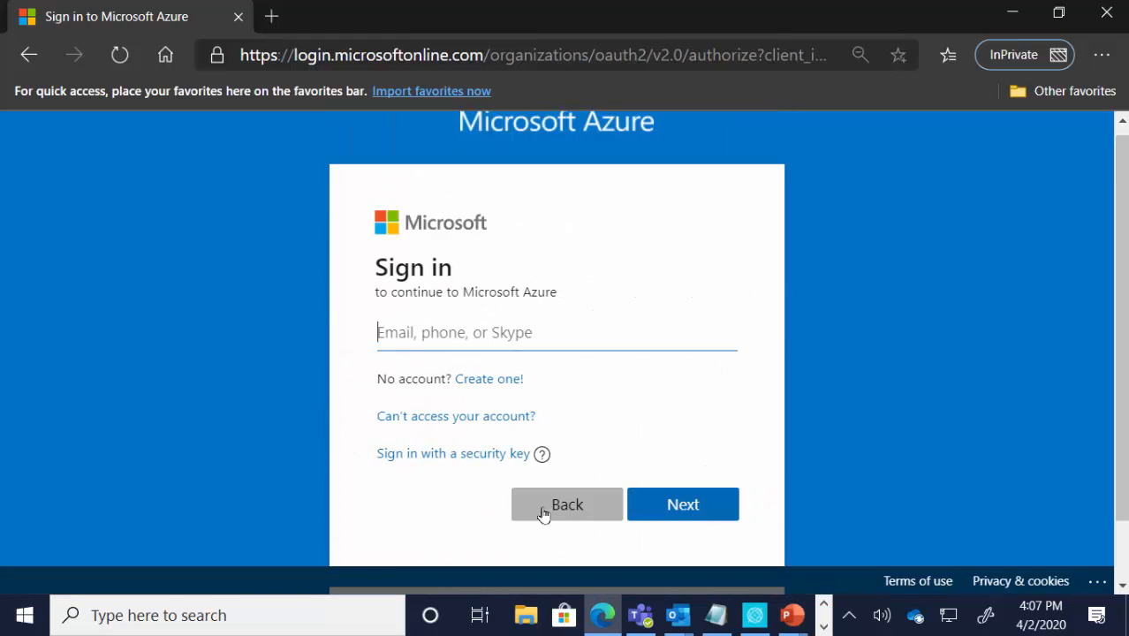
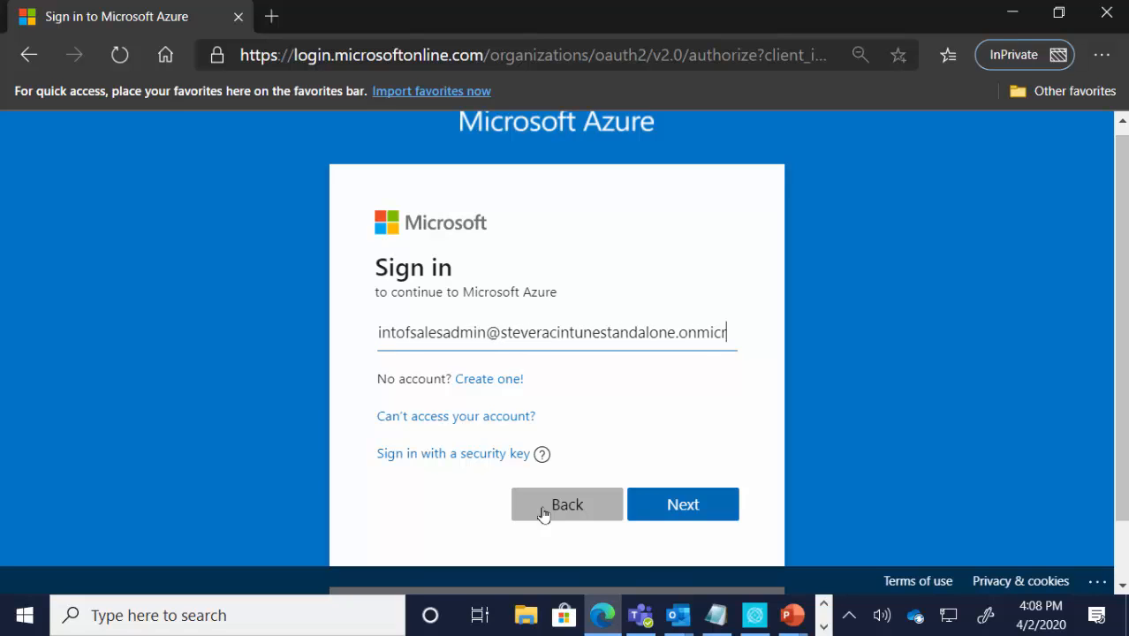
key("Return")
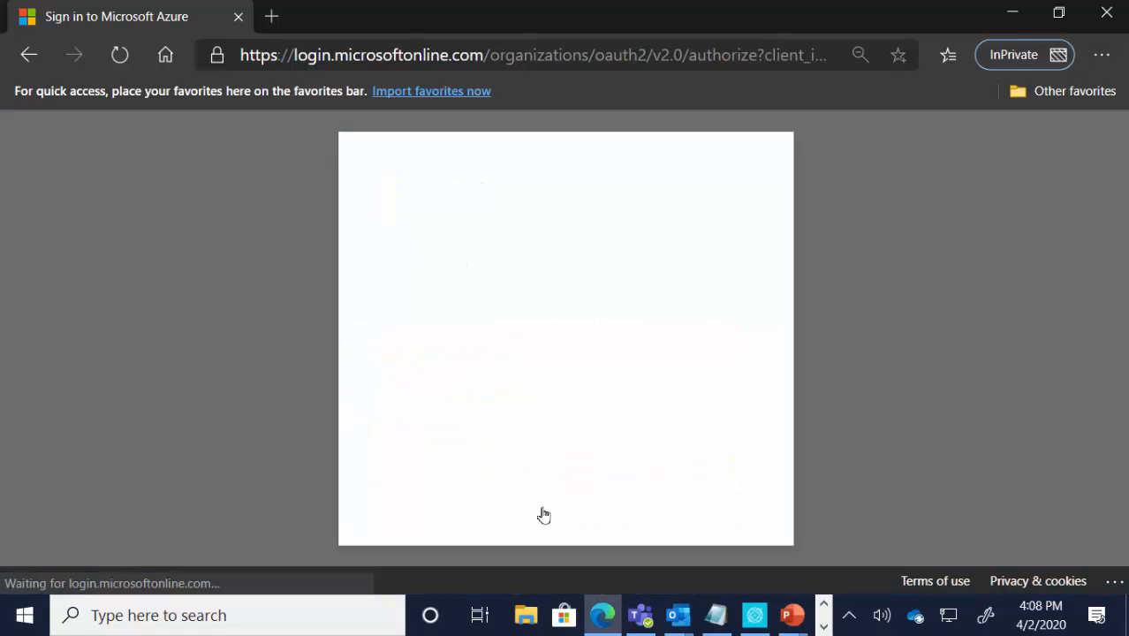
Step: Try to sign in with the point of sales admin's account password
type("•••••••")
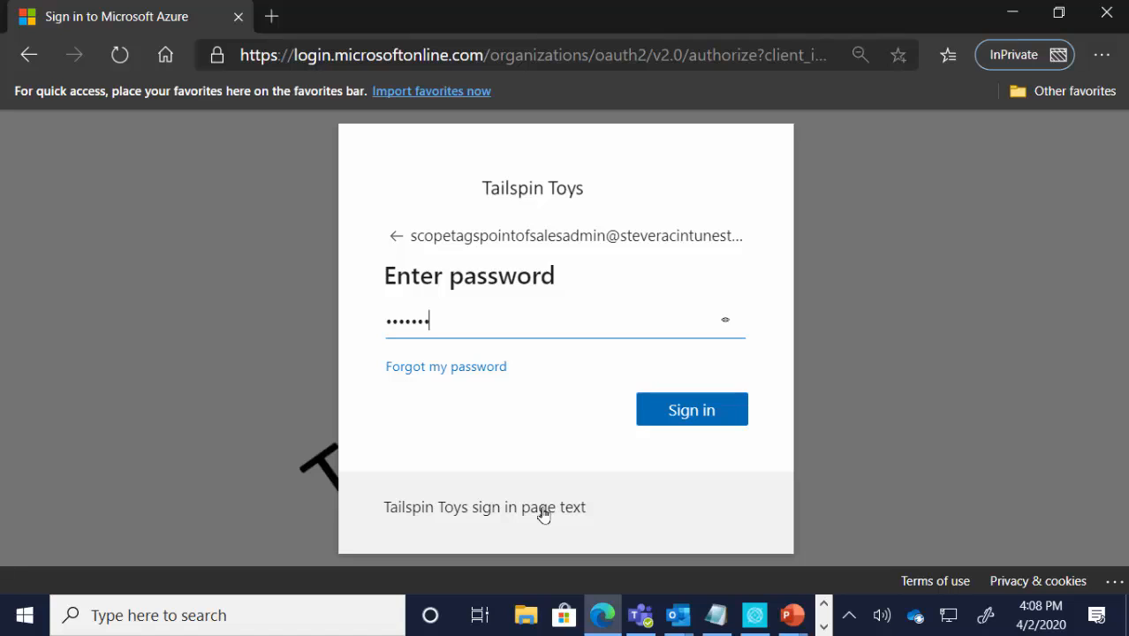
type("•••")
key("Return")
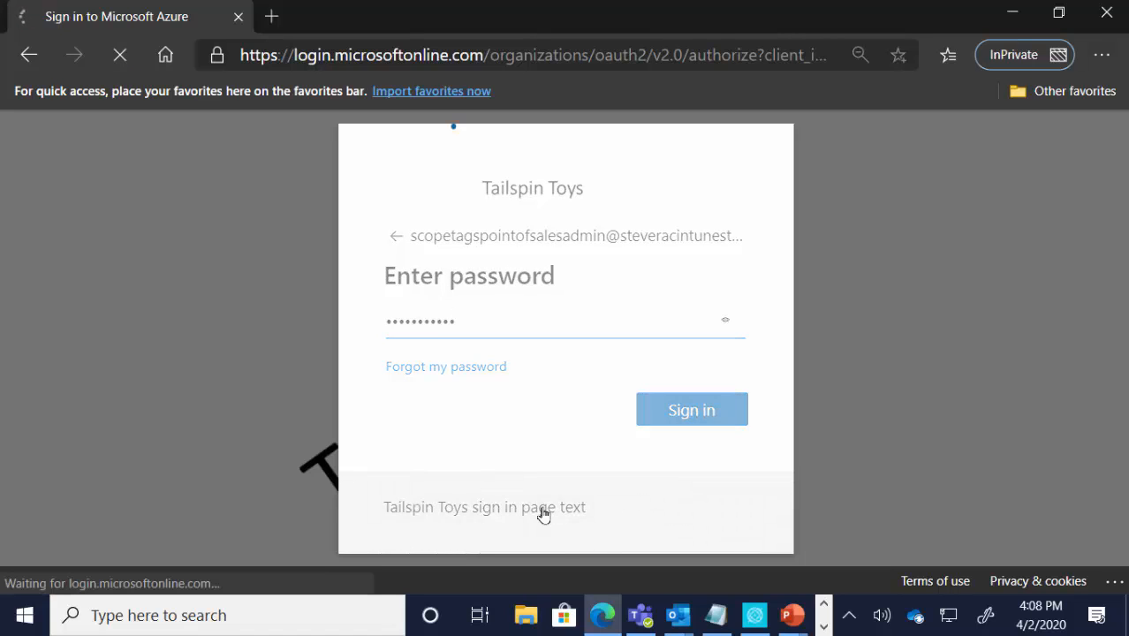
Step: Re-enter the point of sales admin's account password and complete the sign-in
type("•••")
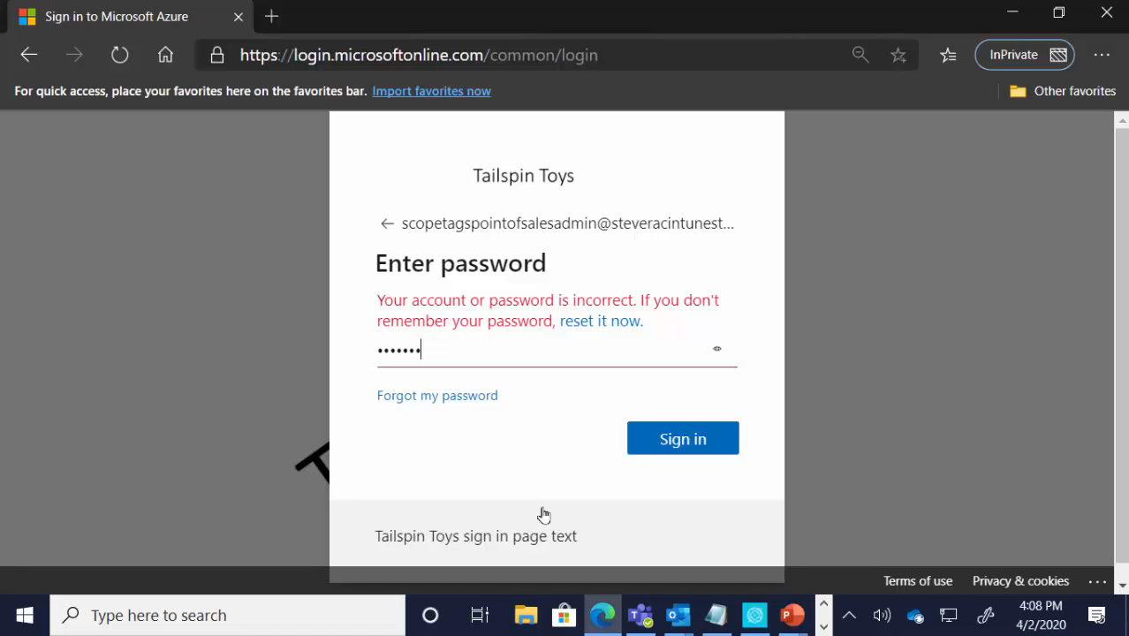
type("••••••••")
key("Return")
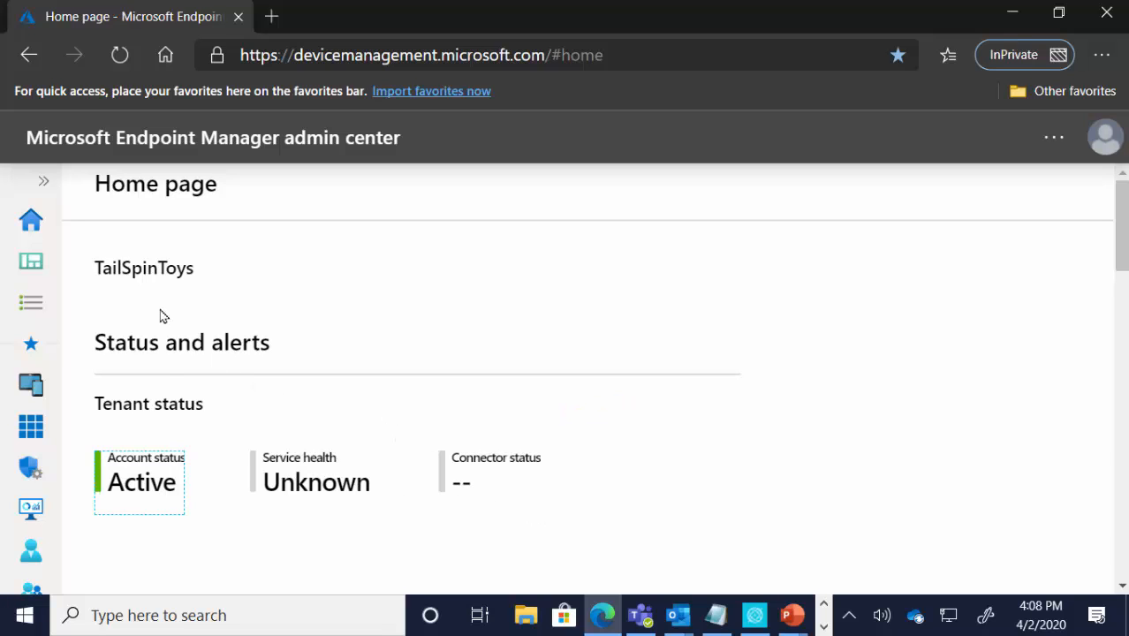
Step: Open My permissions for Intune roles in Tenant administration and review the resources and permissions granted to the point of sales admin
left_click(46, 187)
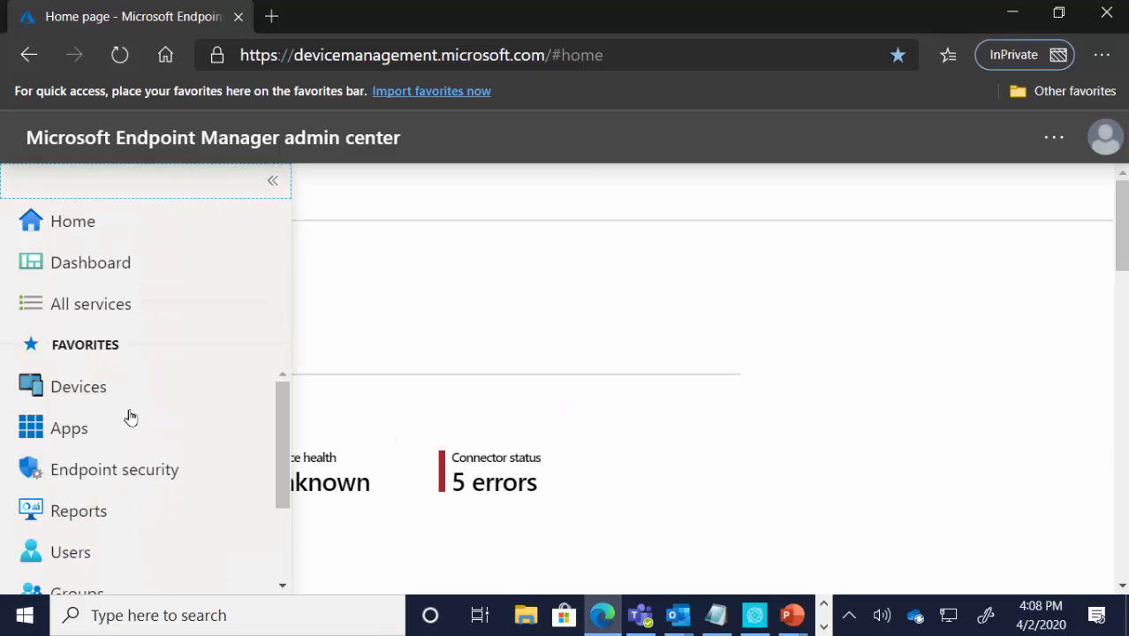
scroll(197, 491, "down", 3)
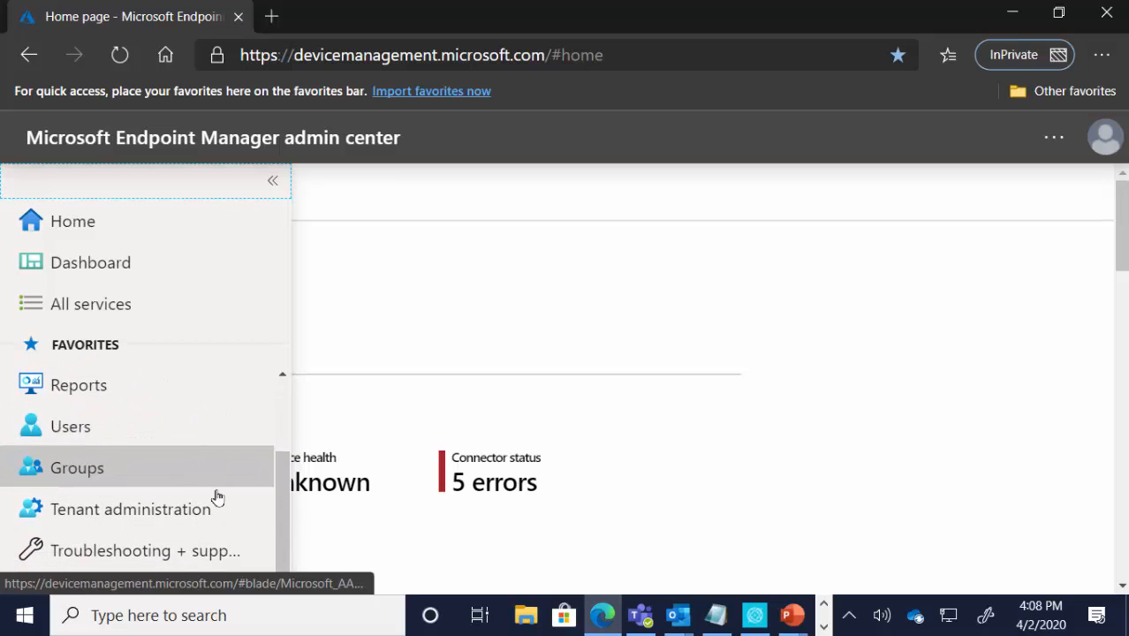
left_click(219, 511)
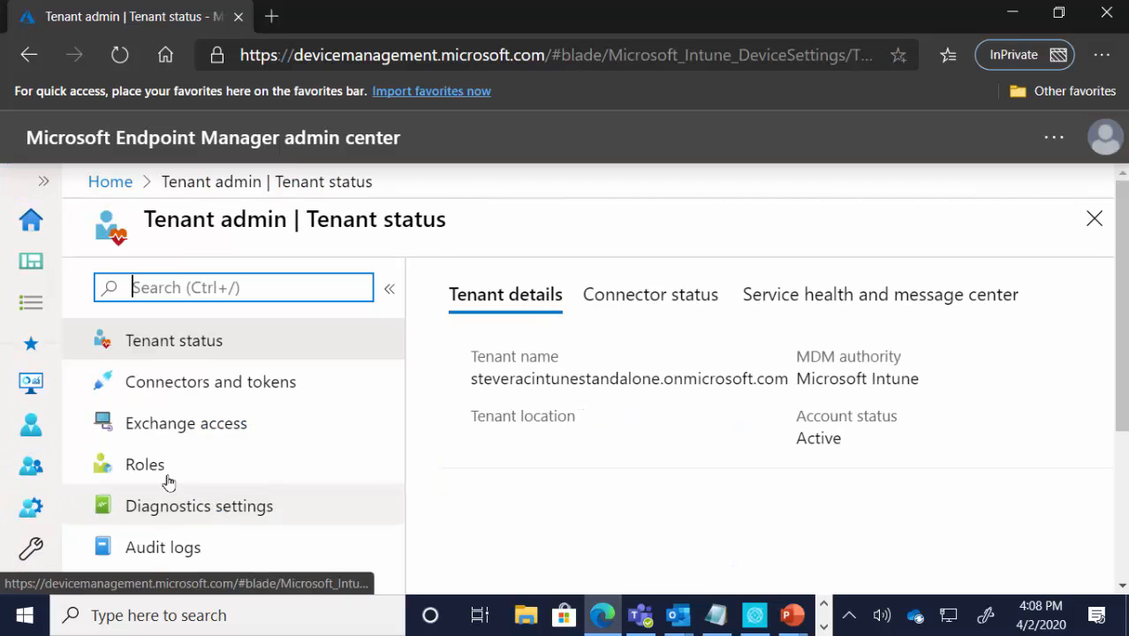
left_click(165, 479)
scroll(224, 479, "down", 1)
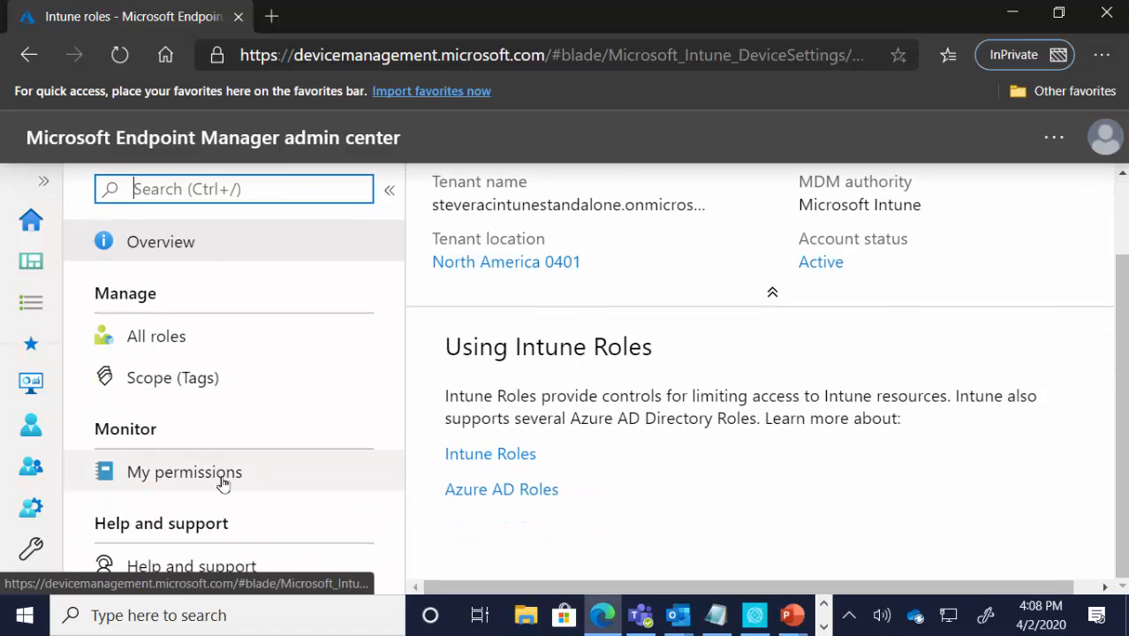
left_click(221, 475)
scroll(662, 364, "up", 2)
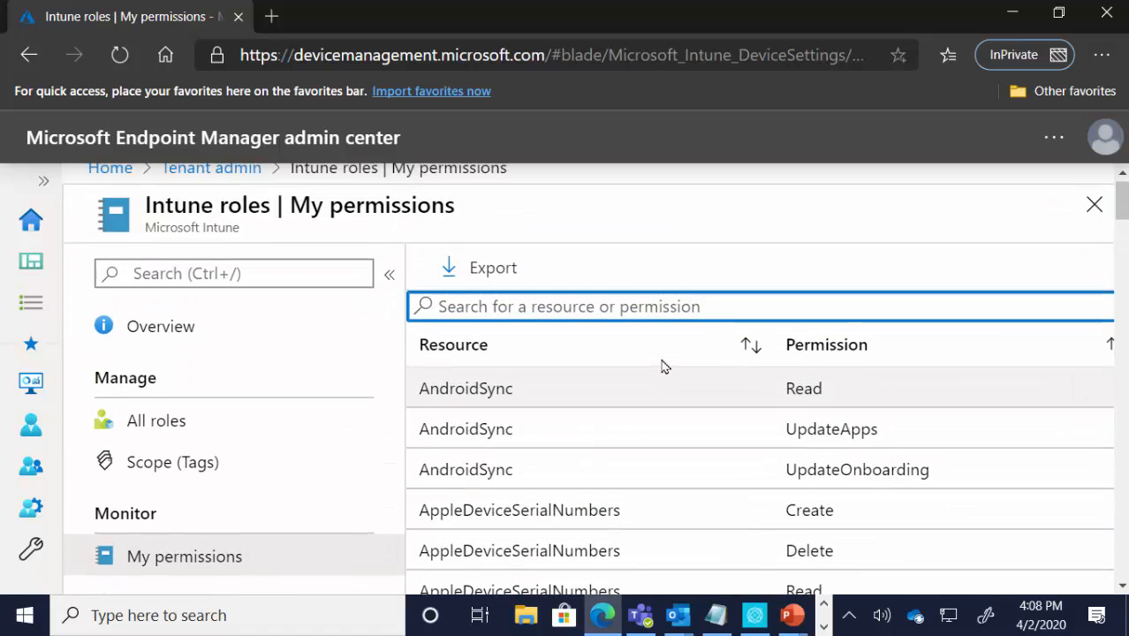
scroll(660, 376, "down", 6)
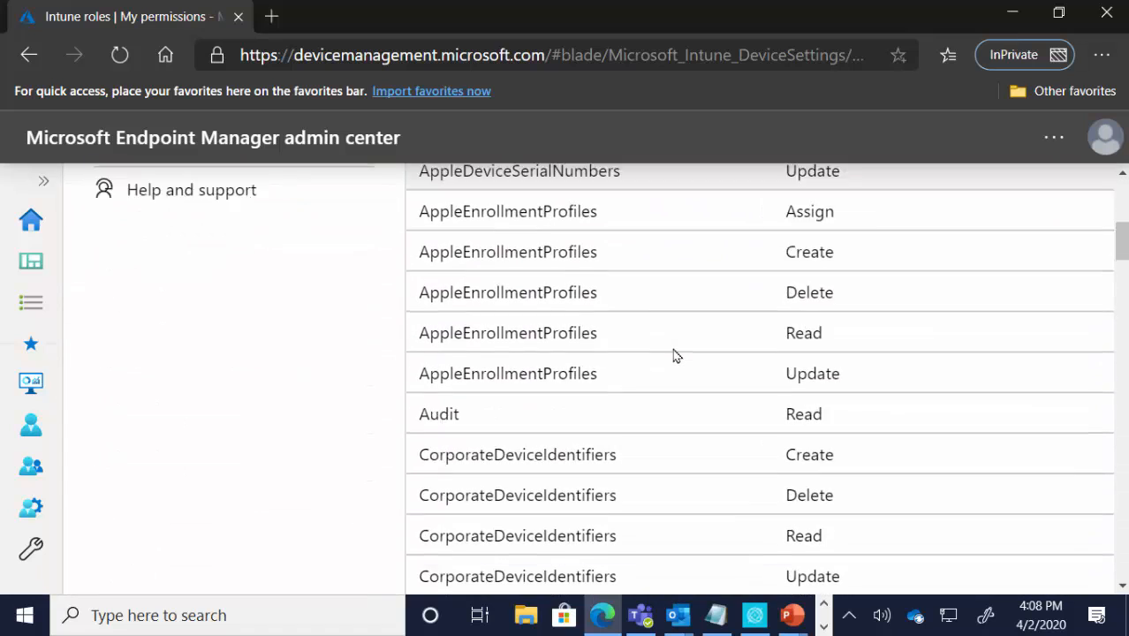
scroll(674, 358, "down", 5)
scroll(674, 358, "up", 6)
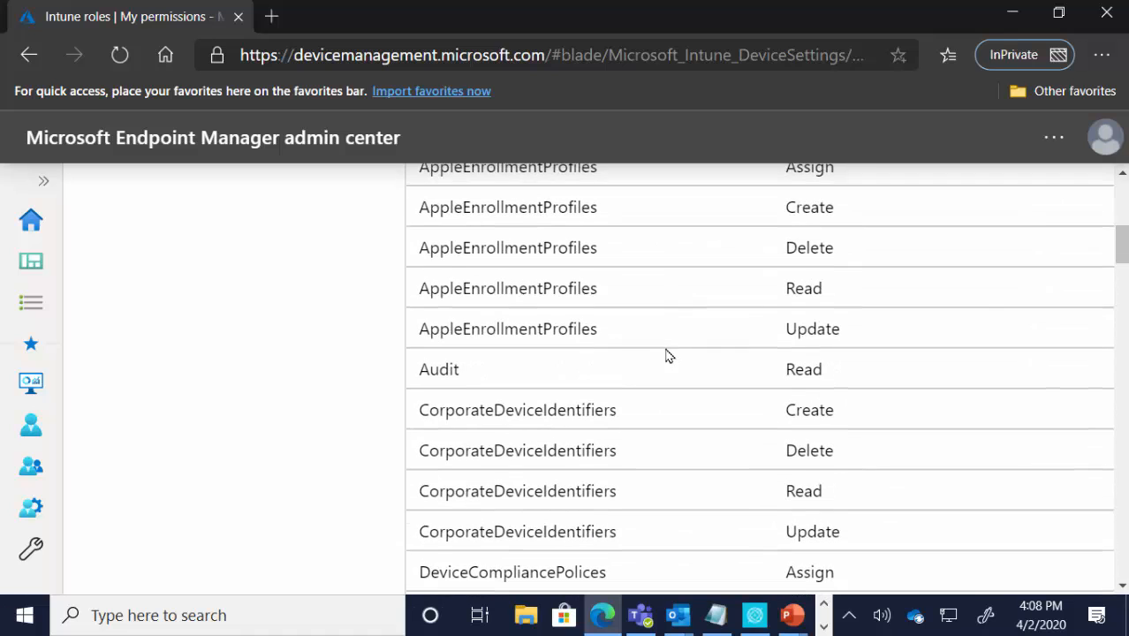
scroll(674, 357, "up", 5)
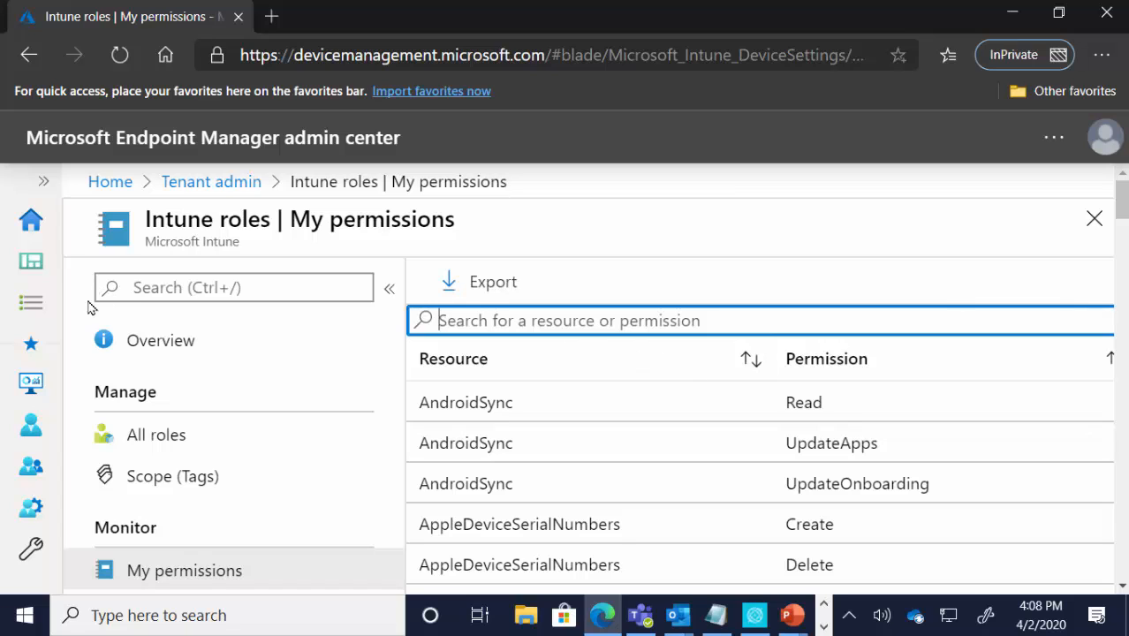
Step: Open the list of all devices to check which ones the point of sales admin can see
left_click(49, 189)
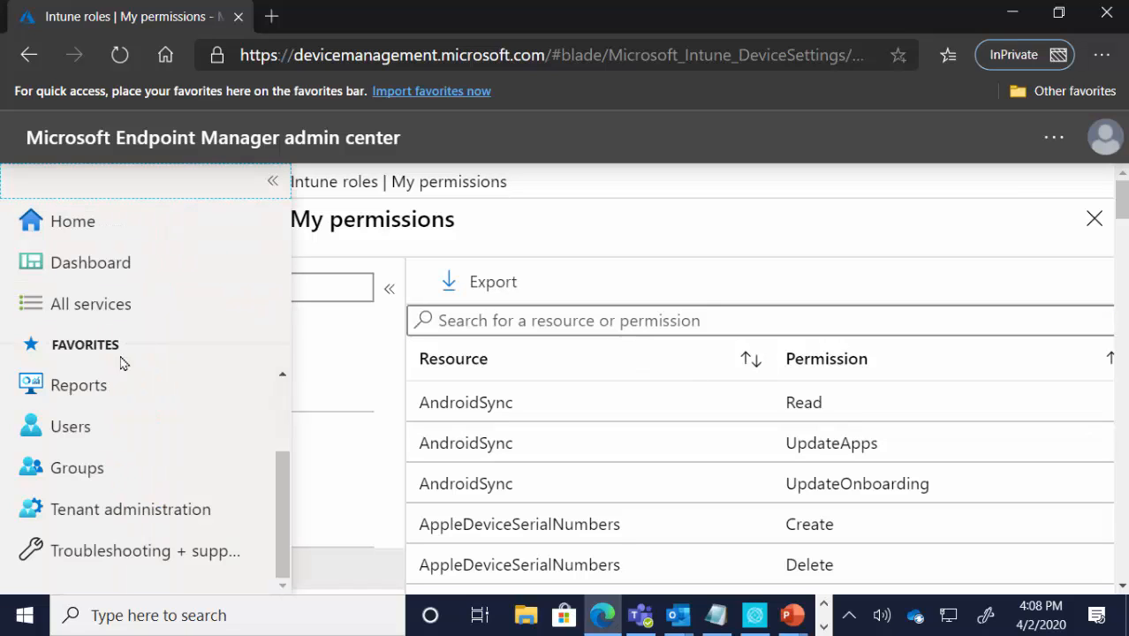
scroll(122, 399, "up", 3)
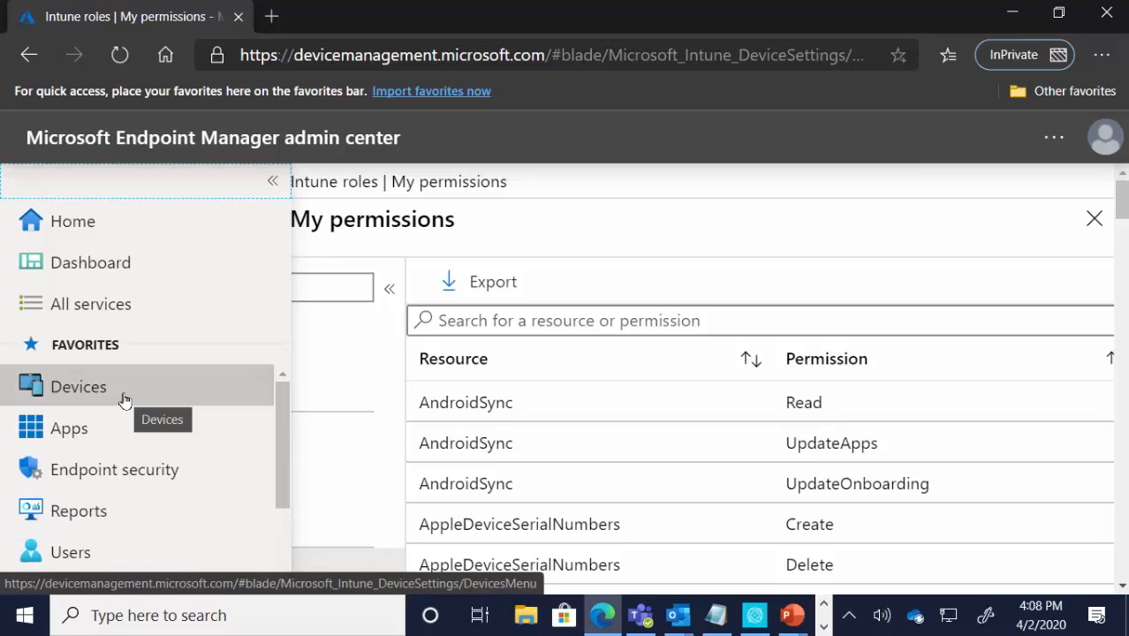
left_click(123, 398)
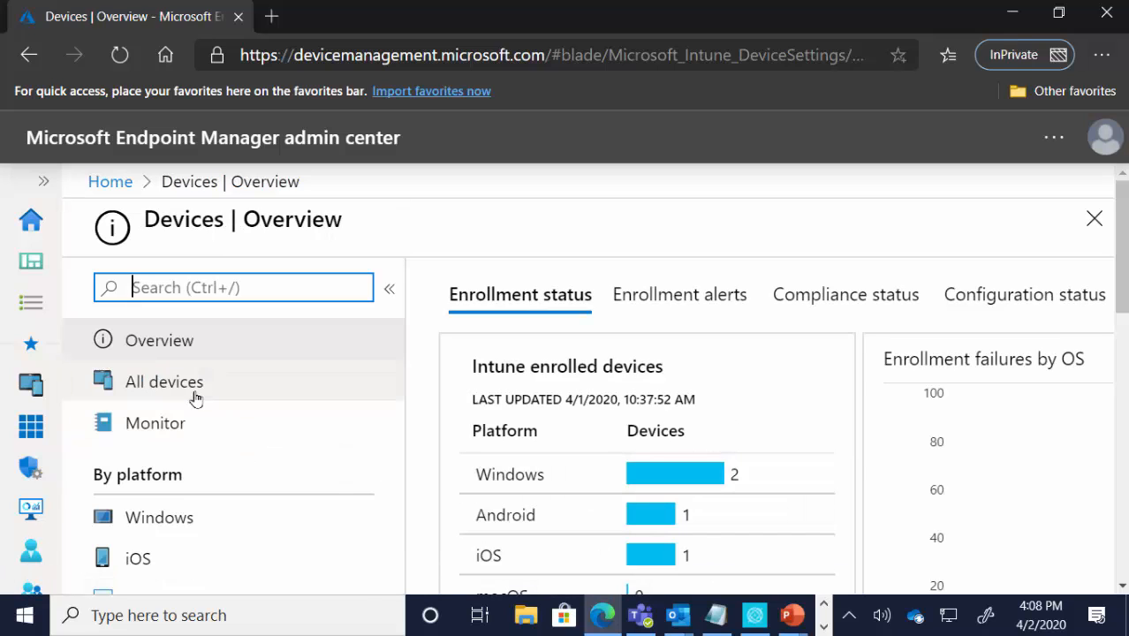
left_click(195, 398)
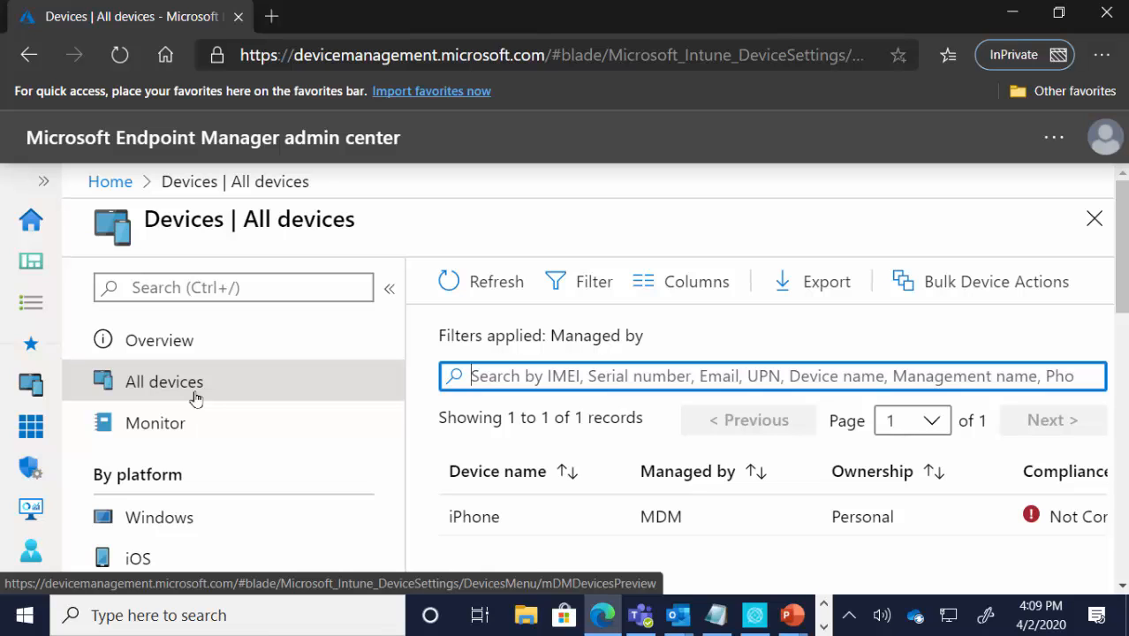
Step: Sign out of the point of sales admin account and submit the Seattle admin's e-mail as another account to sign in with
left_click(1100, 135)
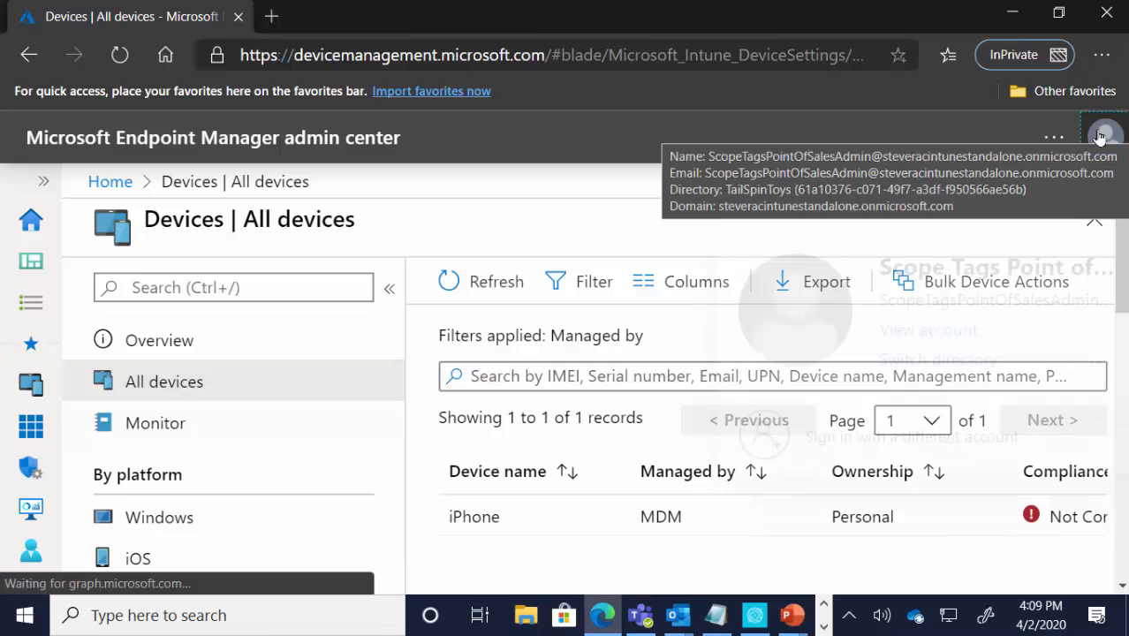
left_click(1076, 201)
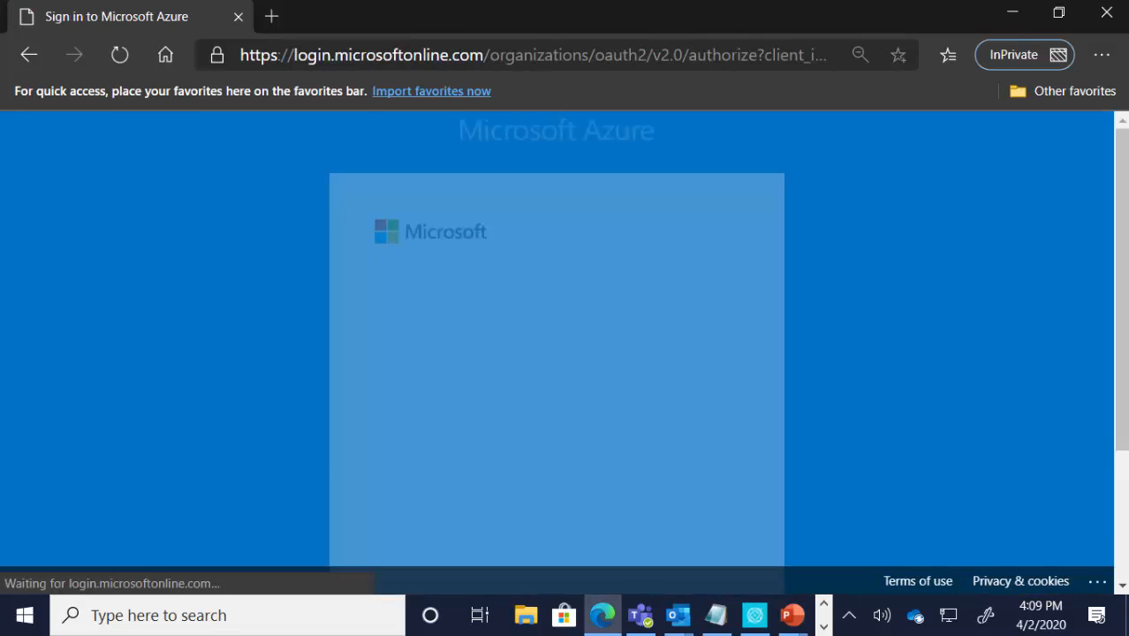
scroll(633, 506, "down", 2)
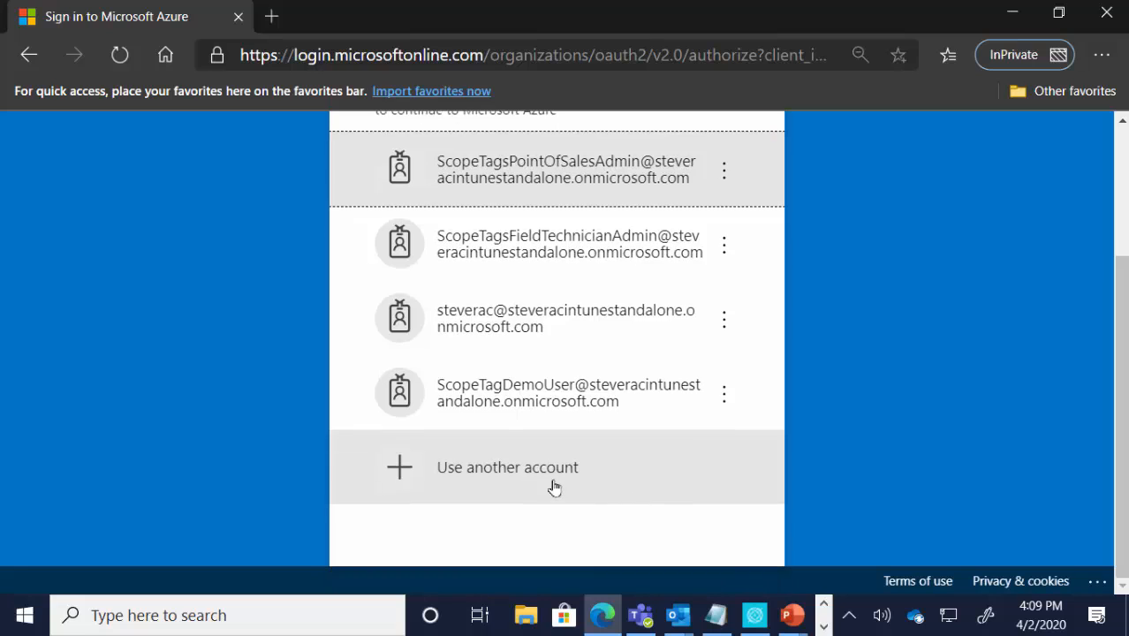
left_click(553, 486)
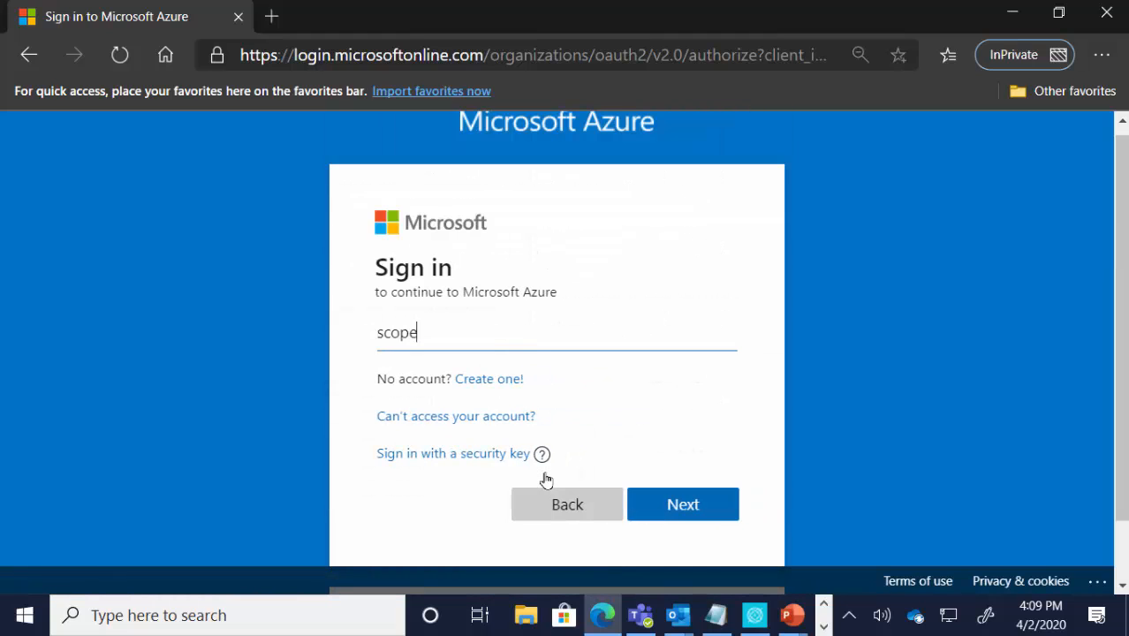
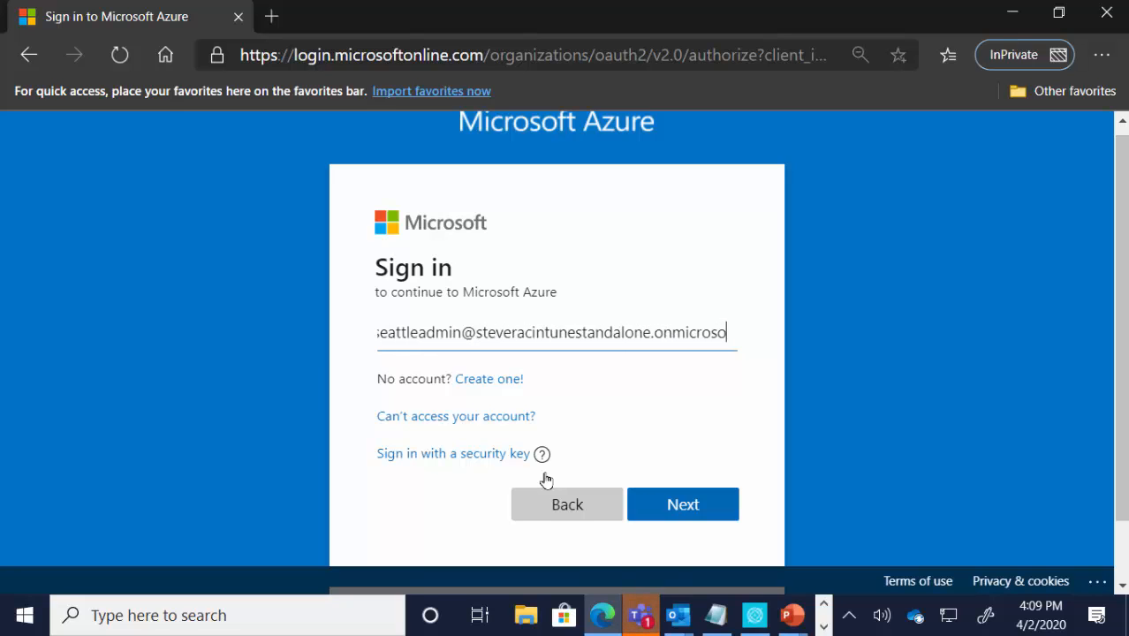
key("Return")
Step: Try to sign in with the Seattle admin's account password
type("****")
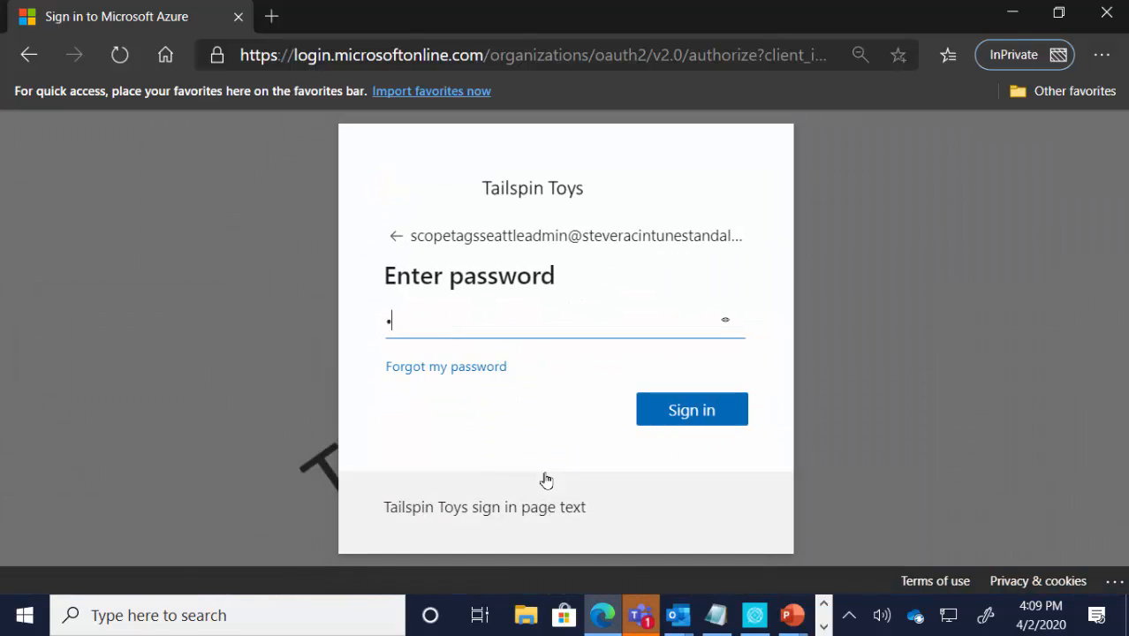
type("*******")
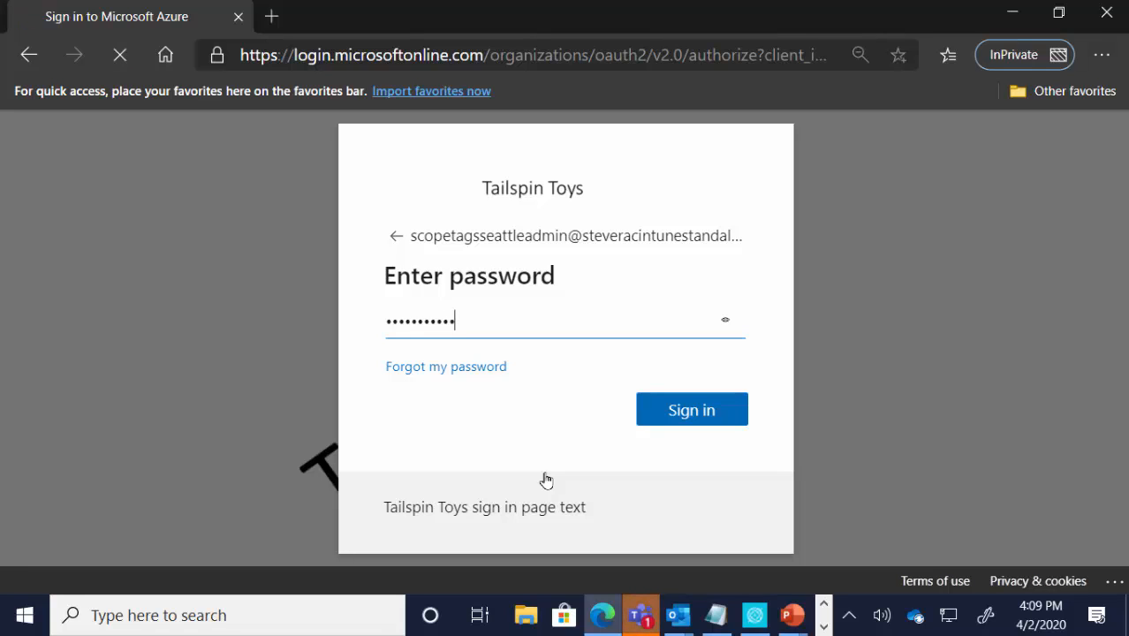
key("Return")
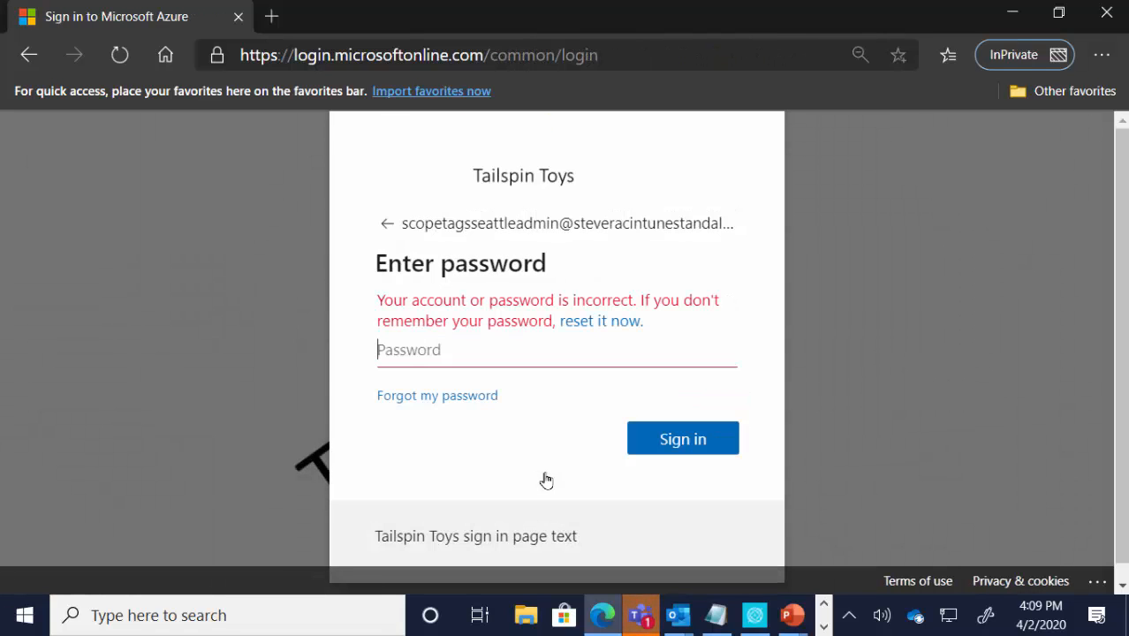
Step: Re-enter the Seattle admin's account password and sign in to the admin center
type("****")
key("BackSpace")
key("BackSpace")
key("BackSpace")
key("BackSpace")
key("BackSpace")
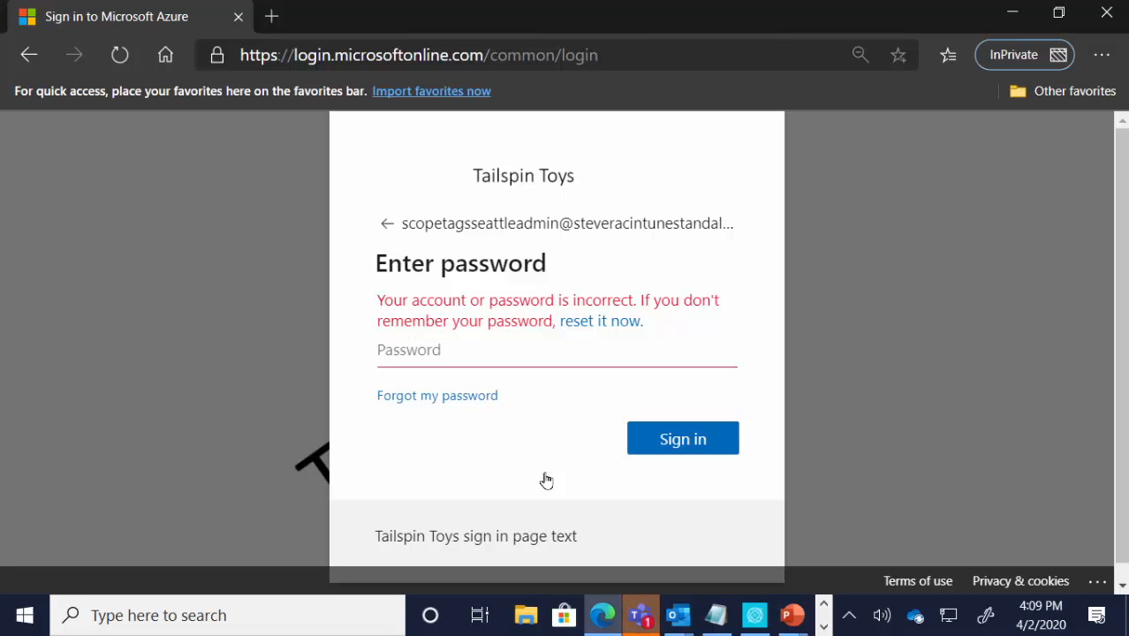
type("******")
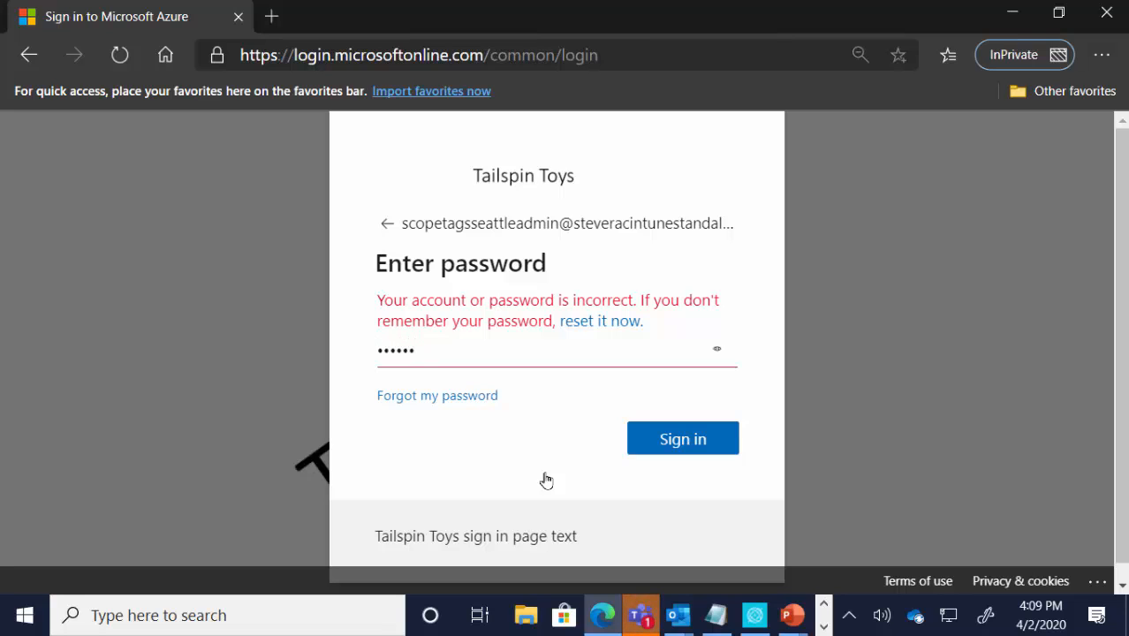
type("**")
key("Return")
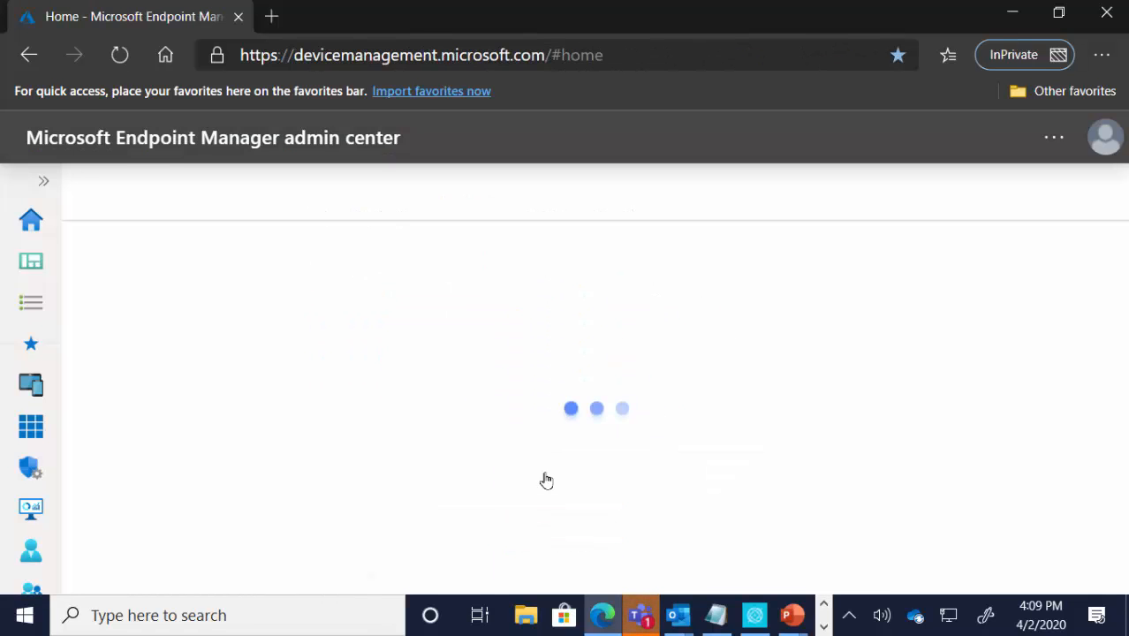
Step: Open the list of all devices to check which ones the Seattle admin can see
left_click(43, 180)
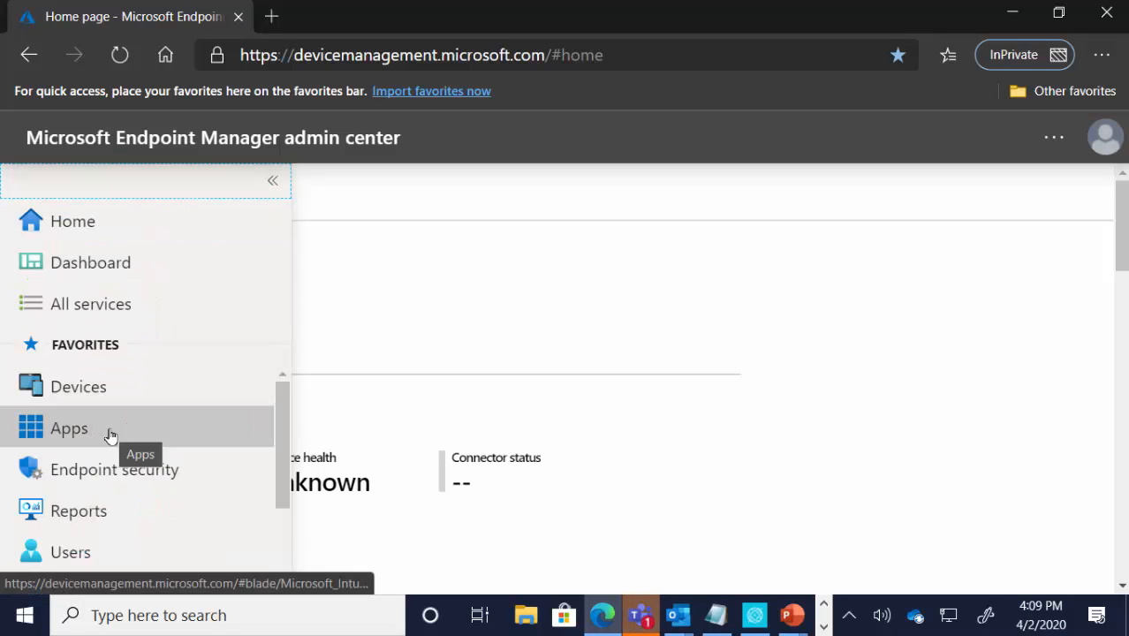
left_click(130, 387)
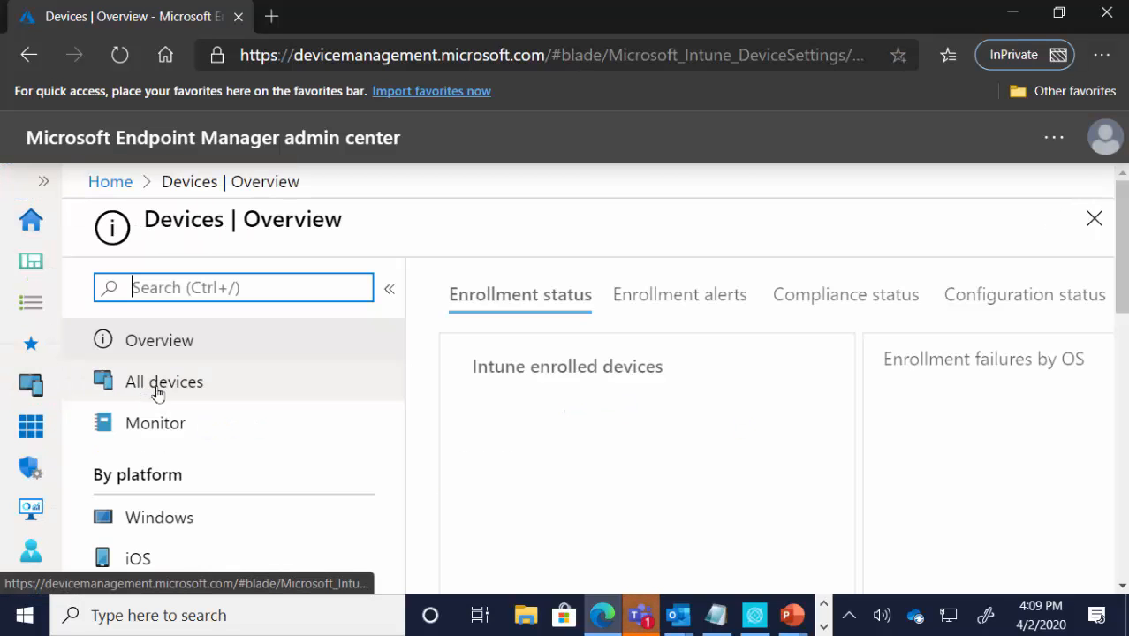
left_click(185, 391)
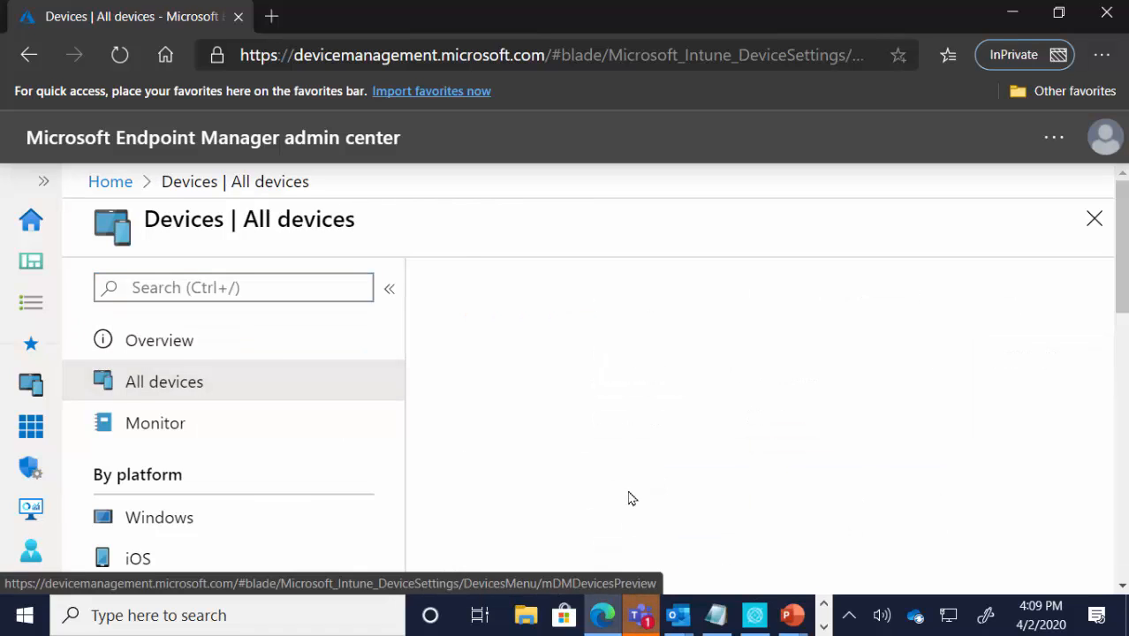
scroll(738, 476, "down", 2)
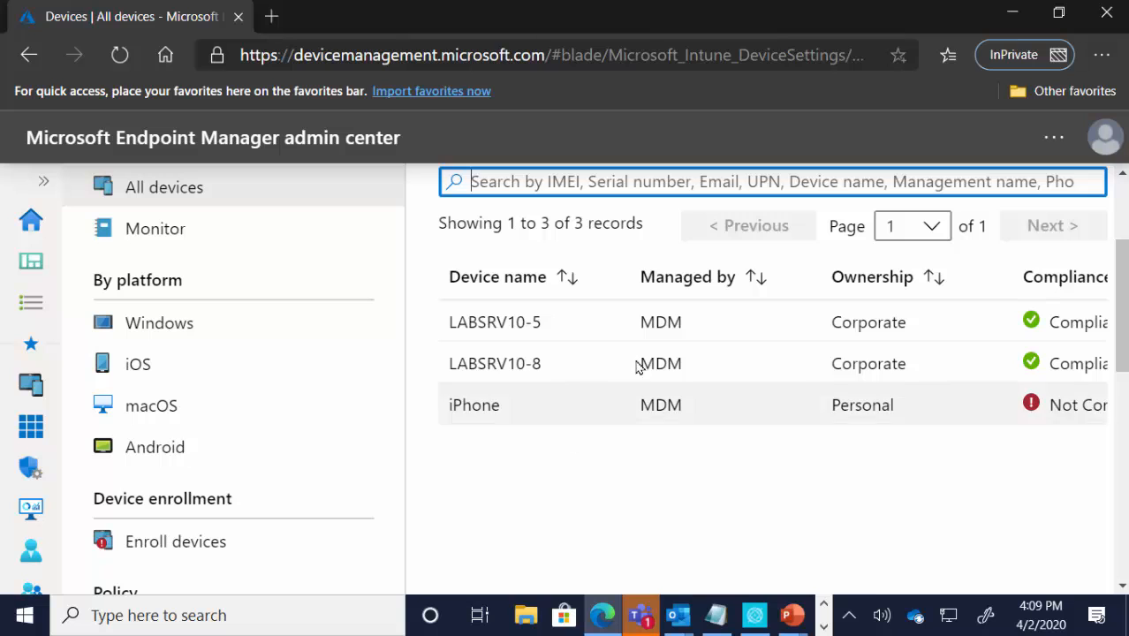
Step: Sign out of the Seattle admin account and sign in to the tenant owner's existing account with its password
left_click(1100, 138)
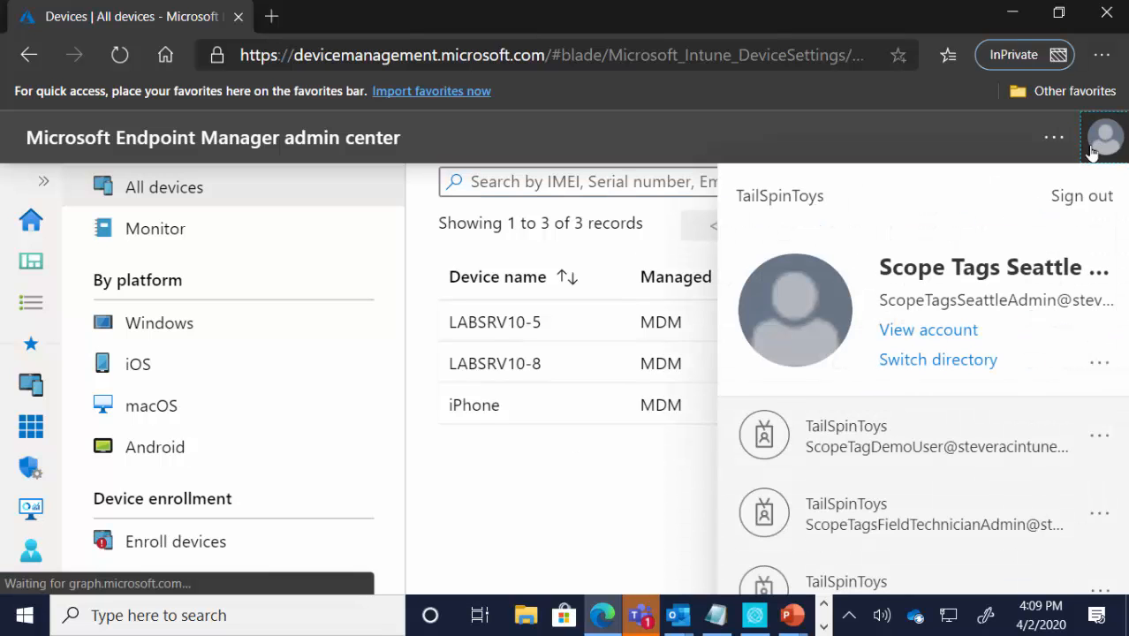
left_click(1089, 212)
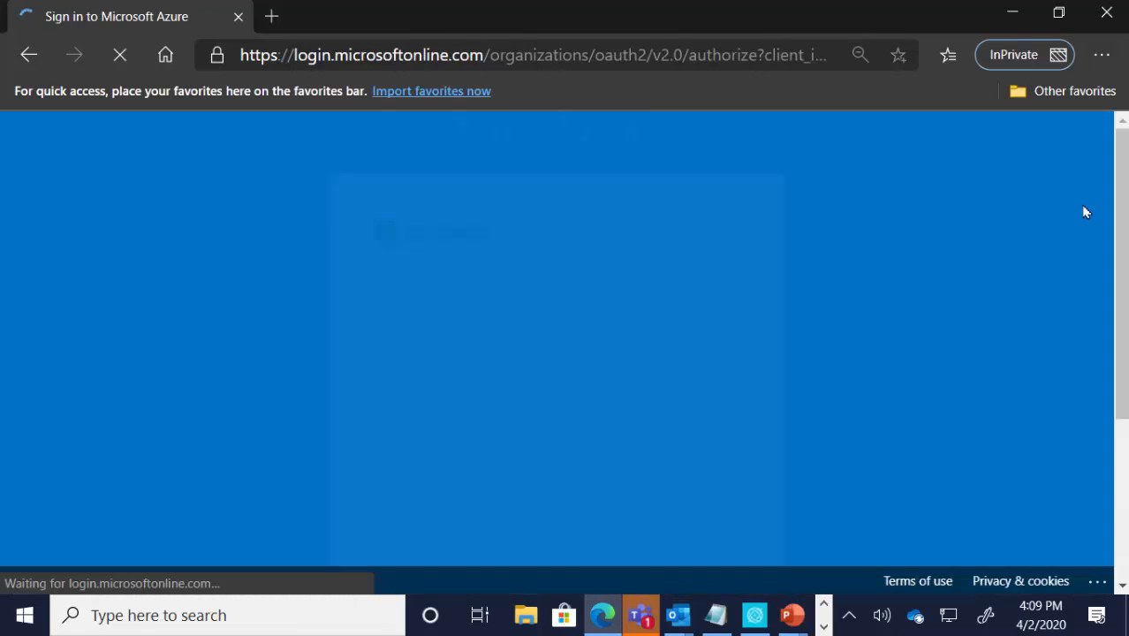
scroll(563, 433, "down", 3)
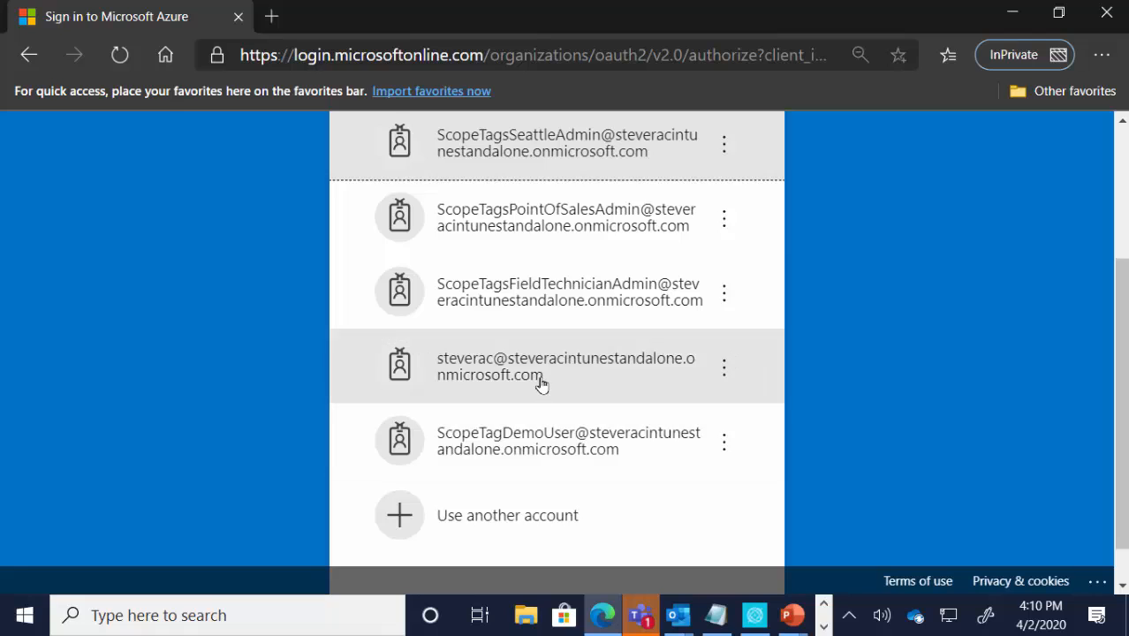
left_click(539, 383)
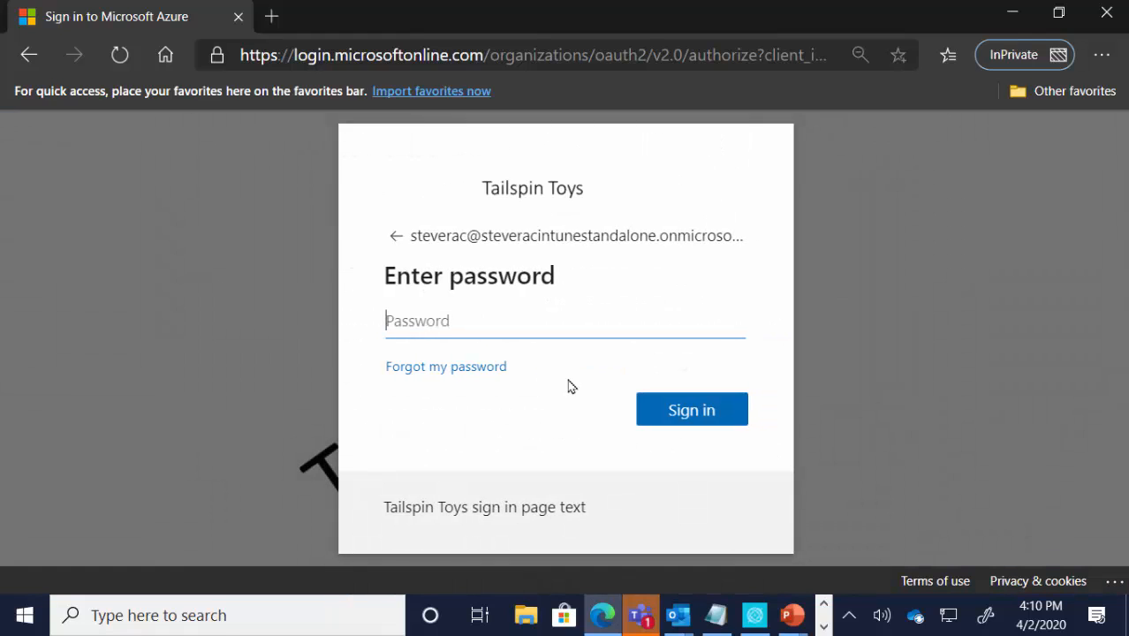
type("•••••••••••")
key("Return")
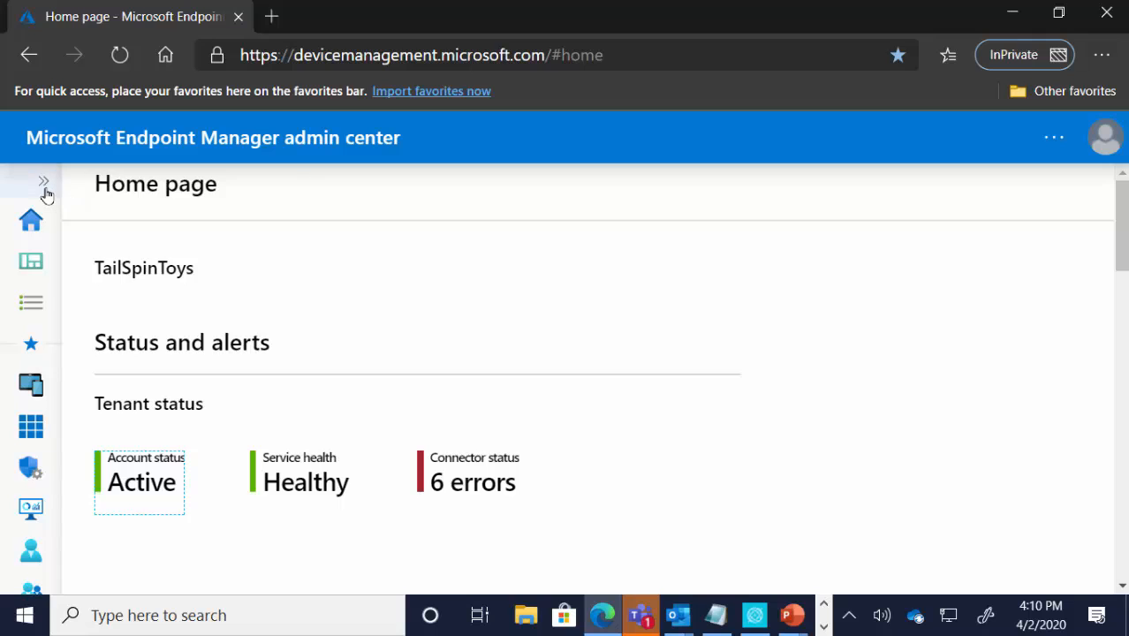
Step: Open the list of all devices to compare what the tenant owner's account can see
left_click(44, 189)
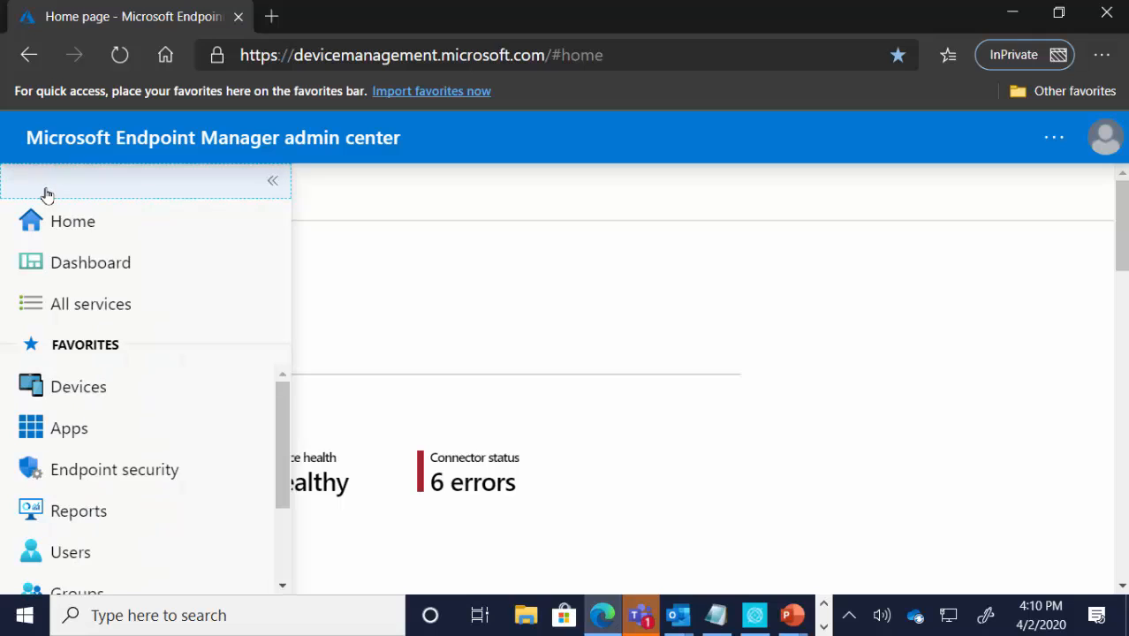
left_click(89, 384)
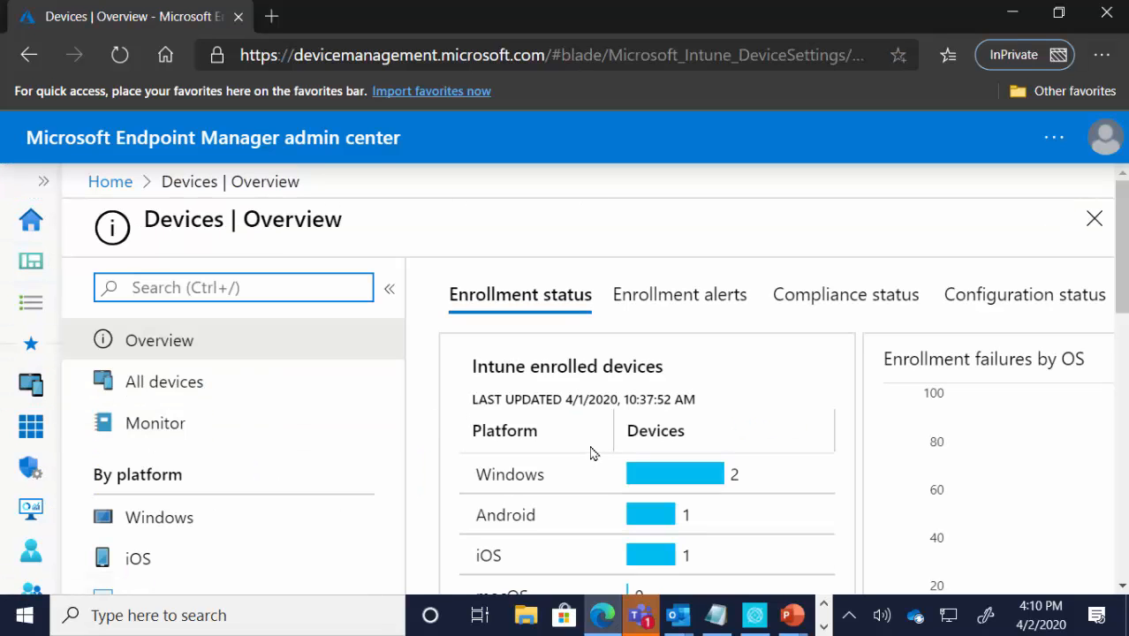
left_click(187, 389)
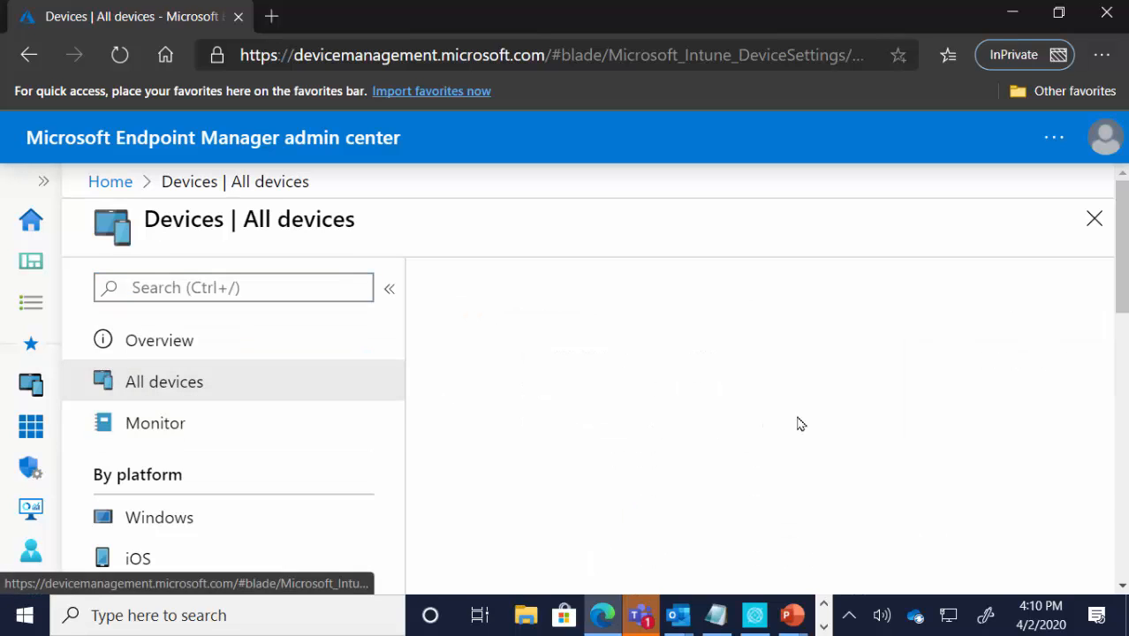
scroll(742, 428, "down", 3)
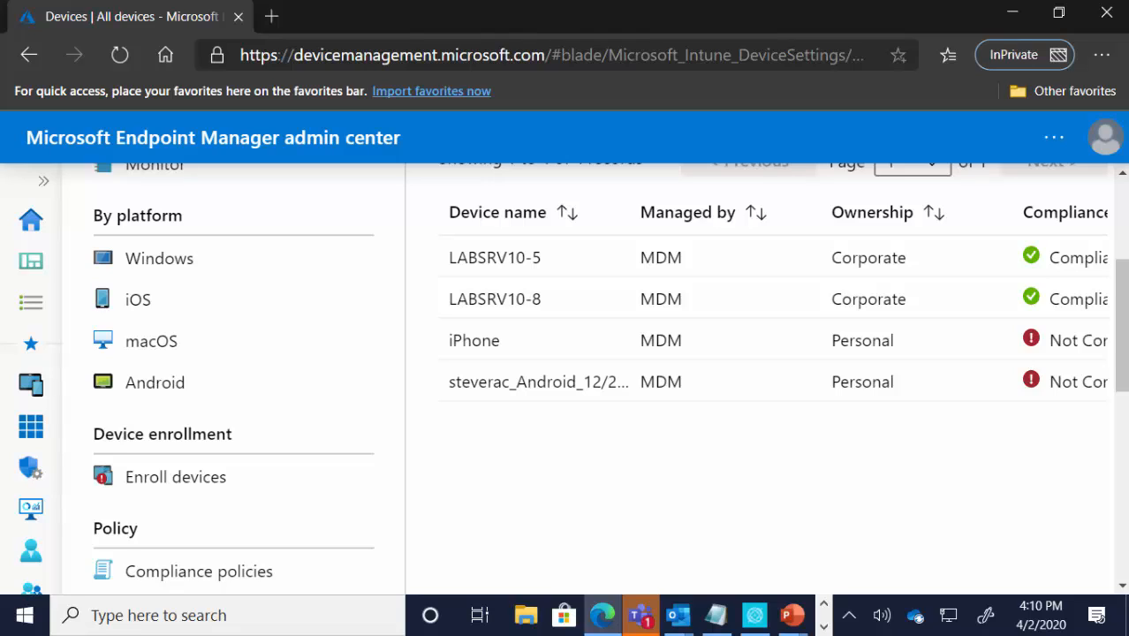
Step: Sign out of the tenant owner's account and sign back in as the Seattle admin with the account password
left_click(1100, 141)
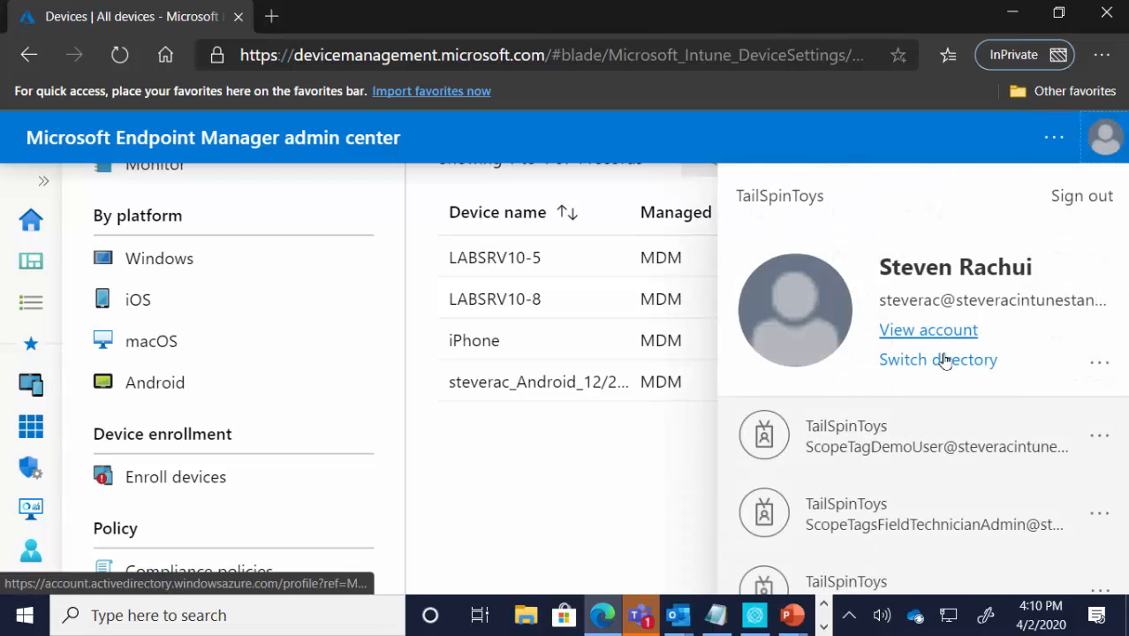
left_click(1063, 214)
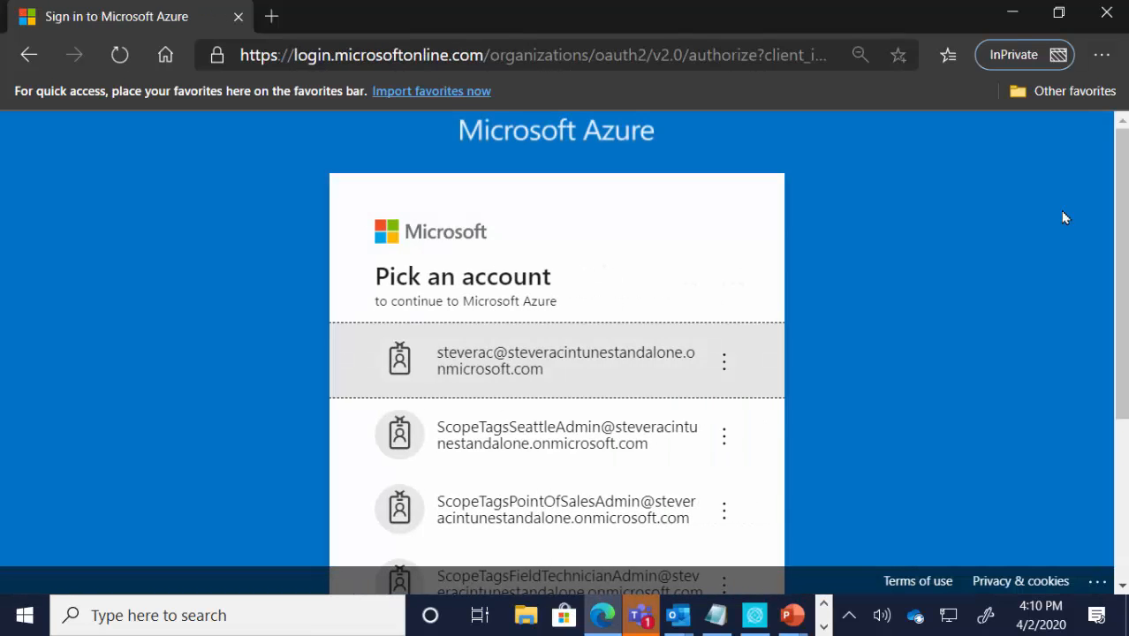
left_click(589, 439)
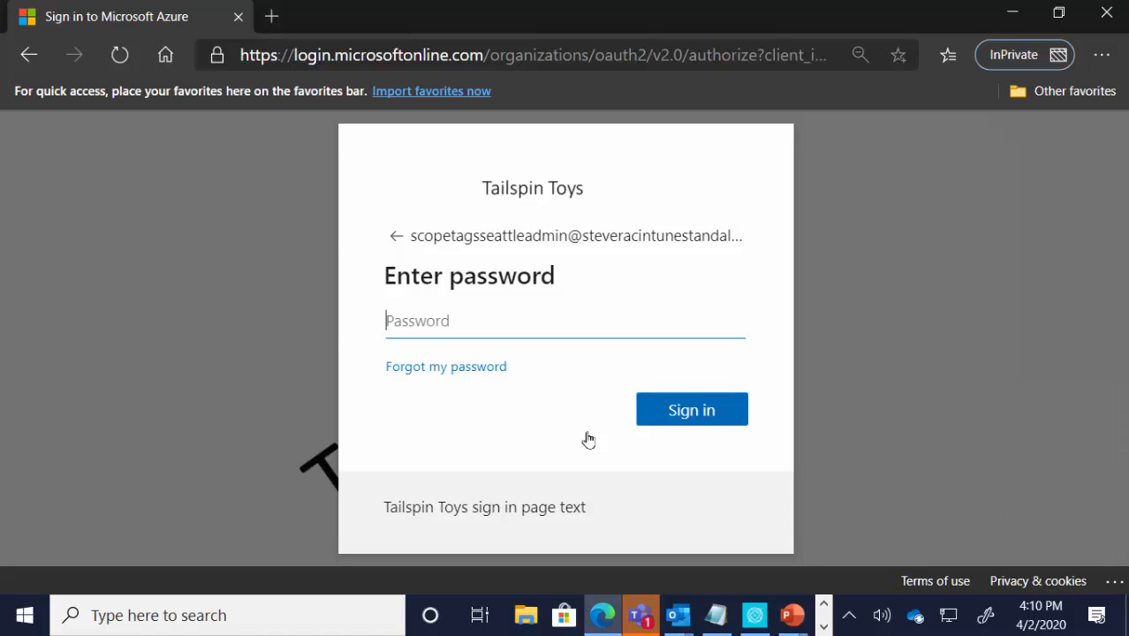
type("•••••••••••")
key("Return")
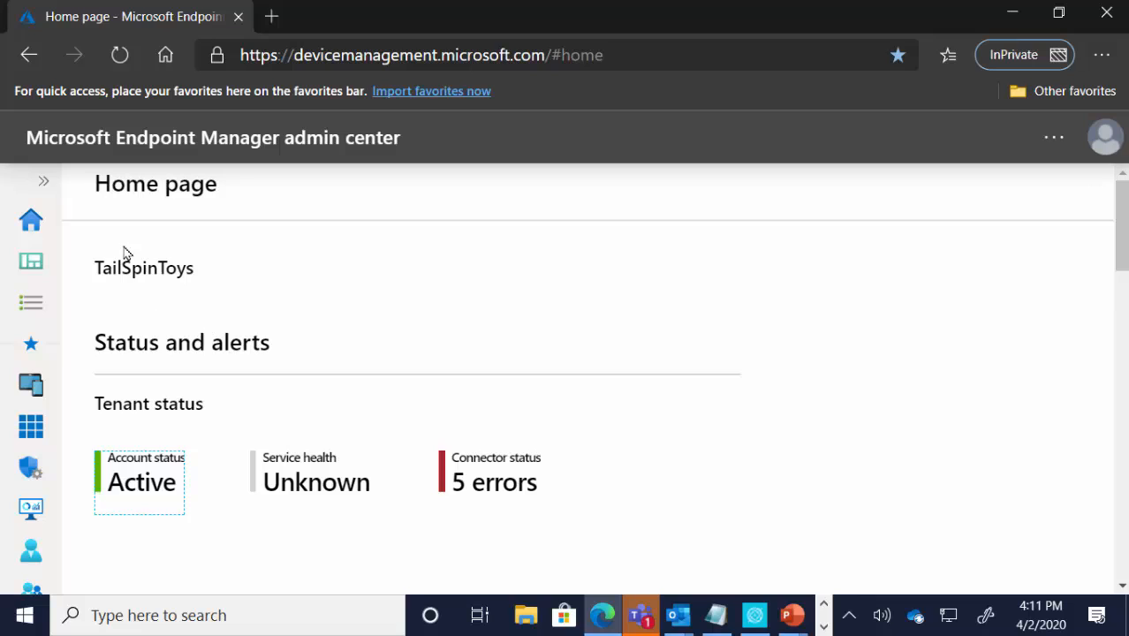
Step: Start a new compliance policy for Windows devices and open its Scope (Tags) setting to check the selected scope
left_click(44, 189)
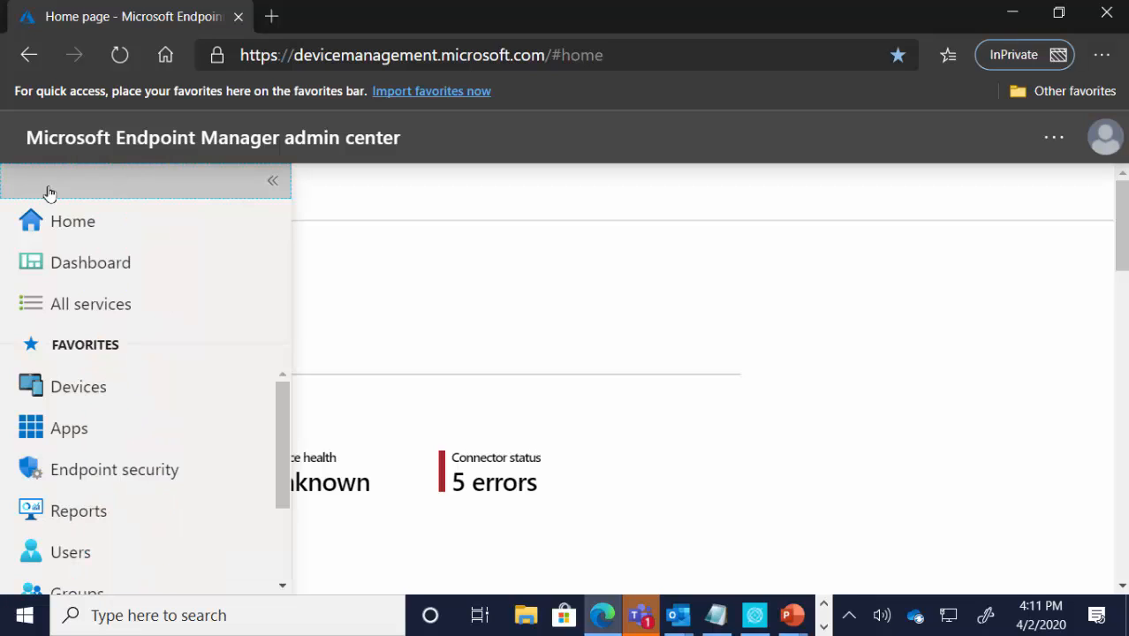
left_click(139, 394)
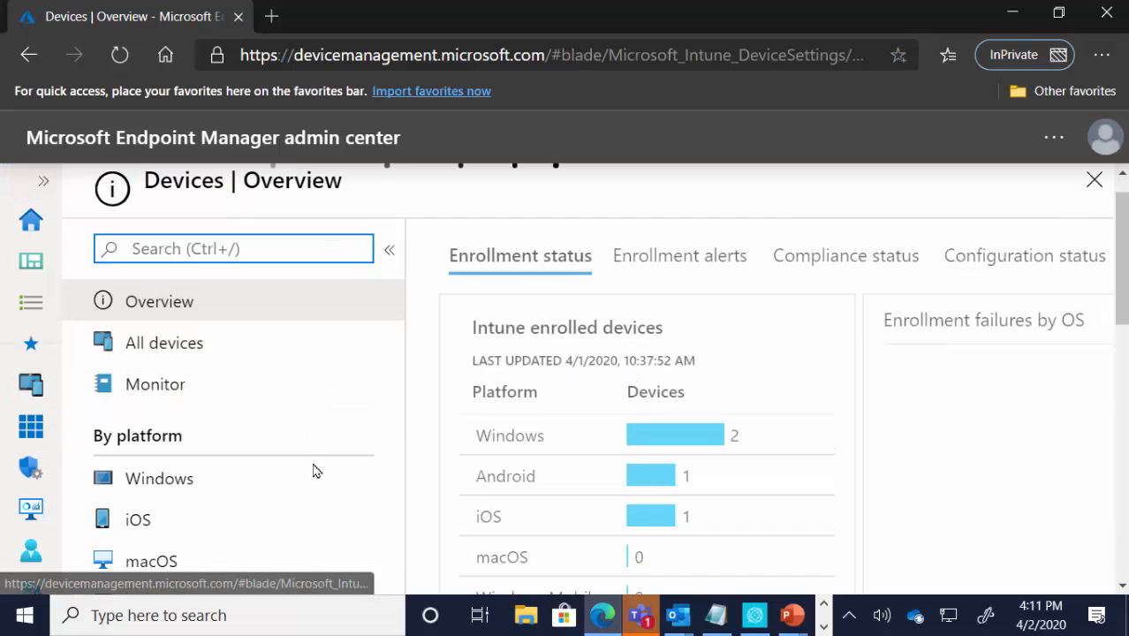
left_click(187, 518)
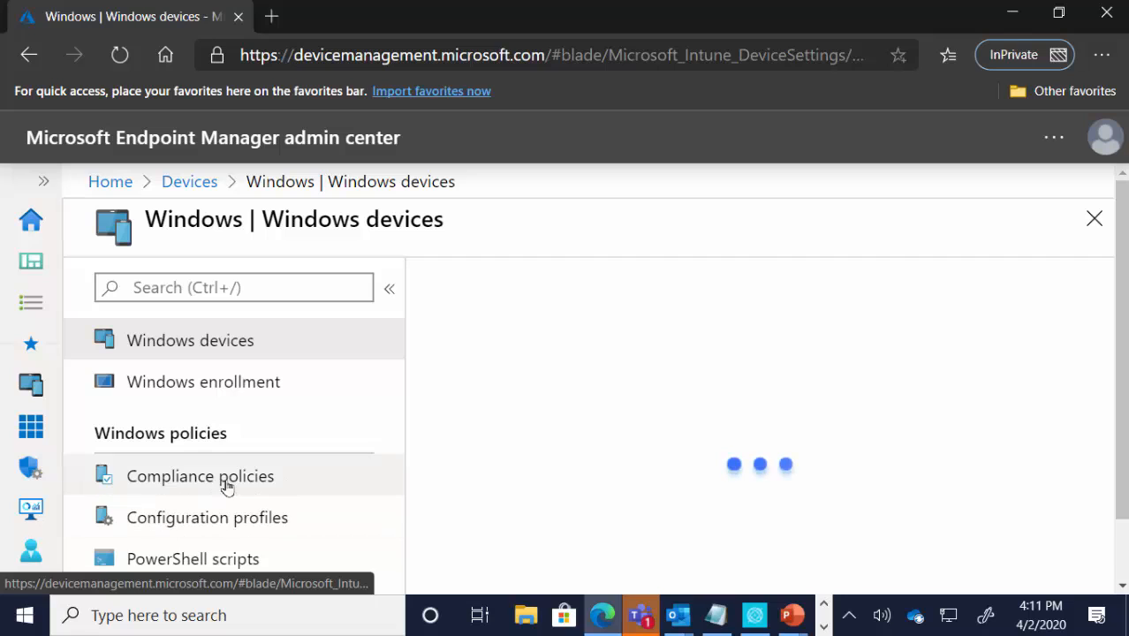
left_click(246, 486)
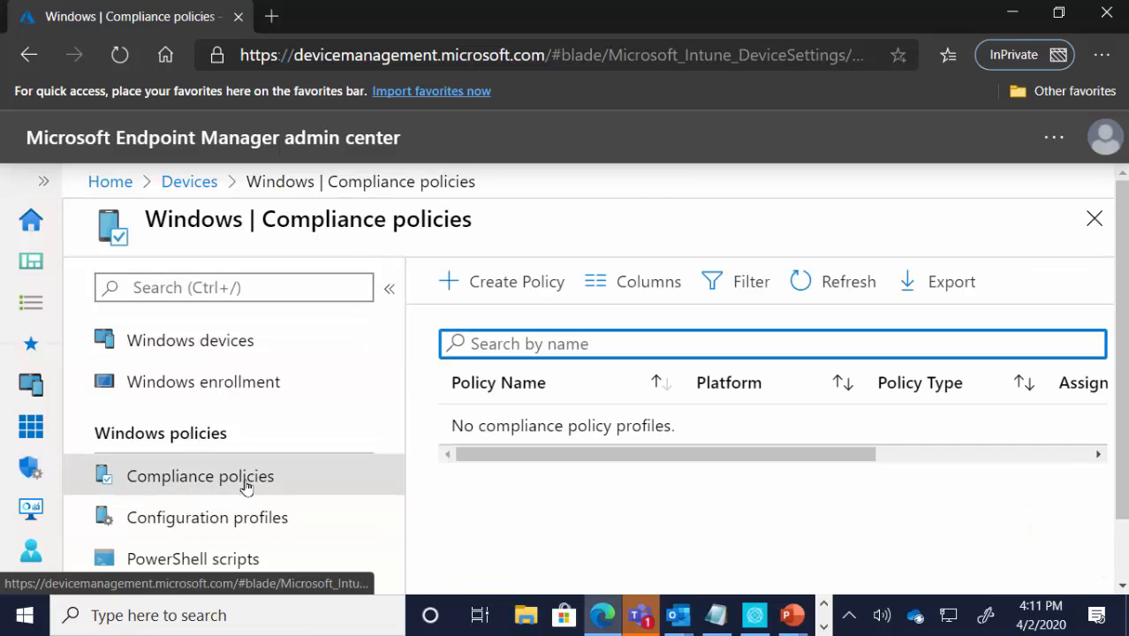
left_click(521, 295)
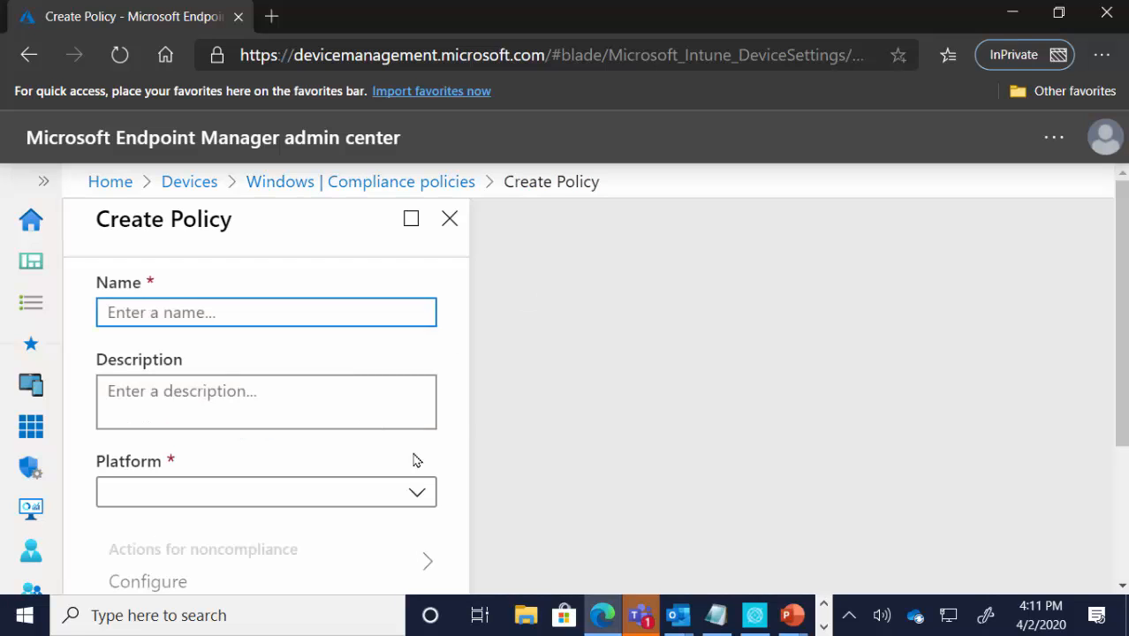
scroll(411, 459, "down", 3)
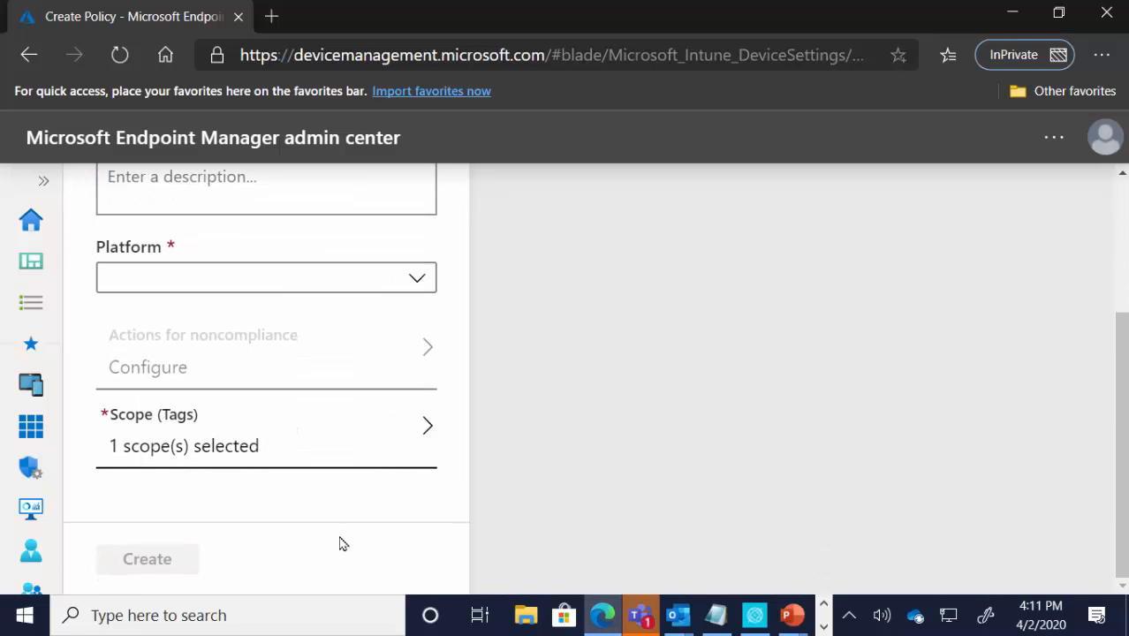
left_click(204, 452)
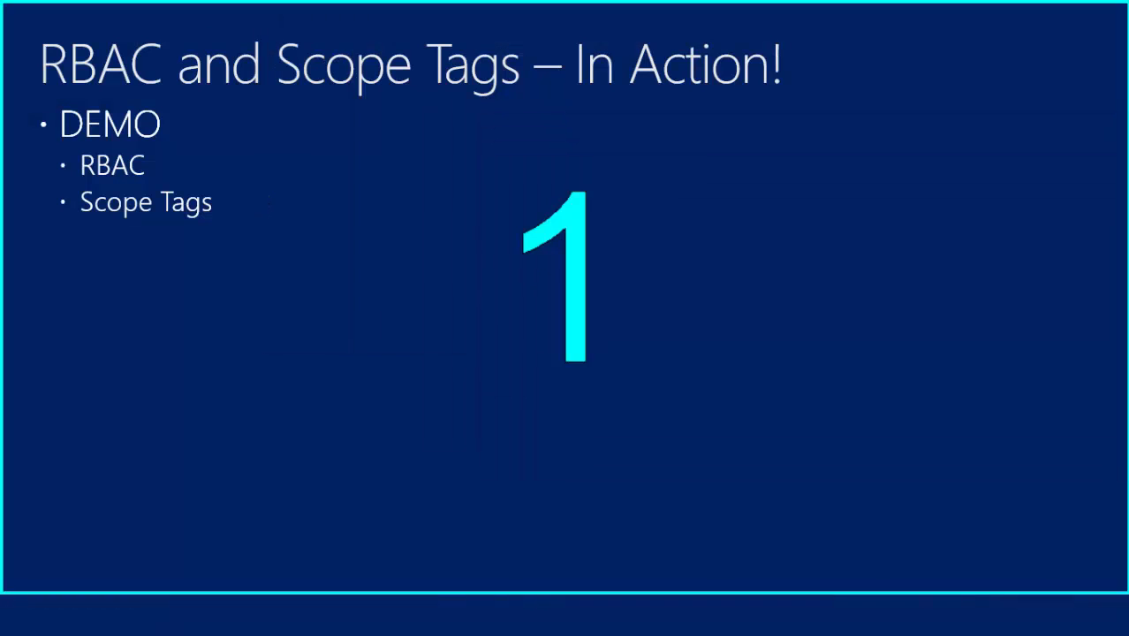
left_click(413, 287)
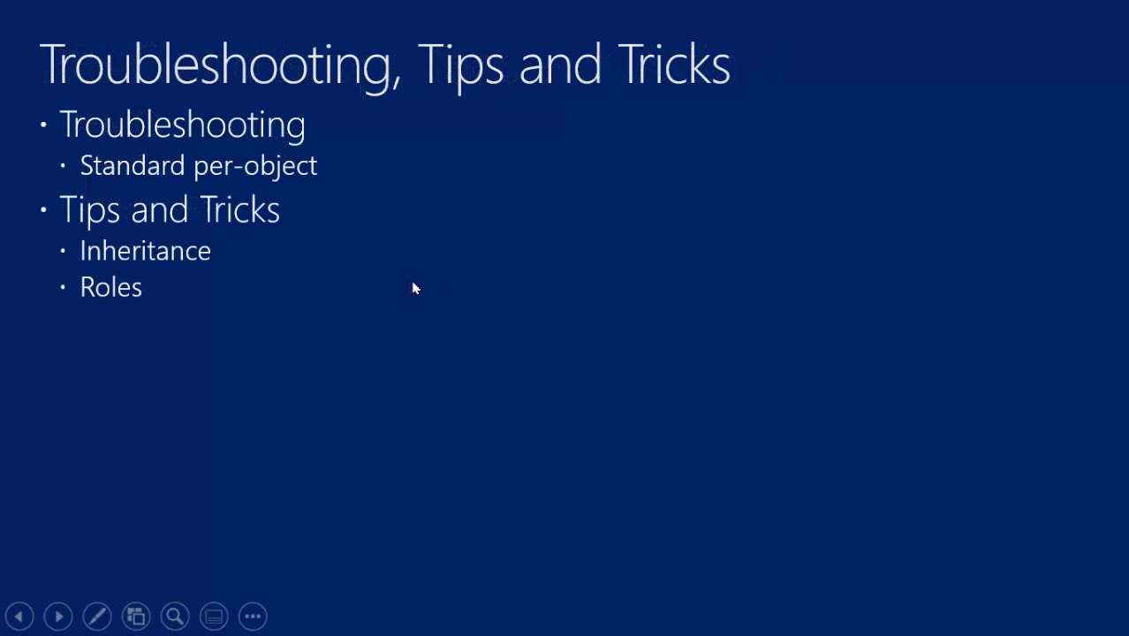